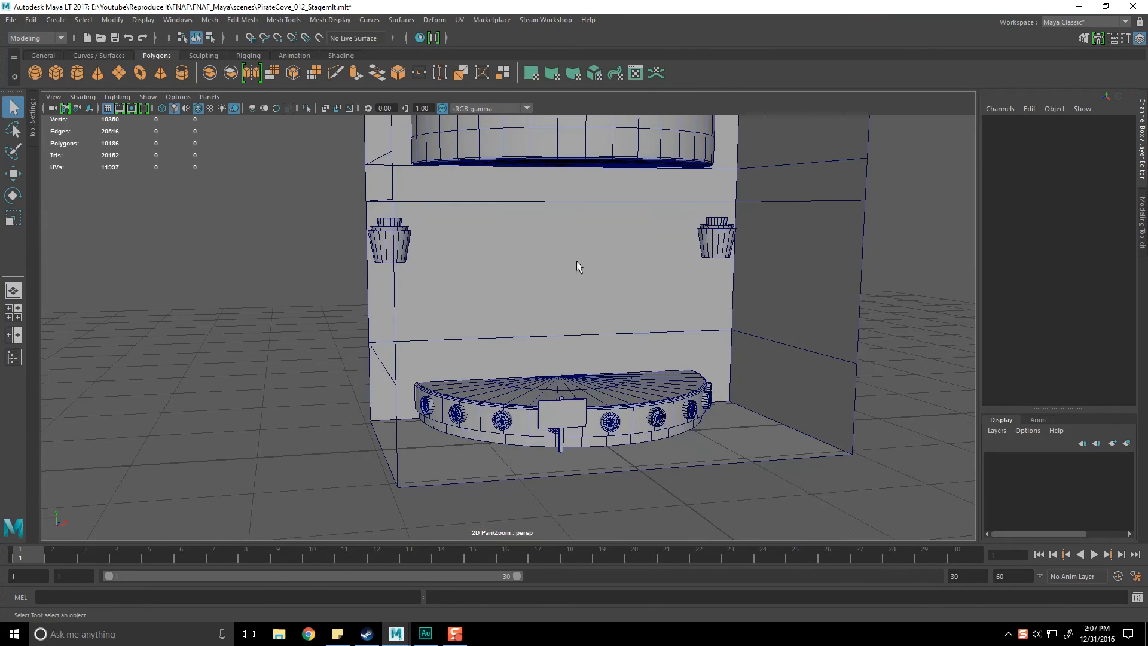
- Examine the Pirate Cove stage model, including the semicircular platform, upper curtain housing and wall lamps, from several angles
scroll(628, 329, "up", 3)
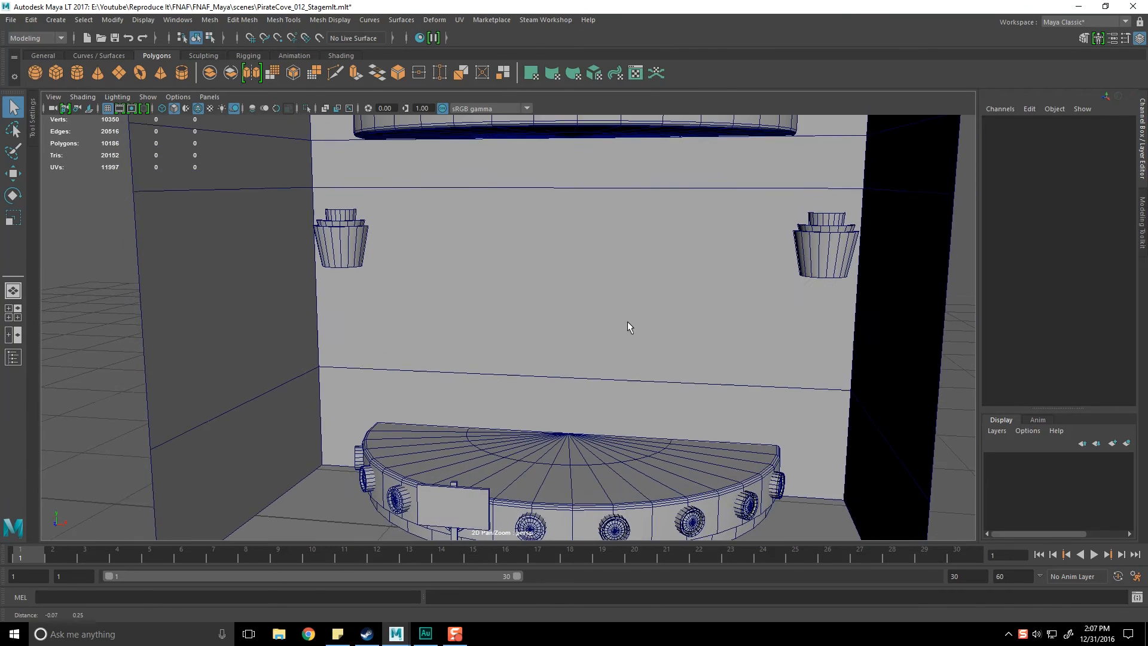
scroll(626, 321, "down", 3)
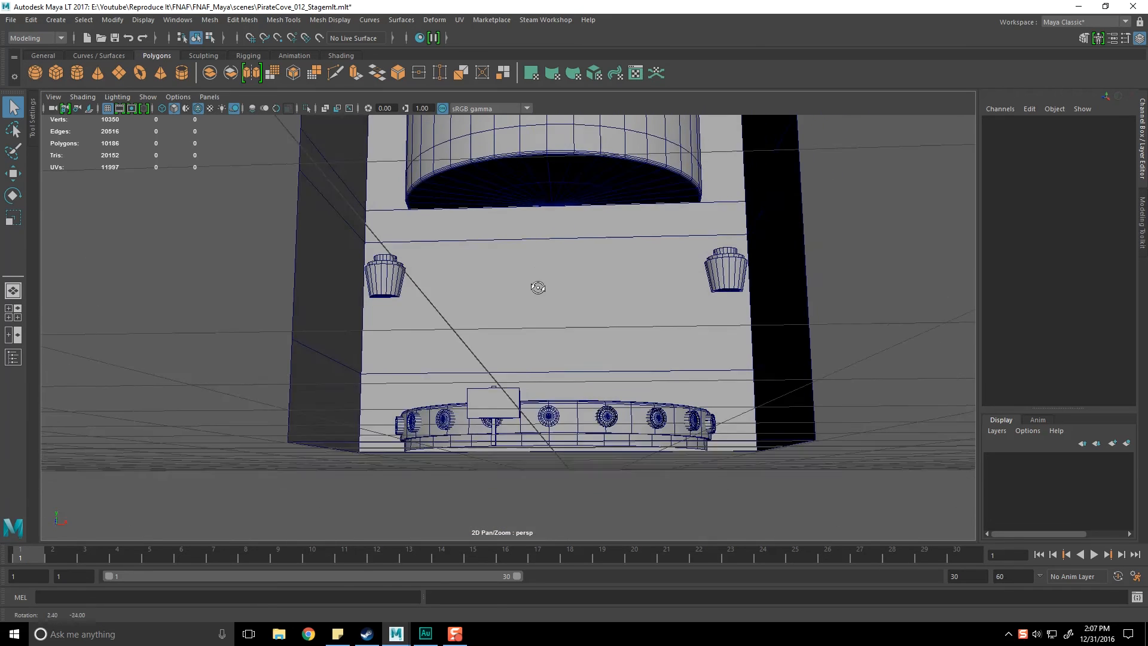
scroll(515, 287, "up", 3)
middle_click_drag(515, 287, 528, 346, "alt")
left_click_drag(528, 346, 525, 350, "alt")
scroll(520, 322, "up", 2)
middle_click_drag(513, 279, 512, 321, "alt")
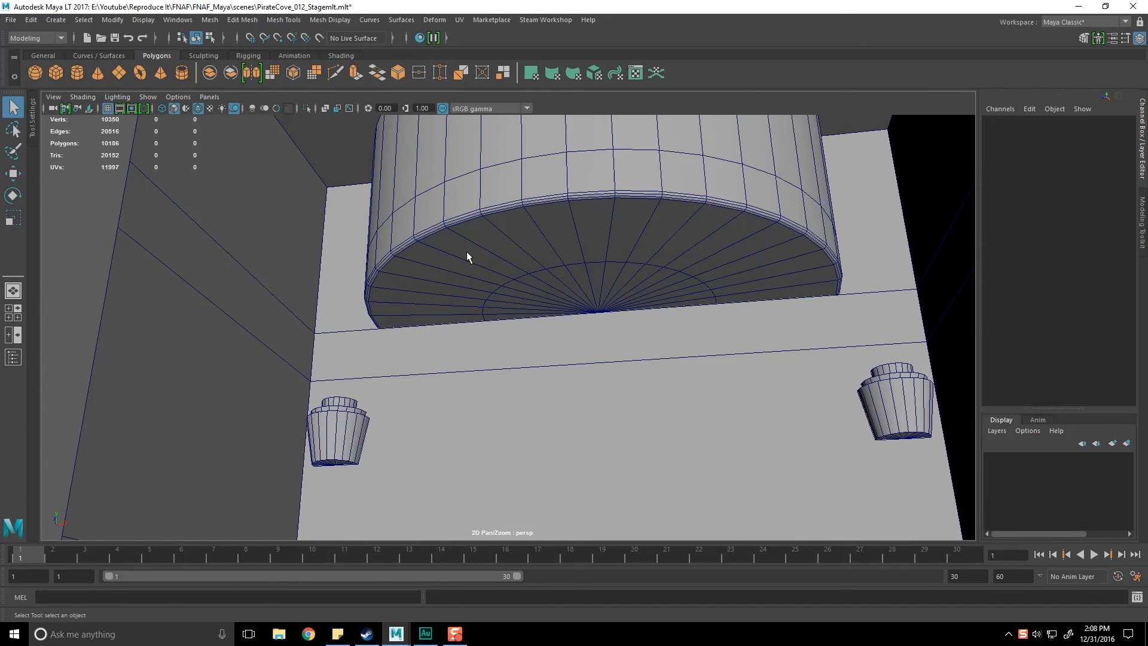
scroll(652, 236, "down", 2)
left_click_drag(640, 257, 623, 338, "alt")
scroll(622, 339, "down", 2)
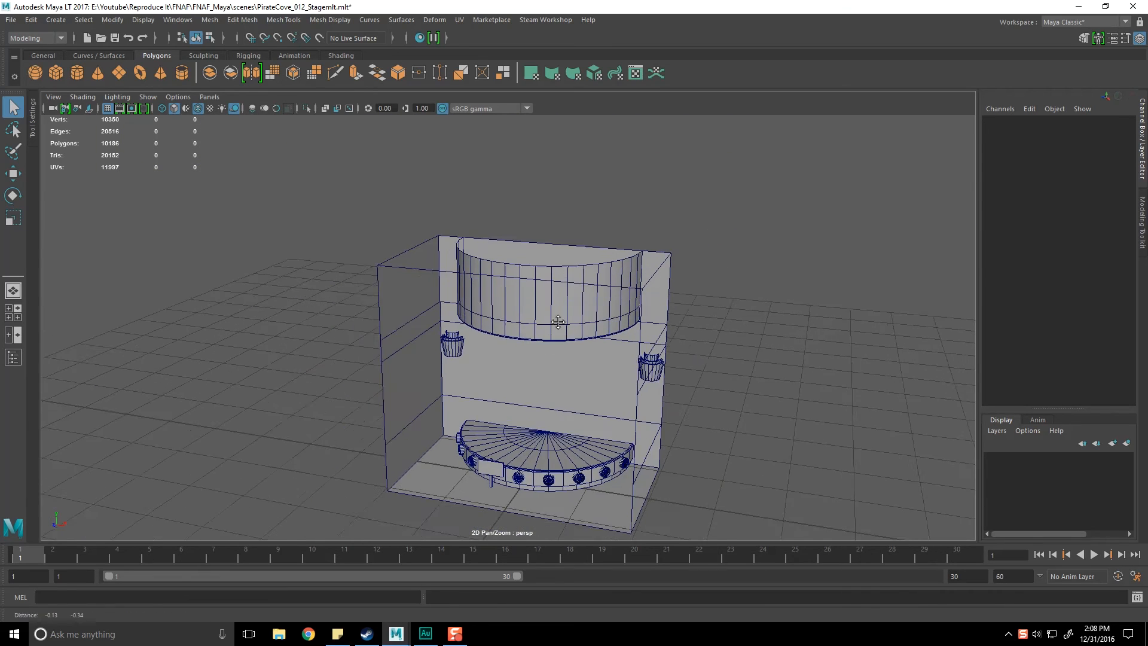
scroll(573, 308, "up", 2)
left_click_drag(572, 312, 528, 325, "alt")
scroll(528, 325, "up", 2)
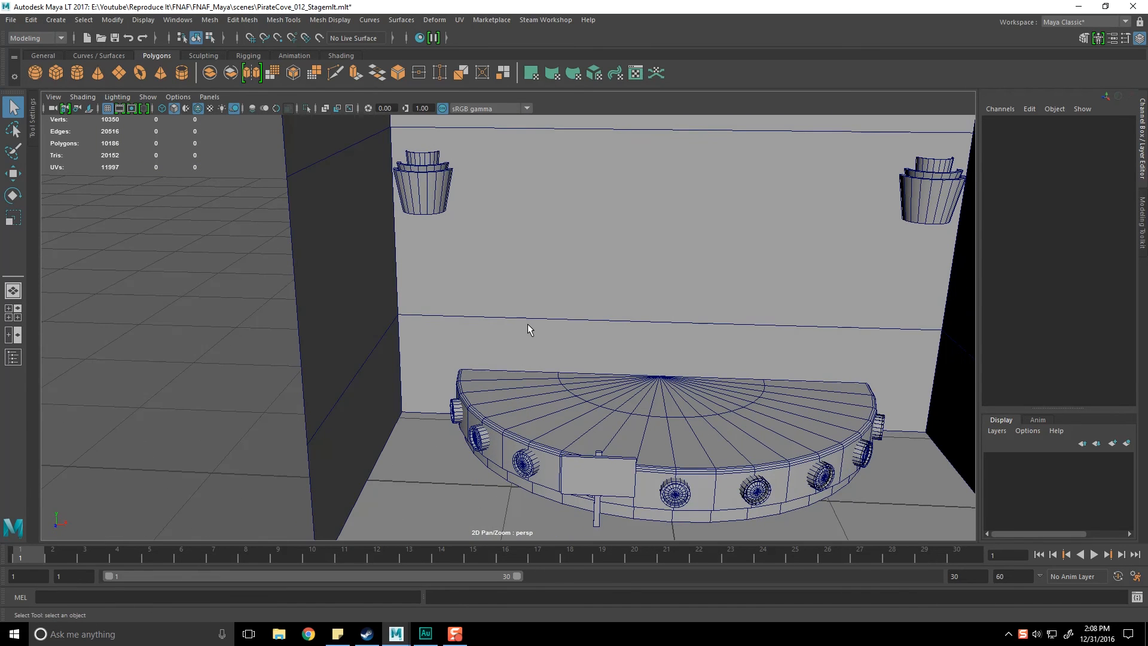
scroll(512, 318, "down", 6)
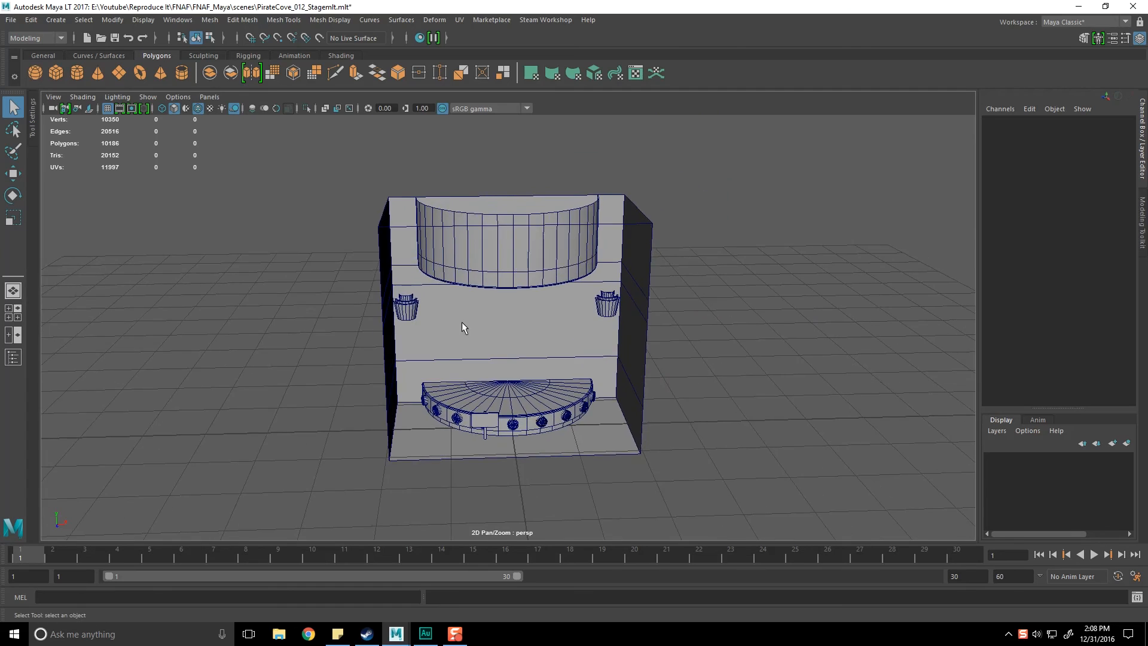
scroll(456, 330, "up", 6)
left_click_drag(456, 330, 334, 206, "alt")
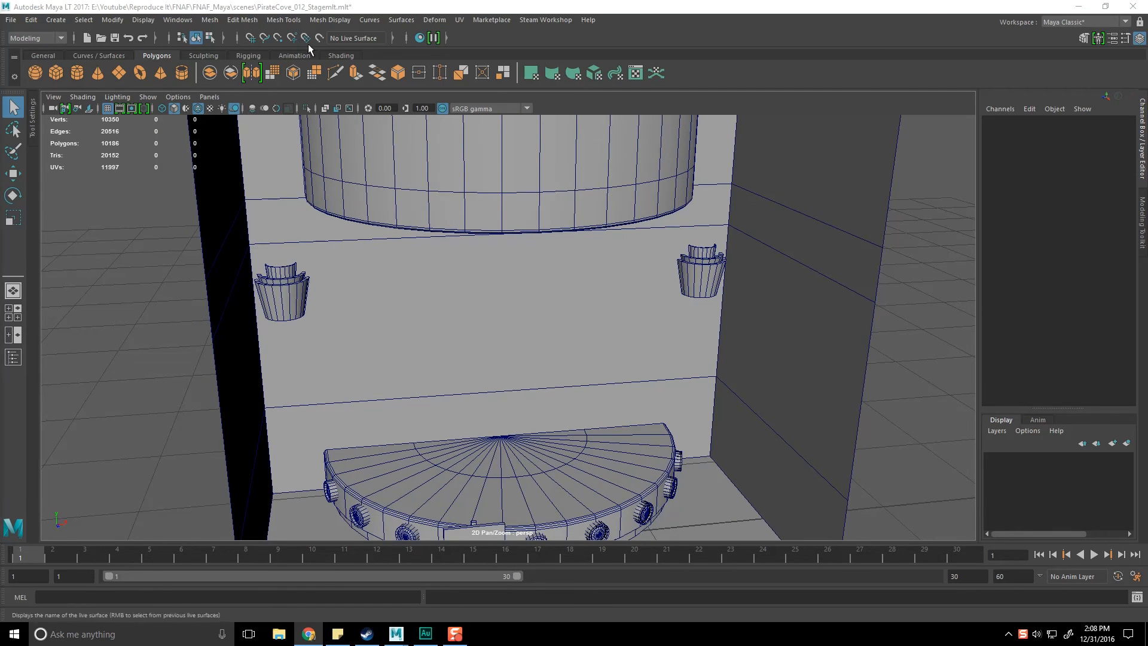
- Switch to Chrome and search Google Images for pirate cove FNAF reference pictures
left_click(308, 634)
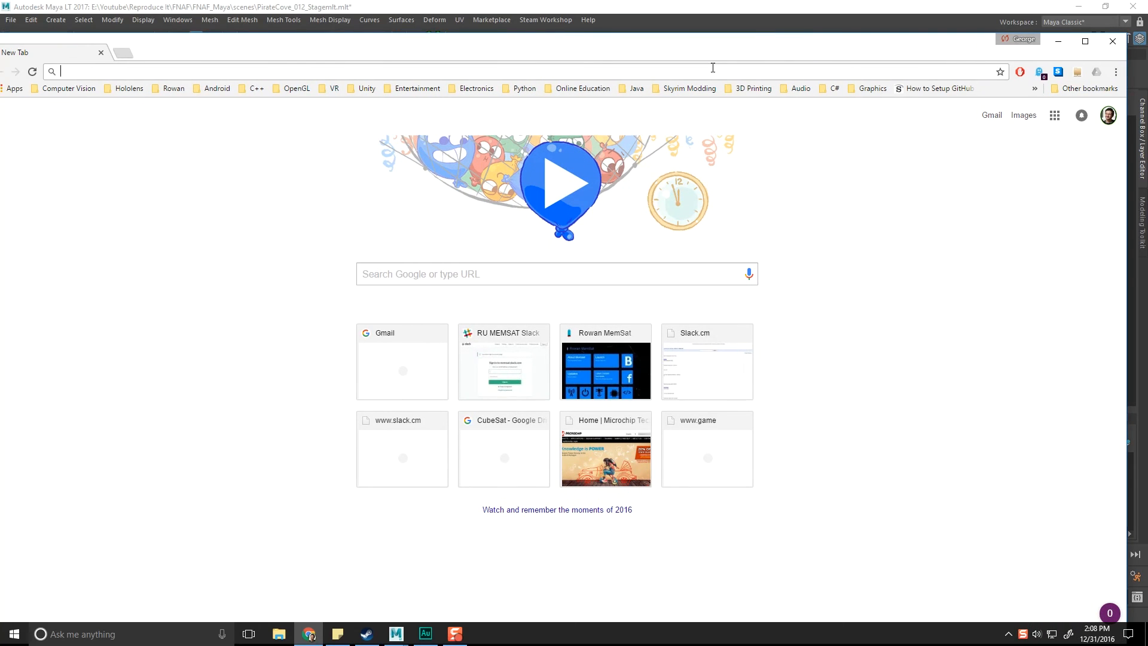
type("pritate ")
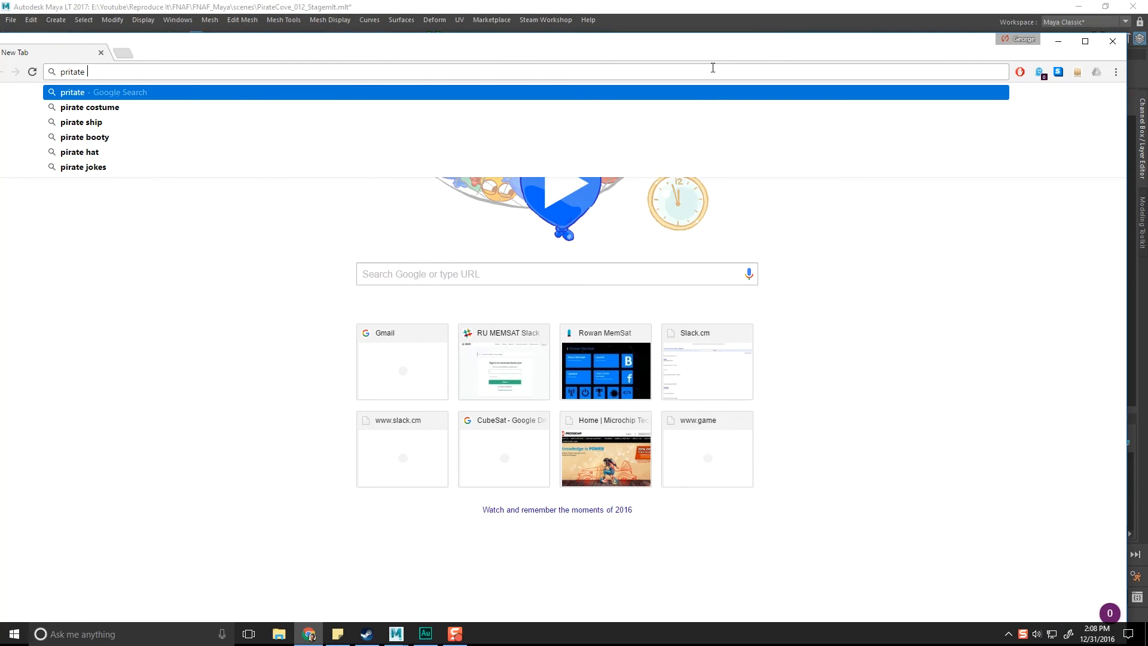
type("cove FNAF")
key("Return")
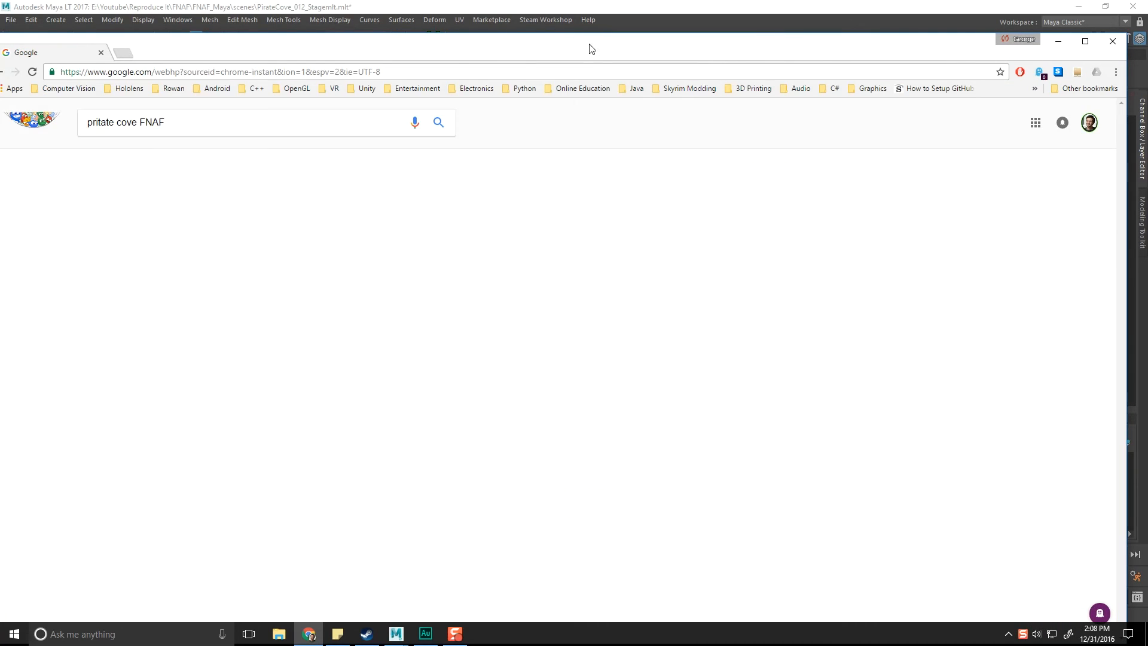
left_click(226, 210)
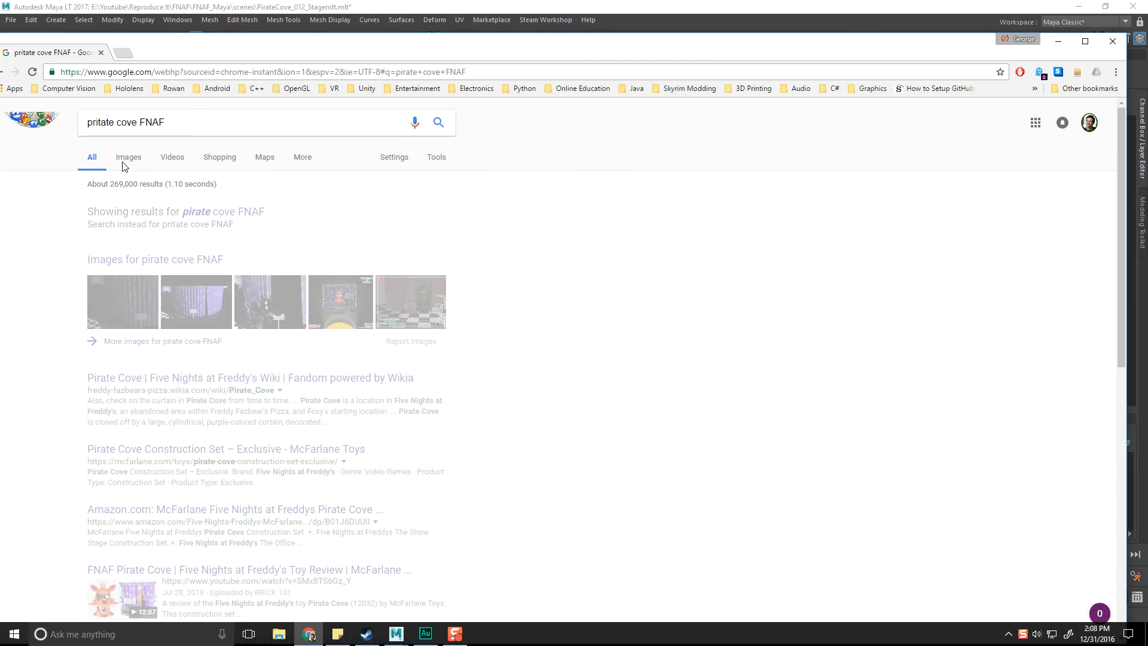
left_click(131, 160)
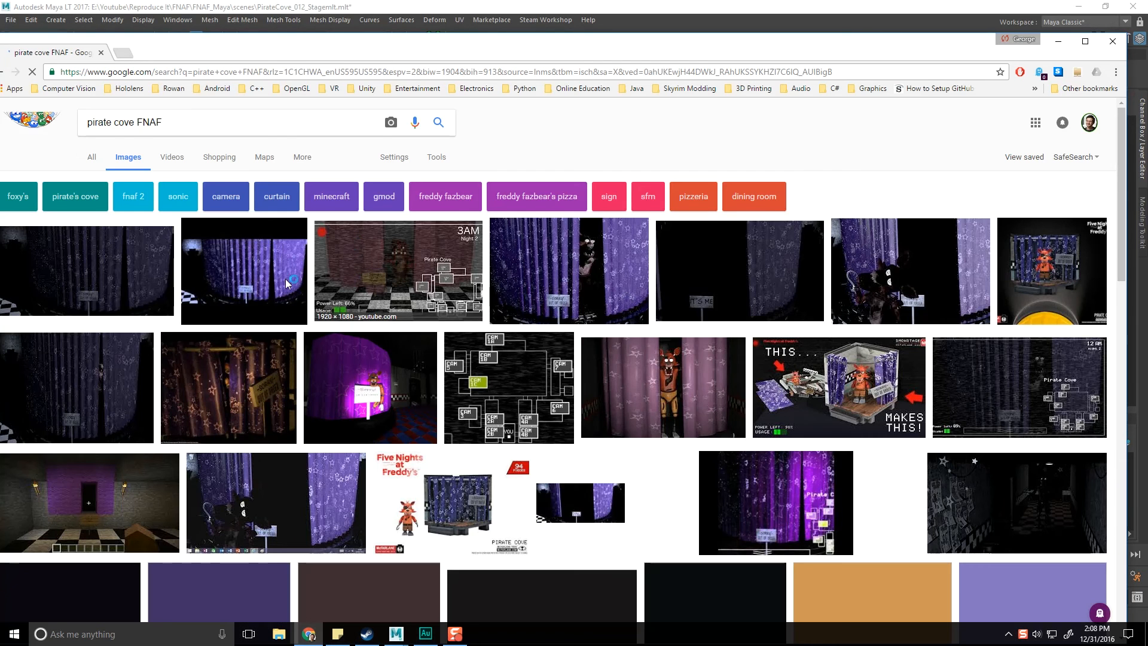
- Preview several Pirate Cove image results to study the star-patterned purple curtain and its folds
left_click(259, 282)
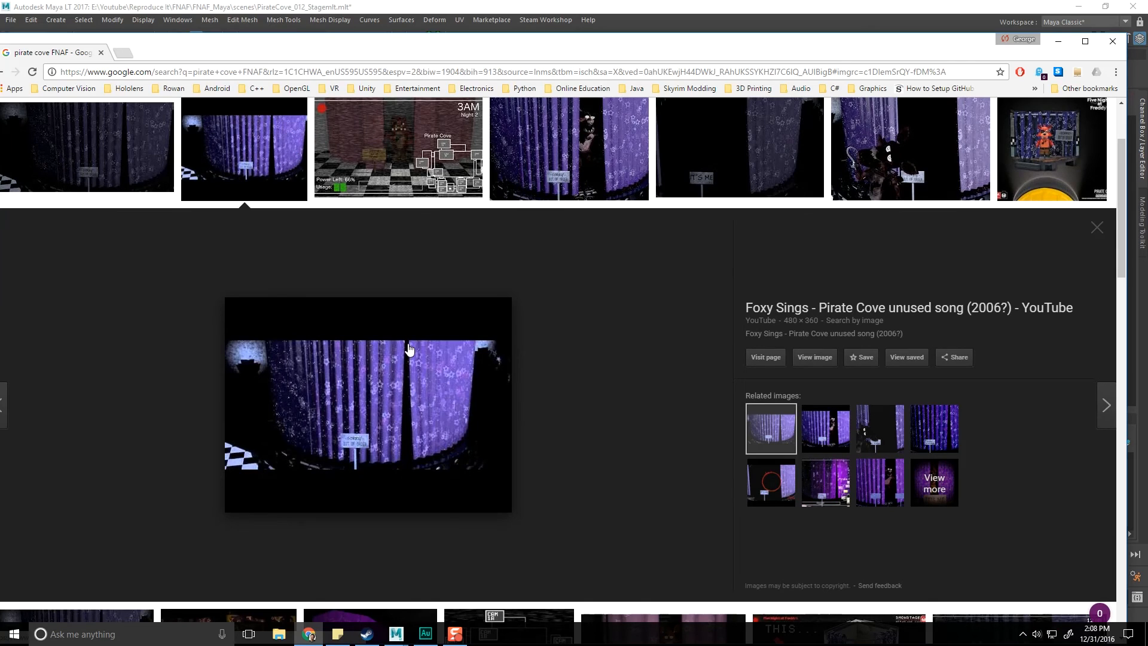
left_click(568, 162)
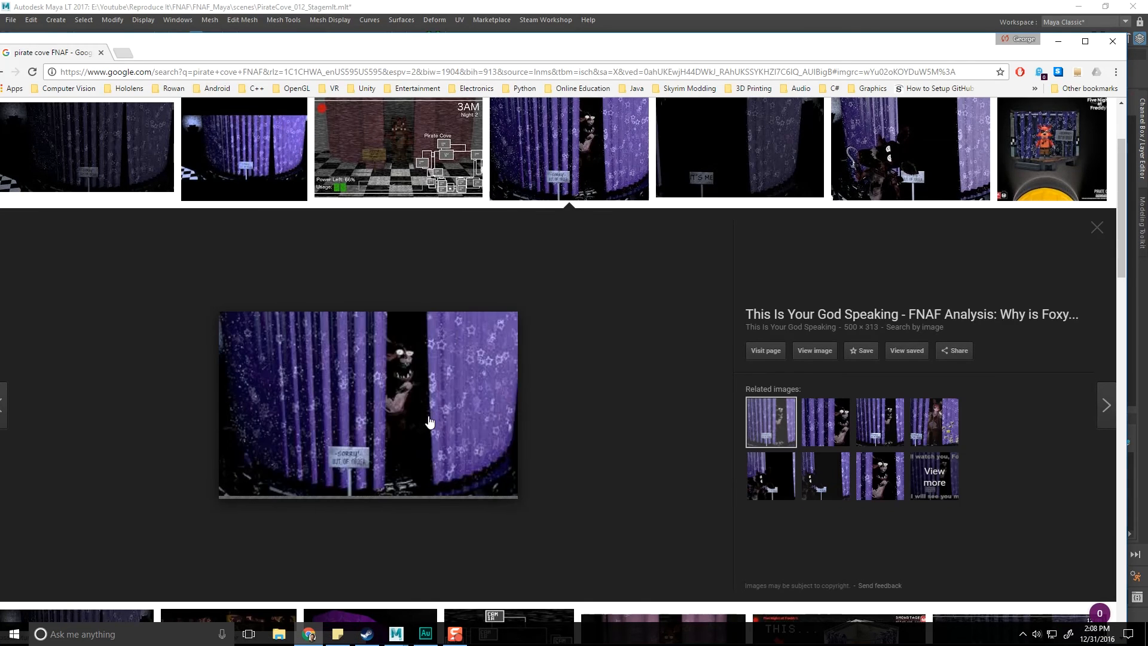
left_click(918, 161)
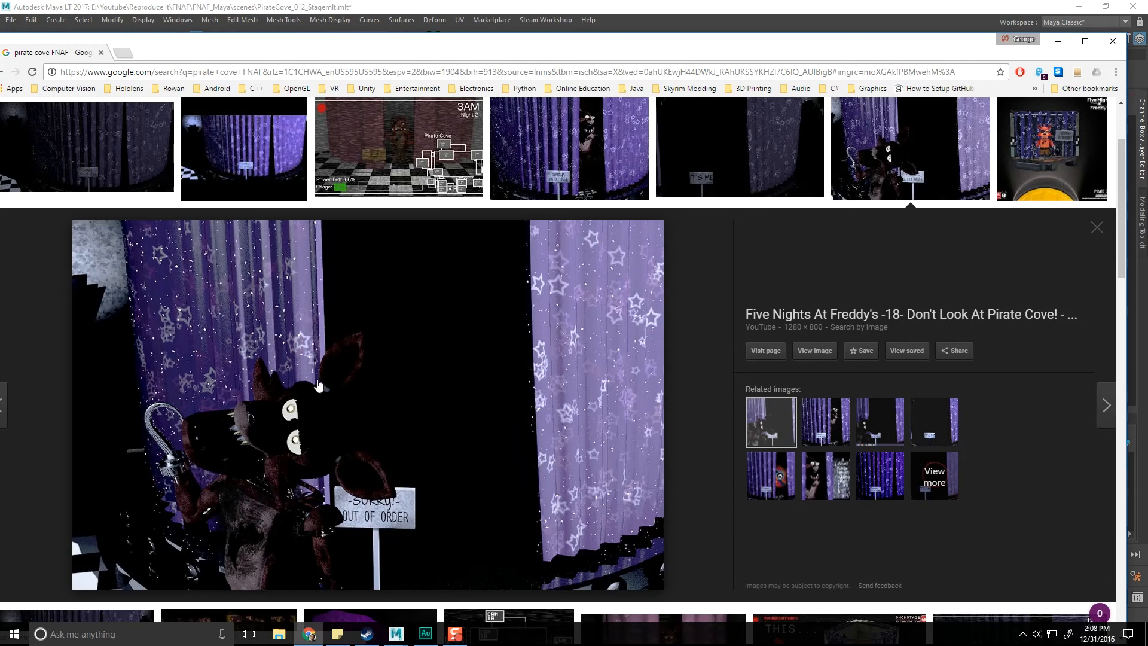
left_click(581, 116)
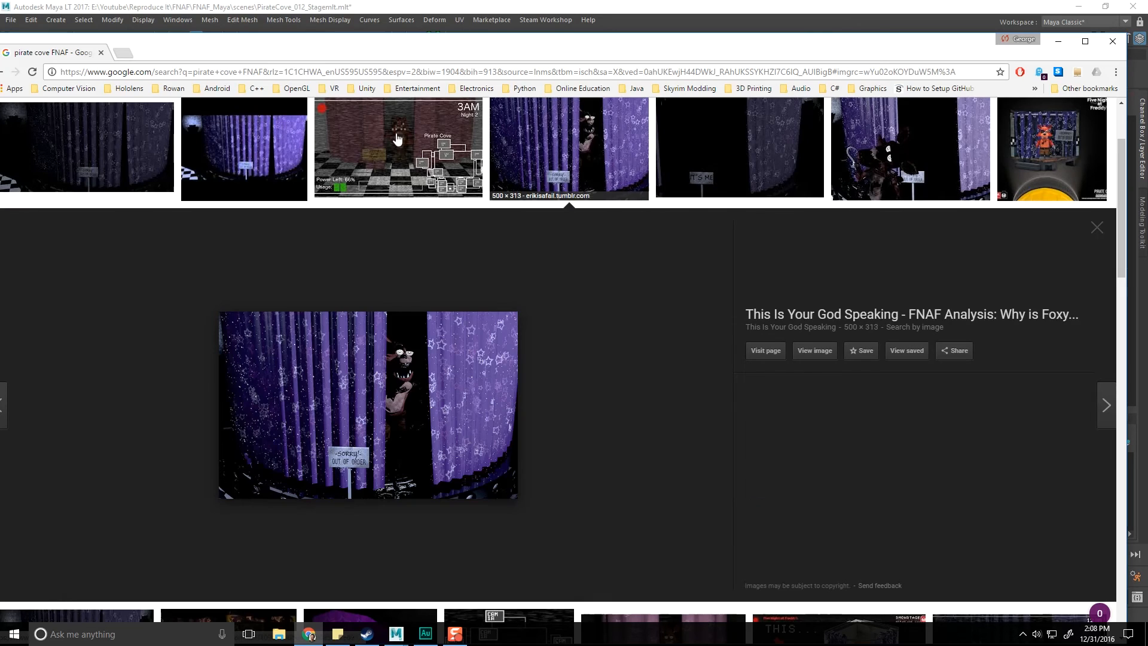
- Browse further through the image results for curtain references, and close the open preview
scroll(543, 387, "down", 5)
scroll(542, 387, "down", 5)
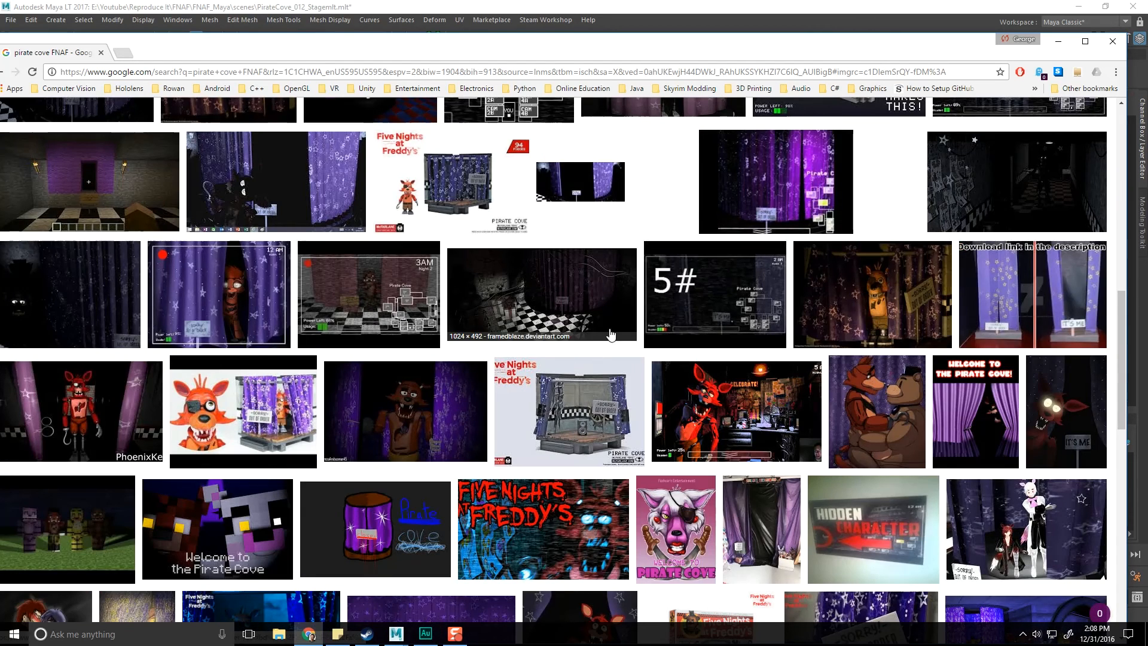
scroll(610, 414, "down", 5)
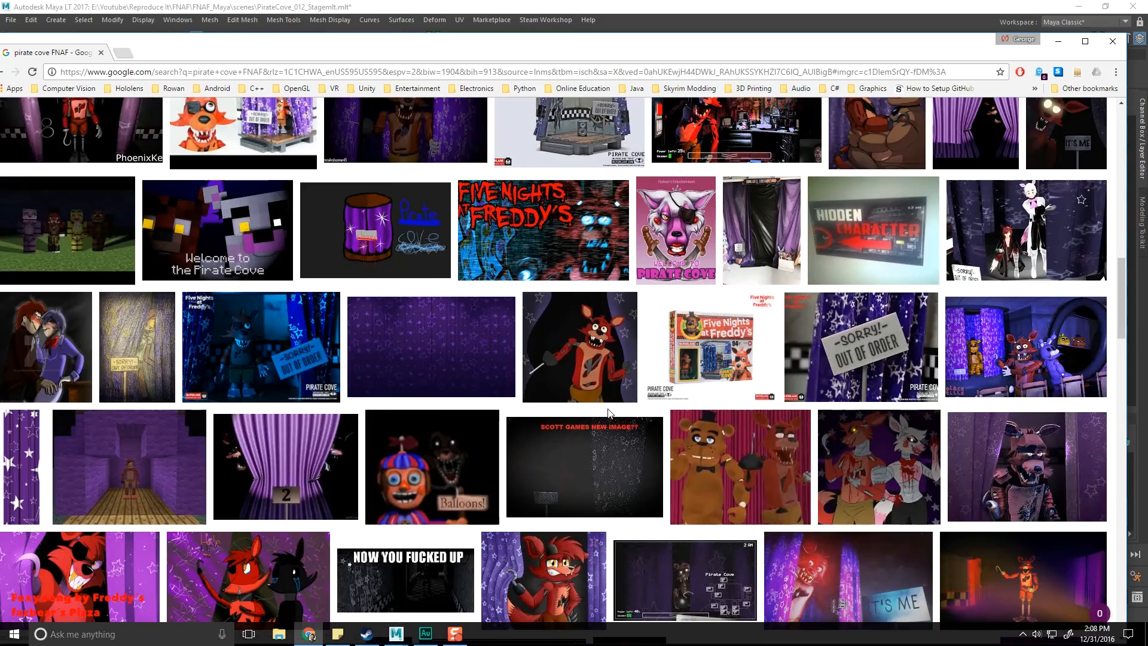
scroll(610, 414, "down", 4)
scroll(609, 414, "up", 7)
scroll(608, 414, "up", 11)
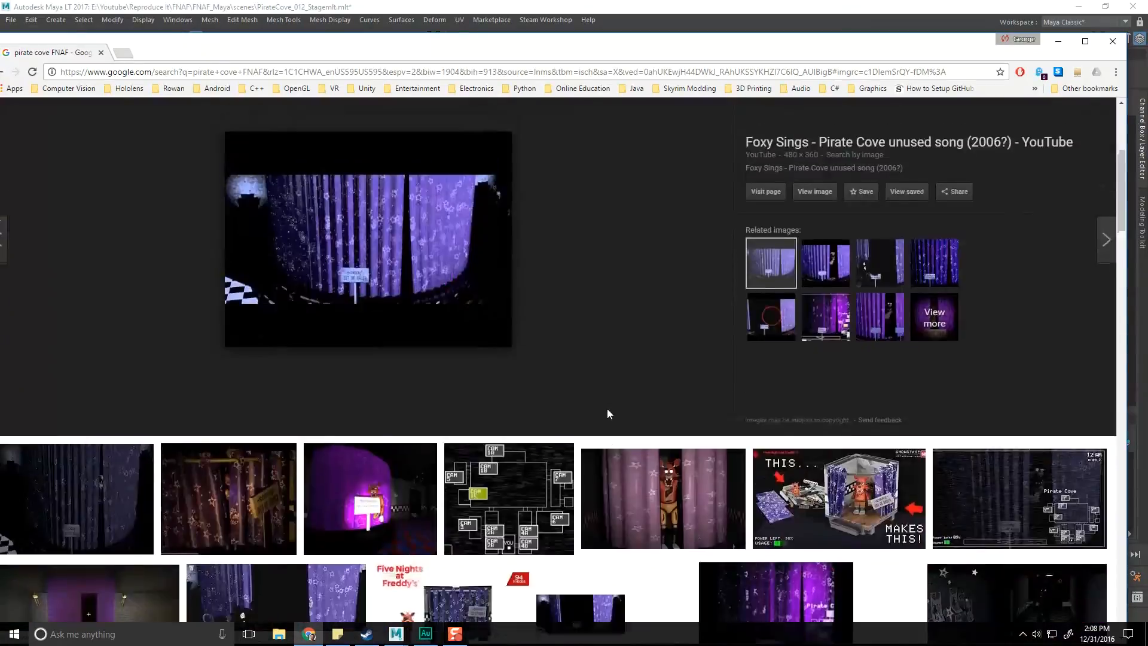
scroll(378, 368, "down", 4)
scroll(398, 365, "up", 6)
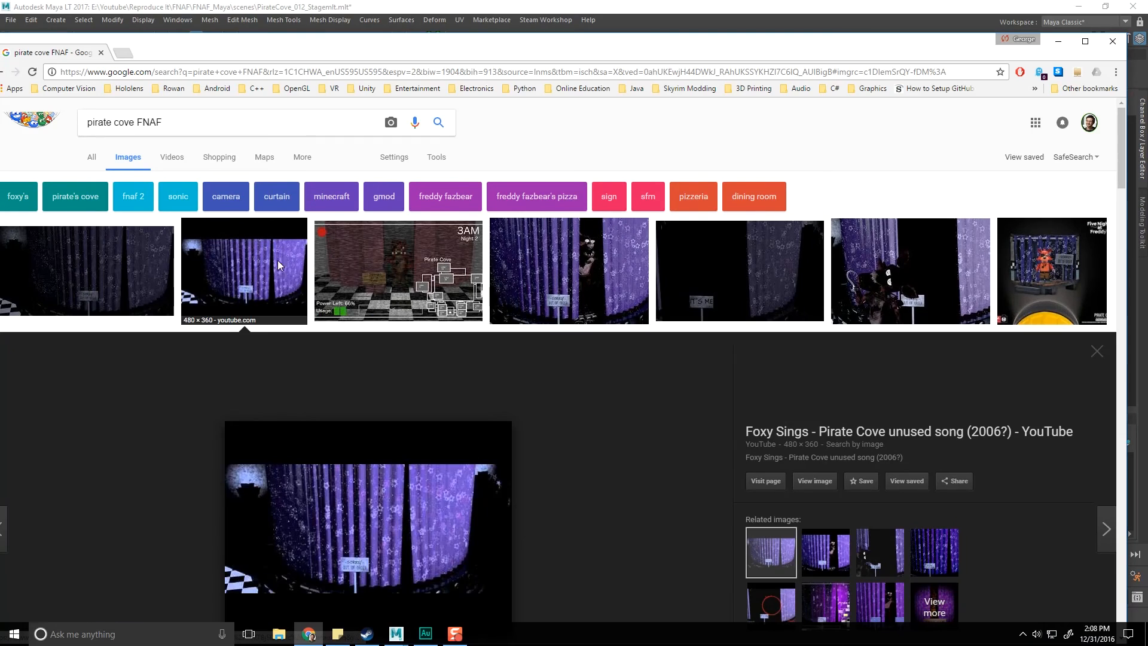
left_click(277, 260)
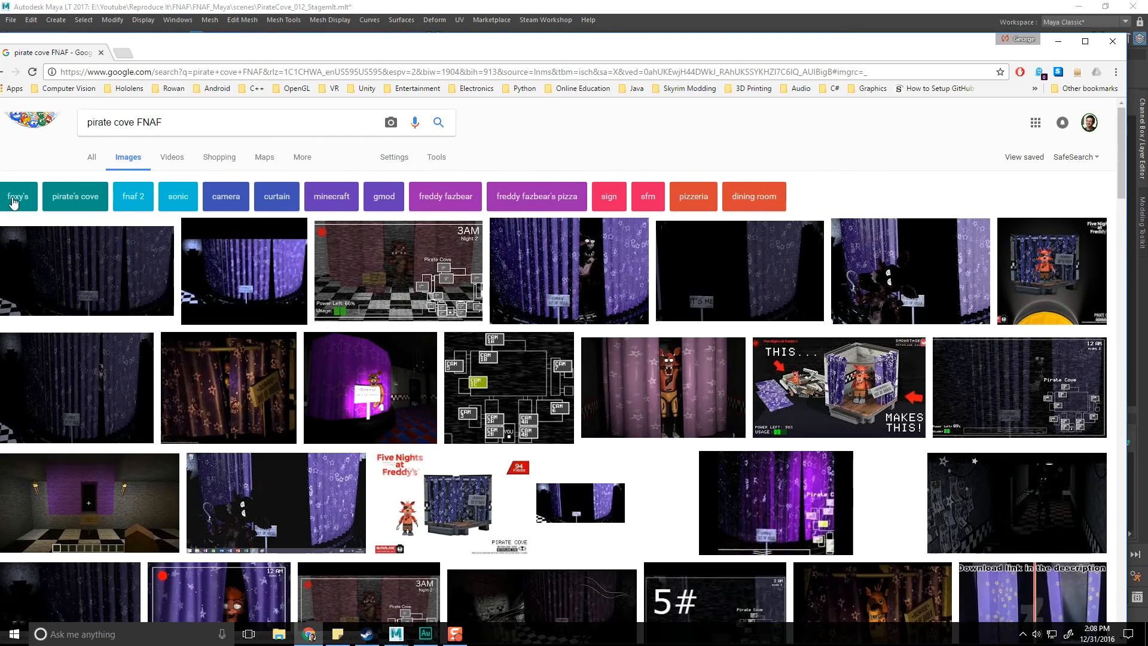
- Return to Maya and examine the space between the semicircular stage and the upper housing
left_click(1058, 41)
left_click_drag(452, 263, 432, 293, "alt")
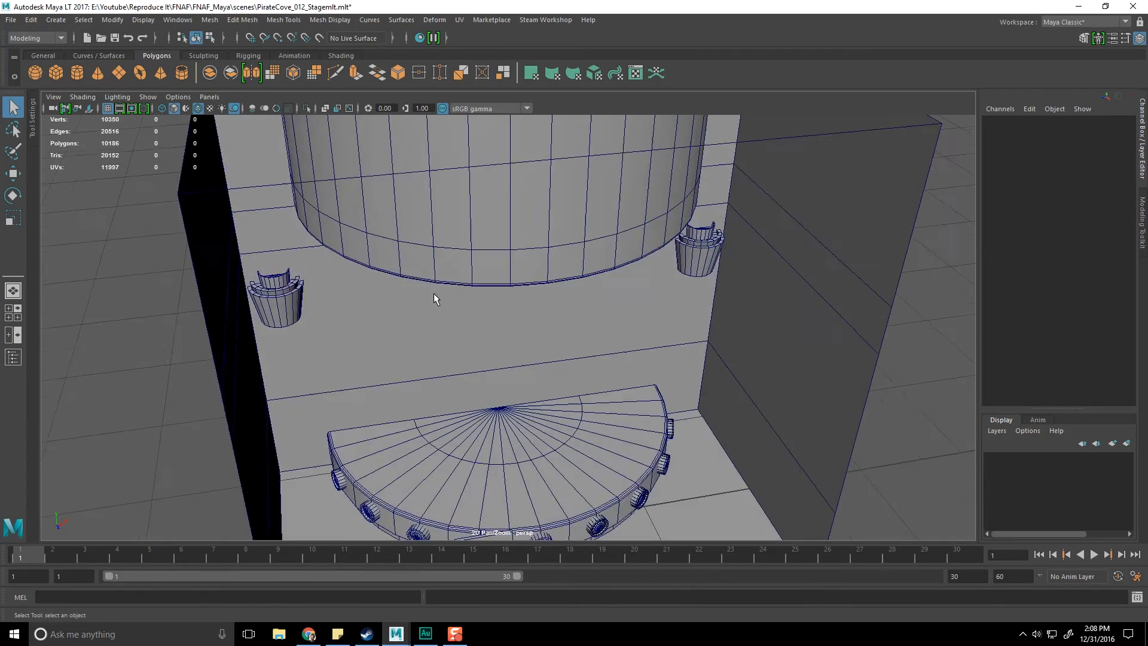
scroll(437, 299, "down", 2)
middle_click_drag(461, 343, 480, 302, "alt")
scroll(530, 320, "up", 4)
scroll(530, 320, "down", 1)
middle_click_drag(550, 316, 539, 270, "alt")
right_click_drag(540, 270, 430, 307, "alt")
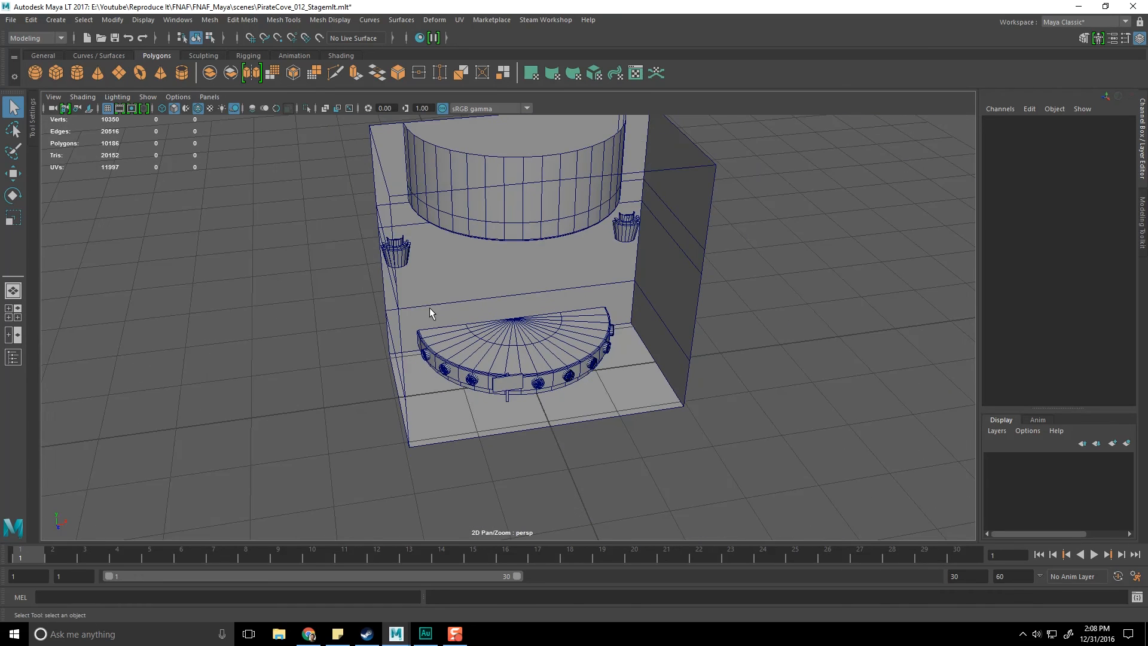
left_click_drag(429, 307, 422, 272, "alt")
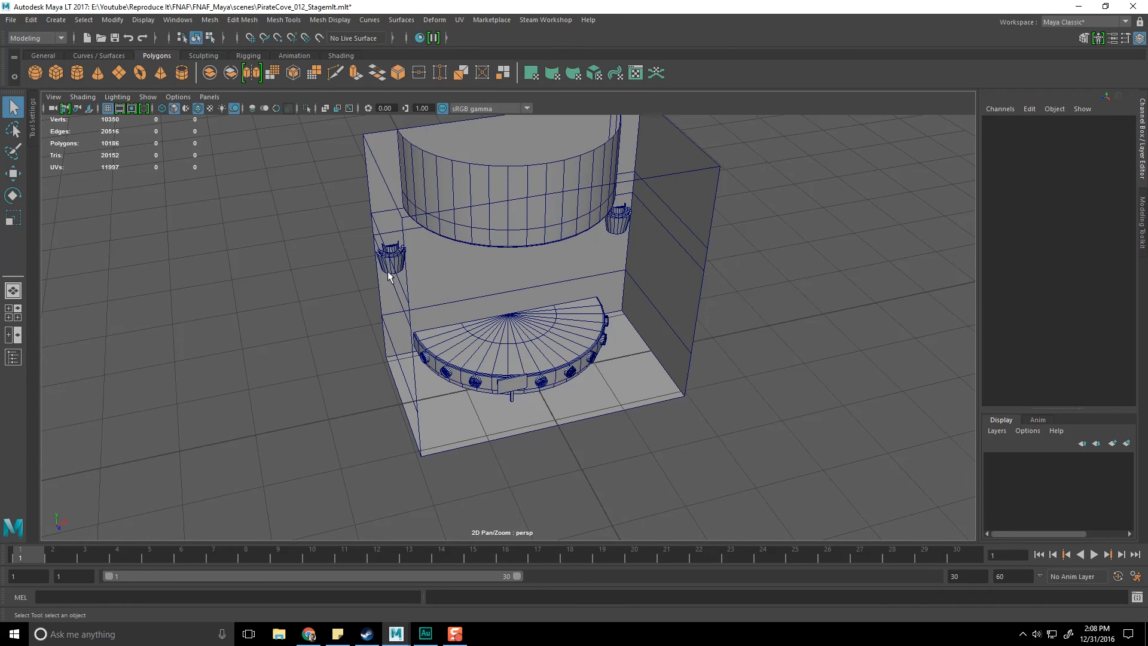
- Bring up the curve and surface creation tools for work above the semicircular stage
left_click(94, 55)
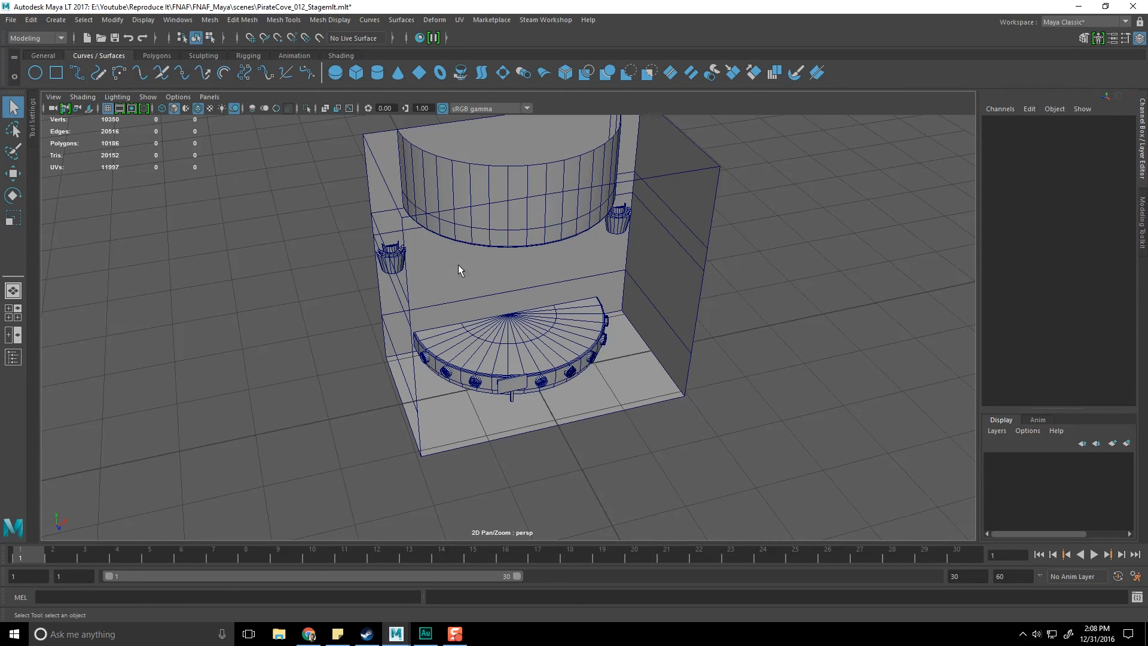
left_click_drag(457, 264, 419, 276, "alt")
right_click_drag(419, 276, 561, 378, "alt")
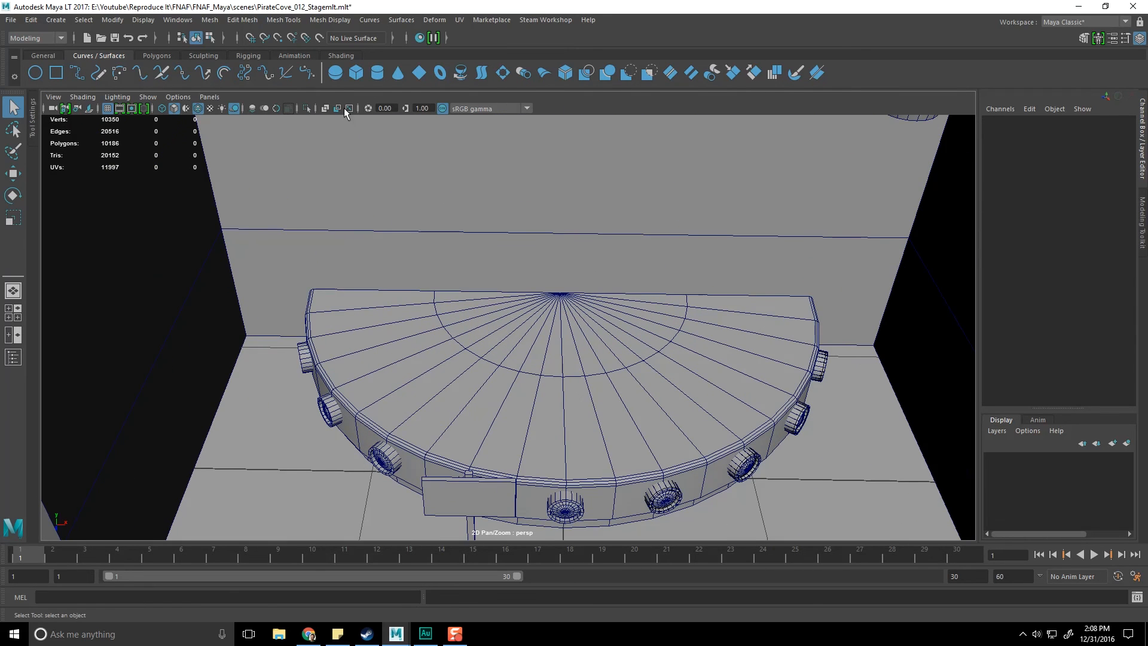
right_click_drag(623, 440, 446, 306, "alt")
left_click_drag(446, 307, 389, 328, "alt")
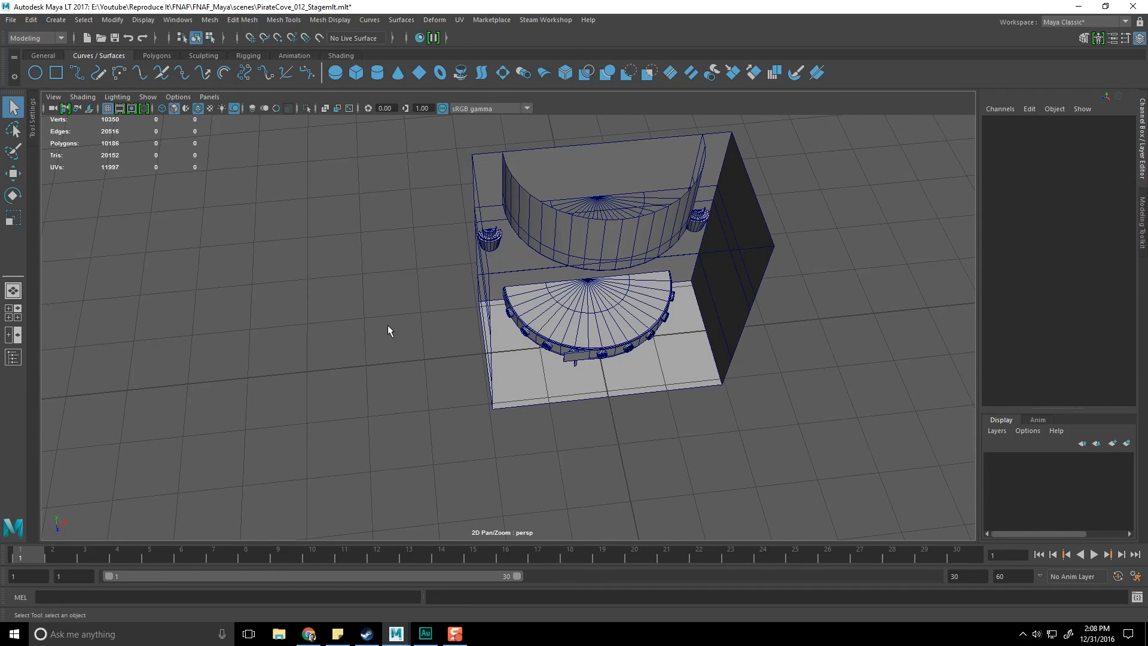
left_click_drag(474, 367, 543, 307, "alt")
middle_click_drag(612, 320, 544, 326, "alt")
right_click_drag(544, 325, 621, 352, "alt")
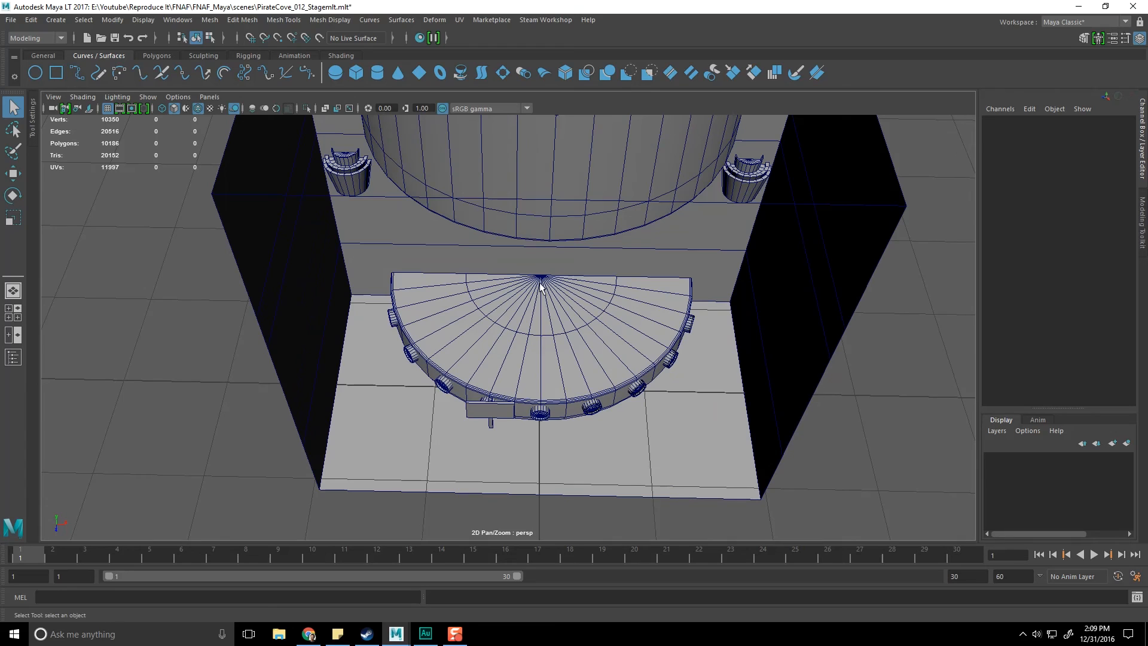
left_click(44, 39)
left_click(444, 21)
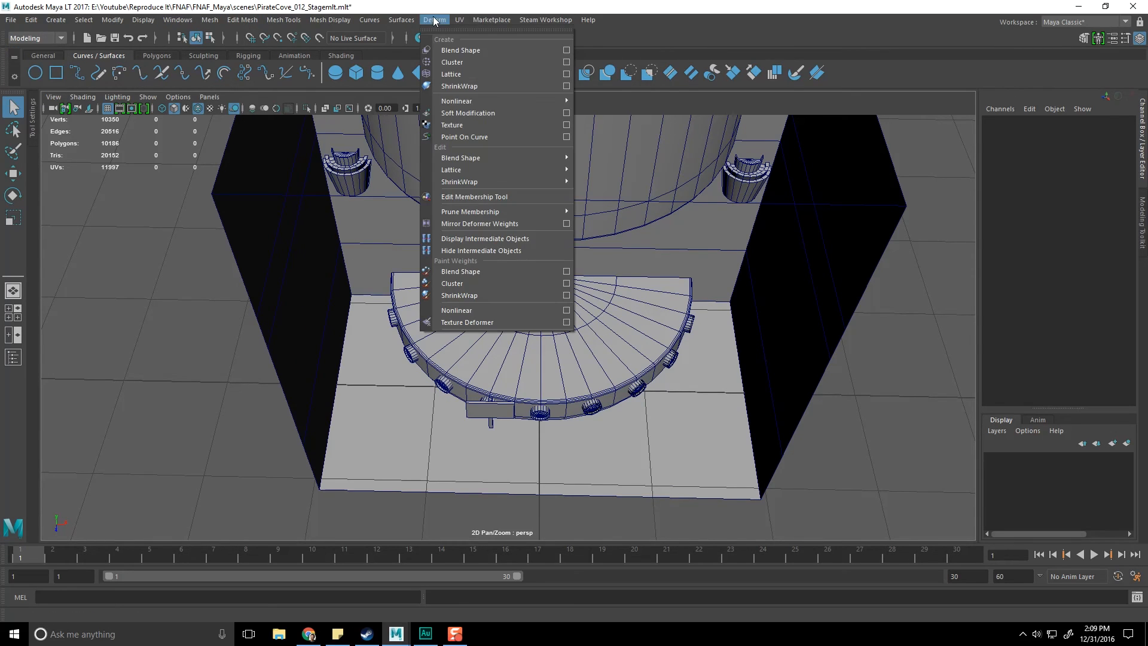
mouse_move(472, 100)
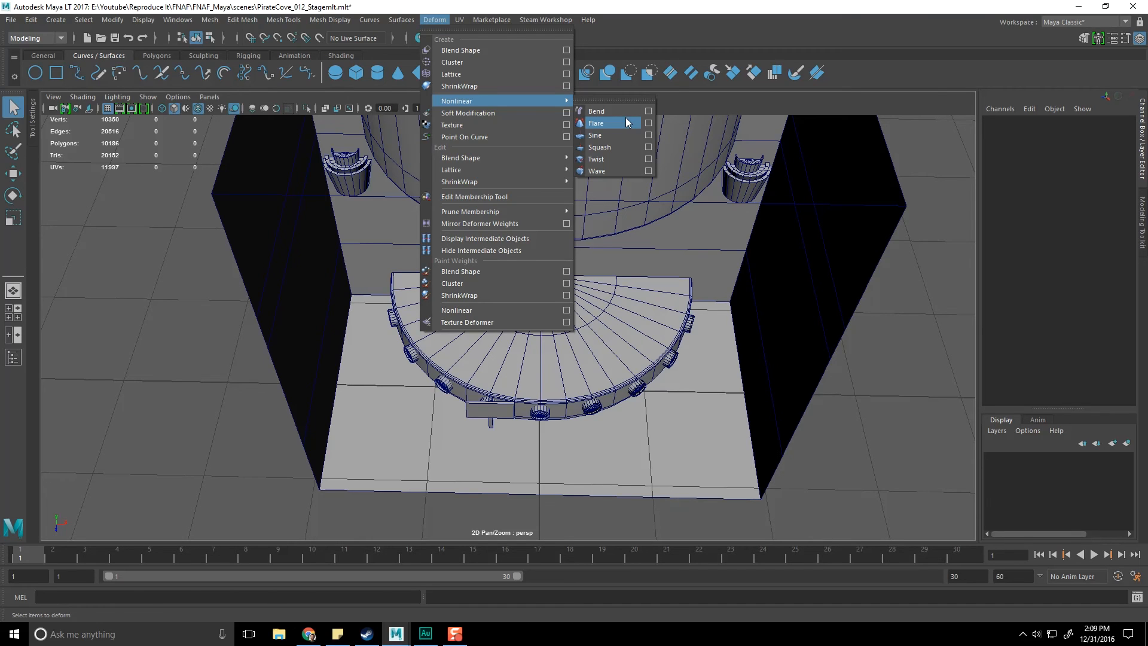
left_click(128, 323)
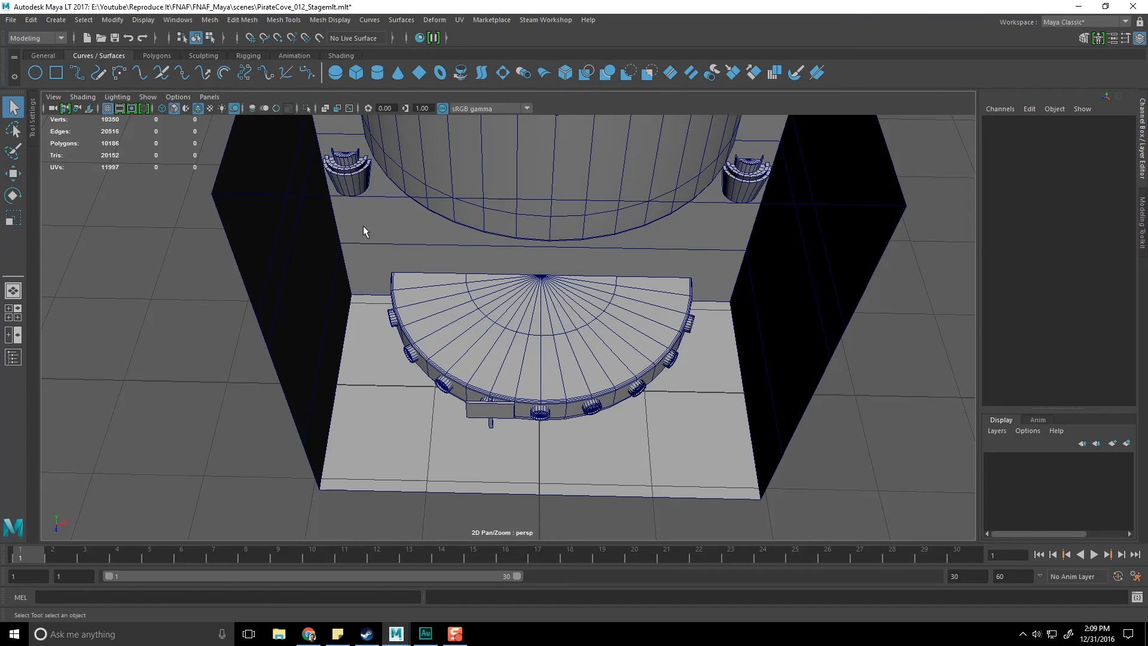
left_click(36, 73)
left_click_drag(525, 473, 525, 441, "alt")
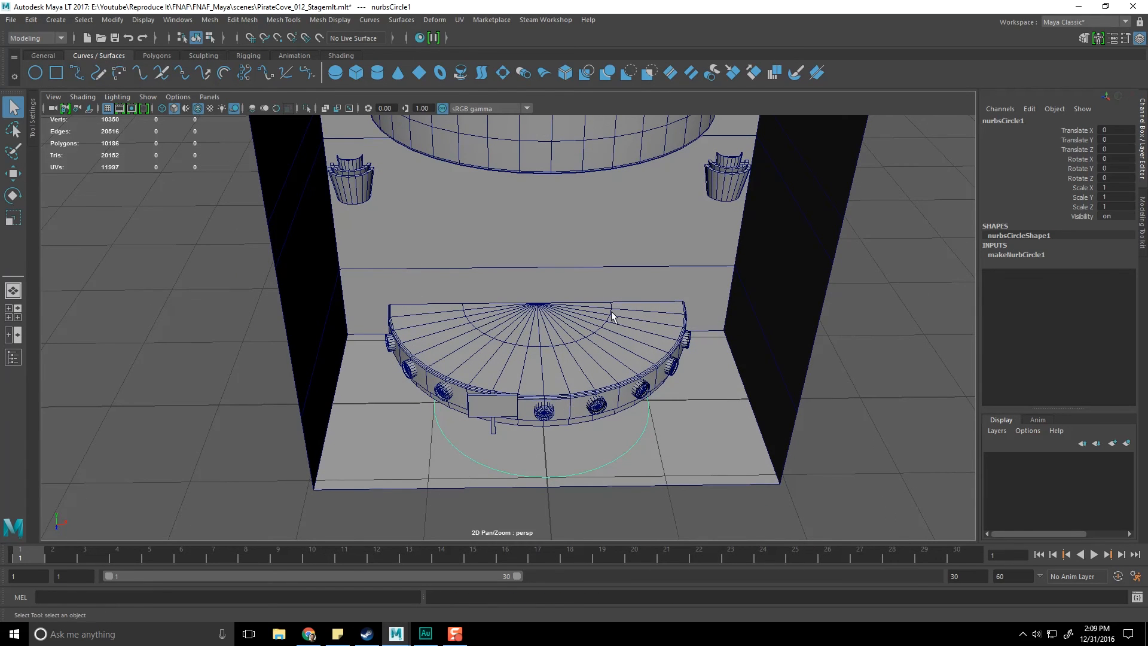
left_click_drag(611, 315, 445, 237, "alt")
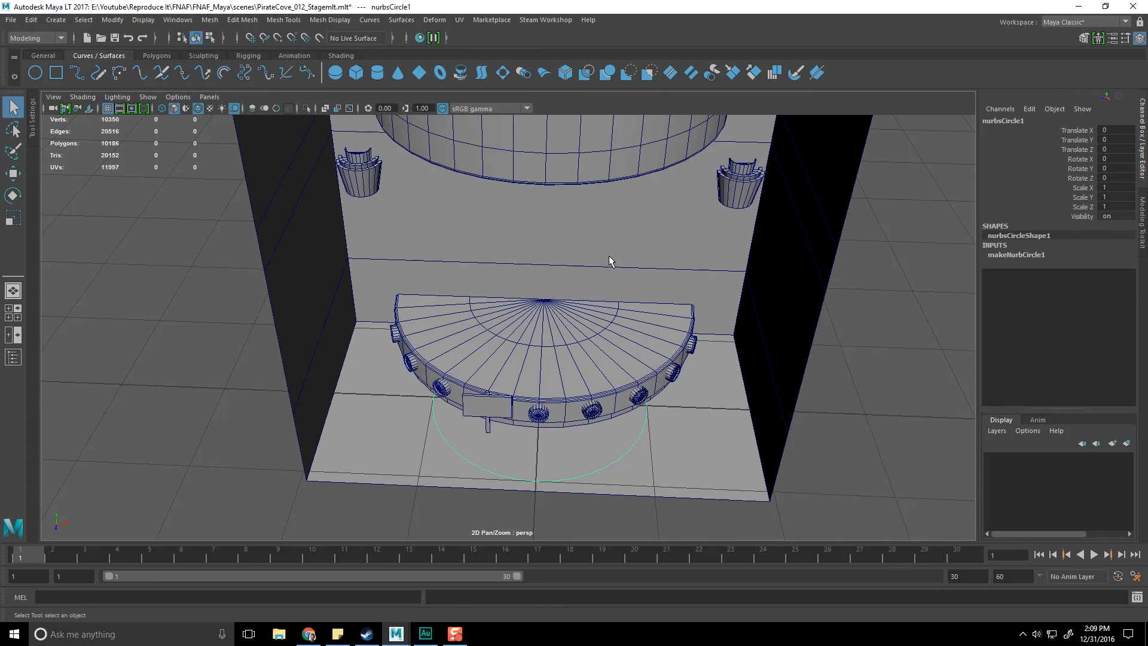
key("Delete")
- Create a NURBS circle and move it onto the semicircular stage, snapping it to the centre vertex of the stage top
left_click_drag(551, 314, 454, 317, "alt")
left_click(35, 72)
left_click_drag(657, 287, 528, 357, "alt")
scroll(548, 328, "up", 6)
key("w")
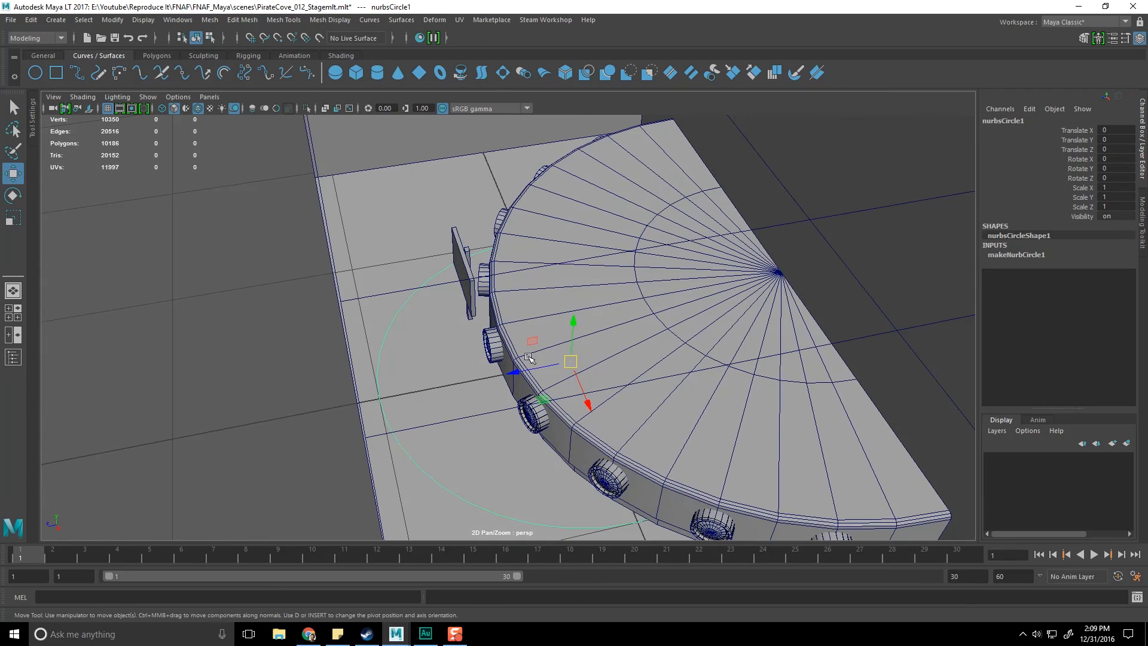
left_click(523, 371)
key("v")
middle_click_drag(777, 274, 765, 276)
scroll(763, 277, "down", 5)
left_click_drag(763, 277, 602, 182, "alt")
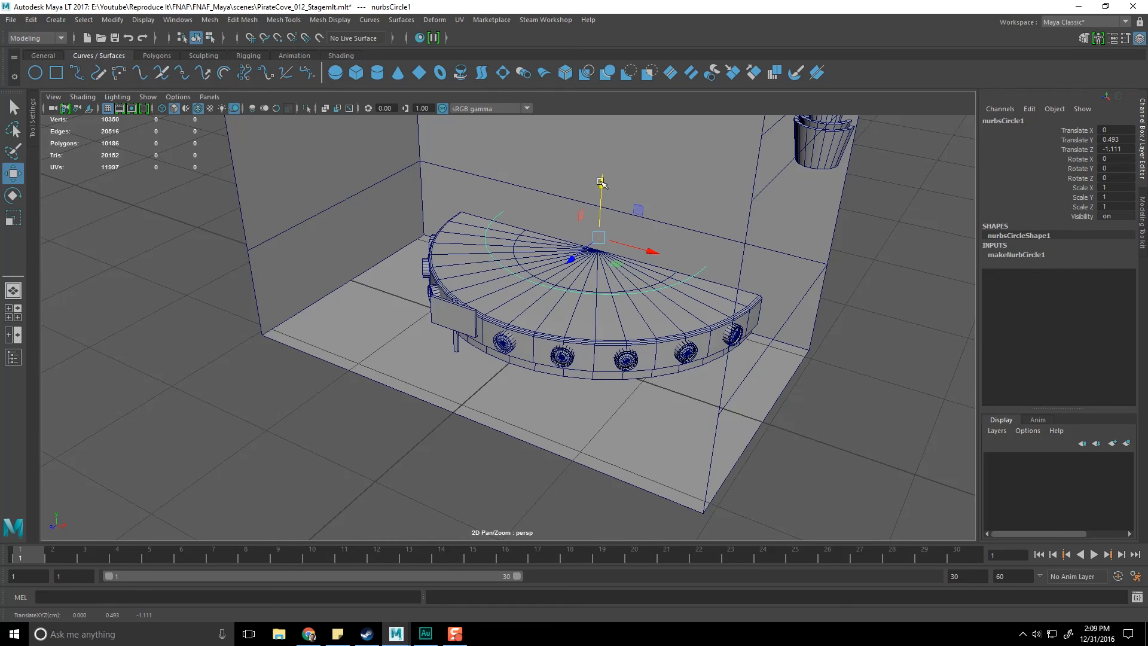
- Bring up the NURBS circle's creation parameters with the radius selected, and show the stage from the top view
left_click(1021, 255)
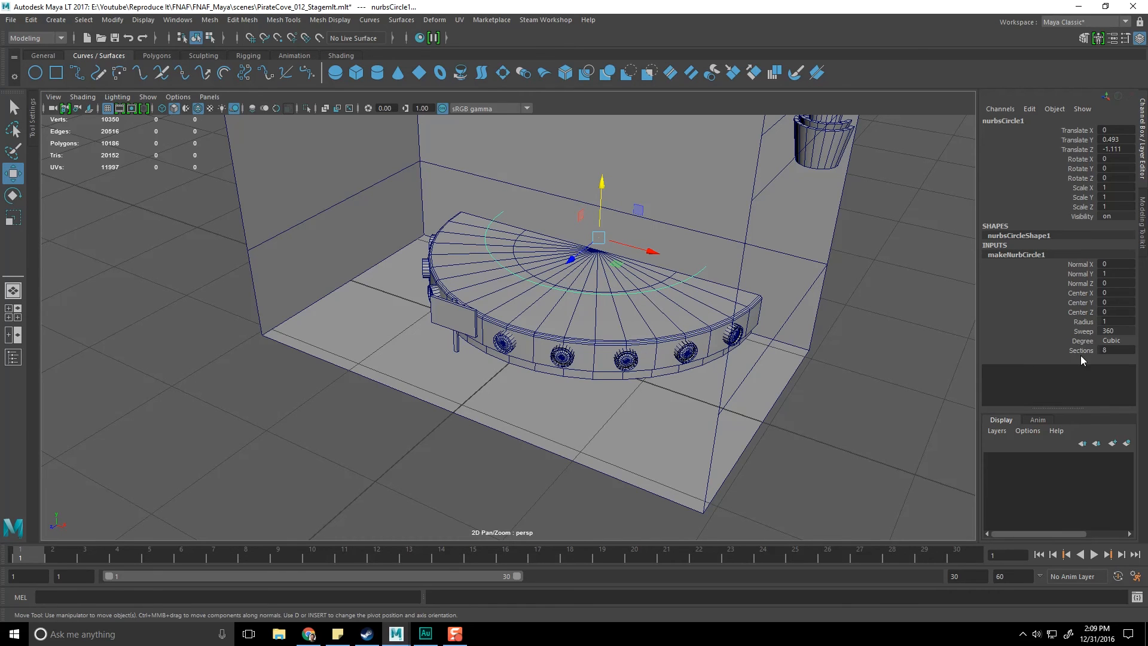
left_click(1082, 322)
left_click_drag(454, 338, 525, 366, "alt")
key("space")
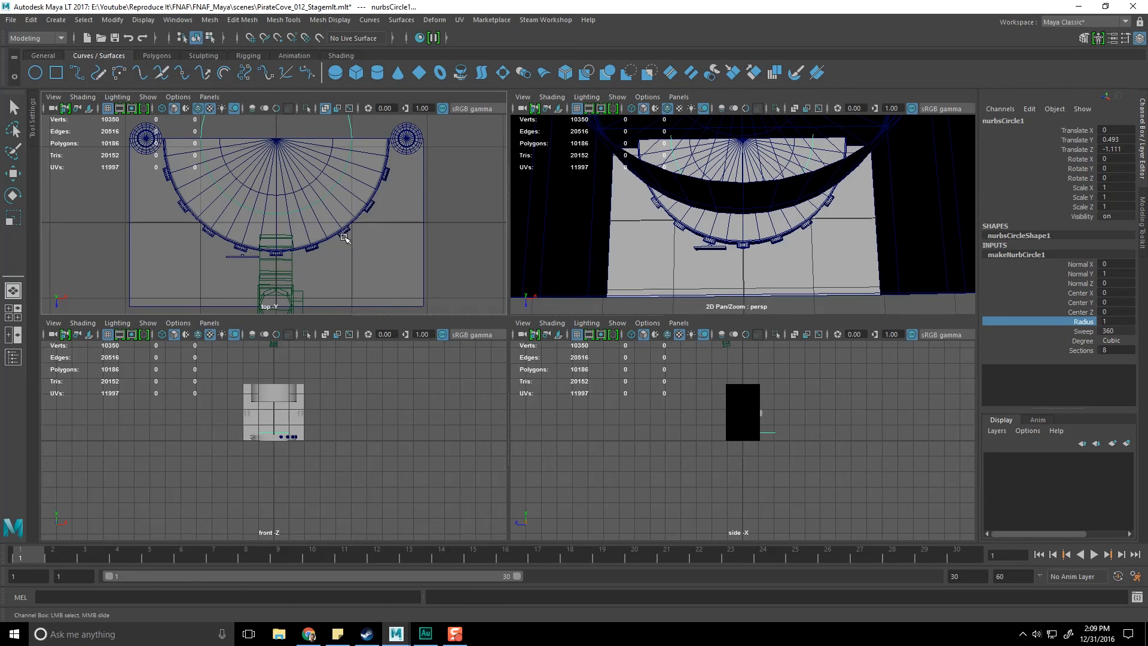
key("space")
key("space")
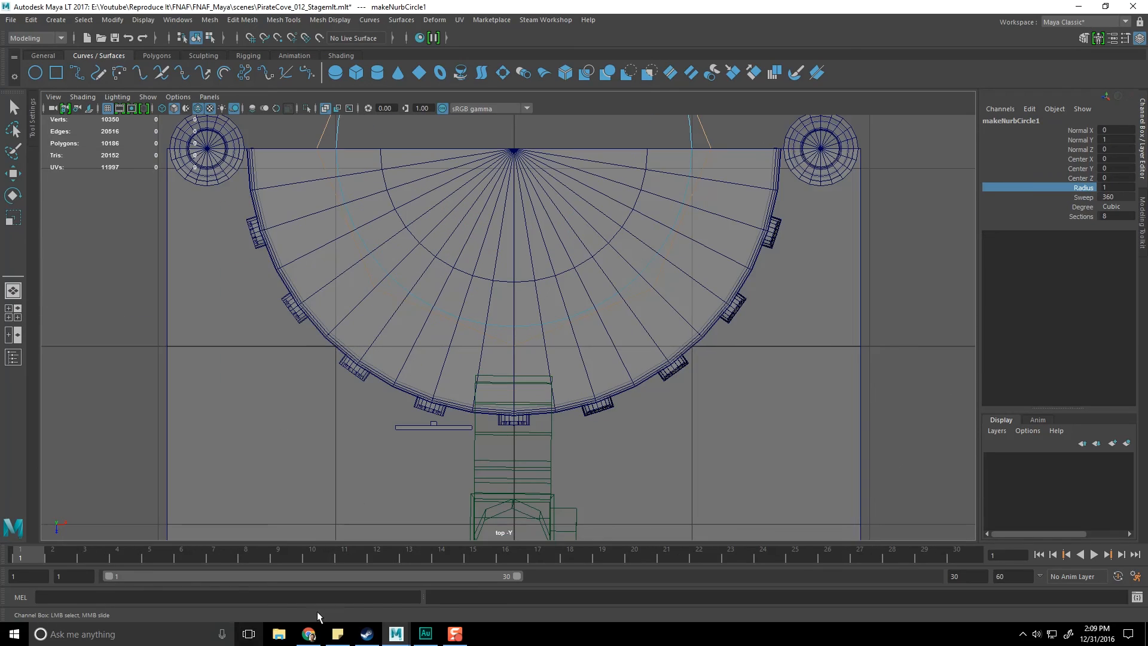
- Check the enlarged Pirate Cove curtain reference in the browser, and return to Maya LT
key("alt+Tab")
left_click(242, 293)
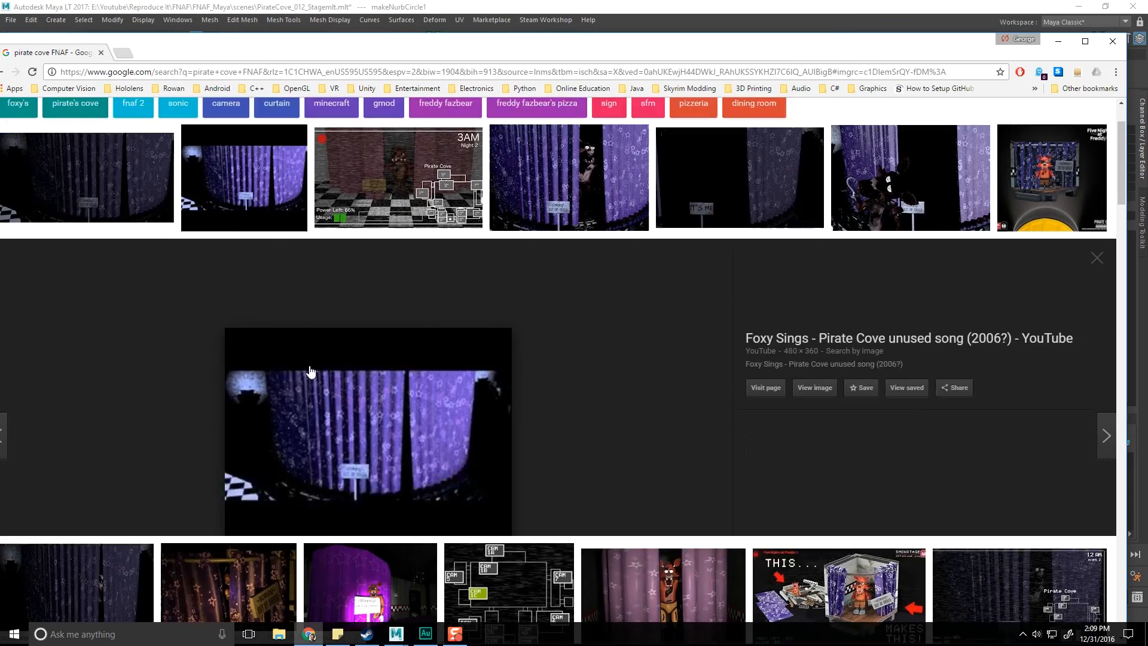
left_click(1058, 43)
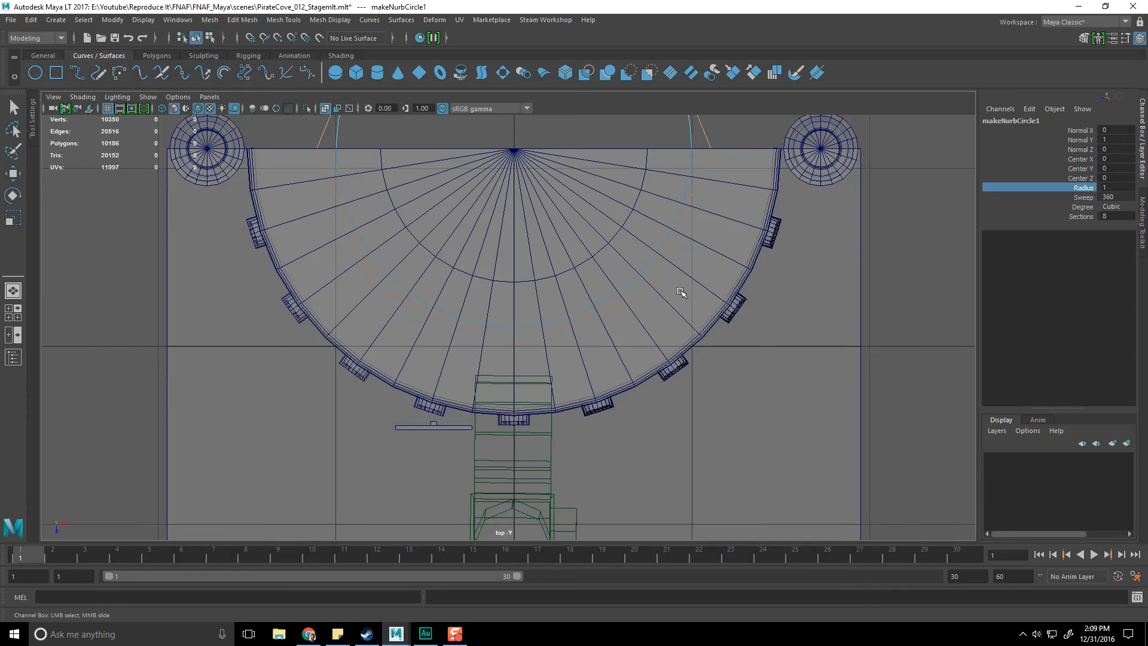
- Set the NURBS circle's radius to 1.25 and compare it with the stage outline
left_click(1095, 190)
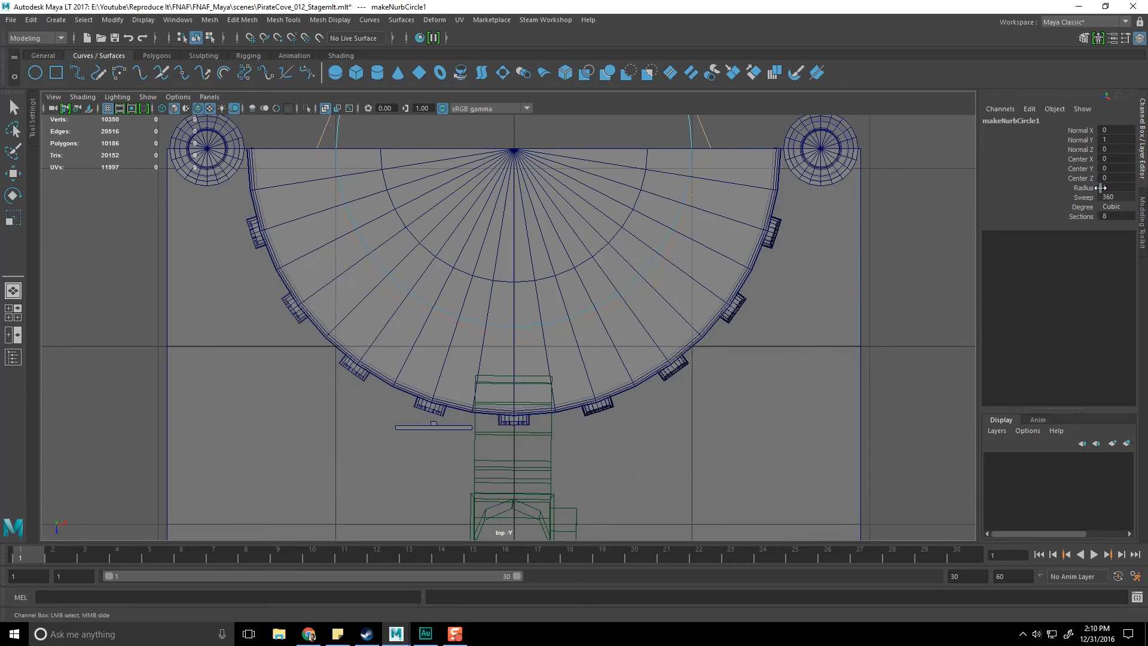
type("1.5")
key("Return")
key("Return")
key("3")
scroll(637, 450, "down", 5)
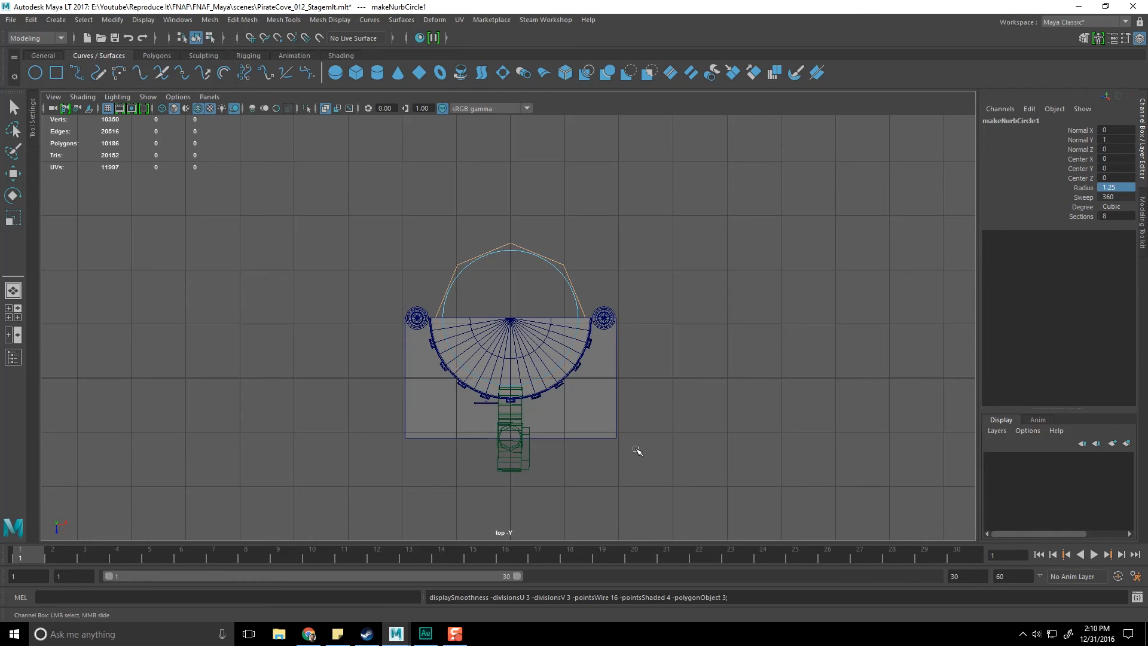
scroll(646, 390, "up", 5)
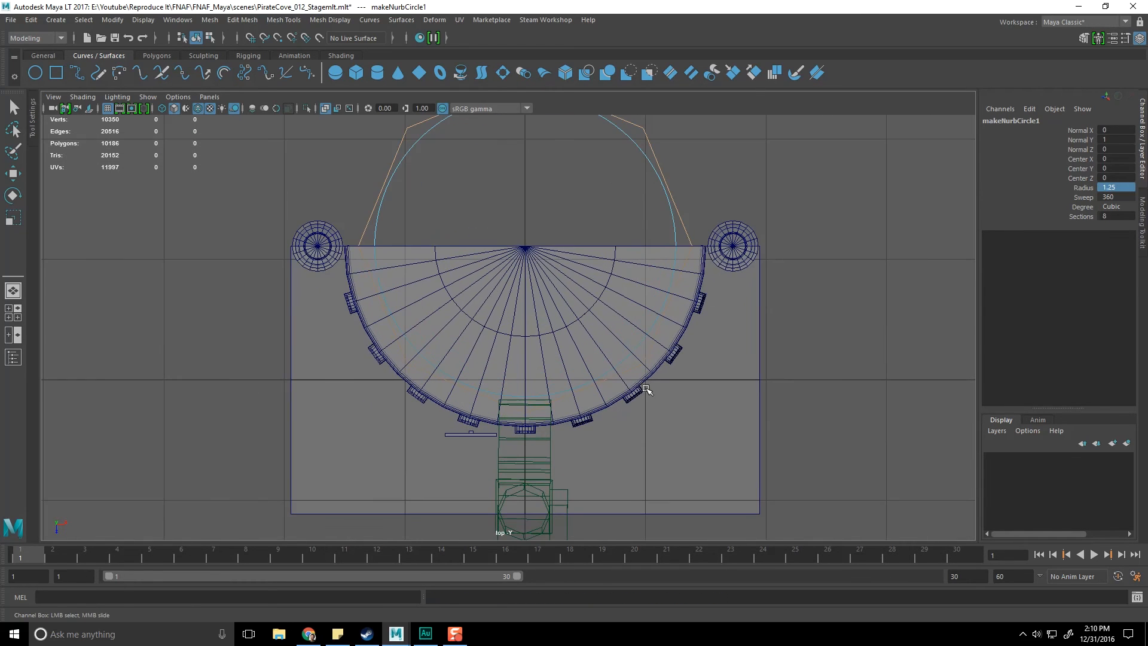
- Enlarge the NURBS circle's radius to 1.3 and further to 1.35
left_click(1116, 188)
type("1.3")
key("Return")
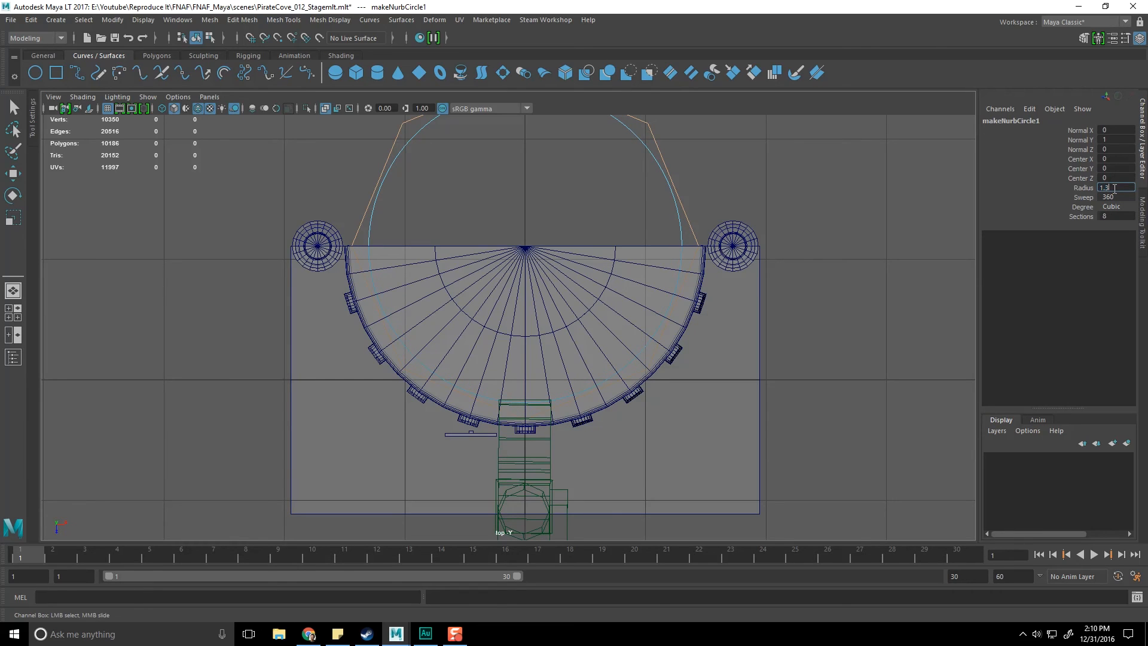
type("5")
key("Return")
type("0")
key("Return")
- Try to select the NURBS circle on the semicircular stage in the perspective view
key("space")
key("space")
left_click_drag(580, 357, 507, 330, "alt")
scroll(454, 314, "down", 5)
scroll(474, 322, "up", 5)
scroll(476, 306, "down", 8)
left_click_drag(470, 271, 574, 434)
mouse_move(574, 434)
left_mouse_down("alt")
mouse_move(565, 425)
mouse_move(581, 438)
mouse_move(591, 430)
left_mouse_up("alt")
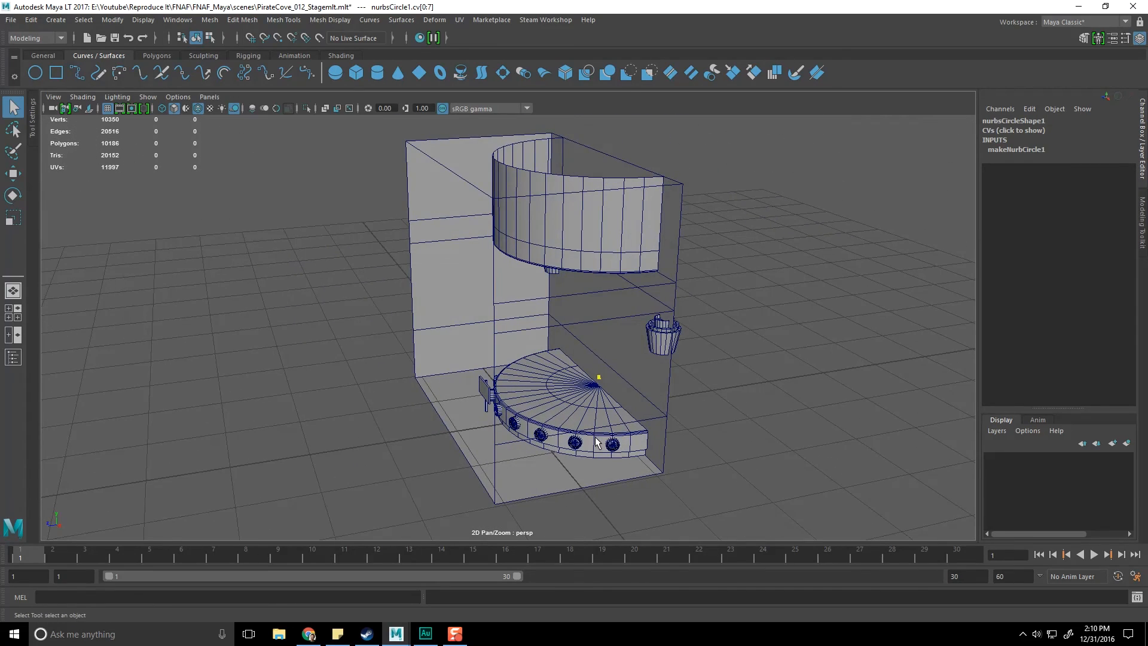
- Return to object selection, select the NURBS circle in the Outliner, and examine the stage around it
key("F8")
left_click(186, 22)
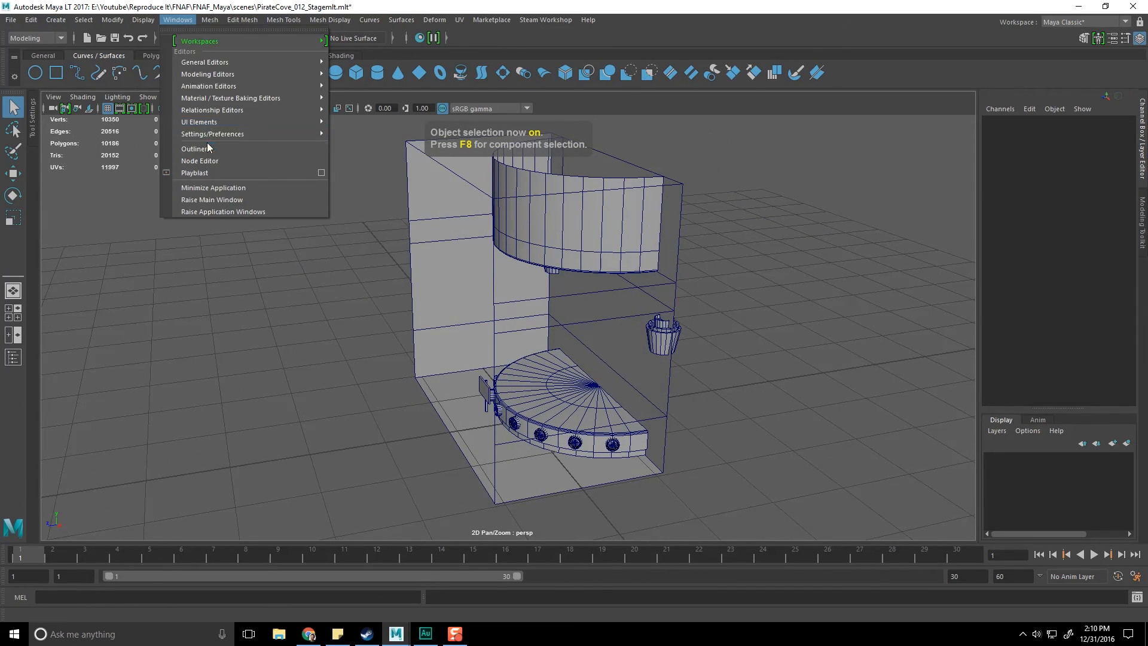
left_click(208, 152)
left_click_drag(345, 300, 220, 80)
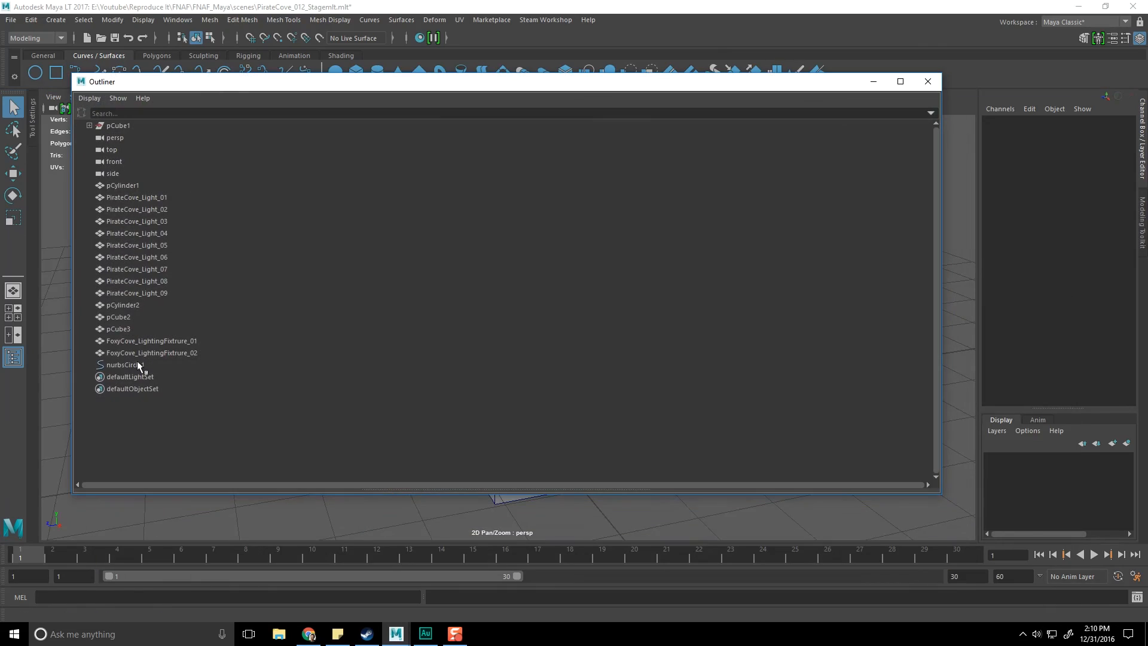
left_click(132, 364)
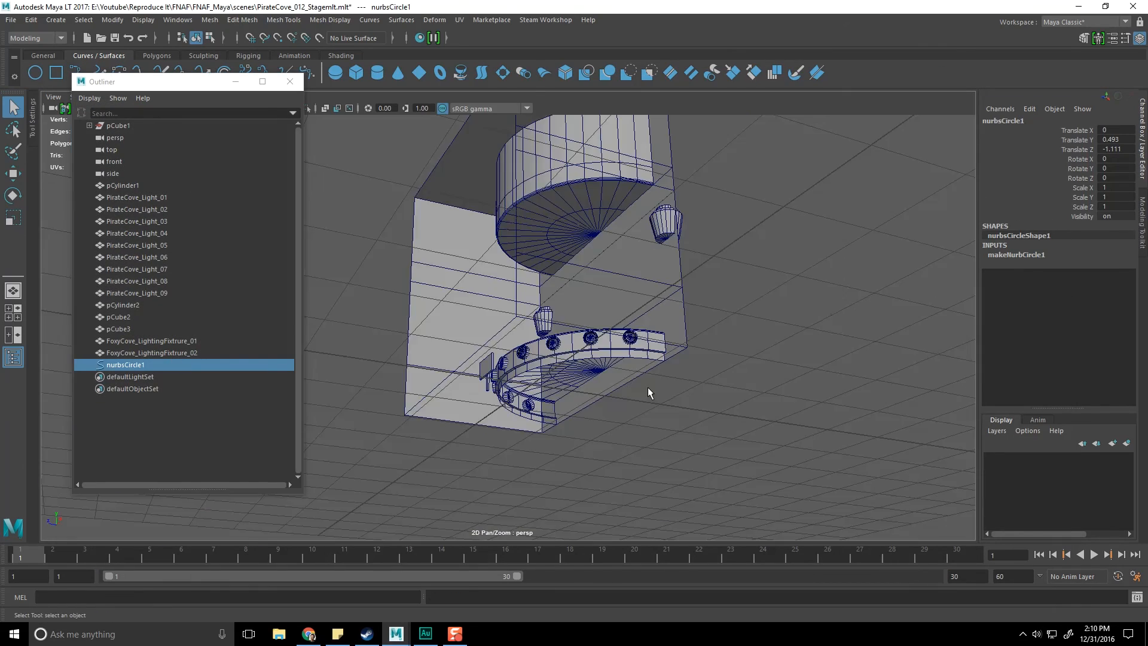
scroll(647, 388, "up", 5)
scroll(647, 389, "down", 3)
mouse_move(647, 388)
left_mouse_down("alt")
mouse_move(730, 407)
mouse_move(594, 383)
mouse_move(697, 454)
mouse_move(819, 448)
mouse_move(654, 378)
left_mouse_up("alt")
scroll(654, 378, "up", 2)
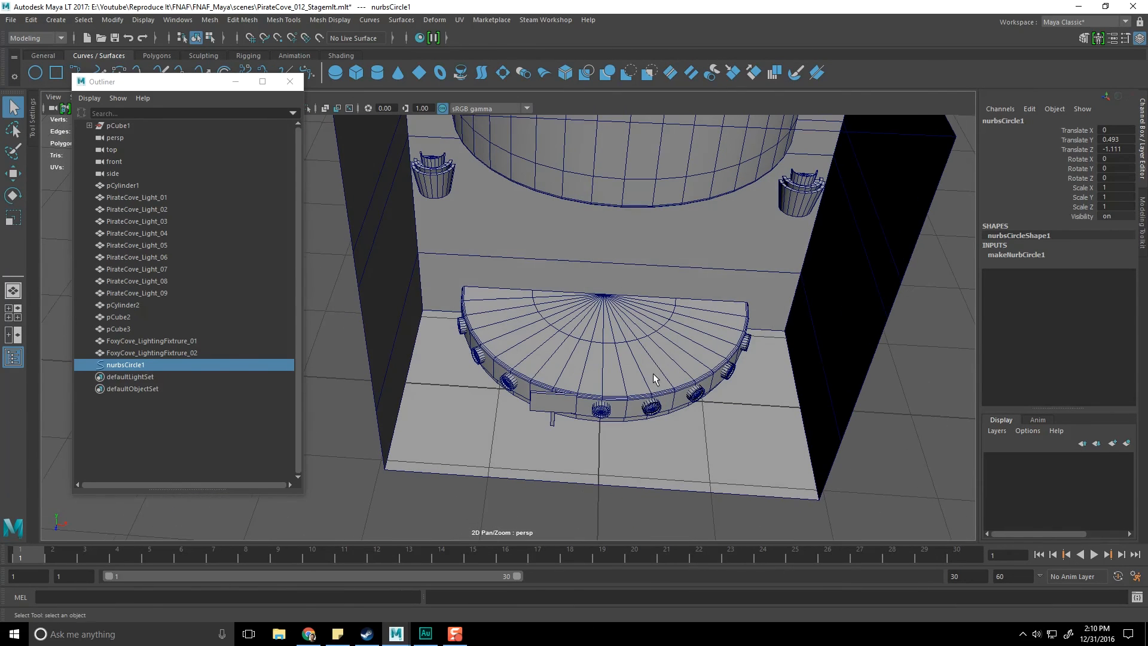
left_click(290, 81)
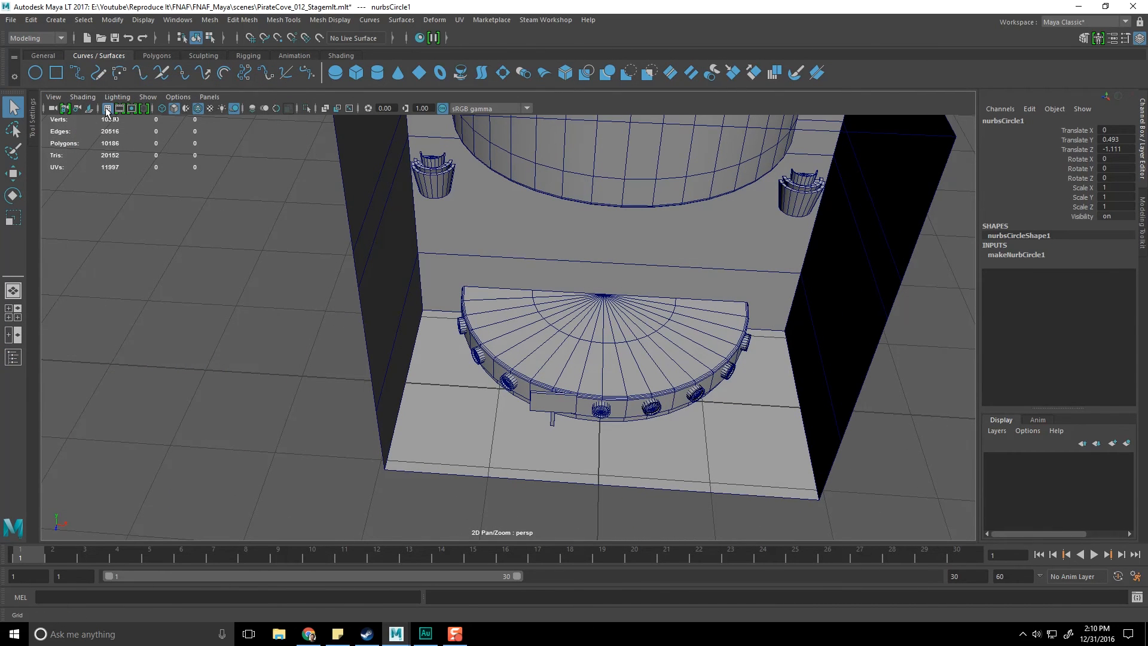
- Create a polygon plane and move it out beside the stage housing, to about -5.154 in X
left_click(42, 56)
left_click(154, 56)
left_click(119, 73)
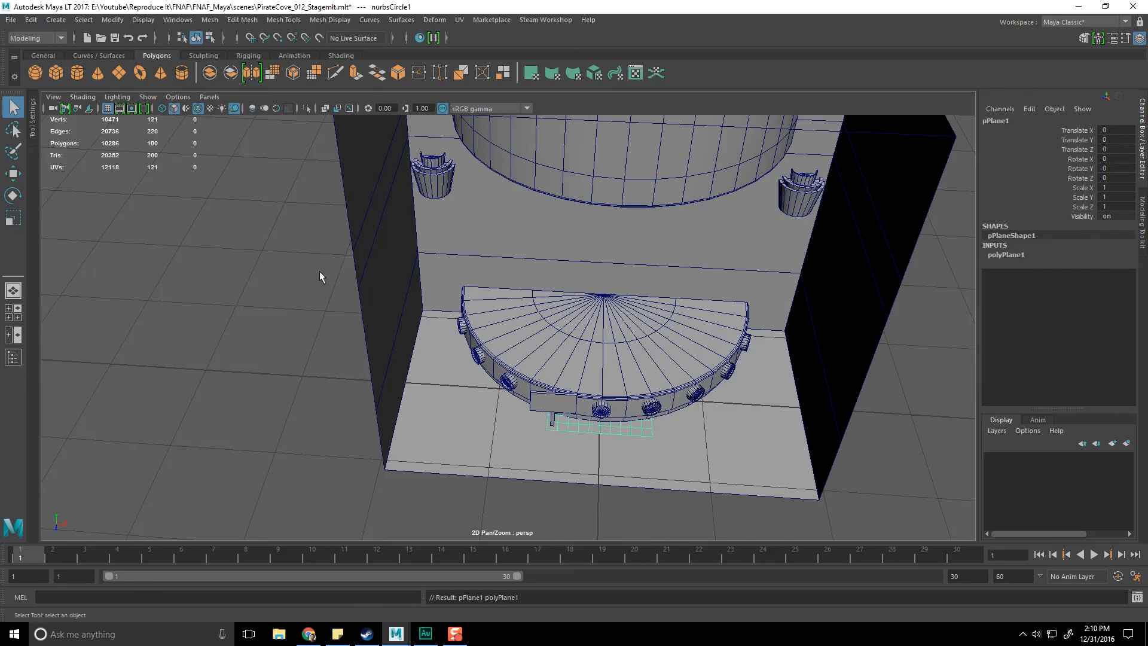
scroll(319, 271, "down", 5)
left_click_drag(583, 398, 308, 329, "alt")
scroll(561, 382, "up", 3)
key("w")
middle_click_drag(308, 328, 444, 350, "alt")
- Stand the polygon plane upright by setting its X rotation to 90
key("e")
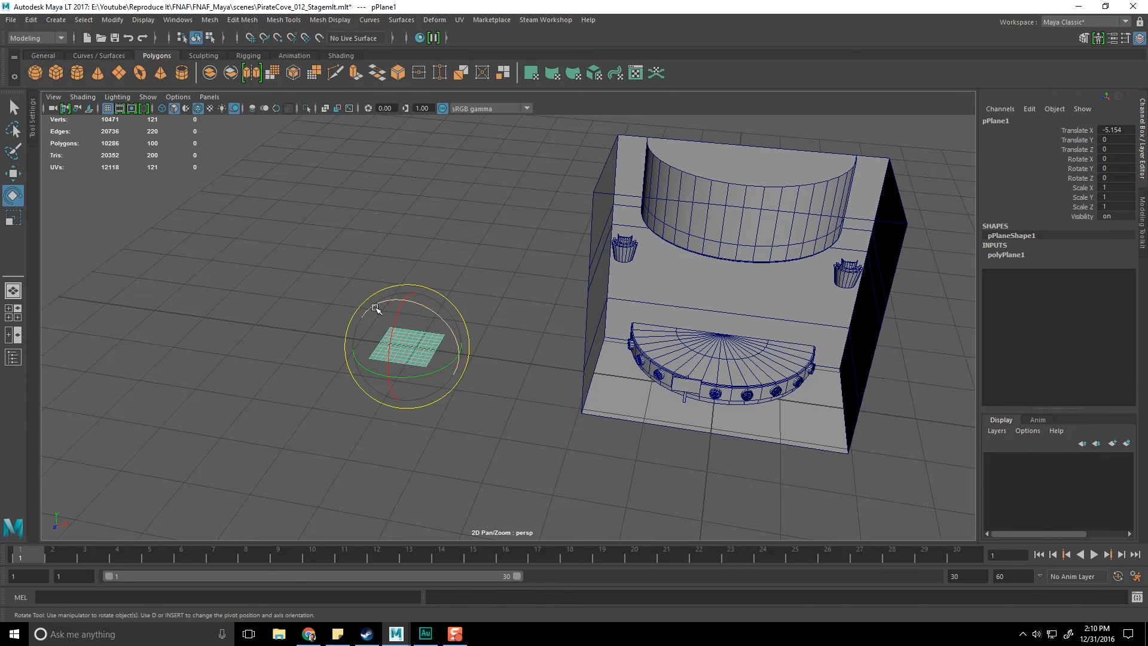
left_click_drag(400, 312, 390, 407)
double_click(1128, 158)
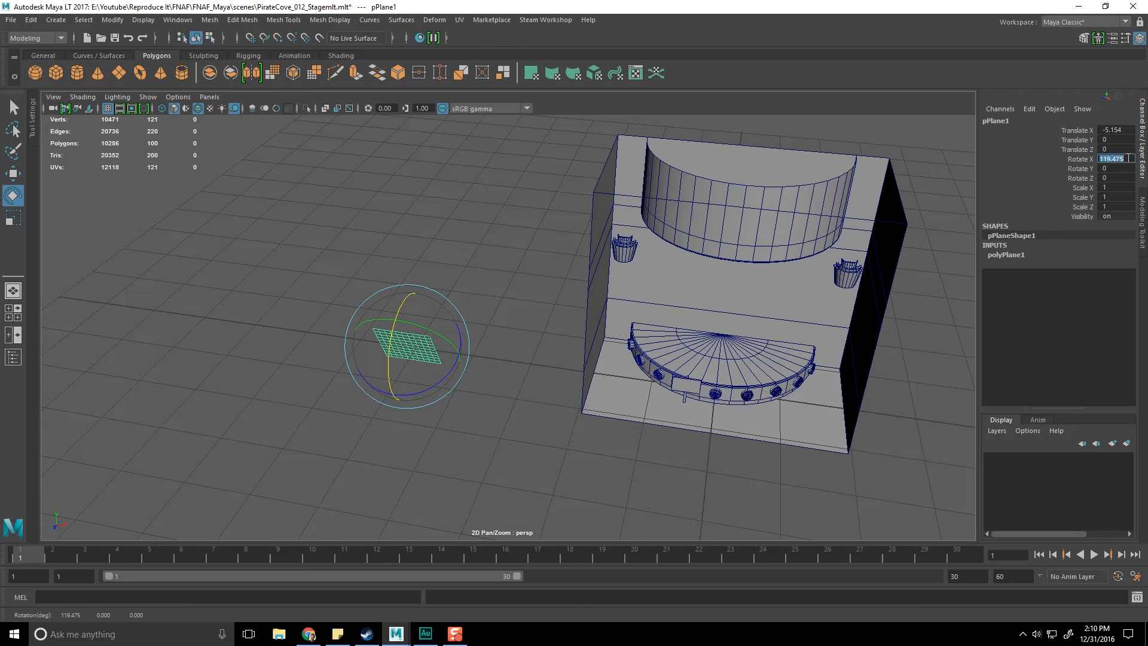
type("180")
key("Return")
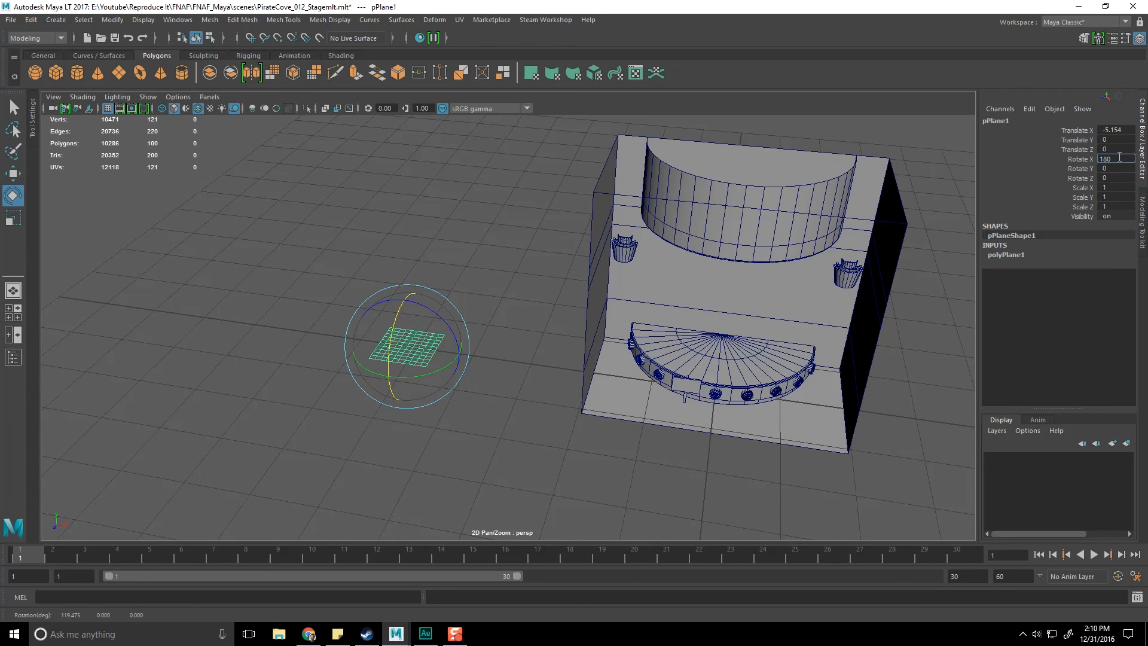
type("90")
key("Return")
left_click_drag(406, 392, 428, 392, "alt")
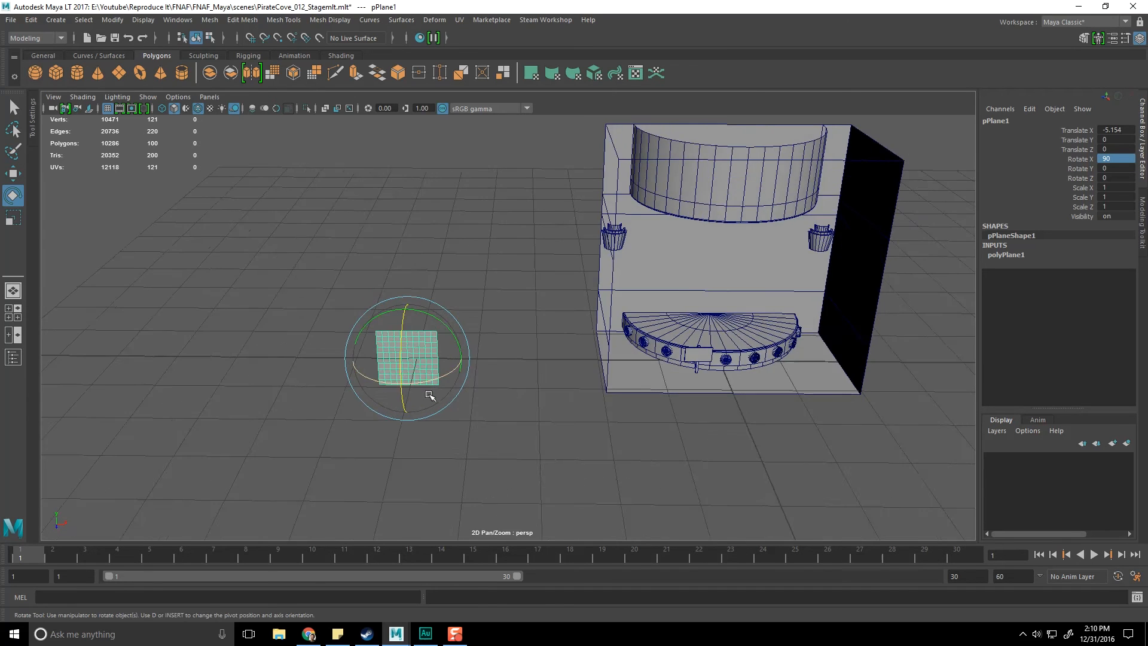
- Set the plane's subdivisions to 50 in width and 20 in height
scroll(464, 365, "up", 5)
scroll(584, 344, "up", 2)
middle_click_drag(464, 365, 564, 378, "alt")
scroll(568, 370, "down", 8)
key("w")
left_click(1043, 256)
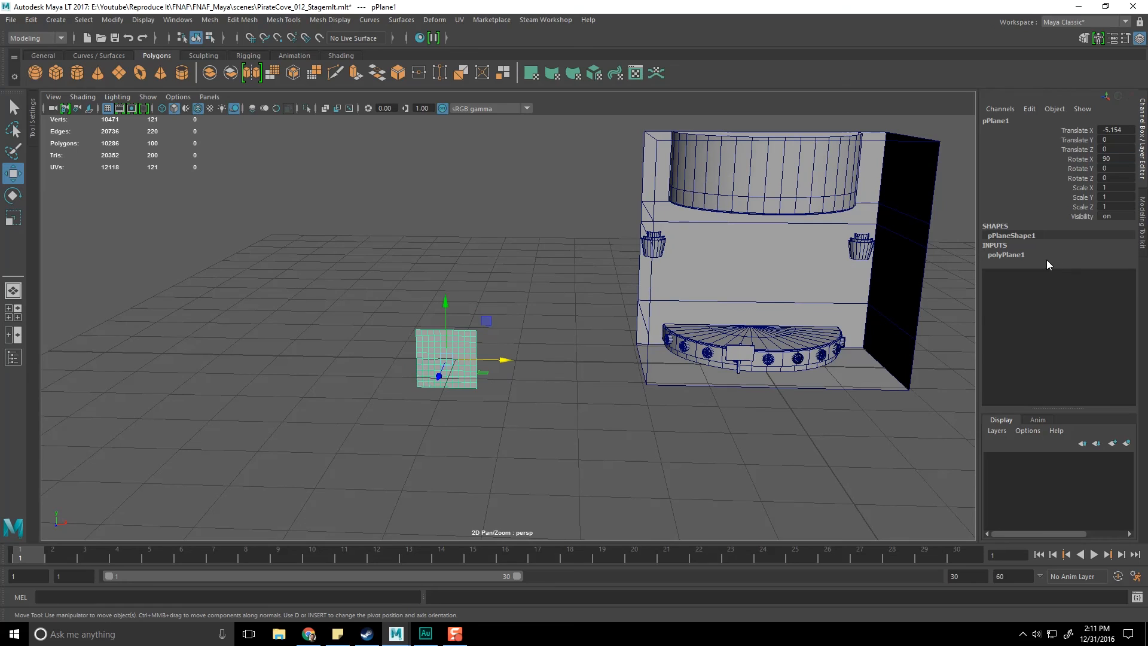
left_click(1082, 283)
left_click(1108, 283)
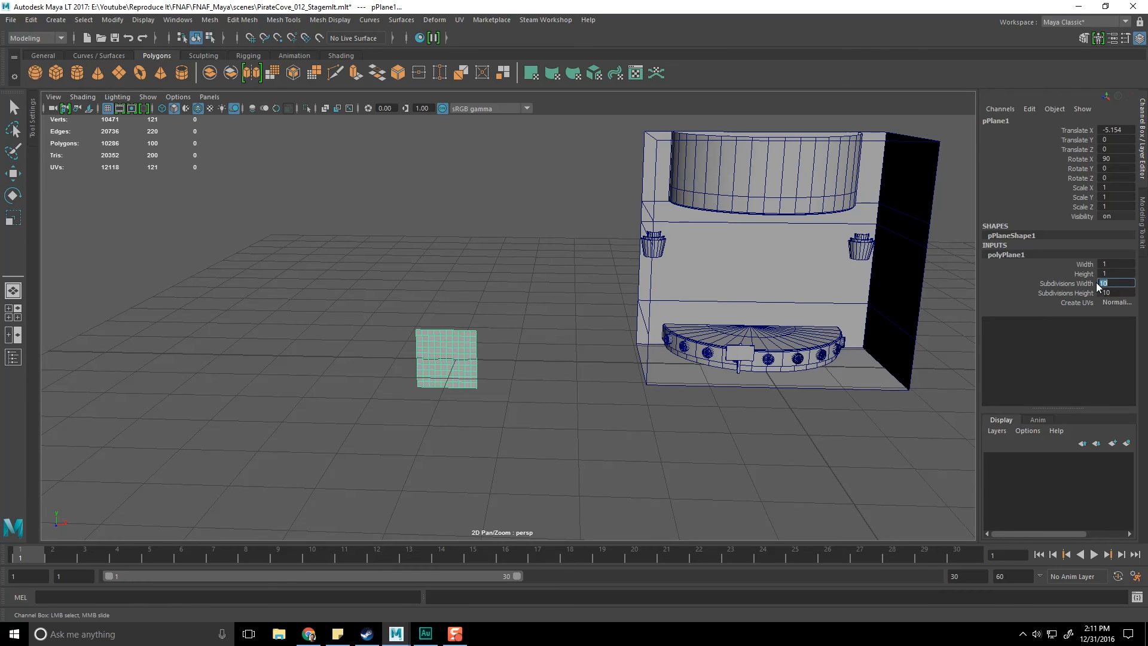
left_click(1111, 283)
type("50")
key("Return")
key("f")
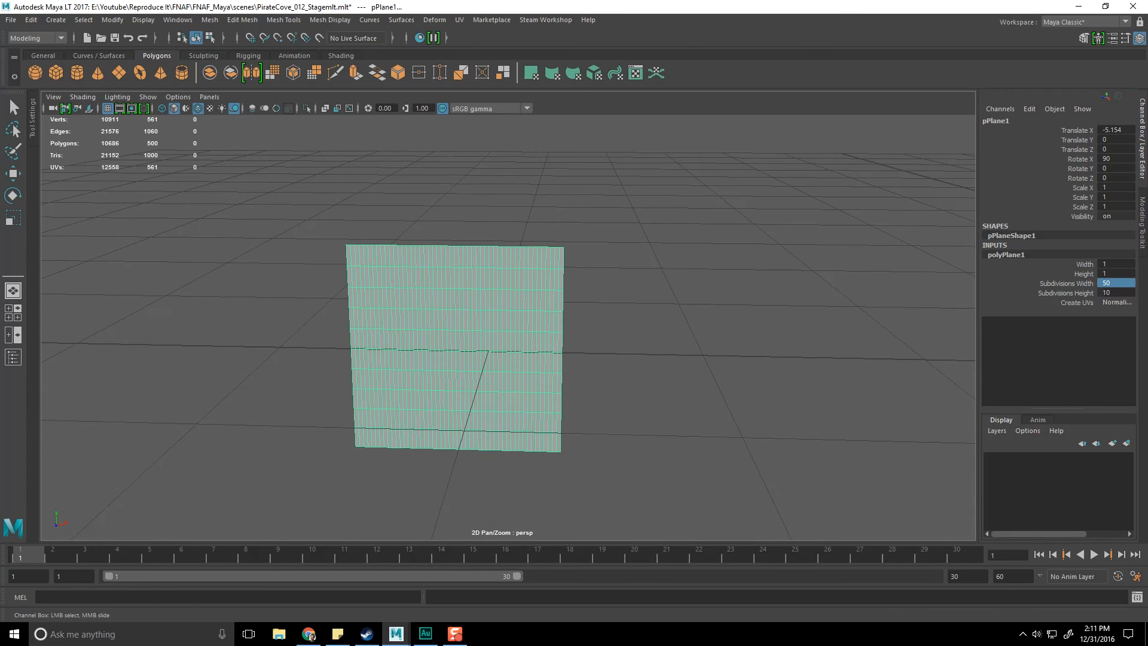
left_click(1117, 293)
scroll(583, 359, "up", 2)
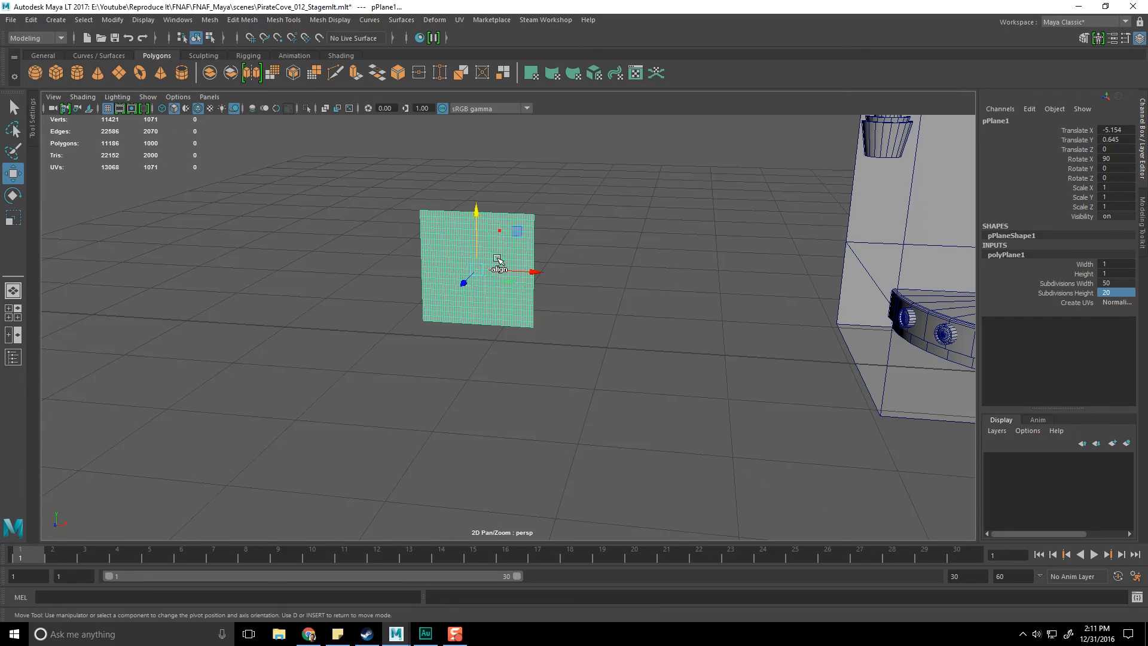
- Snap the plane's pivot to the middle vertex of its bottom edge
key("d")
key("v")
middle_click_drag(604, 334, 520, 317)
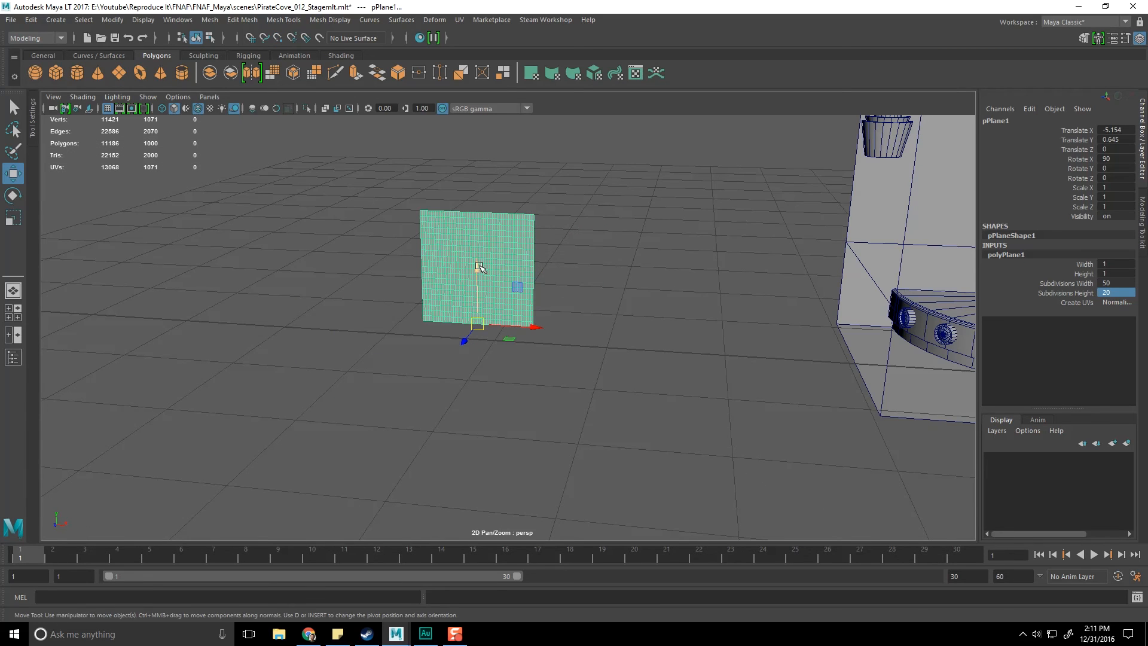
- Raise the plane so its bottom edge snaps to the height of the stage top, at 0.869 in Y
scroll(656, 364, "down", 3)
middle_click_drag(656, 364, 520, 376, "alt")
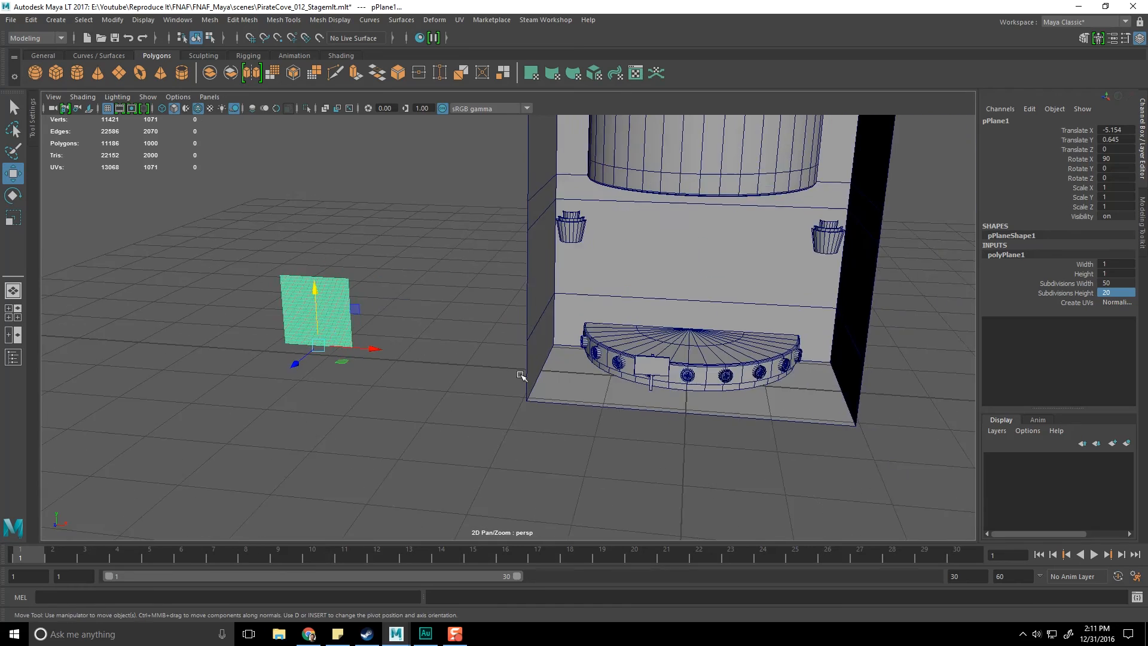
right_click_drag(520, 377, 672, 356, "alt")
key("v")
middle_click(752, 372)
scroll(752, 373, "down", 5)
scroll(434, 389, "up", 3)
middle_click_drag(412, 387, 522, 376, "alt")
left_click_drag(522, 377, 556, 386, "alt")
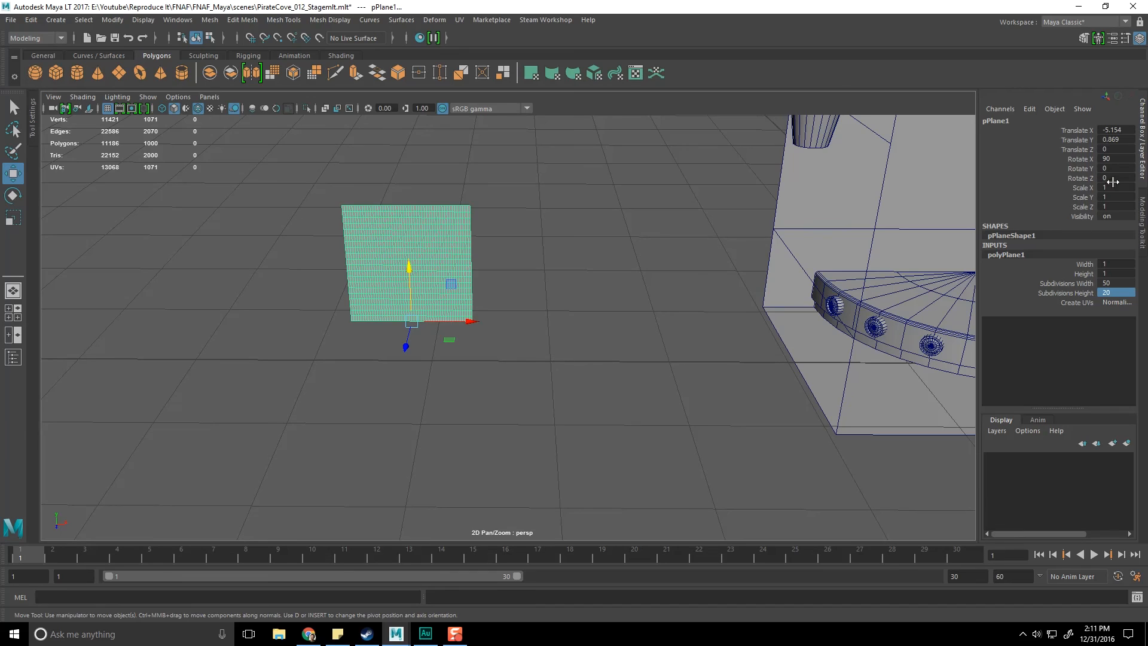
- Set the plane's width to 1.35
double_click(1113, 263)
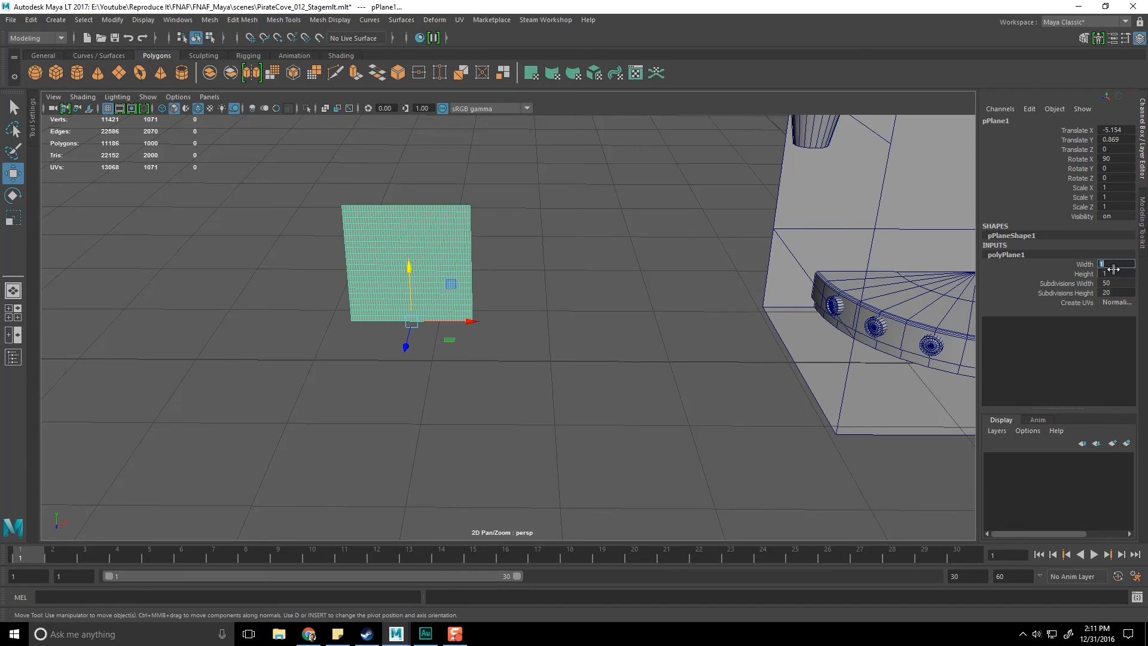
type("1.35")
key("Return")
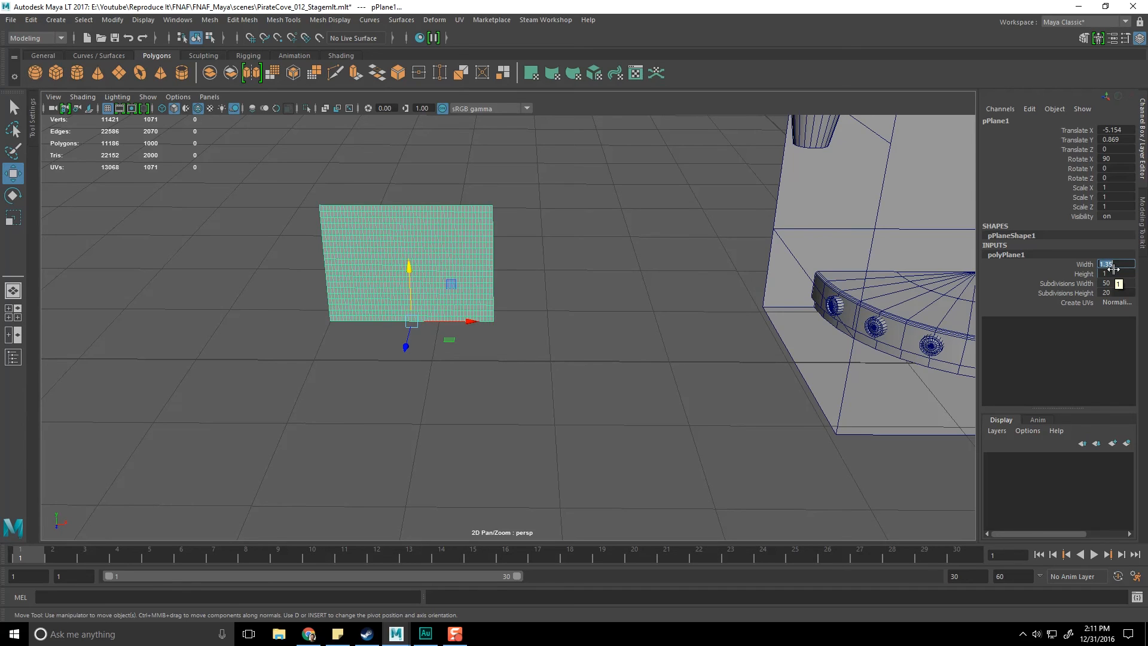
- Move the plane out in front of the stage, to about -0.661 in X and 2.463 in Z
left_click_drag(456, 325, 452, 357, "alt")
left_click_drag(279, 376, 631, 405)
right_click_drag(630, 405, 522, 404, "alt")
left_click_drag(523, 404, 538, 391, "alt")
right_click_drag(538, 391, 609, 383, "alt")
middle_click_drag(609, 383, 556, 394, "alt")
left_click_drag(556, 395, 557, 411, "alt")
left_click_drag(628, 292, 660, 294)
- Set the plane's width to 1.4
left_click(1117, 263)
type("1.4")
key("Return")
- Apply a nonlinear Sine deformer to the curtain plane
right_click_drag(777, 326, 598, 334, "alt")
left_click_drag(598, 335, 379, 539, "alt")
middle_click_drag(454, 419, 526, 279, "alt")
right_click_drag(526, 279, 584, 280, "alt")
middle_click_drag(584, 280, 454, 387, "alt")
left_click_drag(418, 413, 318, 174, "alt")
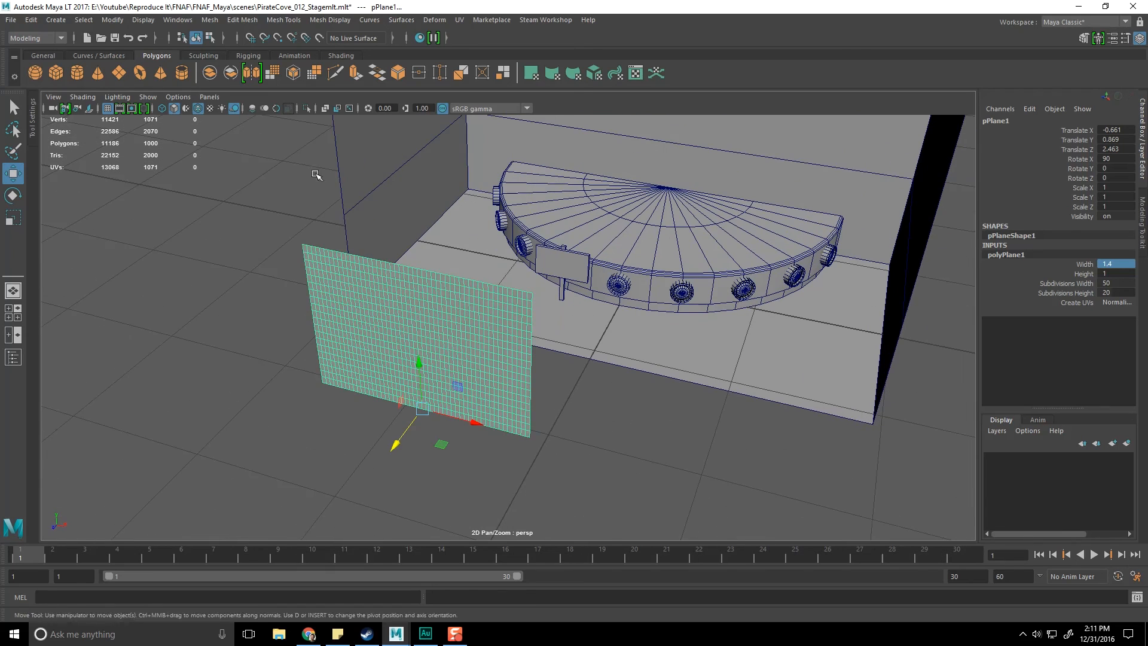
left_click(442, 21)
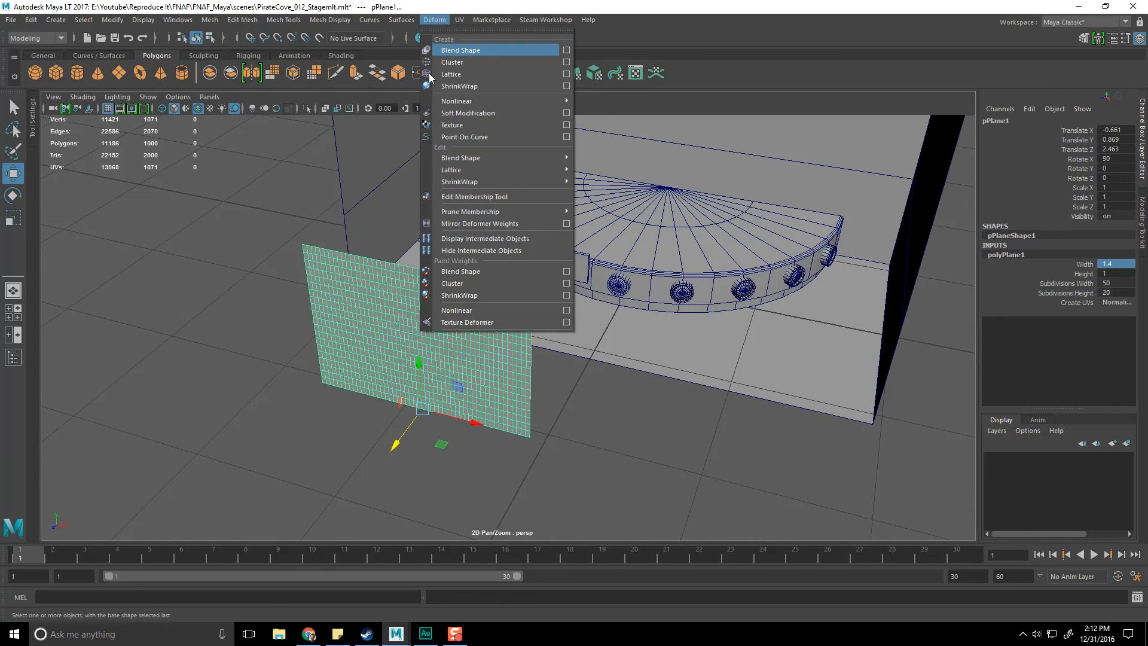
mouse_move(514, 99)
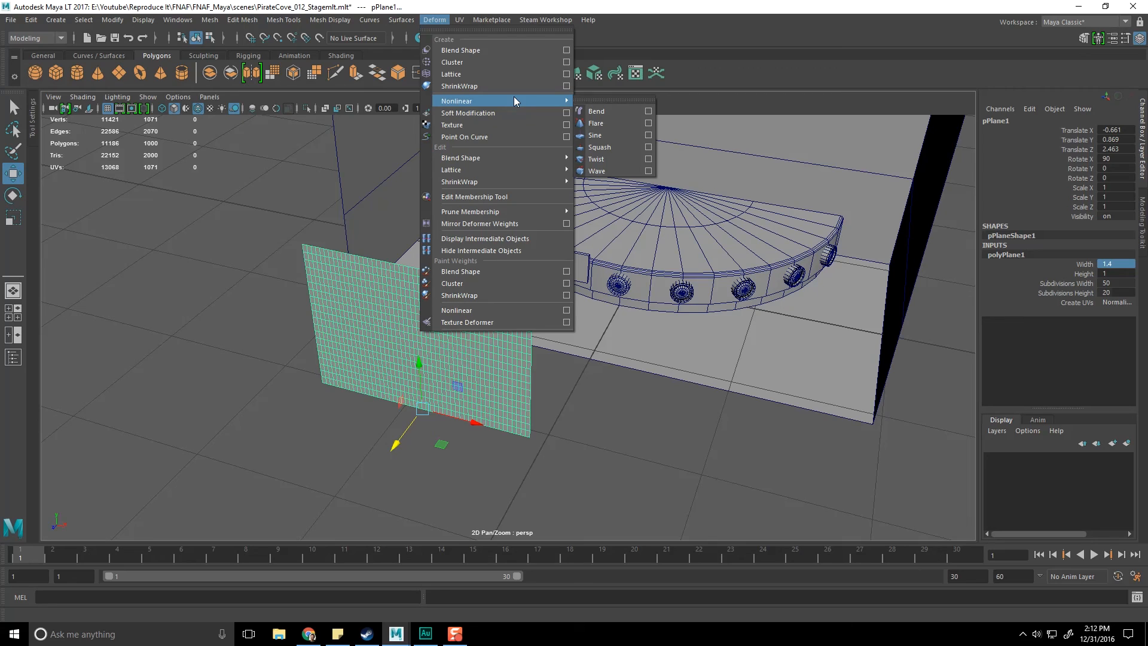
left_click(597, 135)
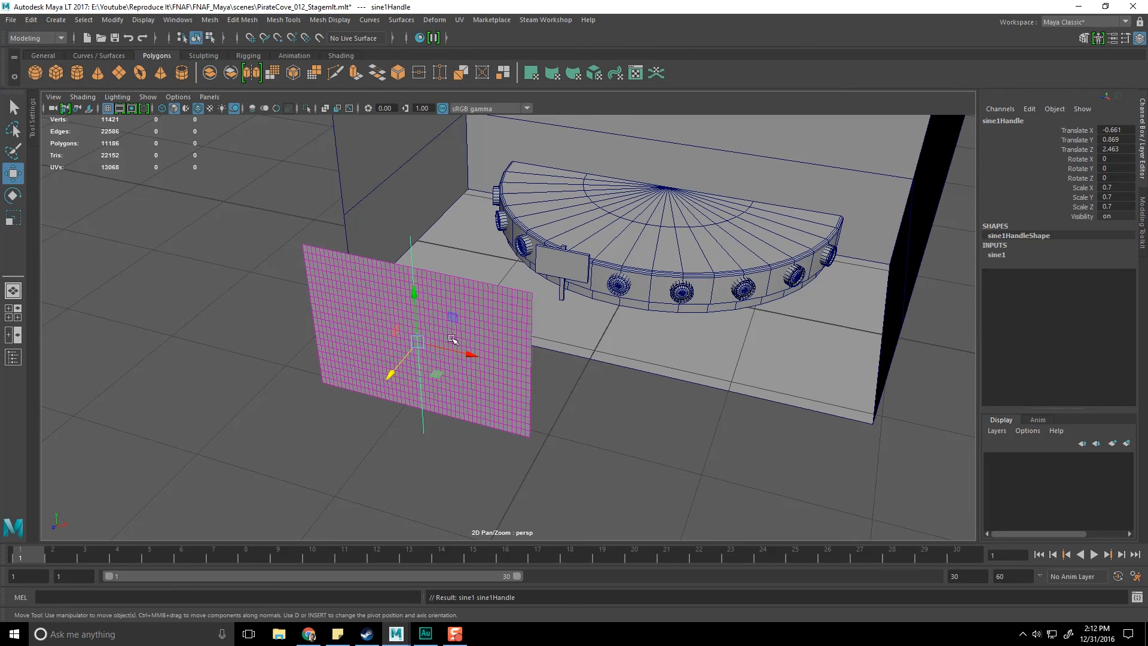
- Set the sine deformer's amplitude to 0.2 and check the resulting curve on the curtain plane
left_click(995, 255)
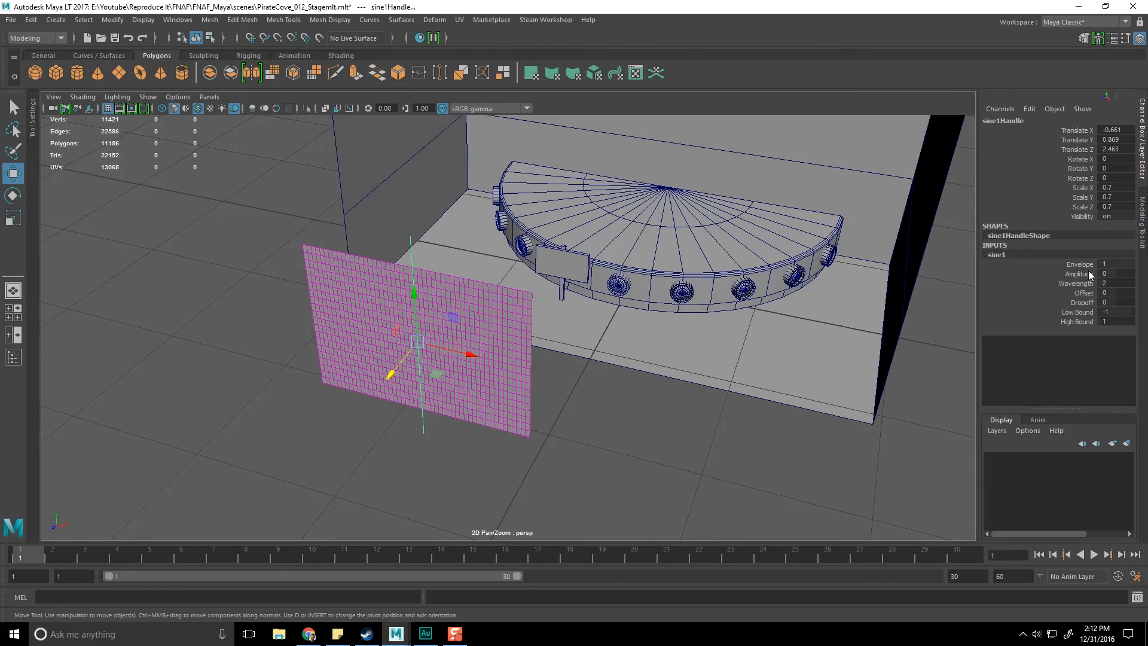
left_click(1086, 267)
double_click(1110, 274)
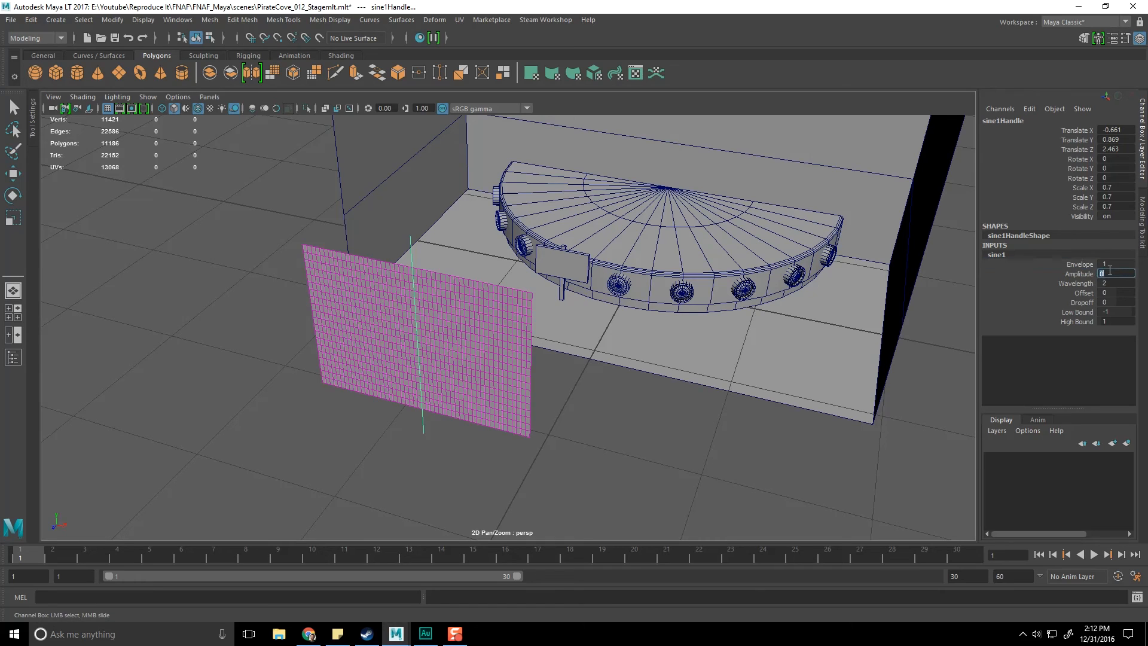
type("0.2")
key("Return")
left_click_drag(700, 385, 594, 431, "alt")
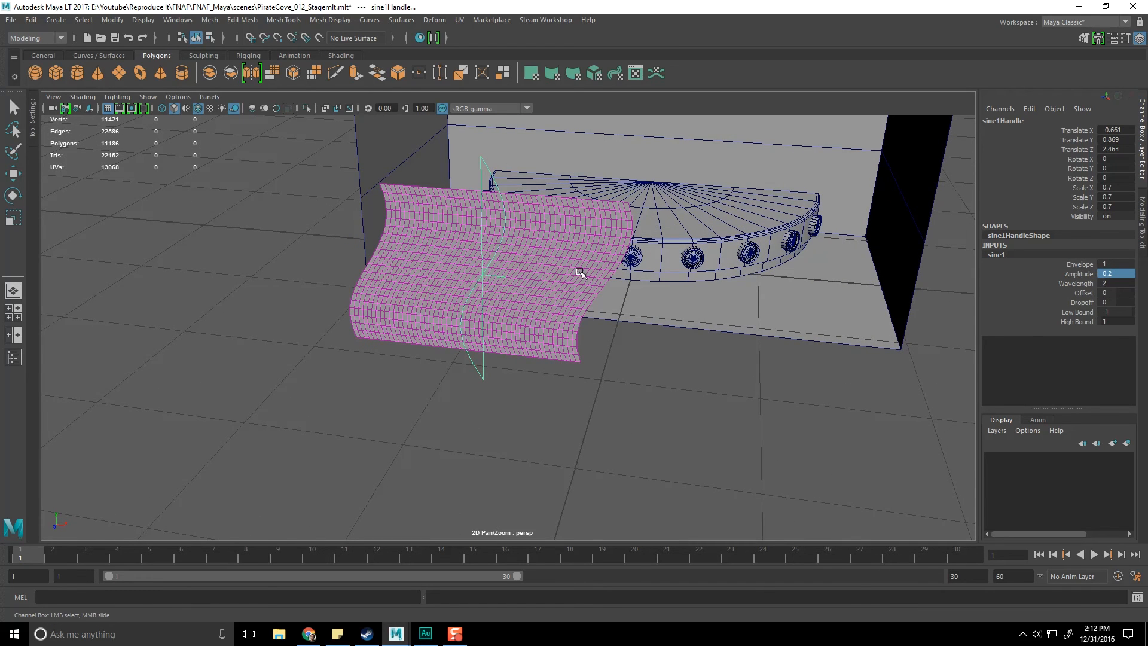
- Rotate the sine deformer handle to 90 in X and -90 in Z
key("e")
left_click_drag(534, 246, 411, 356)
left_click_drag(362, 430, 568, 281)
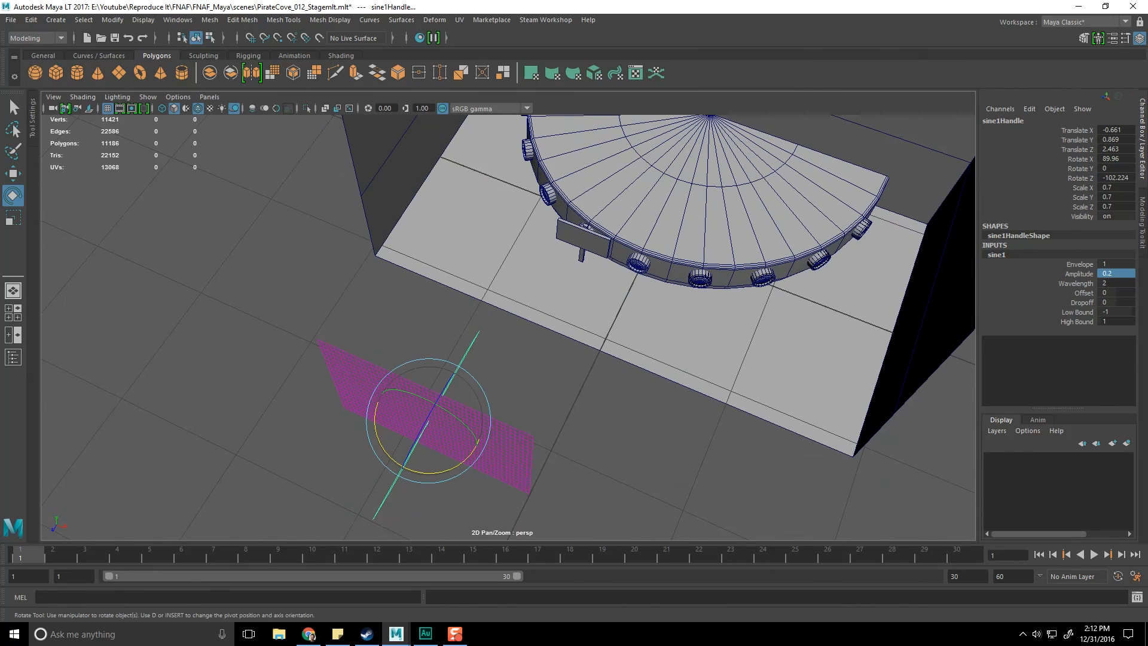
double_click(1120, 157)
type("90")
left_click(1117, 178)
type("-90")
key("Return")
- Try a further rotation of the sine handle and undo the latest rotation changes
left_click_drag(520, 397, 315, 180, "alt")
mouse_move(323, 244)
left_mouse_down()
mouse_move(324, 311)
mouse_move(329, 263)
left_mouse_up()
key("ctrl+z")
key("ctrl+z")
key("ctrl+z")
key("ctrl+z")
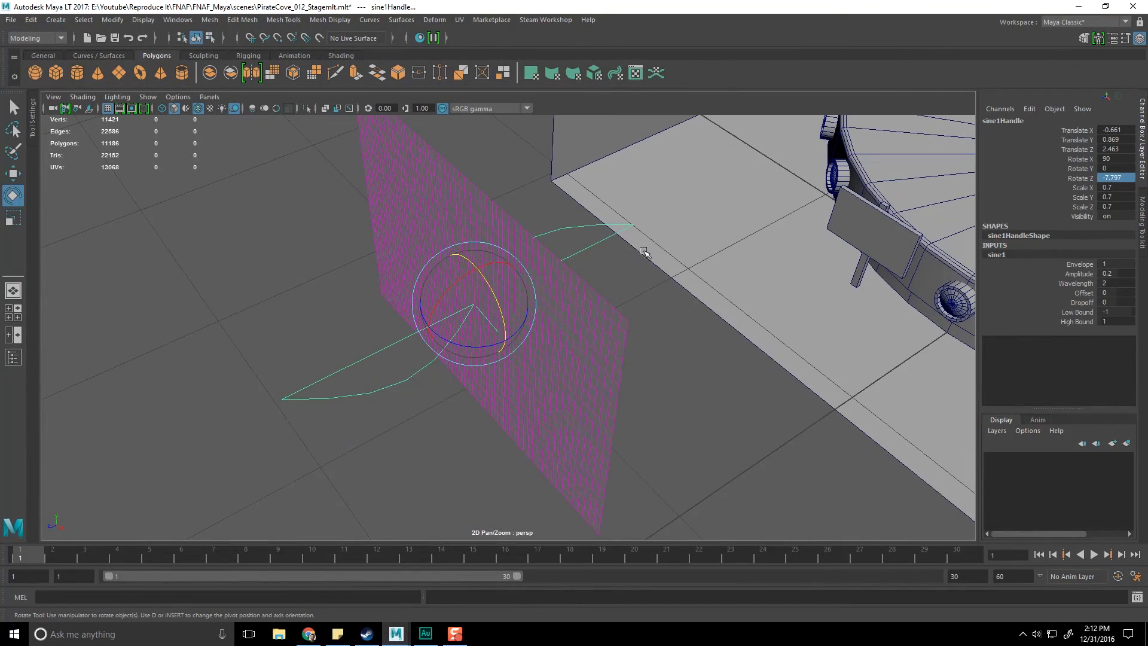
- Set the sine handle's rotation to 90 in Y and 0 in Z so the waves run across the curtain's width
left_click_drag(488, 340, 430, 257)
double_click(1124, 171)
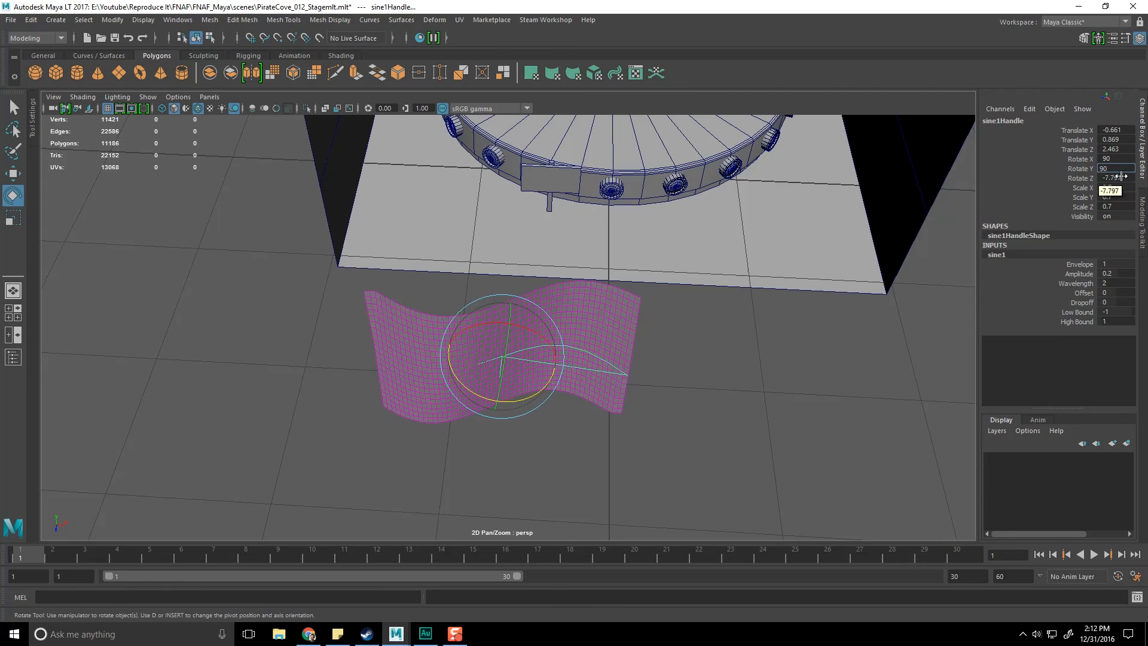
key("Return")
double_click(1121, 177)
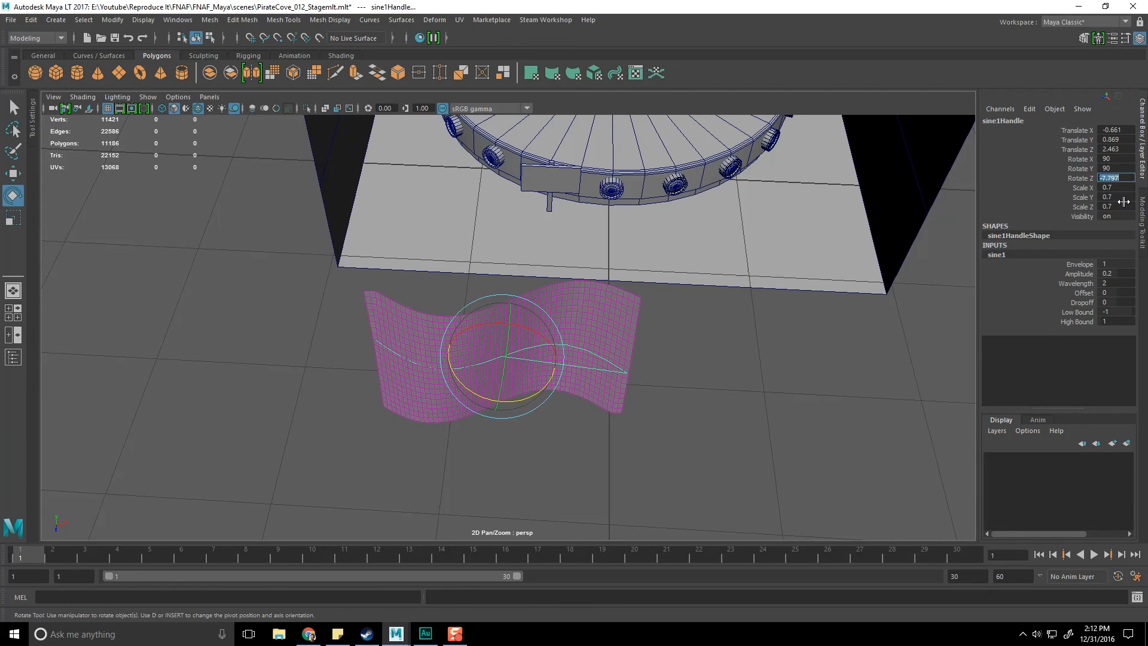
type("0")
key("Return")
- Try wavelengths of 0.1 and 0.2 on the sine deformer
left_click(1082, 273)
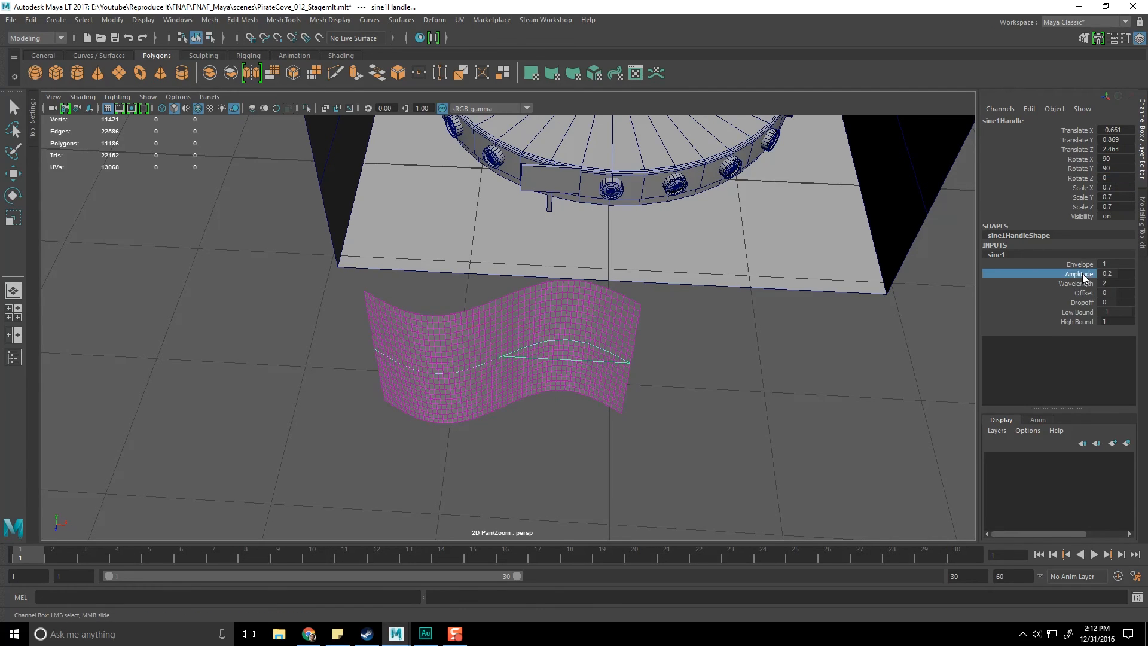
double_click(1096, 283)
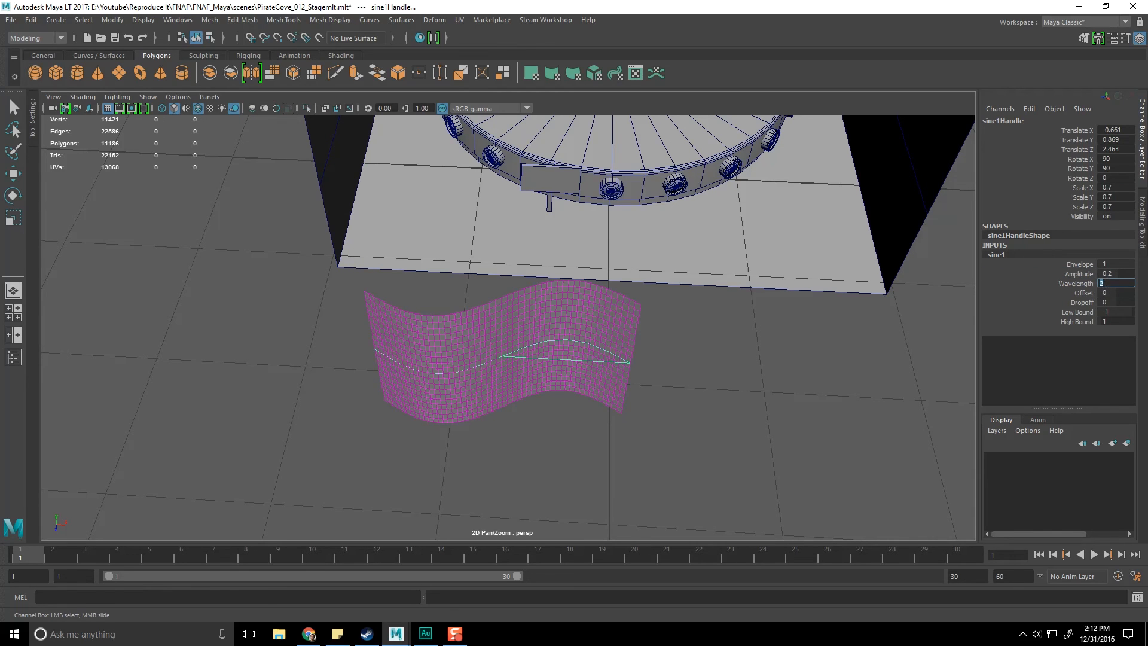
type("0.1")
key("Return")
scroll(565, 377, "up", 5)
mouse_move(566, 379)
left_mouse_down("alt")
mouse_move(558, 371)
mouse_move(583, 368)
left_mouse_up("alt")
scroll(582, 368, "down", 5)
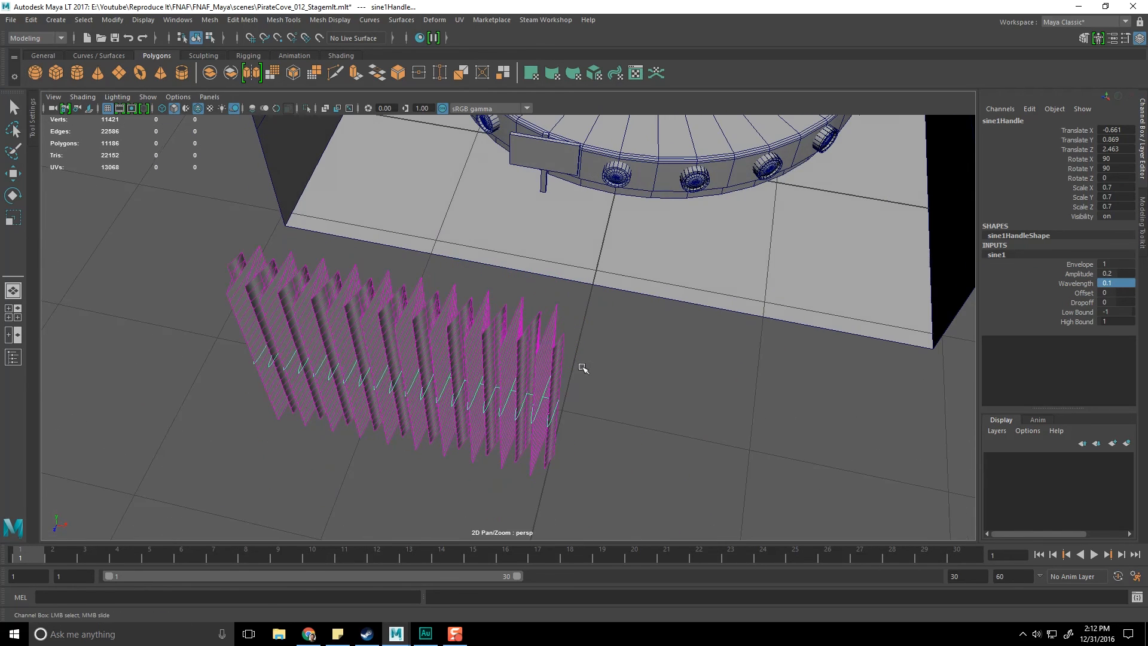
type("0.2")
key("Return")
left_click_drag(512, 375, 717, 311, "alt")
- Set the sine deformer's amplitude to 0.05 and its wavelength to 0.1
left_click(1108, 274)
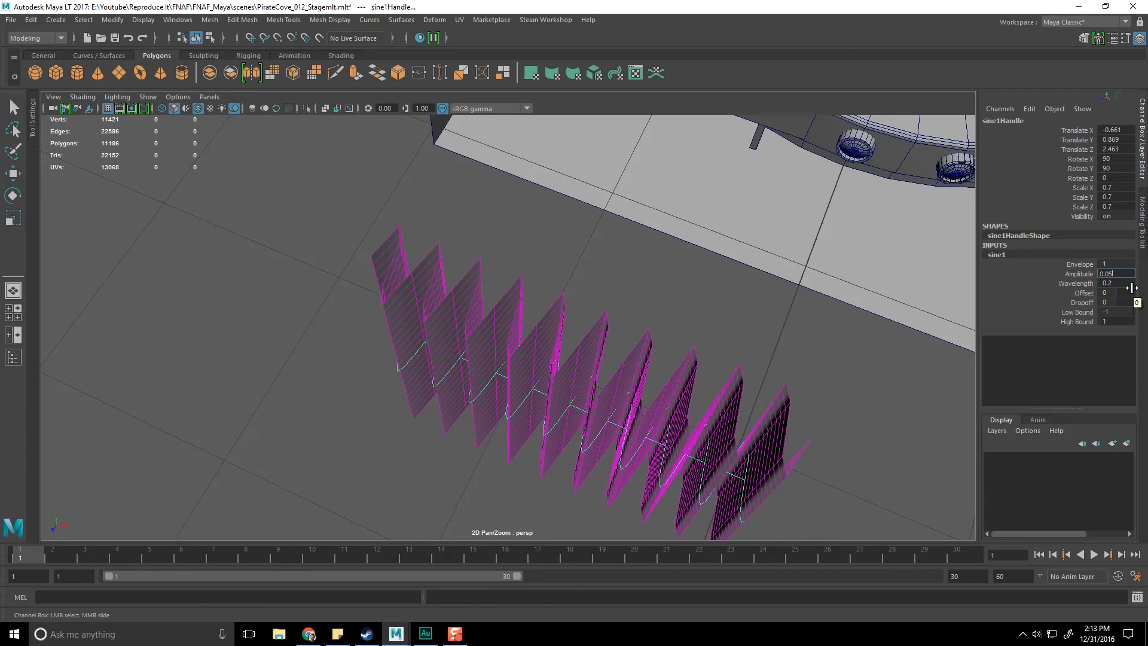
key("Return")
middle_click_drag(754, 300, 728, 288, "alt")
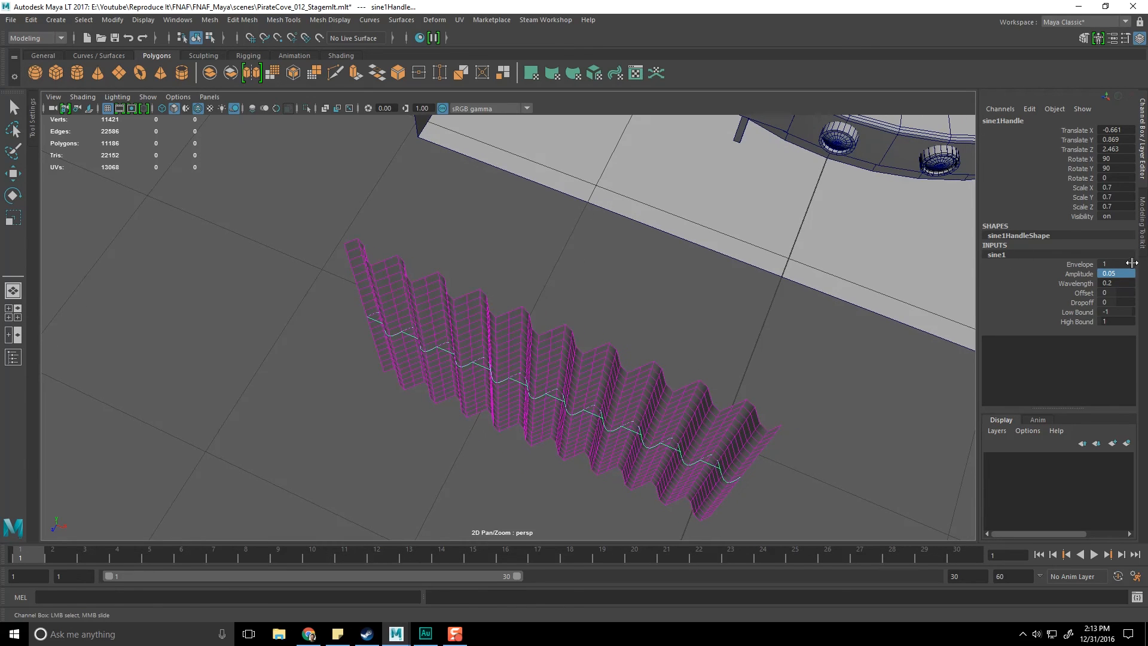
left_click(1076, 284)
type("0.1")
key("Return")
left_click_drag(616, 368, 643, 364, "alt")
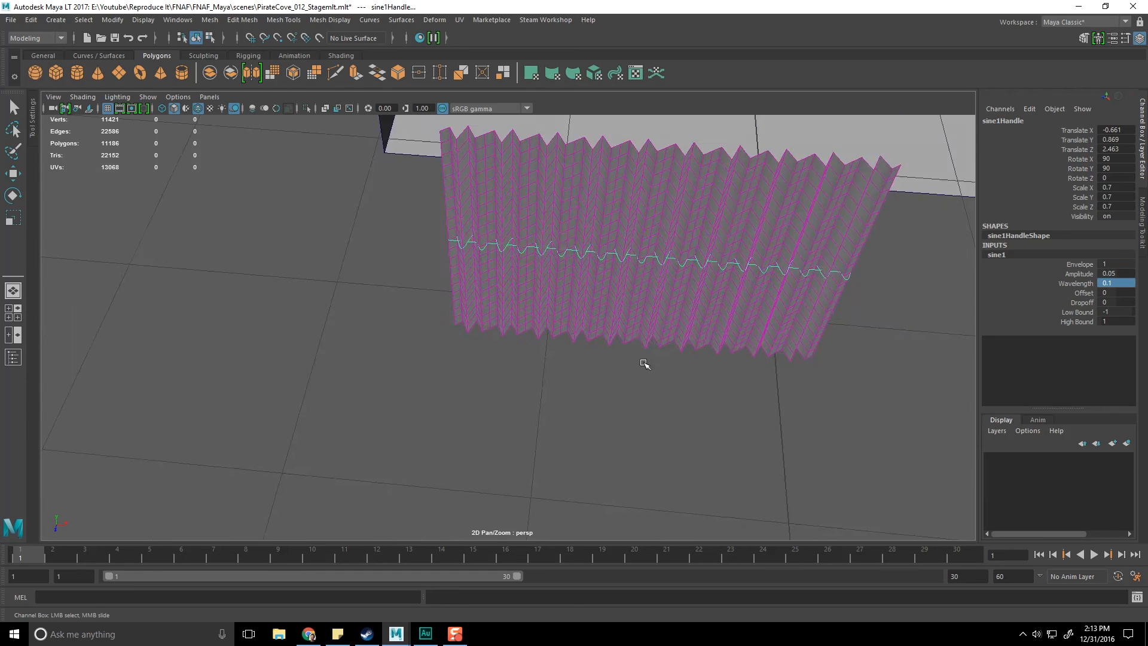
scroll(647, 359, "up", 4)
- Increase the curtain plane's width subdivisions, trying 80 and settling on 100
left_click(656, 257)
scroll(656, 257, "down", 3)
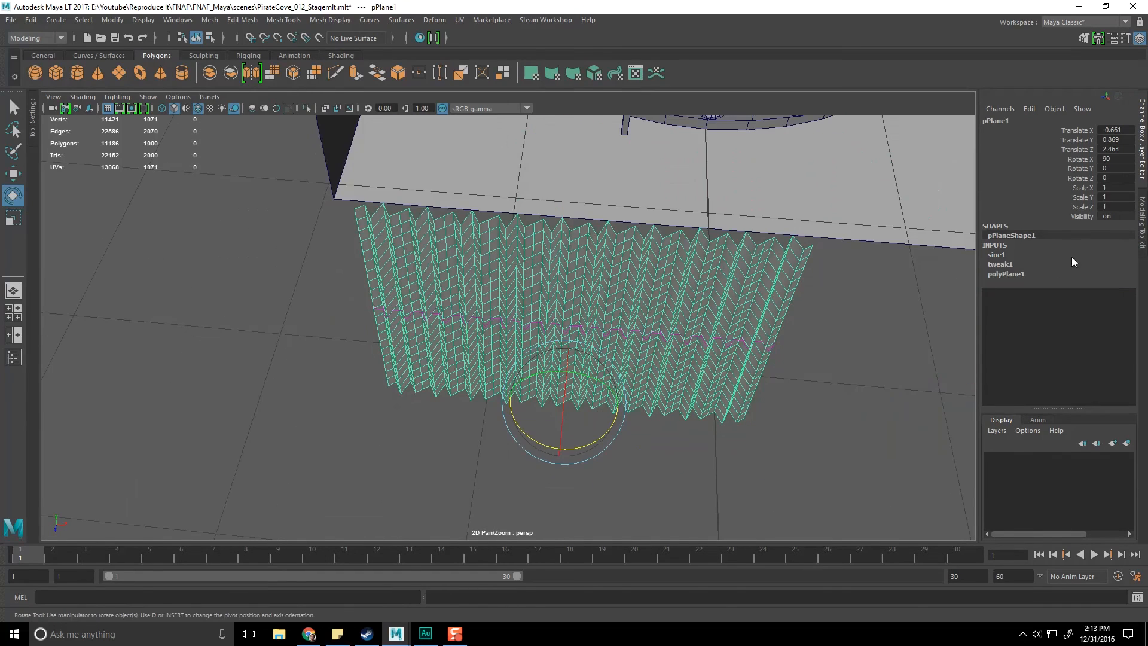
left_click(1006, 273)
left_click(1115, 302)
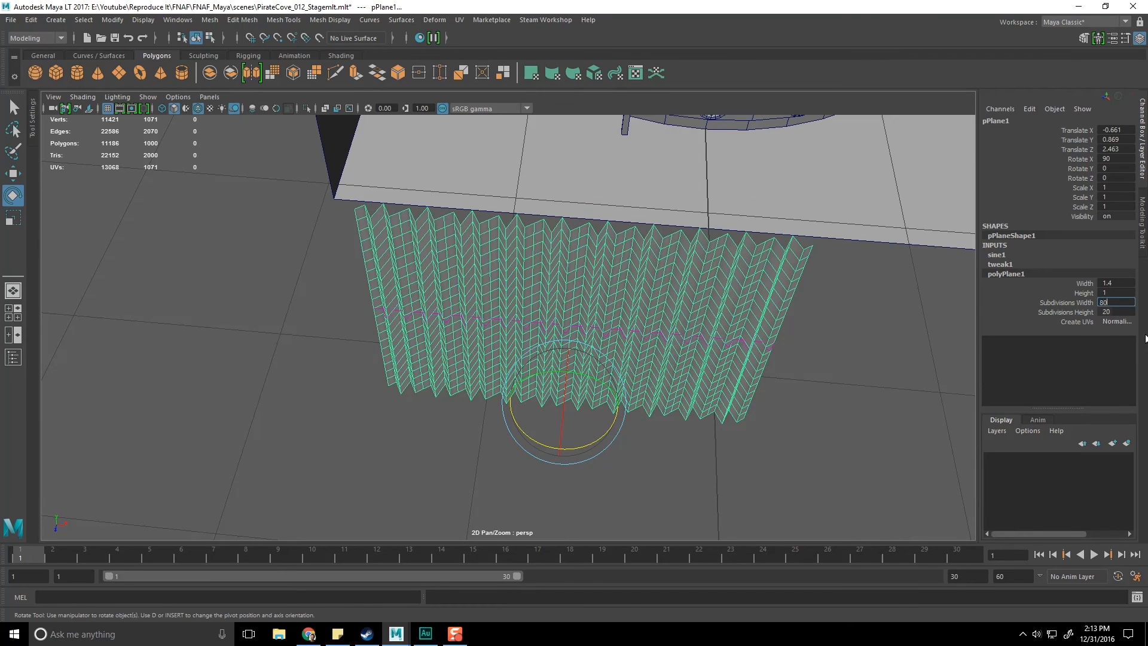
type("80")
key("Return")
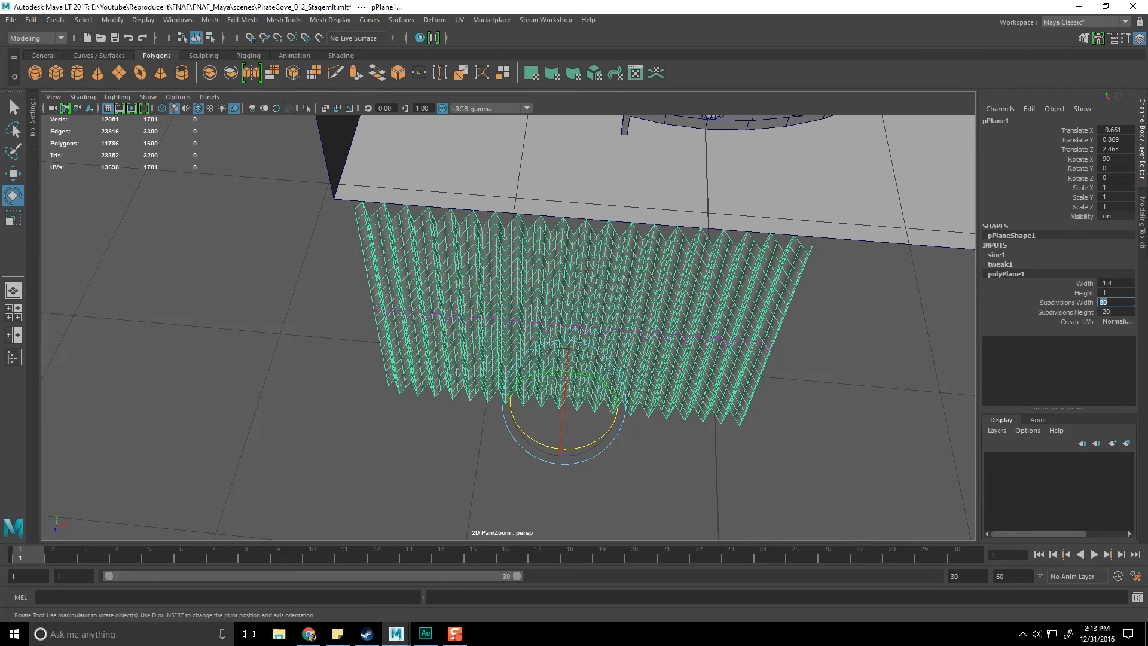
type("100")
key("Return")
- Apply a nonlinear Bend deformer to the pleated curtain plane
right_click_drag(755, 208, 635, 282, "alt")
left_click_drag(636, 282, 974, 305, "alt")
left_click_drag(665, 274, 817, 289, "alt")
left_click(434, 20)
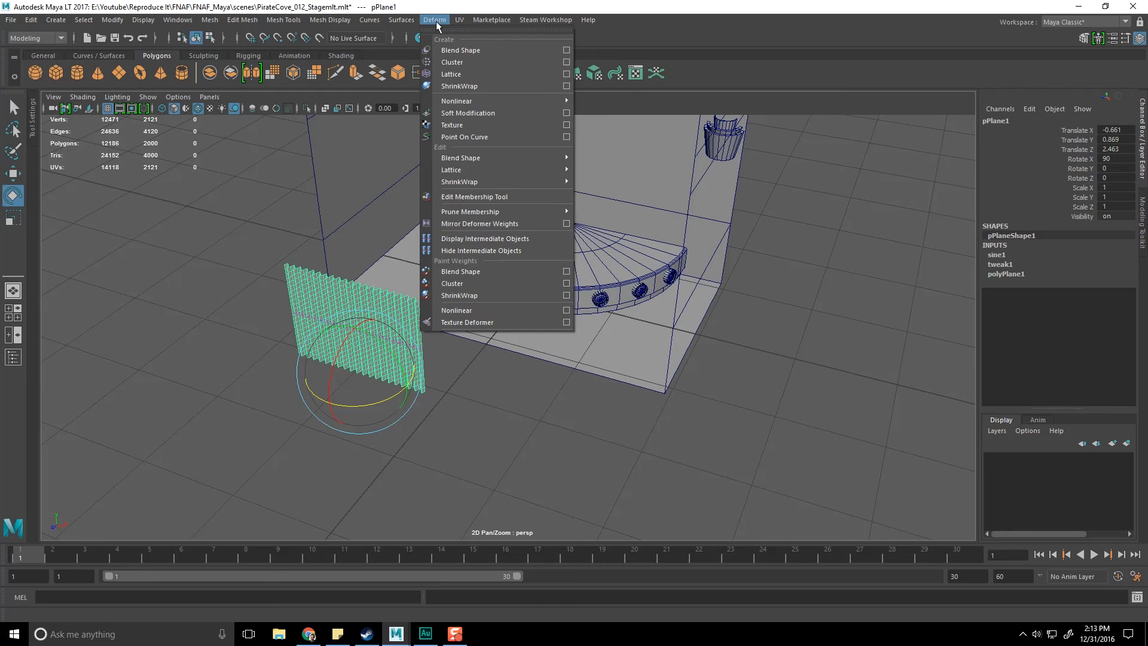
mouse_move(514, 102)
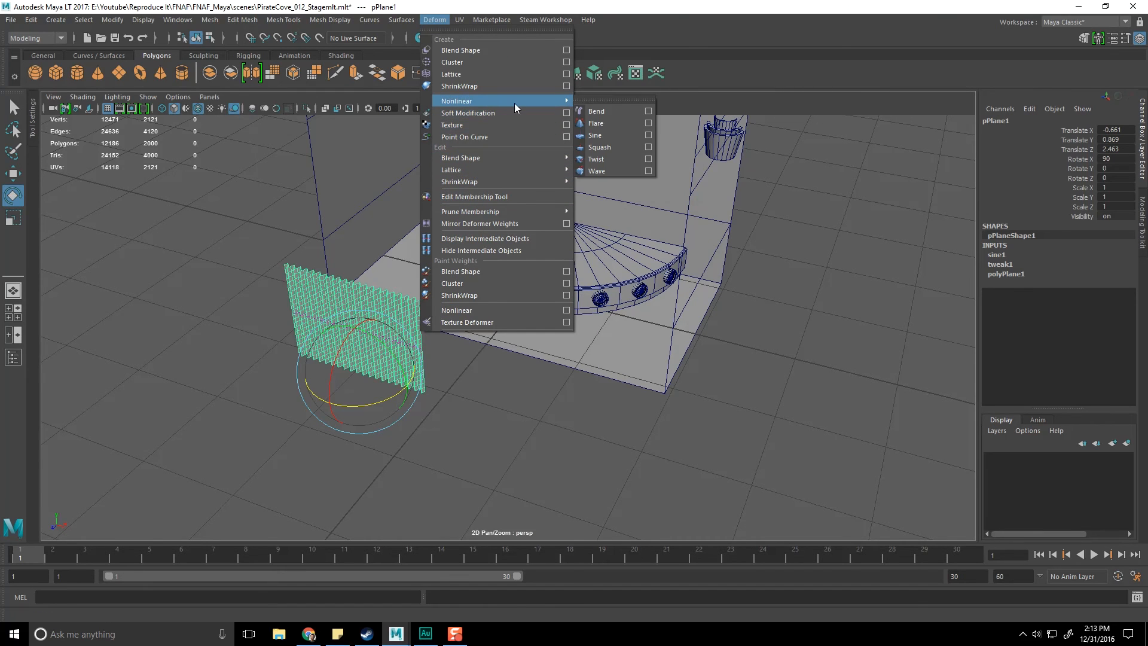
left_click(598, 111)
left_click_drag(598, 239, 589, 214, "alt")
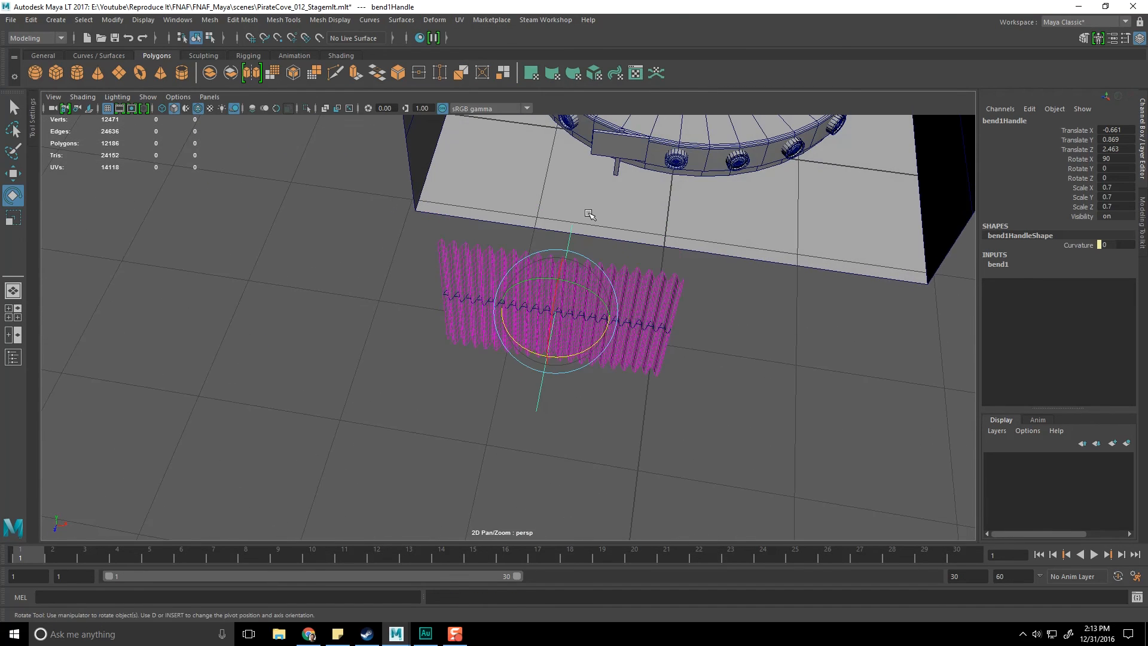
- Enter a curvature of 1 on the bend deformer and adjust it to 3
left_click(1019, 266)
left_click(1085, 274)
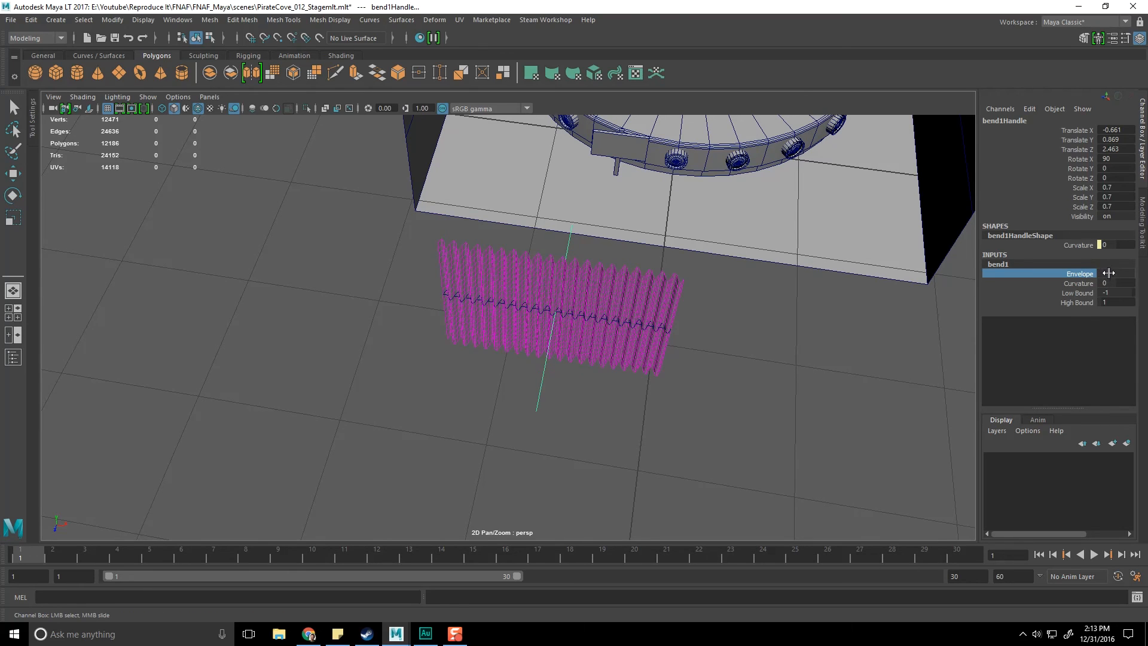
left_click(1110, 282)
type("1")
key("Return")
middle_click_drag(1134, 282, 1104, 283)
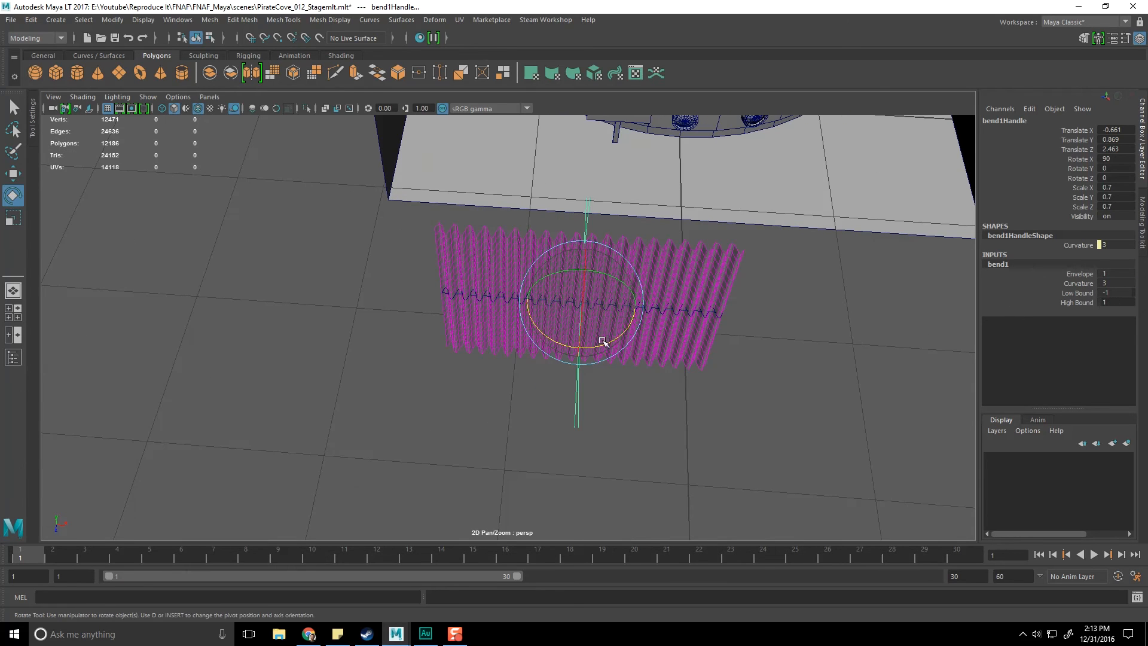
- Rotate the bend deformer handle to 90 in Y so it lies along the curtain's width
left_click_drag(603, 345, 495, 333)
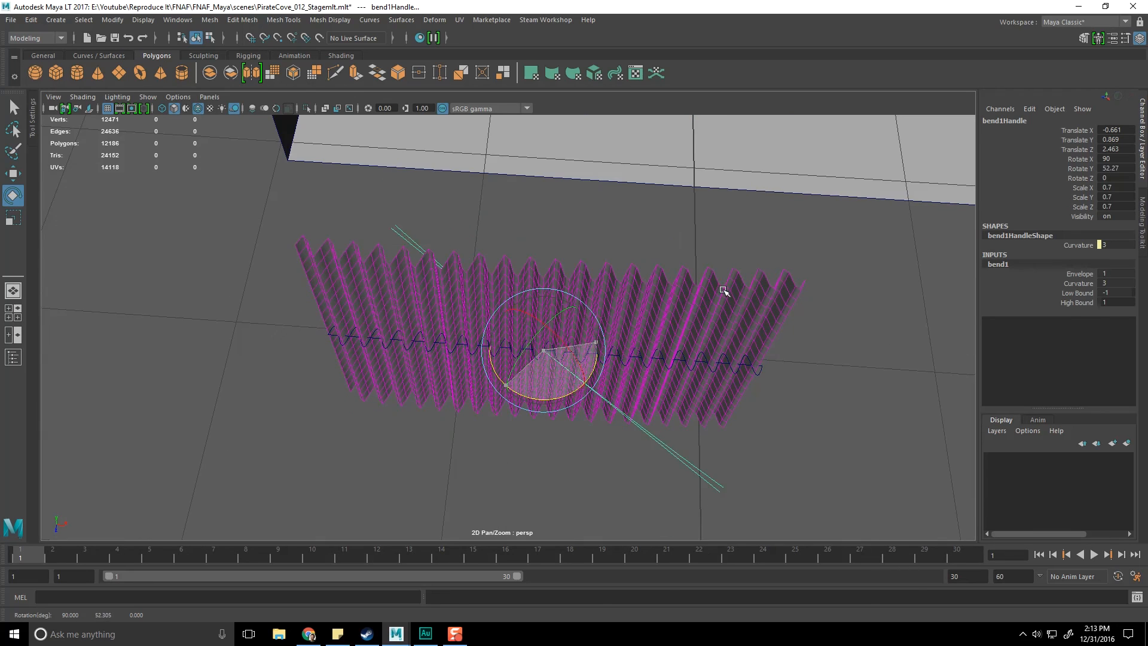
left_click_drag(722, 291, 615, 248)
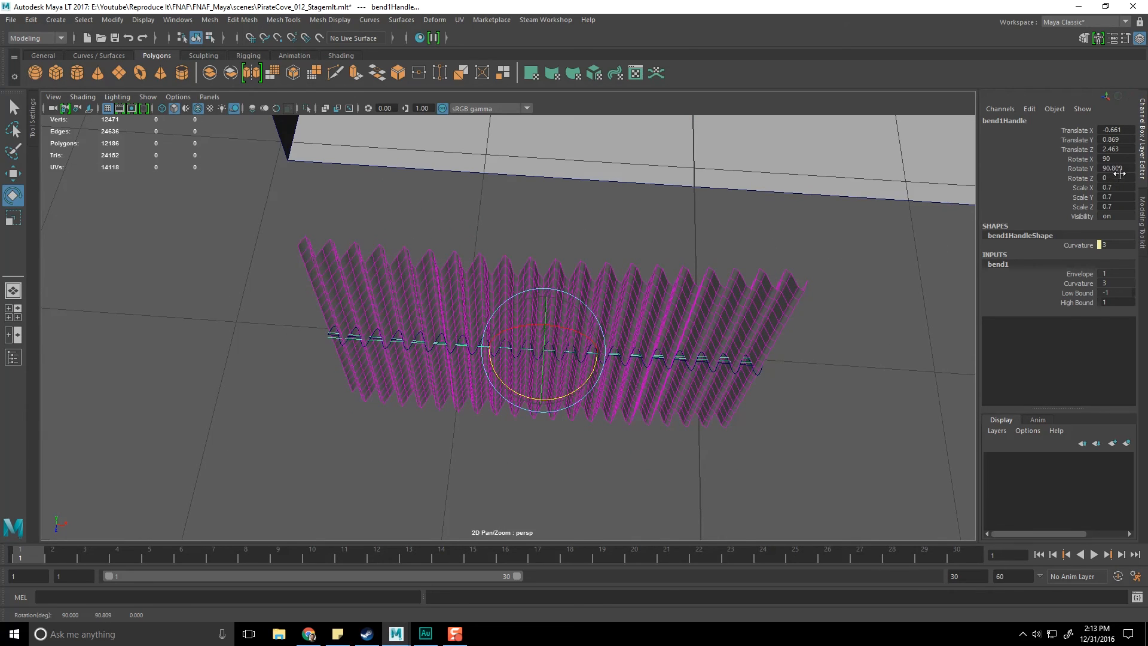
type("90")
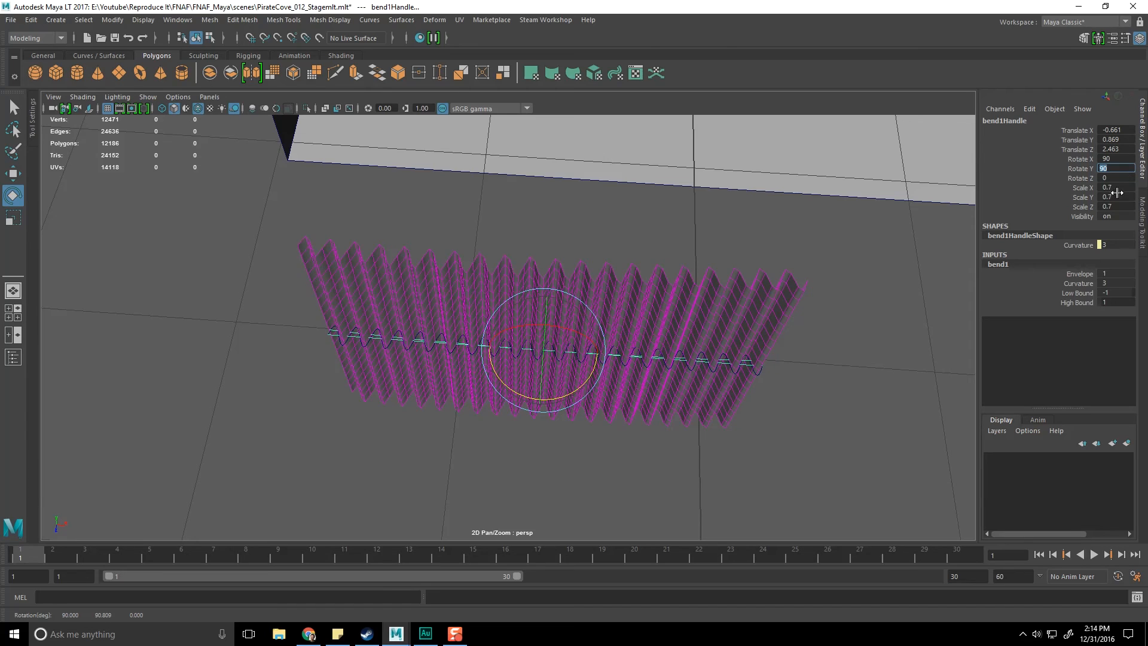
- Try curvature values of 60 and 45 on the bend deformer
left_click(1106, 282)
type("60")
key("Return")
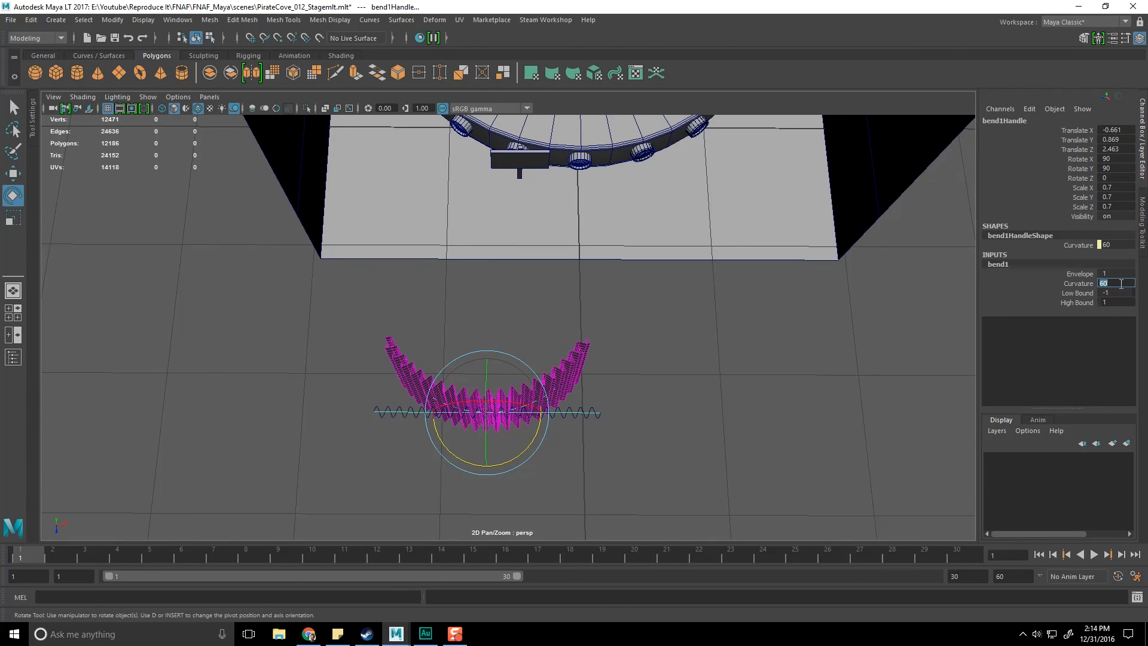
type("45")
key("Return")
mouse_move(635, 319)
left_mouse_down("alt")
mouse_move(646, 335)
mouse_move(633, 354)
mouse_move(634, 340)
left_mouse_up("alt")
scroll(634, 339, "up", 1)
middle_click_drag(682, 339, 656, 277, "alt")
scroll(655, 312, "up", 6)
scroll(656, 277, "down", 1)
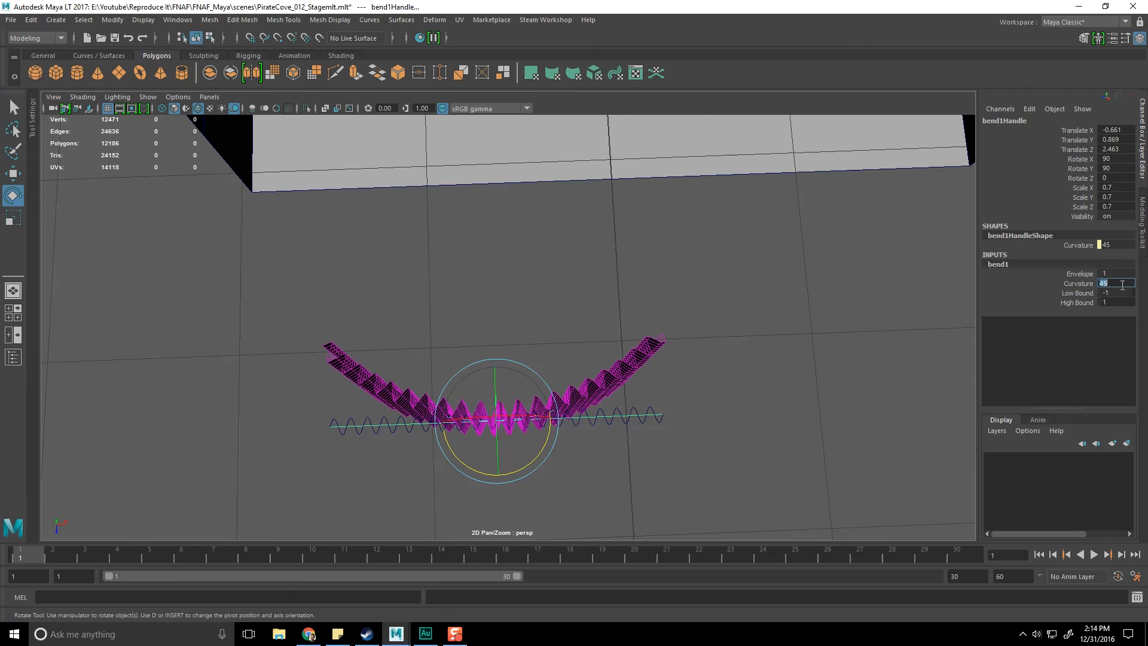
- Set the bend deformer's curvature to 30
type("3")
key("Return")
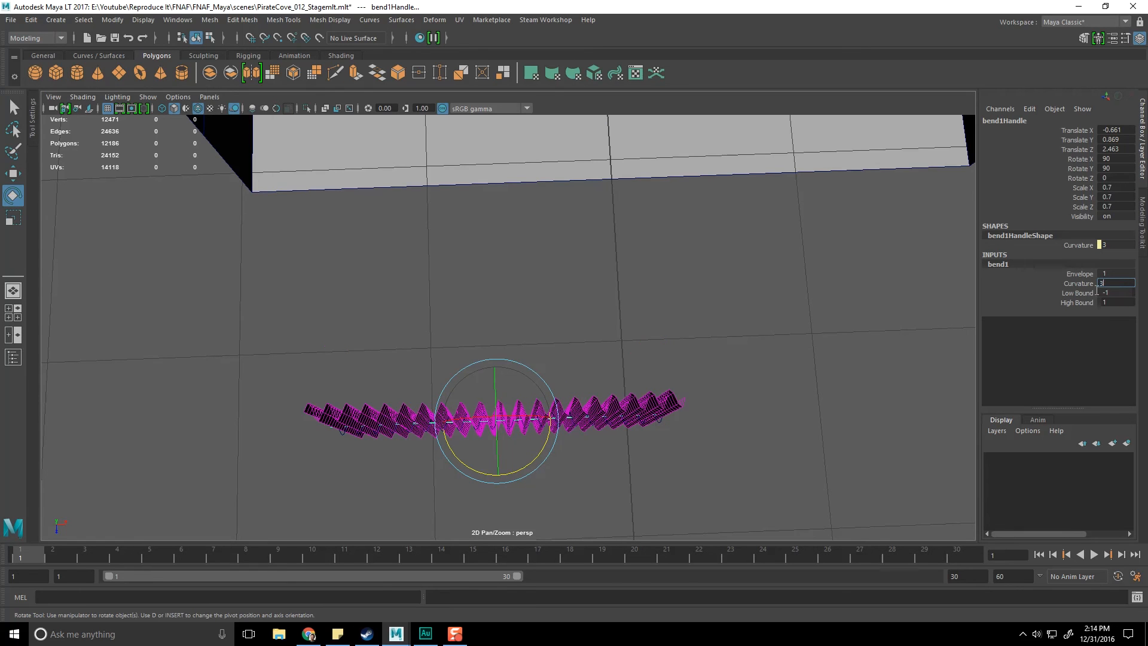
type("30")
key("Return")
- Compare the bent curtain with the Pirate Cove reference image in the Chrome browser and return to Maya LT
left_click_drag(622, 302, 503, 371, "alt")
scroll(499, 339, "up", 6)
scroll(503, 371, "down", 4)
left_click(309, 633)
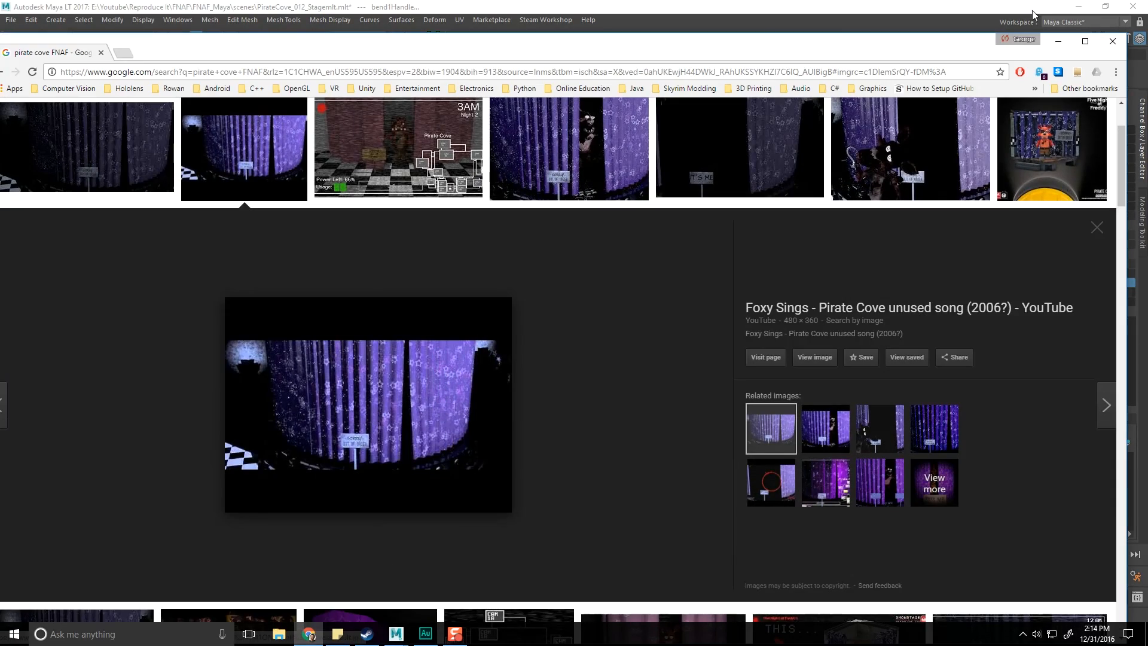
left_click(1058, 41)
- Select the curtain together with its deformer handles and move them back onto the stage, to about -0.246 in Z
left_click_drag(621, 248, 604, 274, "alt")
scroll(601, 272, "down", 4)
left_click_drag(568, 236, 555, 272, "alt")
scroll(555, 272, "up", 4)
middle_click_drag(559, 290, 563, 227, "alt")
left_click_drag(563, 228, 804, 504)
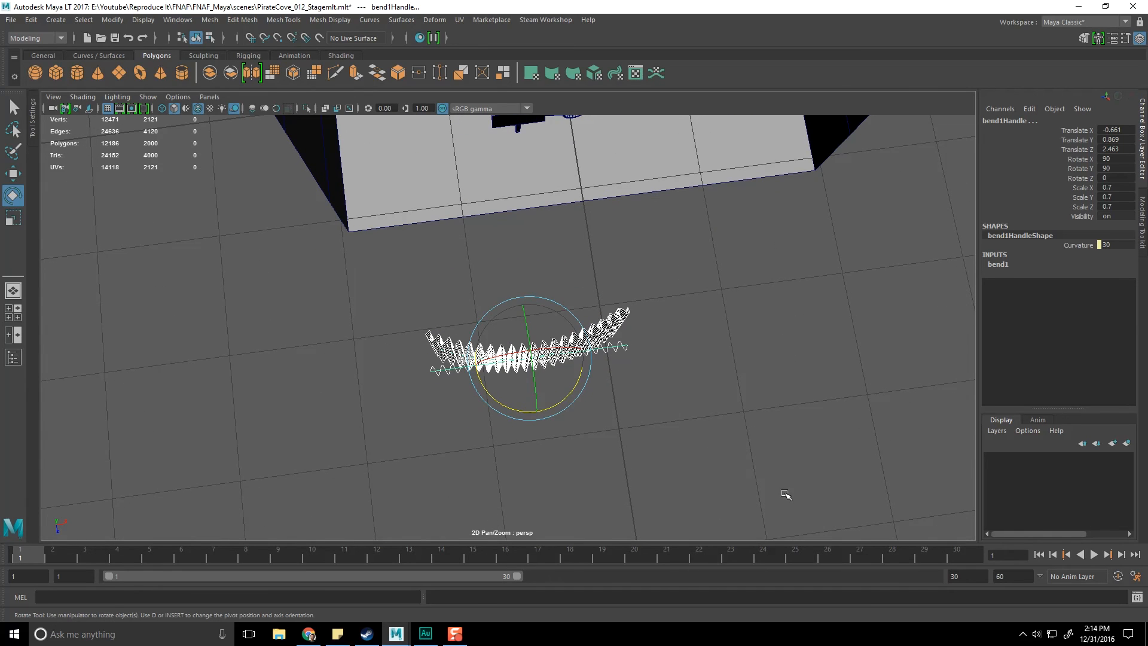
key("w")
left_click_drag(534, 414, 504, 431)
left_click_drag(530, 470, 531, 389)
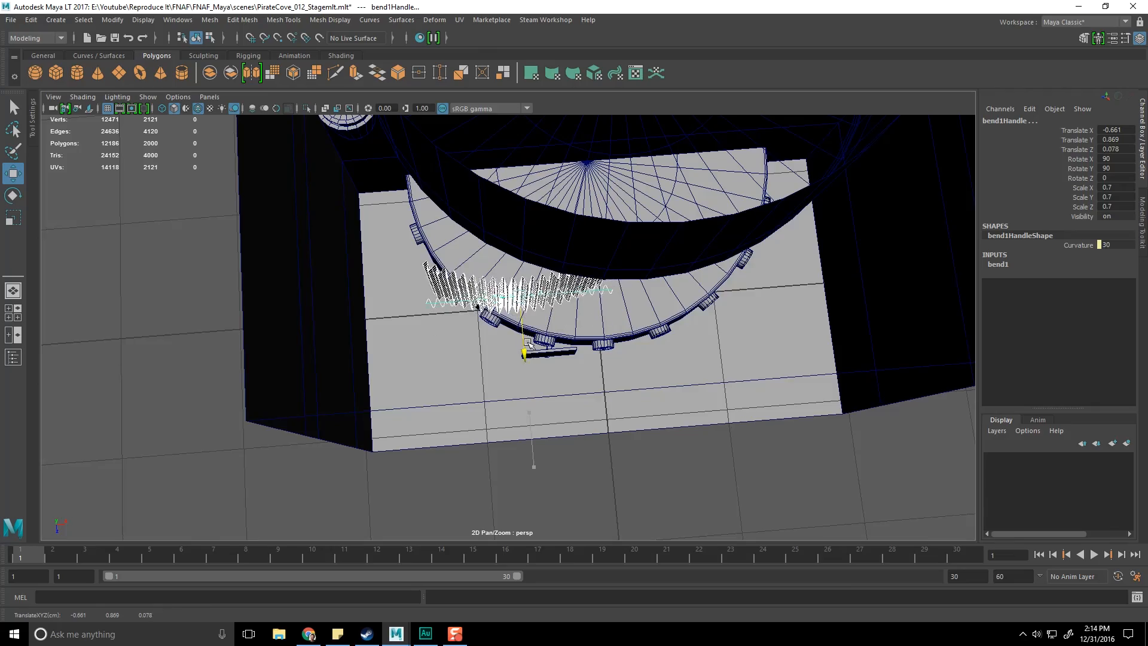
- Set the bend deformer's curvature to 45 and compare the curtain with the stage's curved edge
scroll(532, 418, "up", 3)
left_click_drag(534, 438, 493, 334, "alt")
left_click(1043, 265)
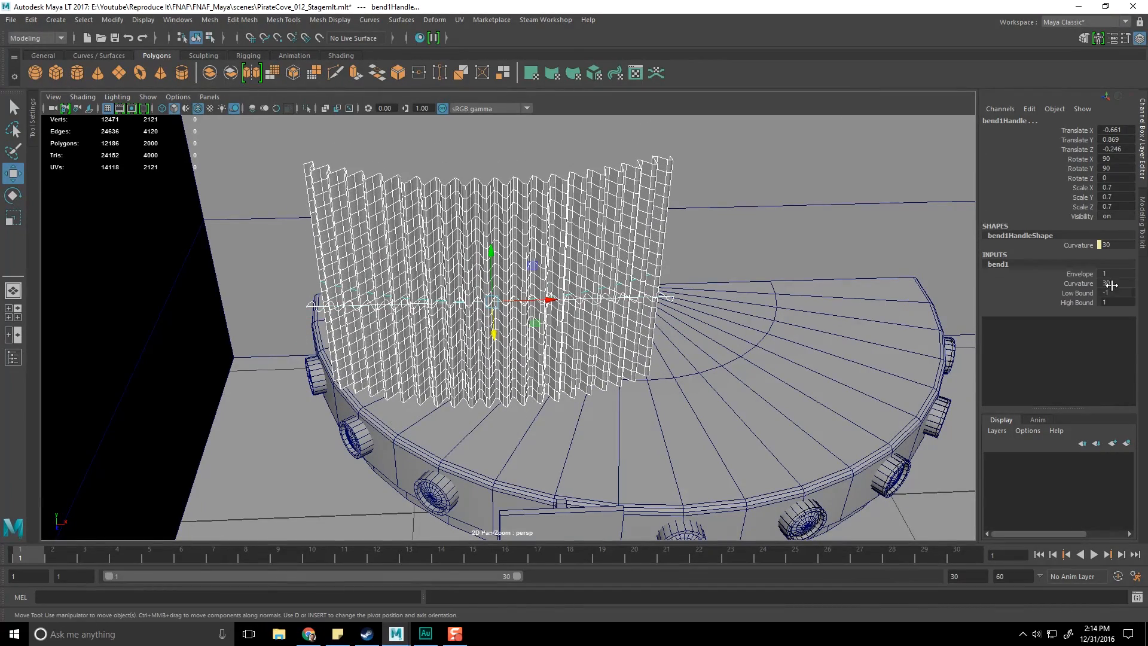
type("45")
key("Return")
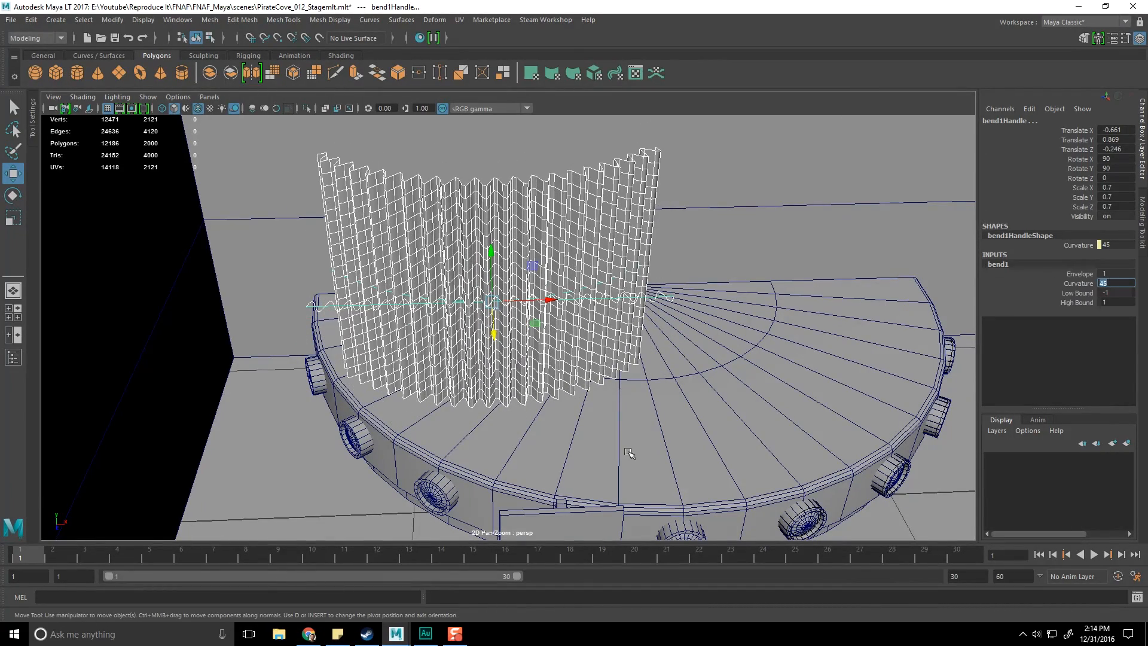
left_click_drag(629, 453, 600, 428, "alt")
- Rotate the curtain and its deformer handles to follow the stage's curve, bringing the bend handle to about 51 in Y
key("r")
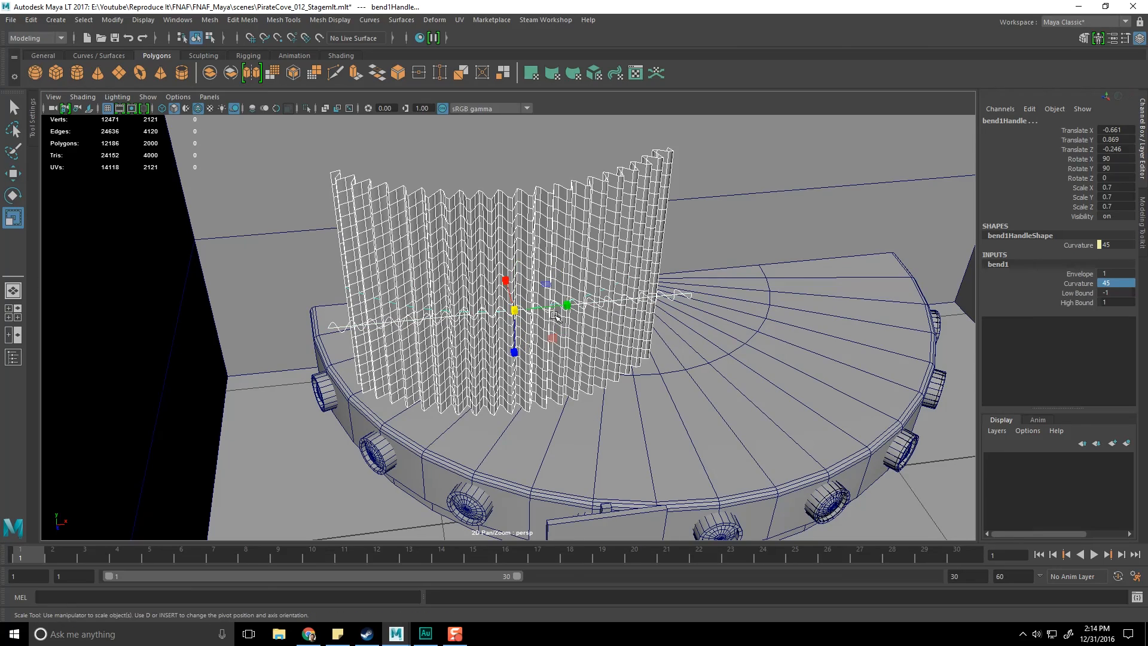
key("e")
left_click_drag(549, 338, 511, 343)
left_click_drag(615, 263, 583, 335, "alt")
mouse_move(562, 338)
middle_mouse_down("alt")
mouse_move(546, 374)
mouse_move(555, 347)
middle_mouse_up("alt")
left_click_drag(555, 347, 472, 419, "alt")
- Move the curtain and its handles over the stage, to about -1.059 in X, 0.978 in Y and -0.462 in Z
key("w")
left_click_drag(543, 416, 499, 366)
left_click_drag(526, 371, 597, 358, "alt")
middle_click_drag(599, 357, 528, 369, "alt")
scroll(528, 369, "down", 2)
left_click_drag(527, 369, 547, 366, "alt")
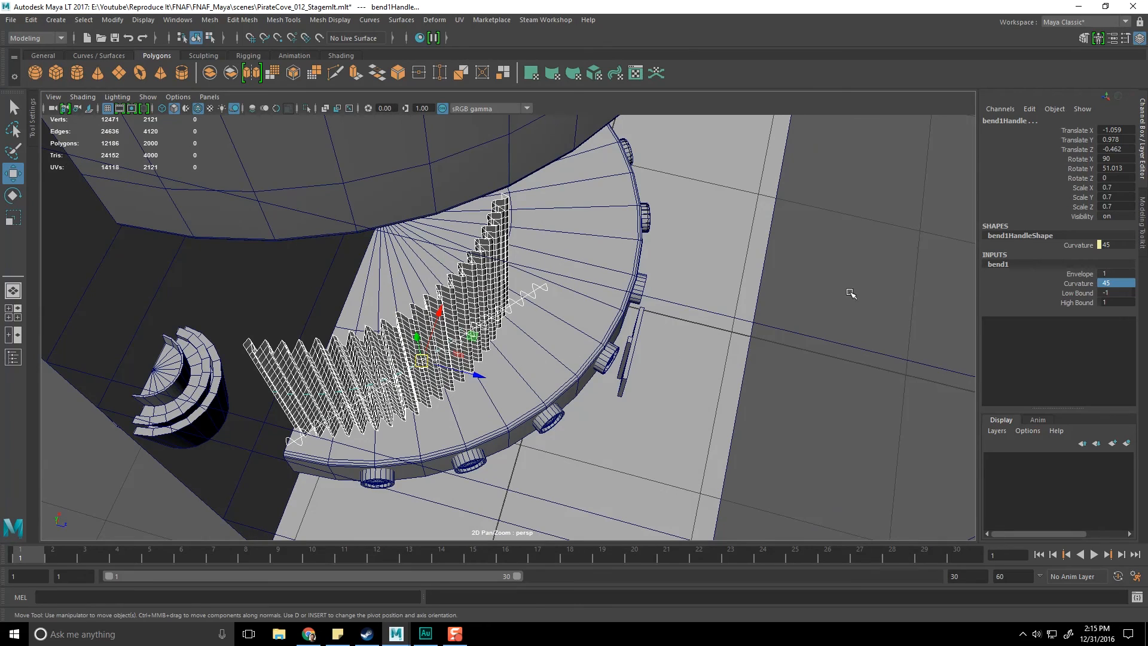
- Reduce the bend deformer's curvature to 30 to fit the curtain to the stage edge
type("30")
key("Return")
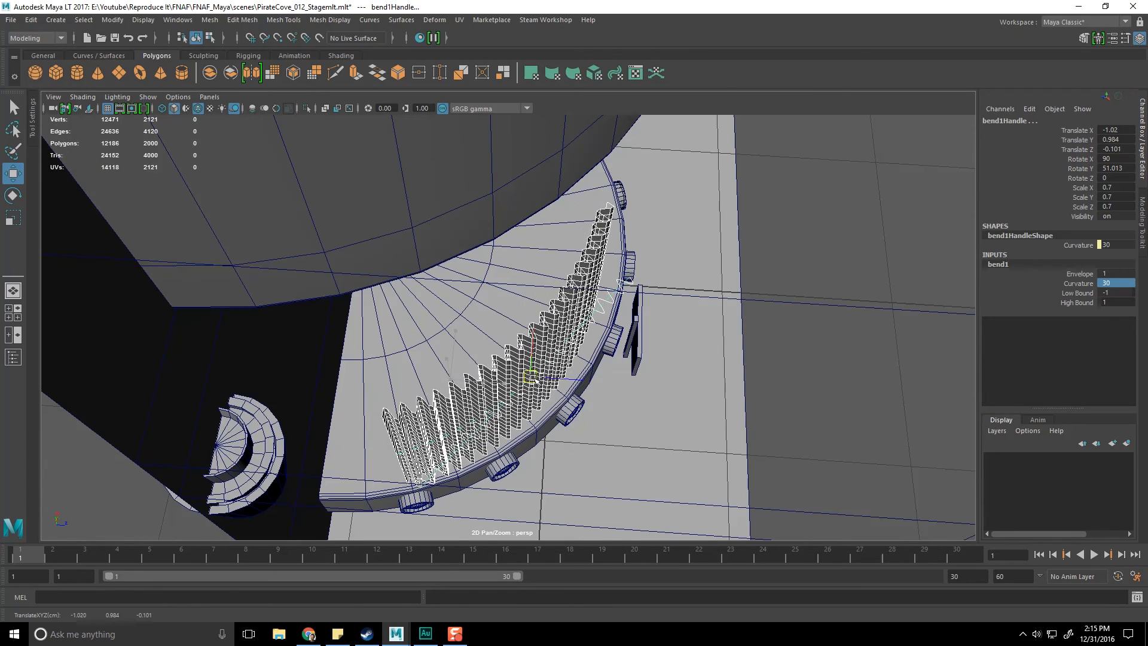
- Move the curtain and its deformer handles toward the stage's curved edge and set the bend deformer's curvature to 40
left_click_drag(533, 380, 583, 360)
left_click(1129, 286)
key("Return")
left_click(686, 287)
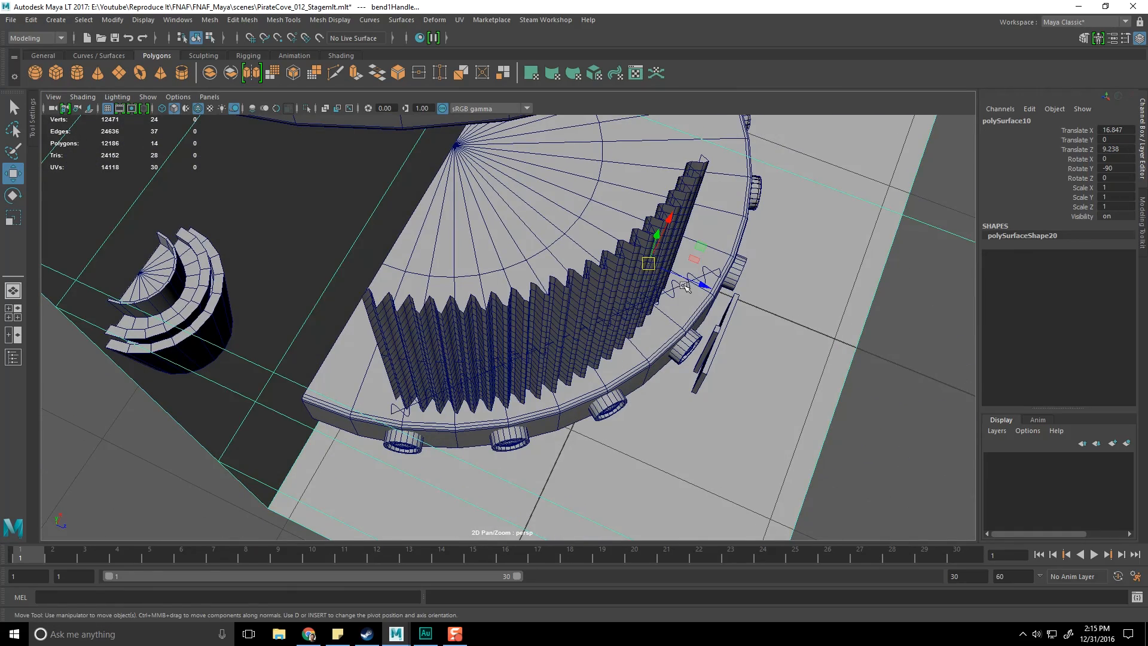
- Move only the bend handle horizontally to about -0.506 in X and -0.482 in Z, fitting the curtain to the stage's curve
left_click_drag(710, 273, 859, 276, "alt")
left_click(629, 314)
left_click_drag(453, 325, 596, 311, "alt")
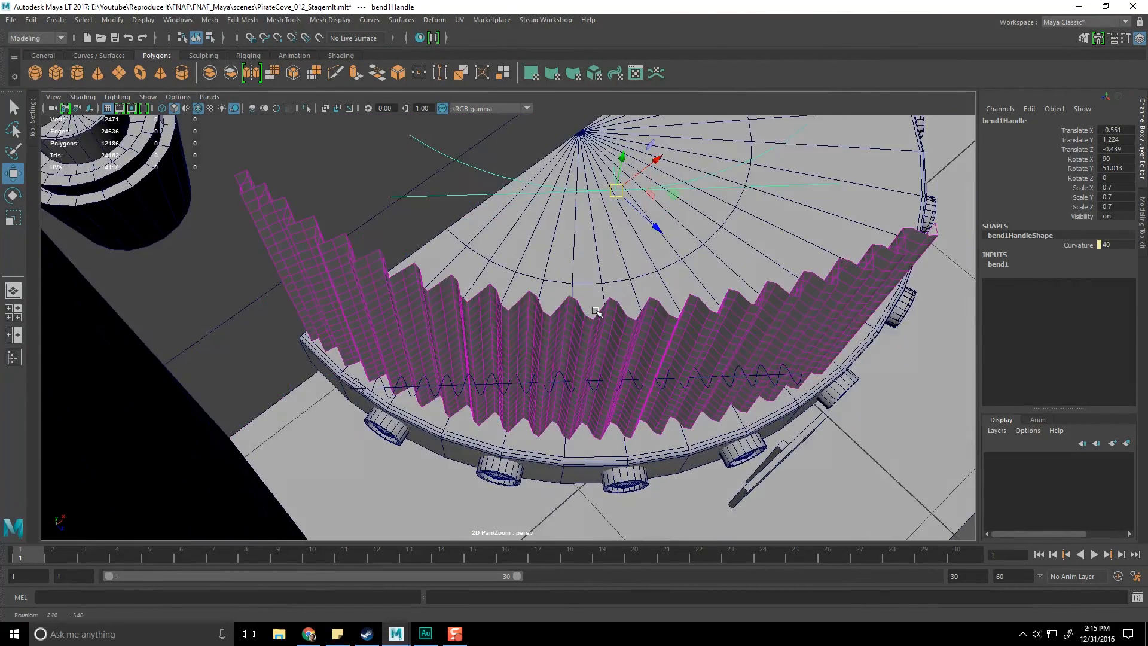
left_click_drag(616, 190, 672, 179)
left_click_drag(672, 178, 544, 276, "alt")
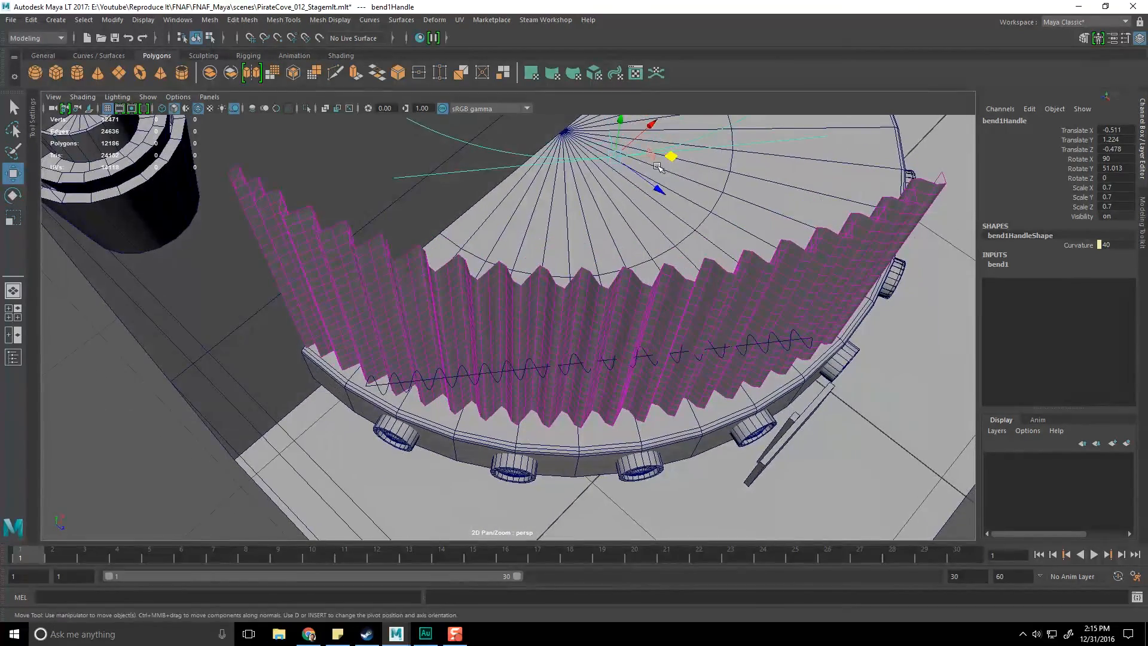
left_click_drag(670, 157, 661, 156)
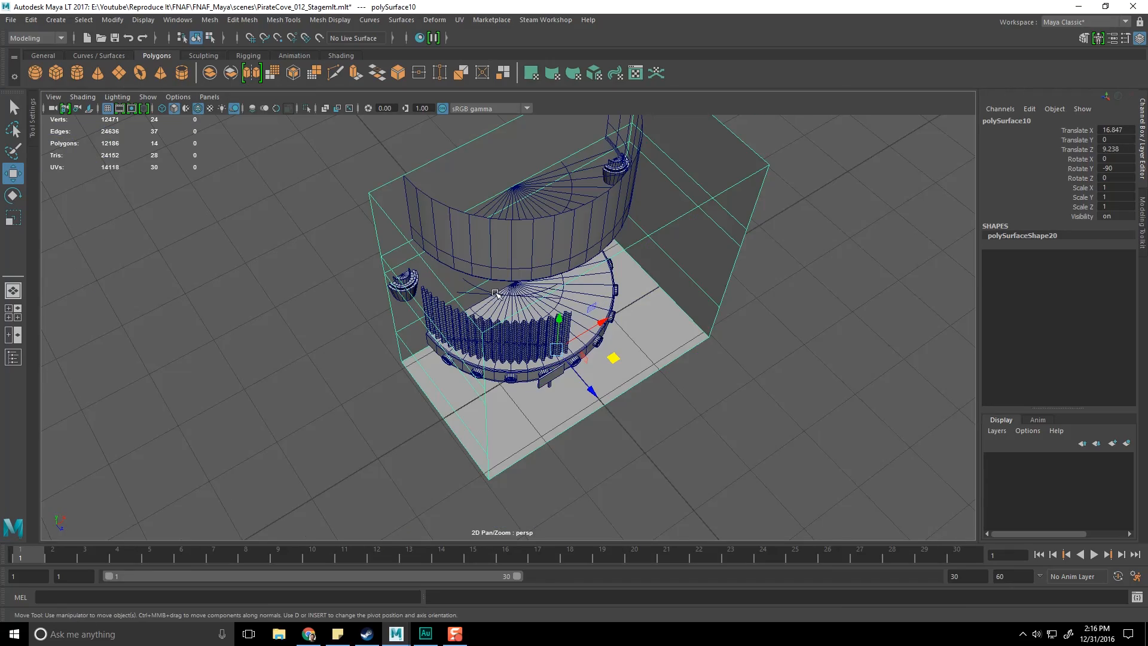
- Set the bend deformer's curvature to 45
scroll(495, 293, "up", 10)
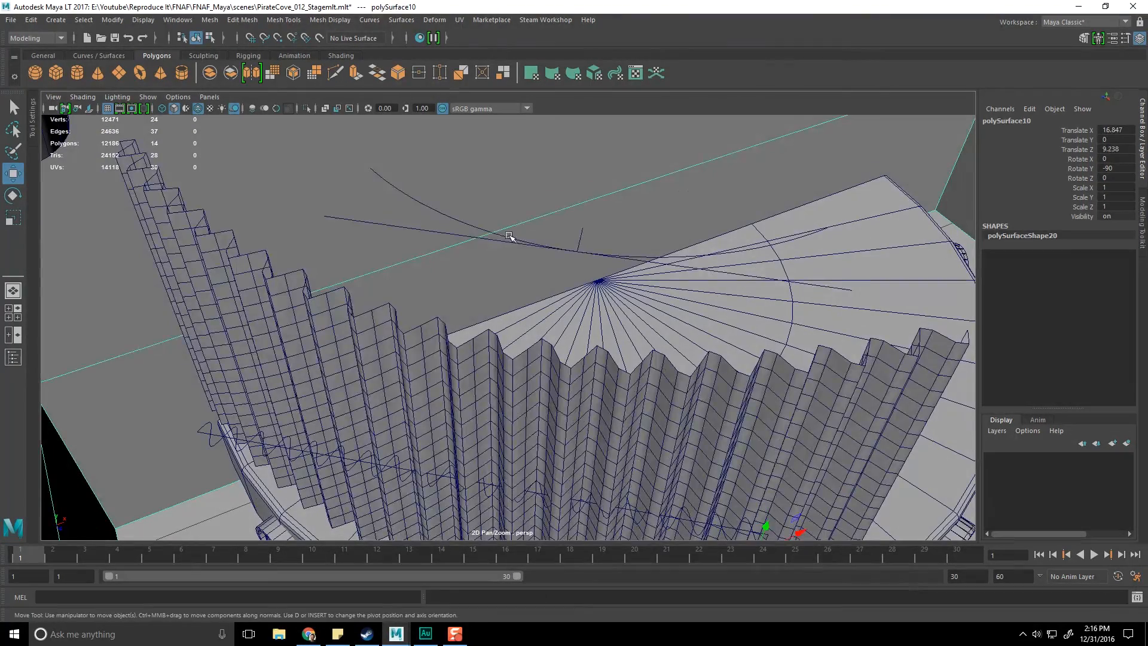
left_click(517, 243)
left_click(1031, 267)
left_click(1114, 282)
key("Return")
- Lower the bend handle to about 1.128 in Y and the curtain plane to about 0.871 in Y so it rests on the stage
left_click_drag(295, 364, 290, 340, "alt")
middle_click_drag(290, 339, 318, 412, "alt")
left_click_drag(318, 411, 318, 407, "alt")
key("q")
key("w")
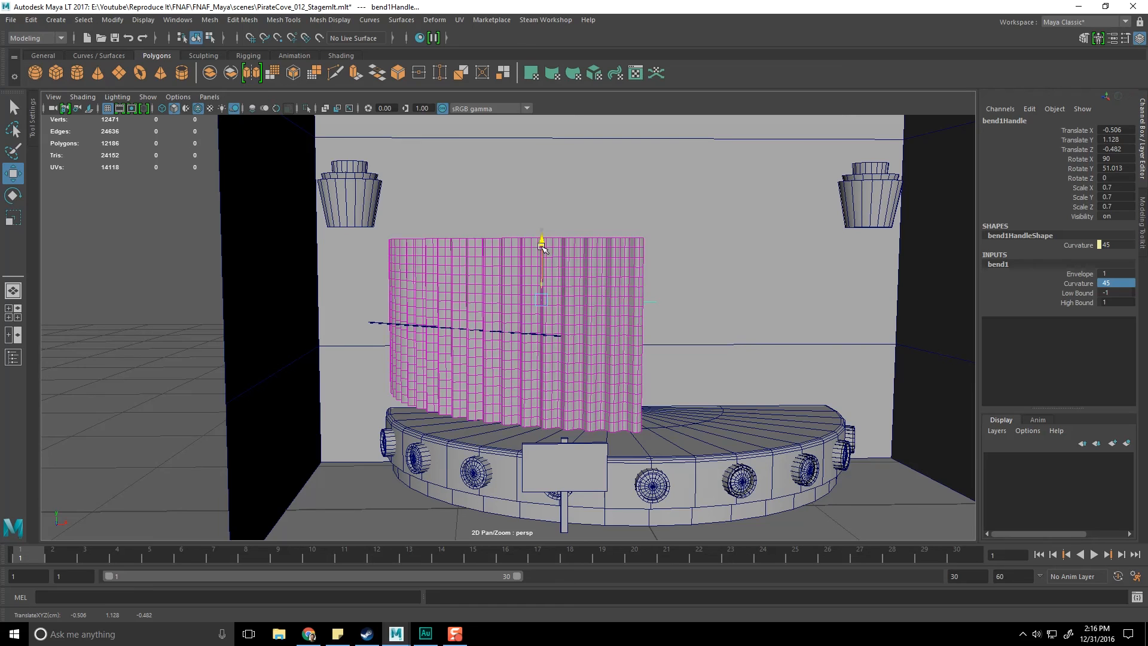
left_click(486, 272)
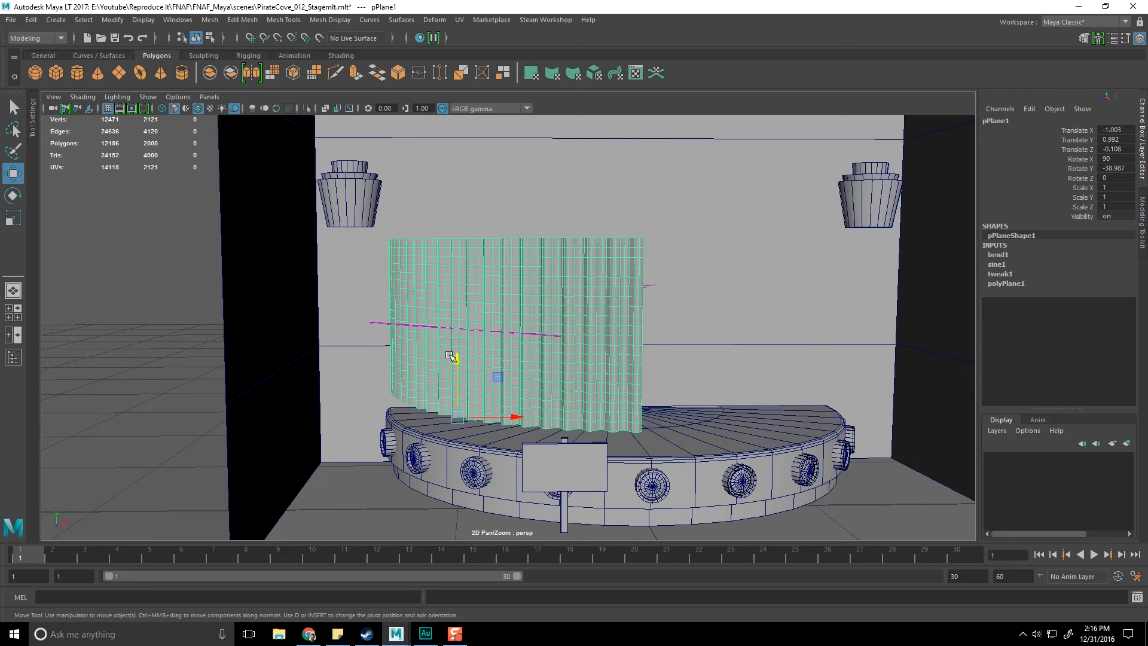
left_click_drag(452, 357, 454, 372)
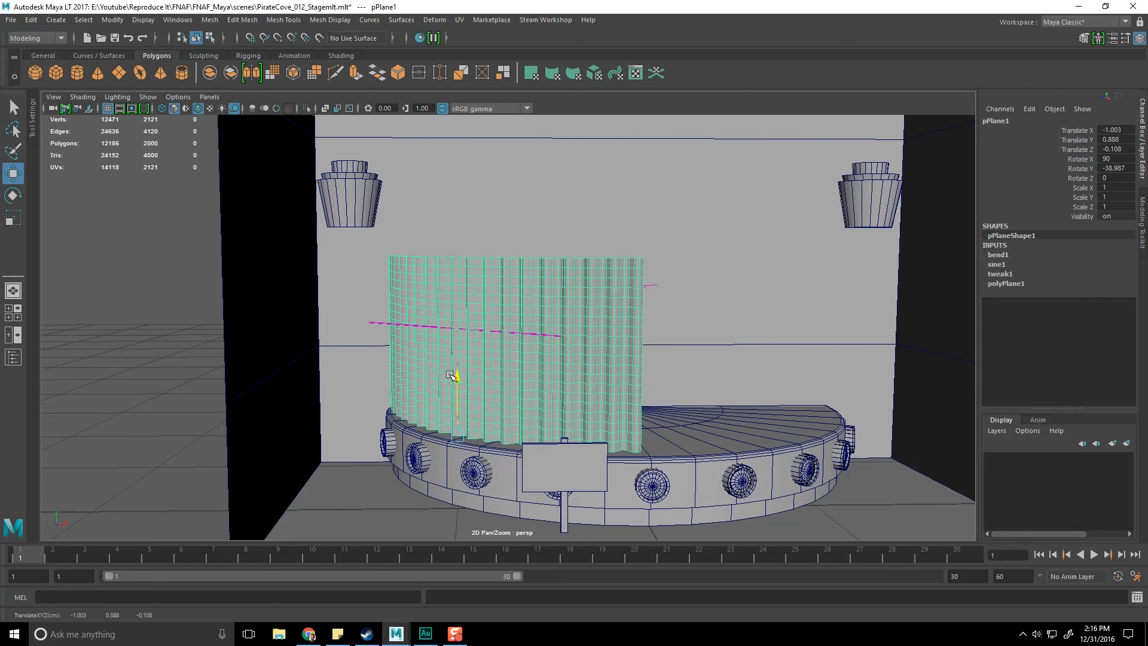
scroll(442, 378, "down", 4)
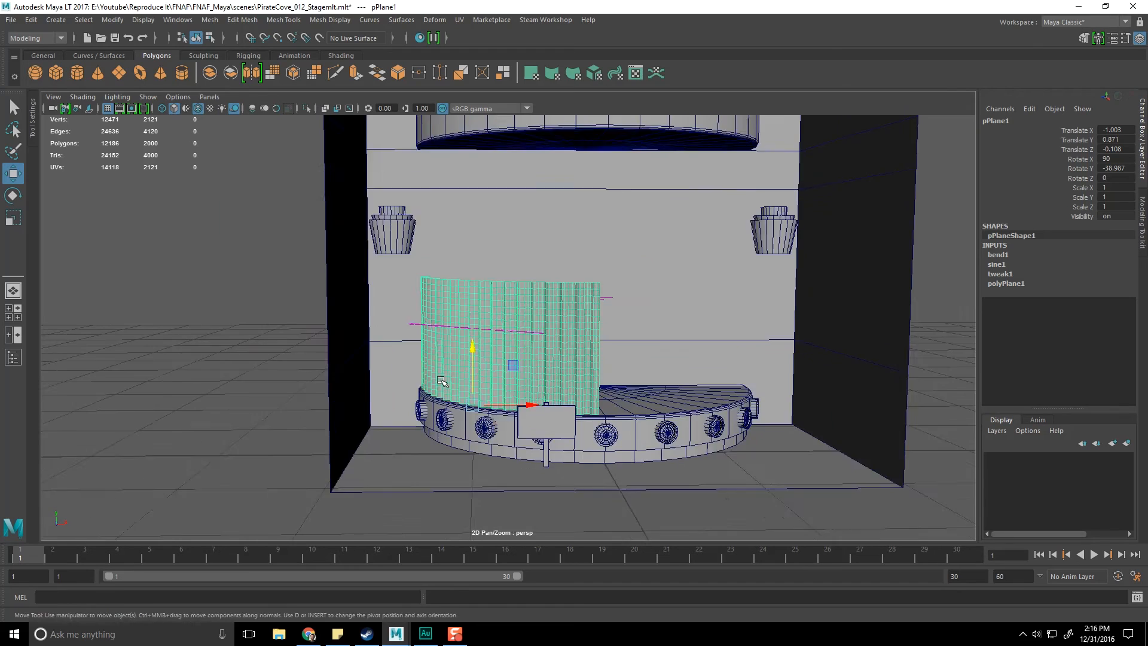
middle_click_drag(441, 379, 415, 352, "alt")
- Turn off wireframe on shaded display and inspect the curtain's pleats in plain shading
left_click(206, 346)
left_click_drag(335, 346, 361, 346, "alt")
scroll(361, 346, "up", 5)
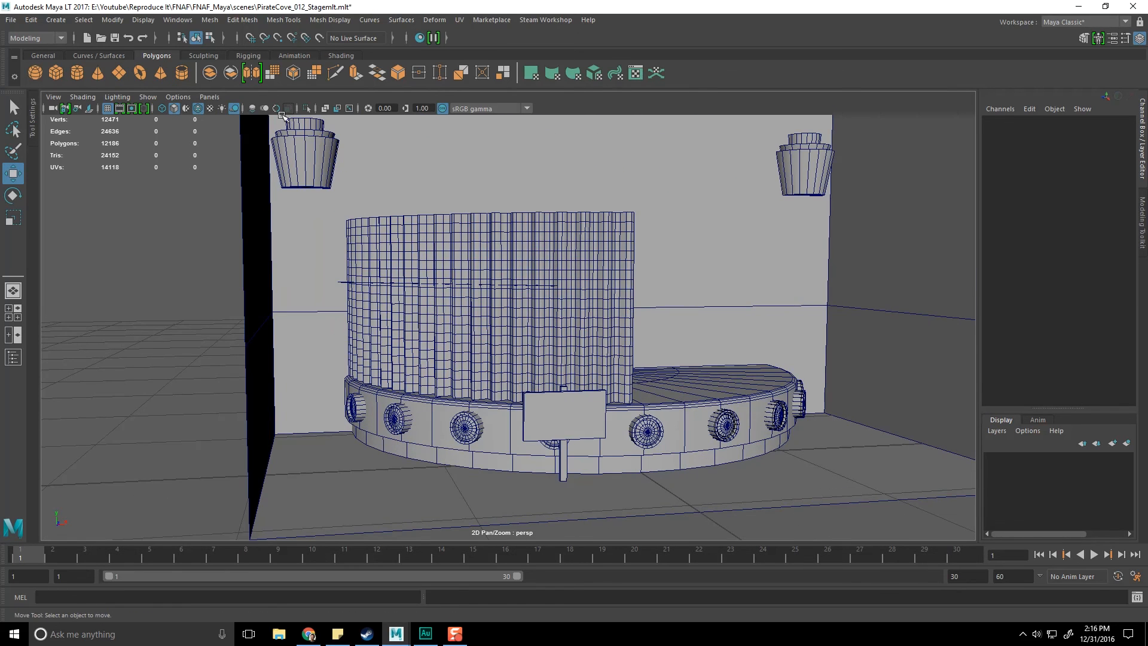
left_click(82, 97)
left_click(81, 215)
left_click_drag(472, 364, 506, 366, "alt")
scroll(522, 405, "up", 7)
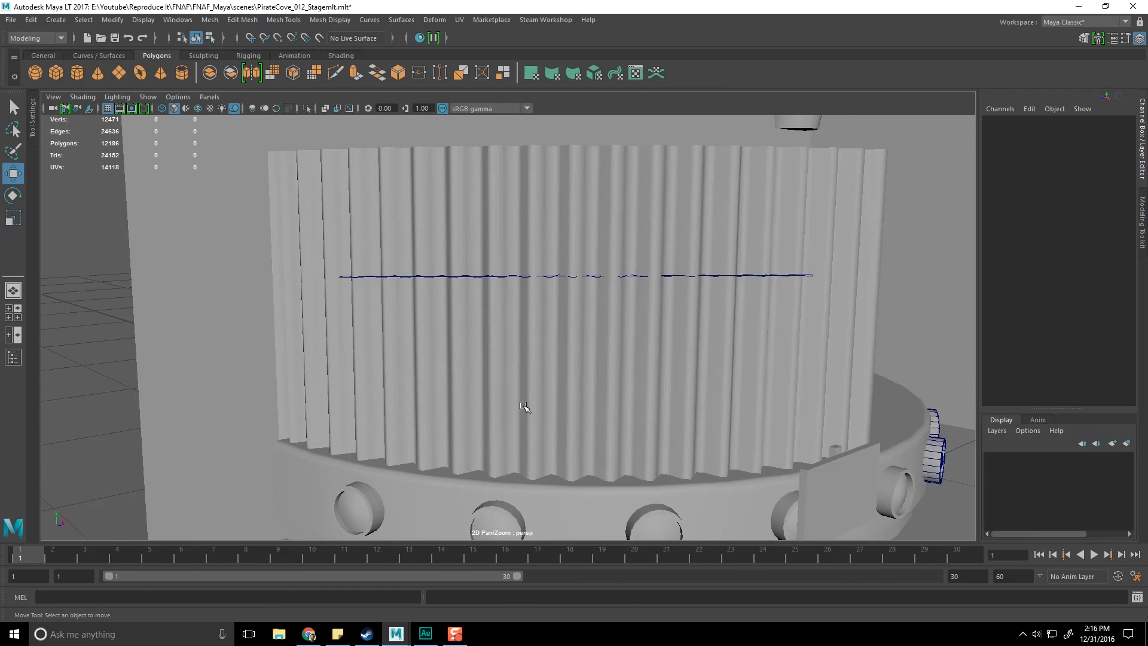
scroll(532, 401, "down", 5)
left_click_drag(431, 389, 560, 412, "alt")
- Raise the curtain plane's Subdivisions Width to smooth the pleats, trying 150 and settling on 200
left_click(559, 411)
left_click(560, 411)
key("f")
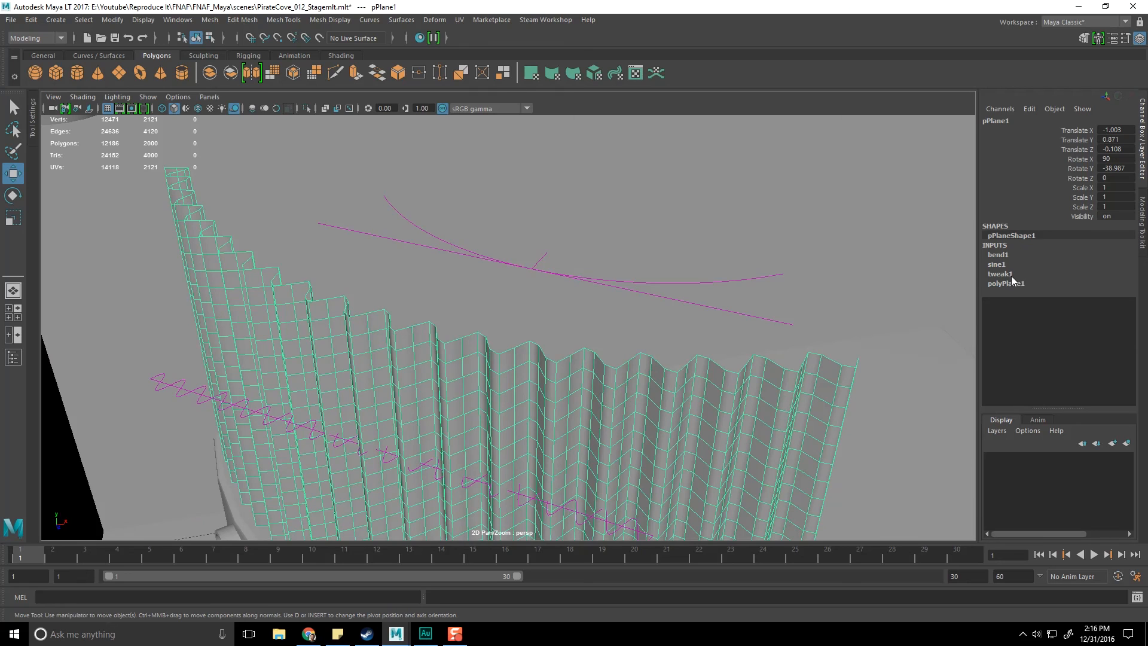
left_click(1020, 281)
left_click(1116, 312)
type("150")
key("Return")
mouse_move(713, 355)
left_mouse_down("alt")
mouse_move(728, 356)
mouse_move(712, 359)
left_mouse_up("alt")
right_click_drag(712, 359, 658, 365, "alt")
left_click_drag(658, 365, 682, 389, "alt")
left_click(1122, 312)
type("200")
key("Return")
left_click_drag(636, 361, 544, 400, "alt")
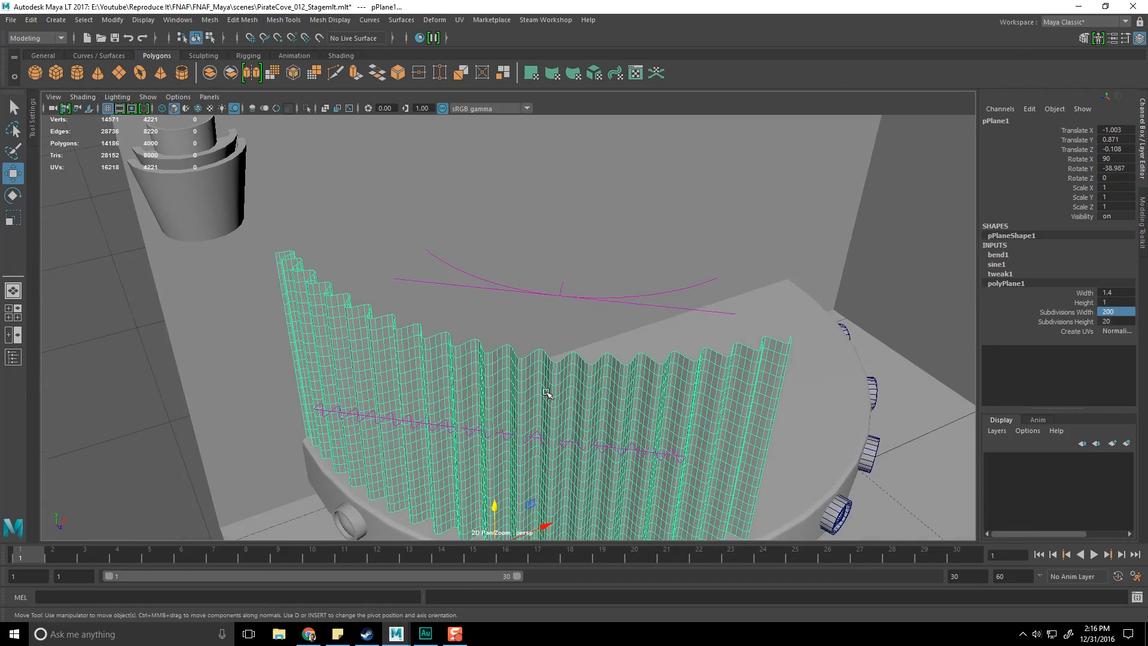
- Inspect the smoother pleats and compare the curtain with the Pirate Cove reference image in Chrome, returning to Maya
scroll(544, 399, "up", 5)
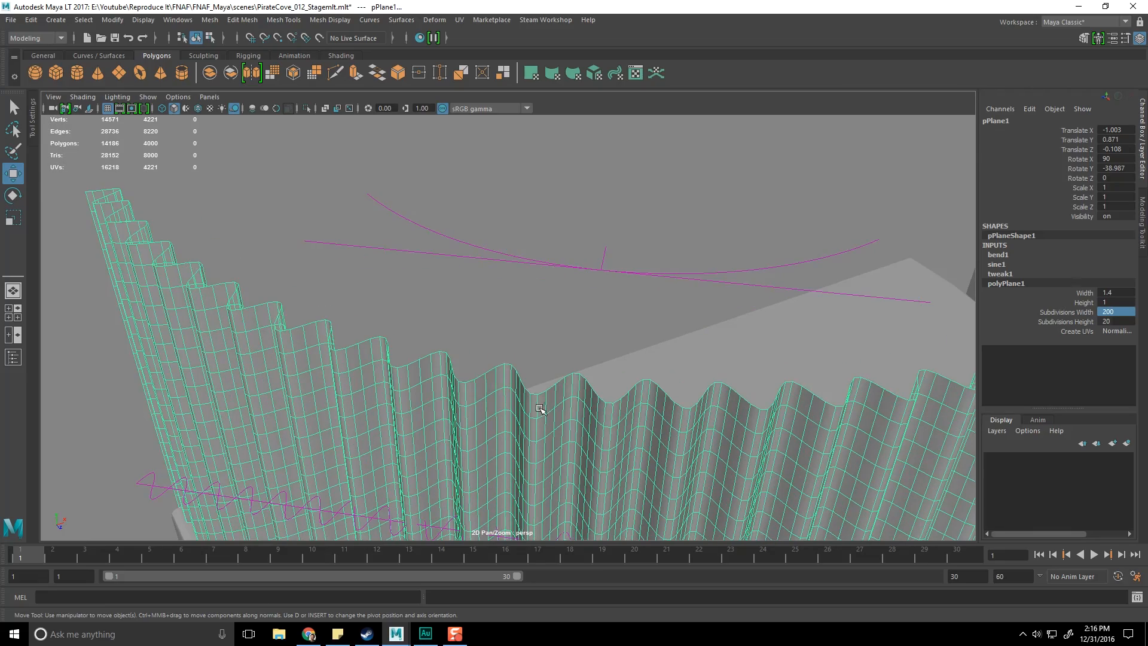
left_click_drag(465, 399, 421, 370, "alt")
scroll(422, 360, "down", 8)
scroll(421, 370, "down", 2)
middle_click_drag(399, 355, 380, 311, "alt")
left_click_drag(541, 374, 596, 391, "alt")
left_click(560, 384)
left_click(510, 397)
scroll(514, 399, "up", 3)
left_click(308, 634)
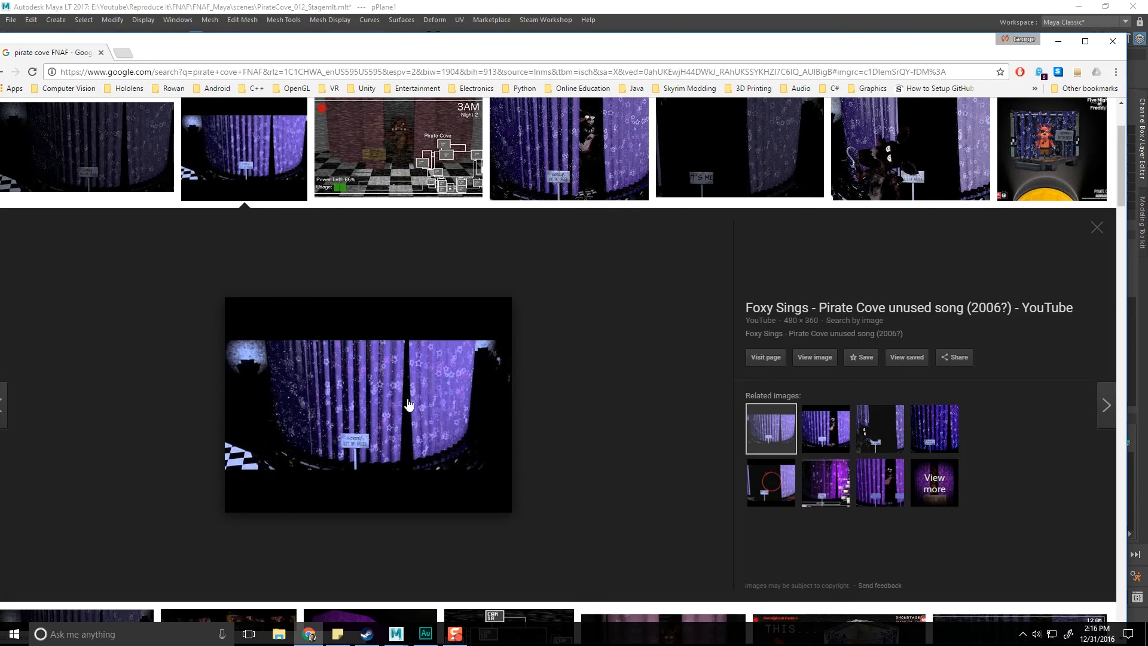
key("alt+Tab")
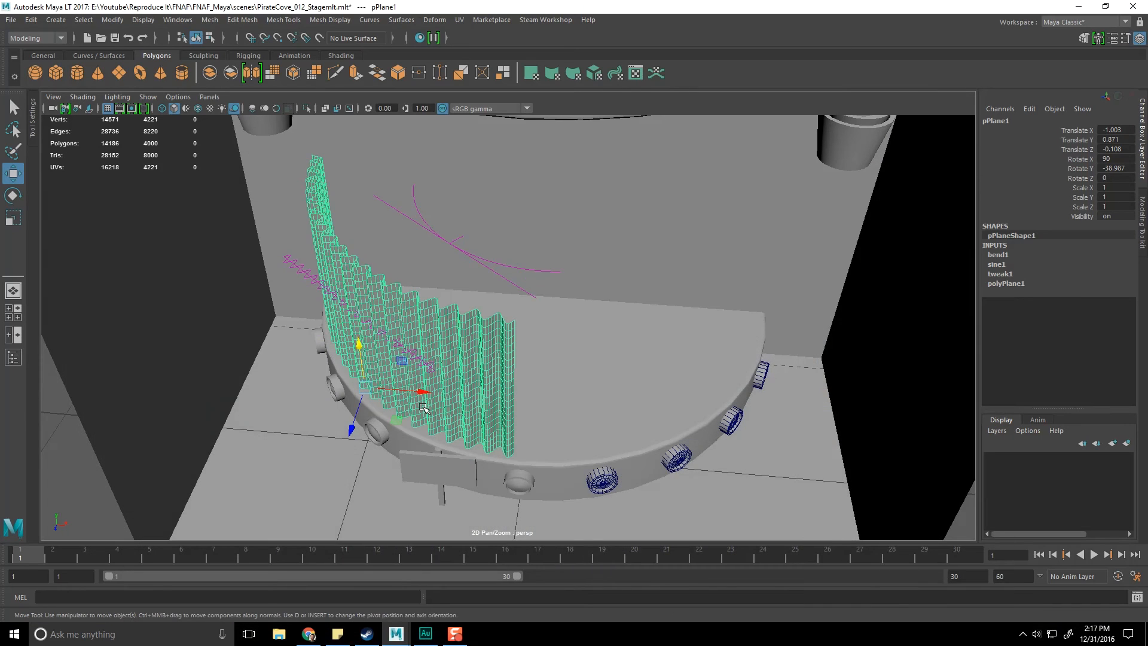
- Save the scene as a new file named PirateCove_032_StagemIt.mlt
left_click(10, 20)
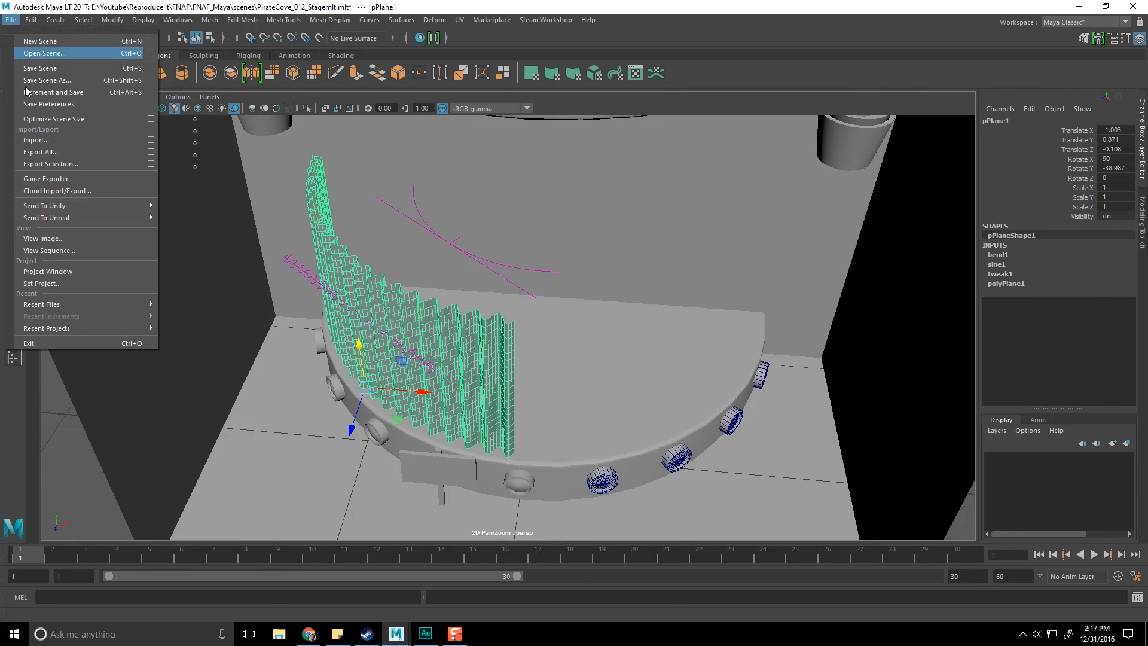
left_click(44, 84)
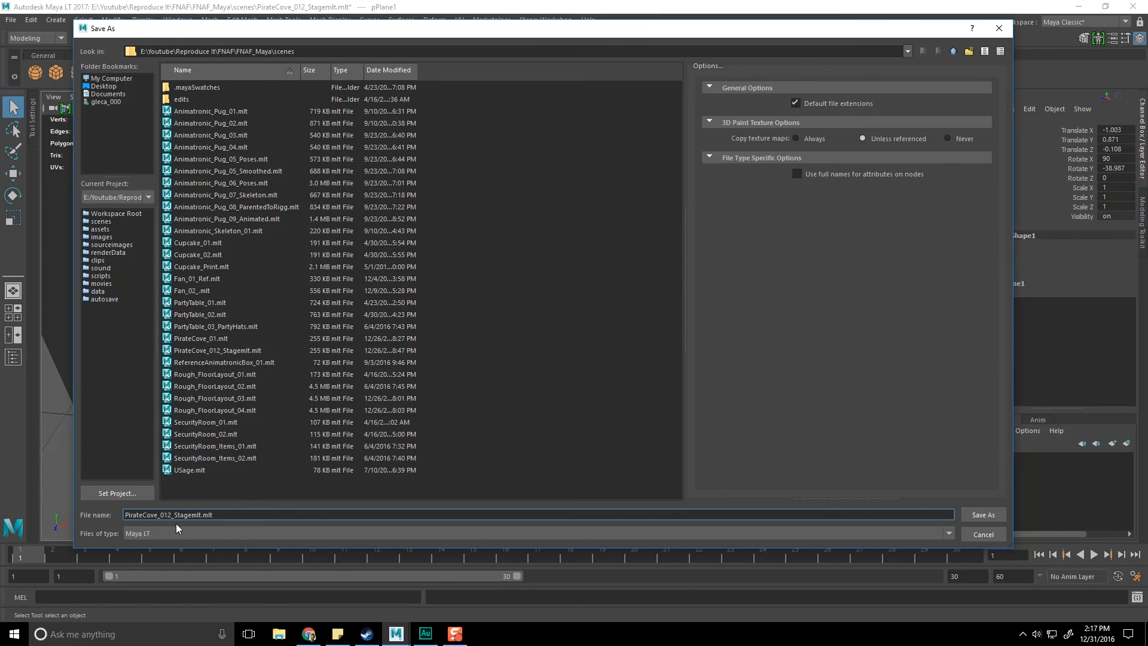
type("3")
key("Return")
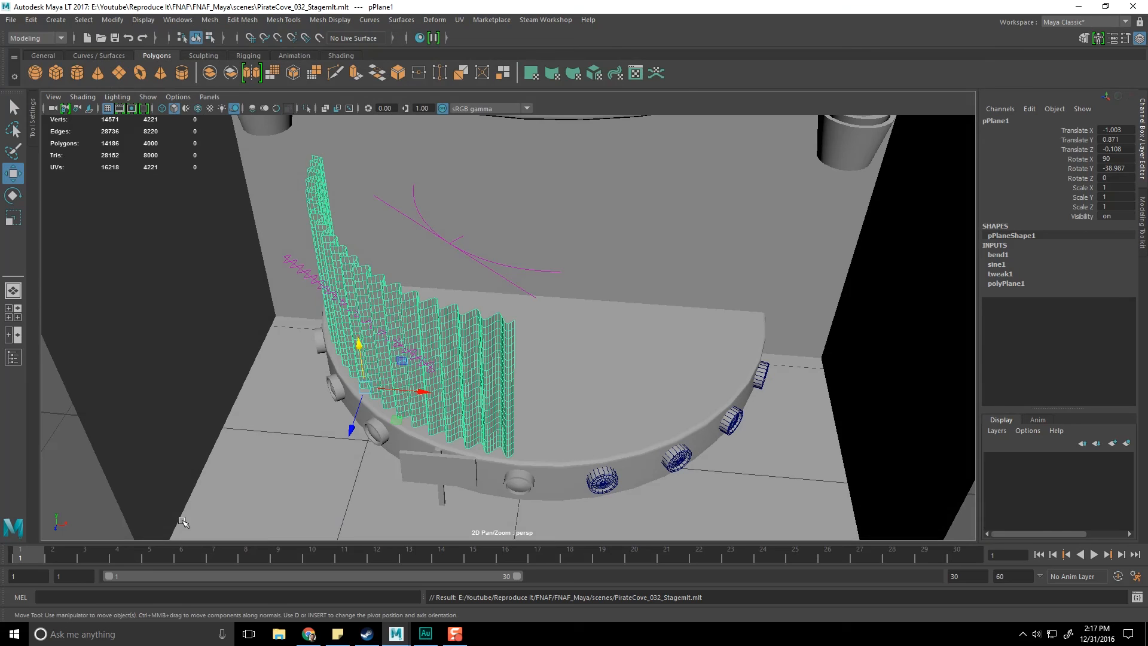
- Save the scene again under the corrected name PirateCove_03_StagemIt.mlt
left_click(11, 20)
left_click(46, 80)
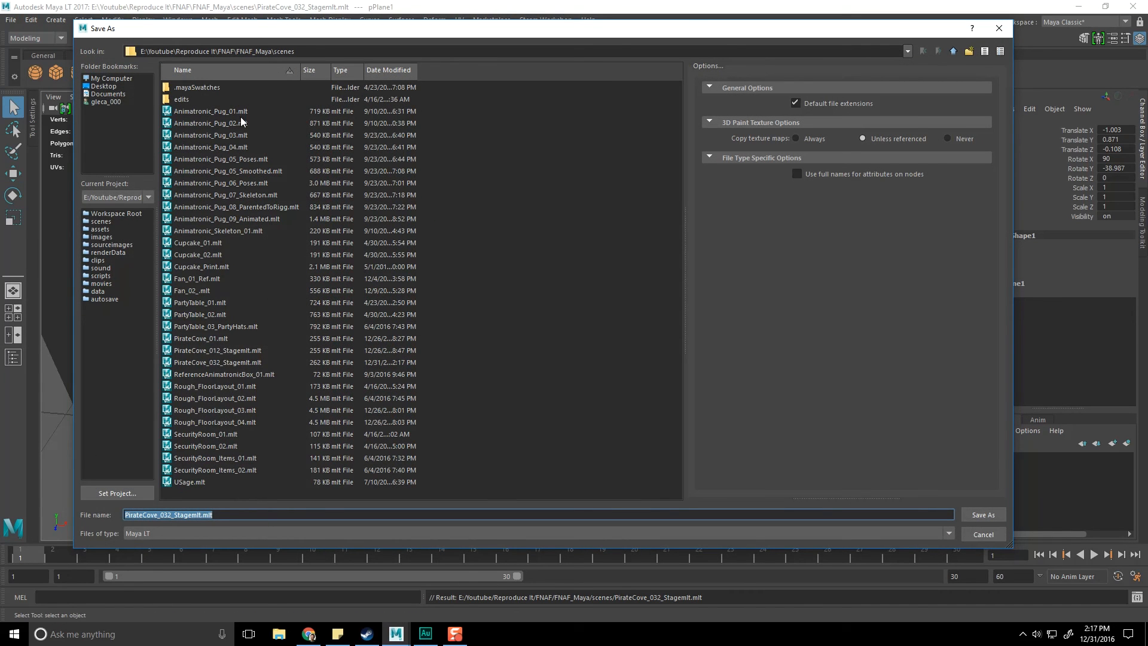
left_click(222, 362)
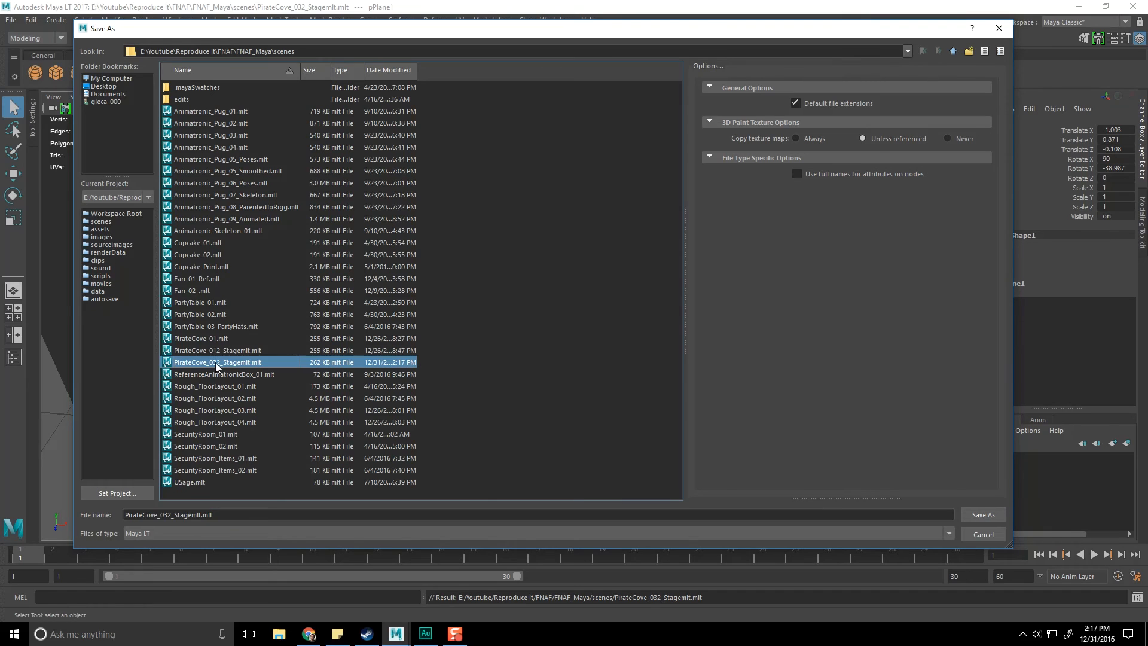
right_click(220, 363)
left_click(171, 514)
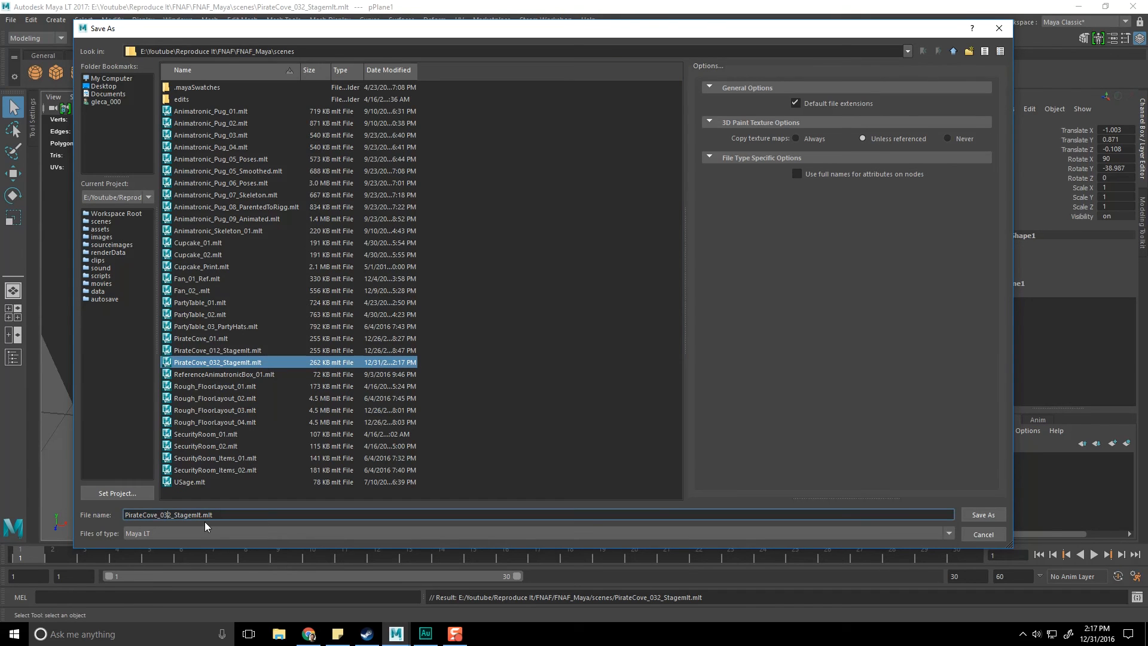
key("BackSpace")
key("Return")
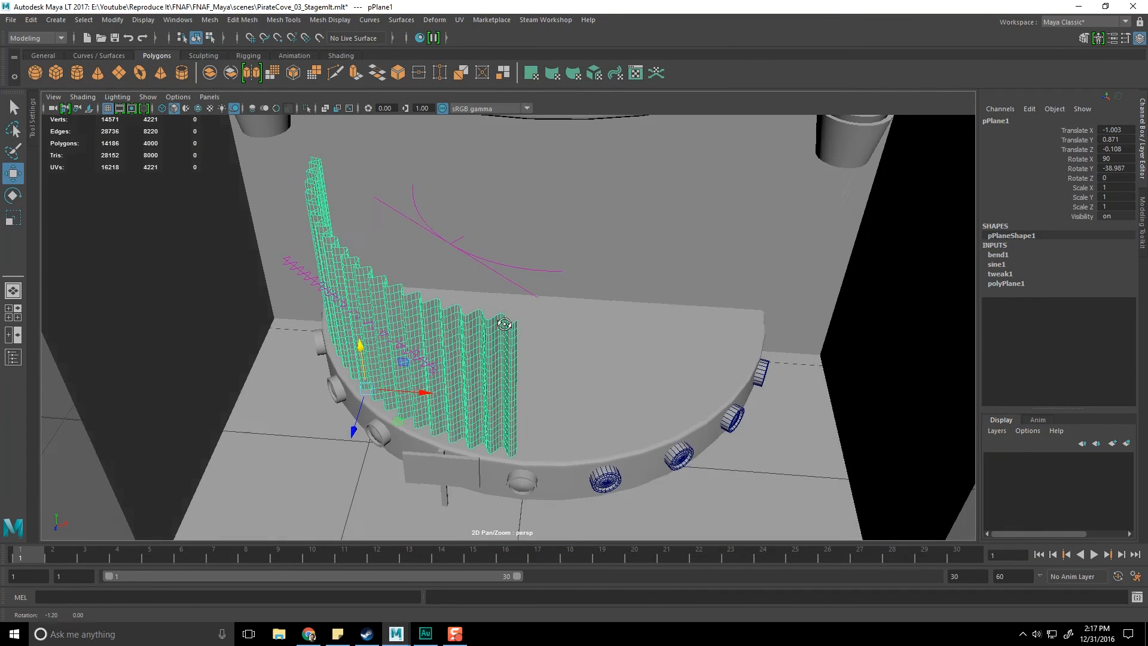
- Select the curtain and snap its pivot to the grid point on the stage's centre line at the floor's front edge
scroll(499, 326, "down", 3)
scroll(479, 275, "down", 1)
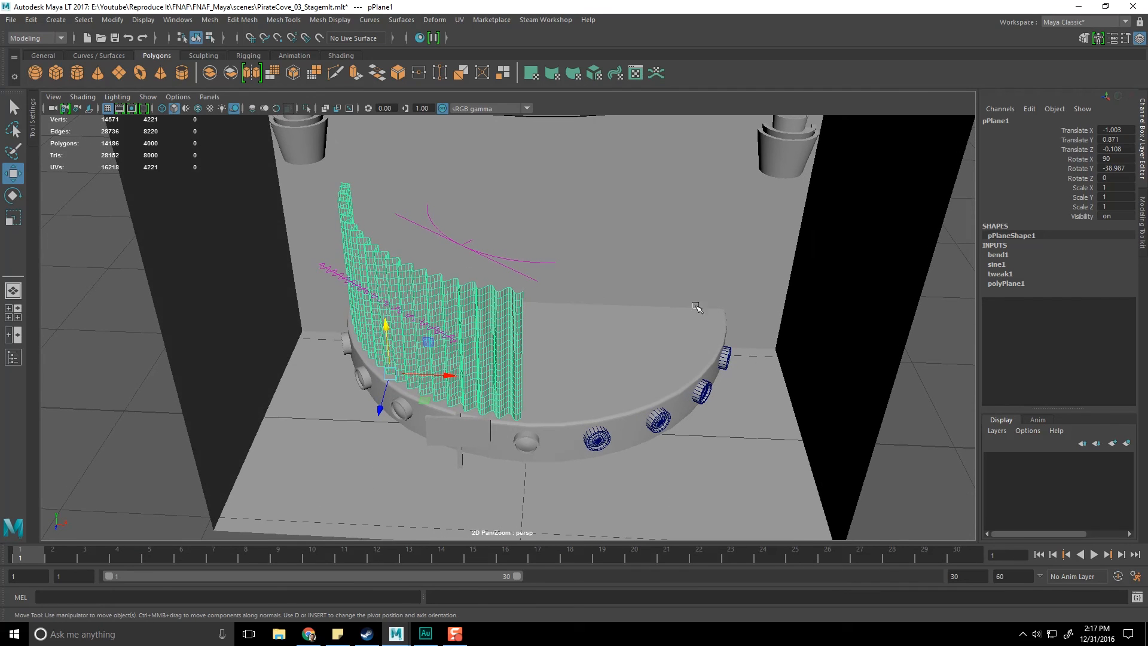
middle_click_drag(747, 406, 743, 377, "alt")
right_click_drag(743, 377, 683, 379, "alt")
left_click_drag(684, 379, 819, 381, "alt")
middle_click_drag(697, 343, 616, 324, "alt")
scroll(617, 324, "up", 4)
left_click_drag(482, 323, 498, 332, "alt")
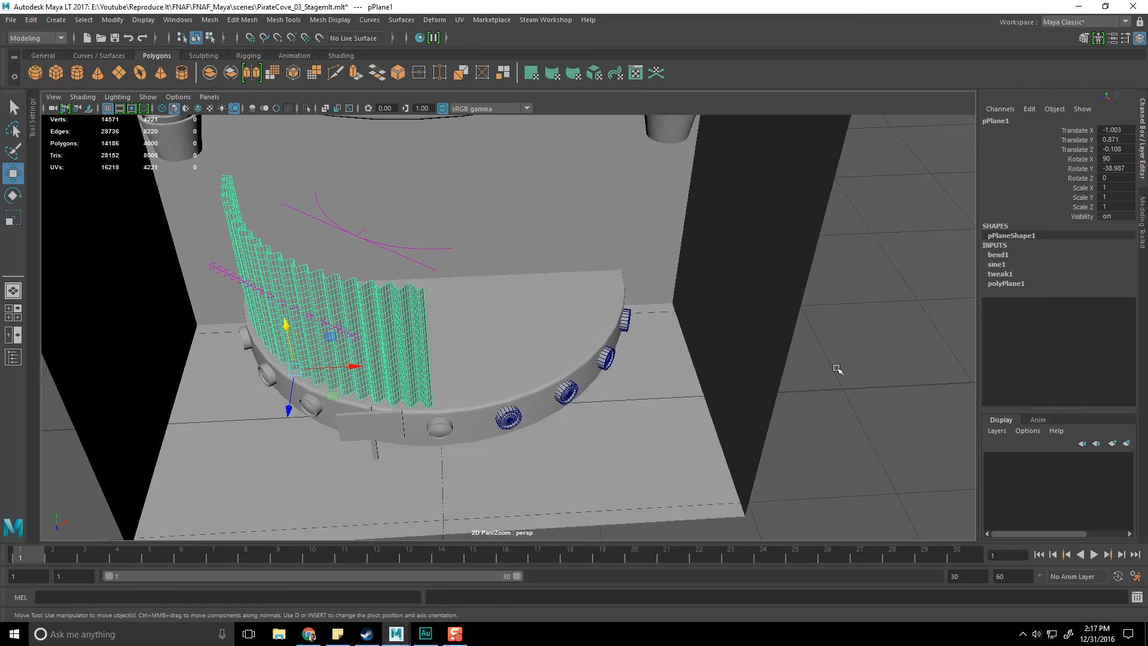
left_click(884, 388)
left_click(420, 337)
scroll(428, 333, "up", 3)
middle_click_drag(428, 333, 607, 375, "alt")
scroll(582, 377, "down", 3)
left_click_drag(608, 375, 545, 369, "alt")
key("d")
middle_click(492, 417)
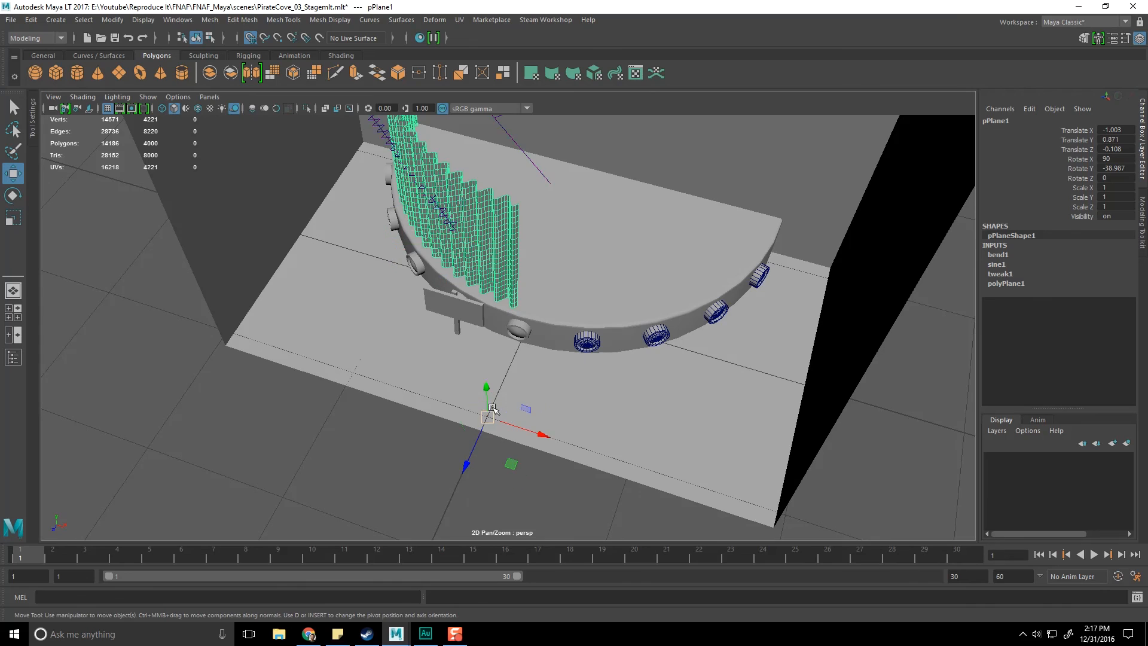
- Mirror the curtain onto the other half of the stage across world X in the positive direction, combined with the original, and close the options
right_click_drag(502, 251, 546, 388, "shift")
left_click_drag(555, 295, 580, 287, "alt")
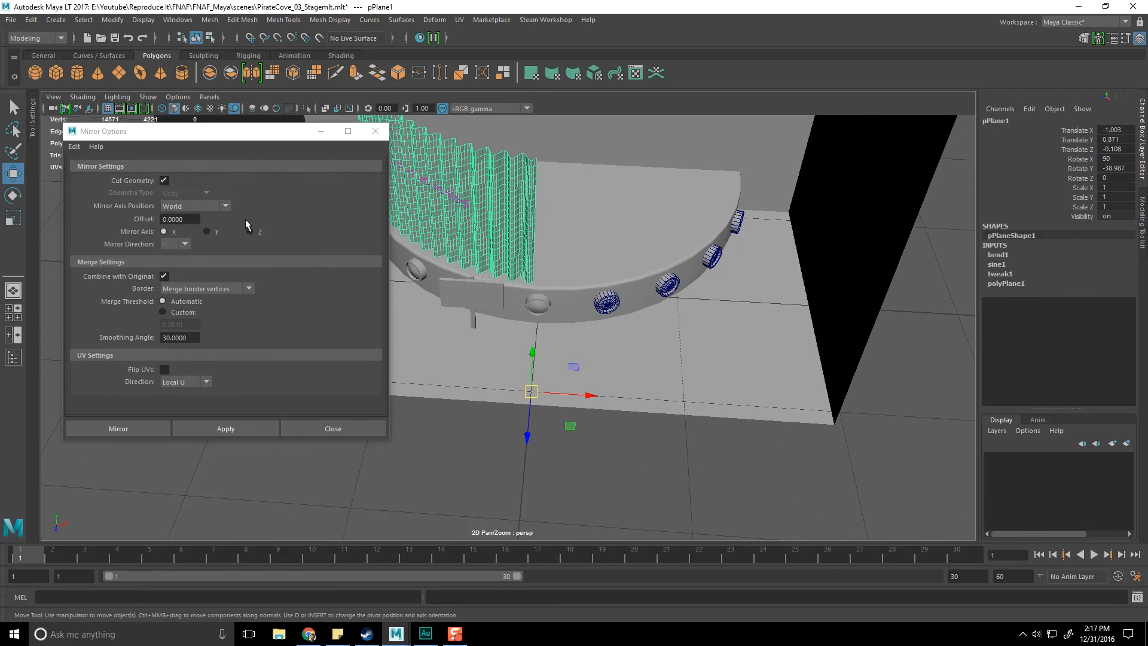
left_click(186, 241)
left_click(174, 257)
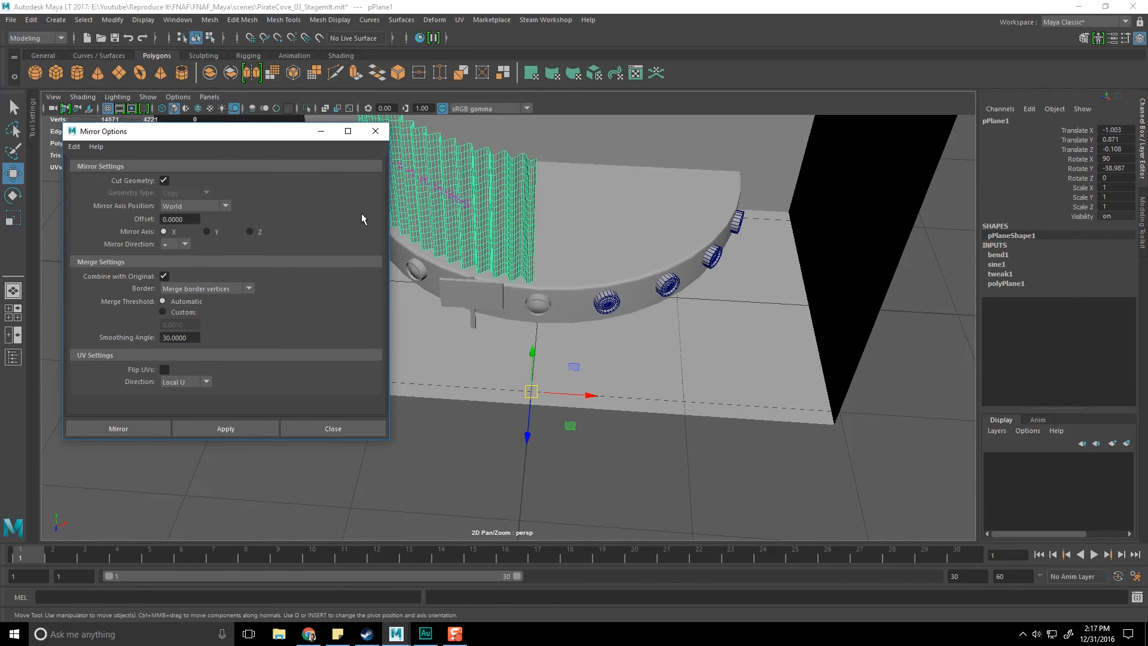
left_click(245, 435)
left_click_drag(473, 335, 492, 354, "alt")
middle_click_drag(490, 355, 521, 329, "alt")
key("q")
left_click(956, 282)
scroll(840, 310, "up", 5)
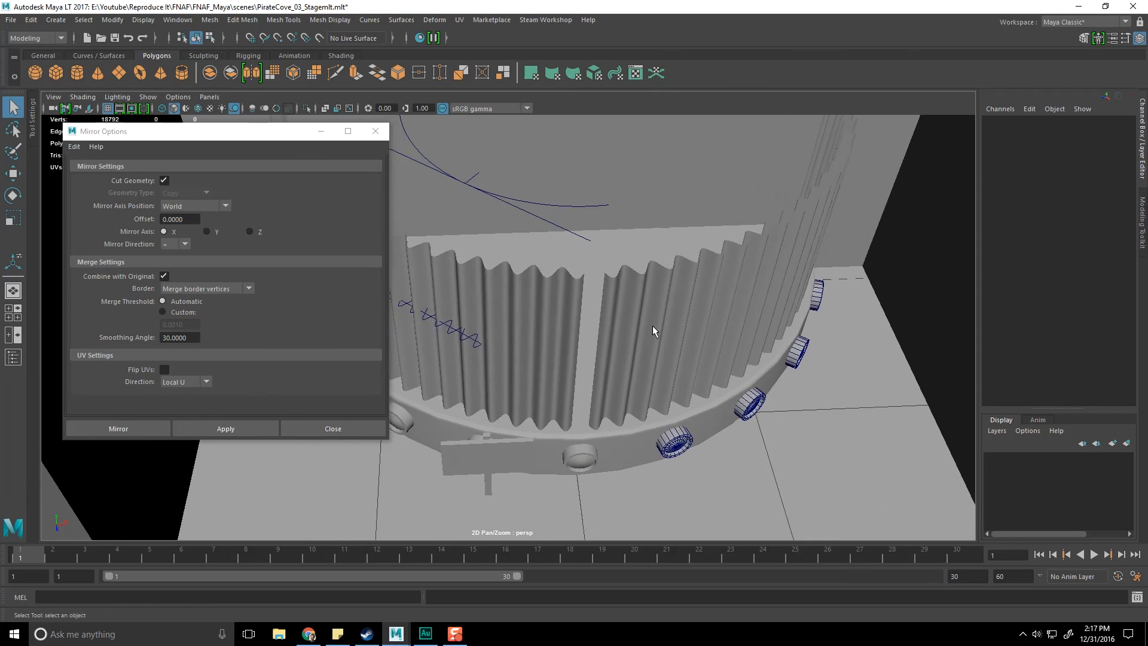
scroll(653, 330, "down", 1)
left_click(375, 131)
- Select the mirrored curtain and snap its pivot to a vertex on its lower edge beside the centre opening
left_click_drag(520, 223, 503, 374, "alt")
left_click(600, 333)
scroll(514, 358, "down", 3)
key("r")
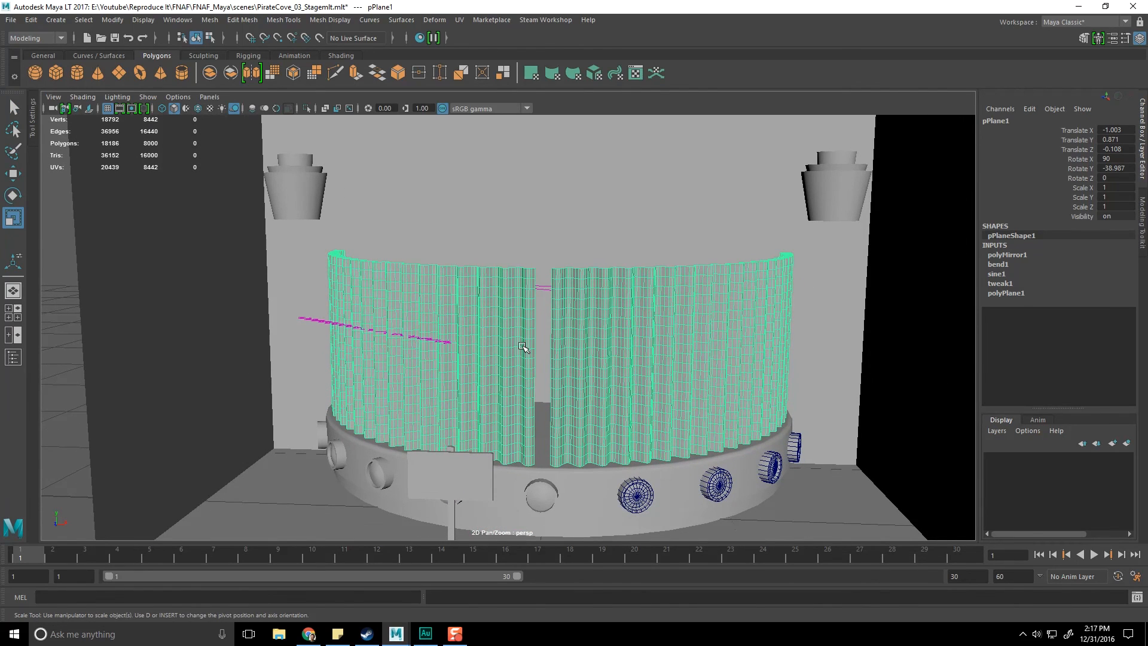
key("w")
key("e")
key("r")
scroll(567, 377, "down", 6)
left_click_drag(655, 405, 606, 402, "alt")
scroll(608, 402, "up", 10)
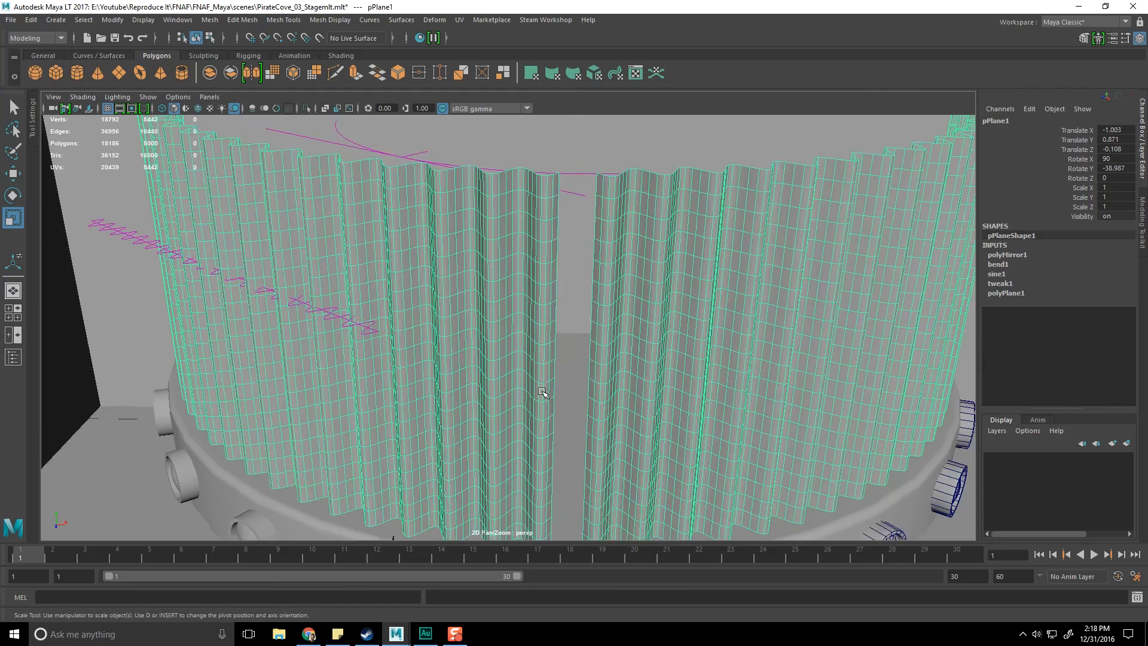
middle_click_drag(542, 391, 529, 305, "alt")
key("d")
key("v")
middle_click(536, 434)
- Stretch the curtain upward to a Scale Z of about 2.161 so it reaches the overhead canopy, checking in the front view
scroll(577, 442, "down", 5)
left_click_drag(527, 431, 501, 468)
key("space")
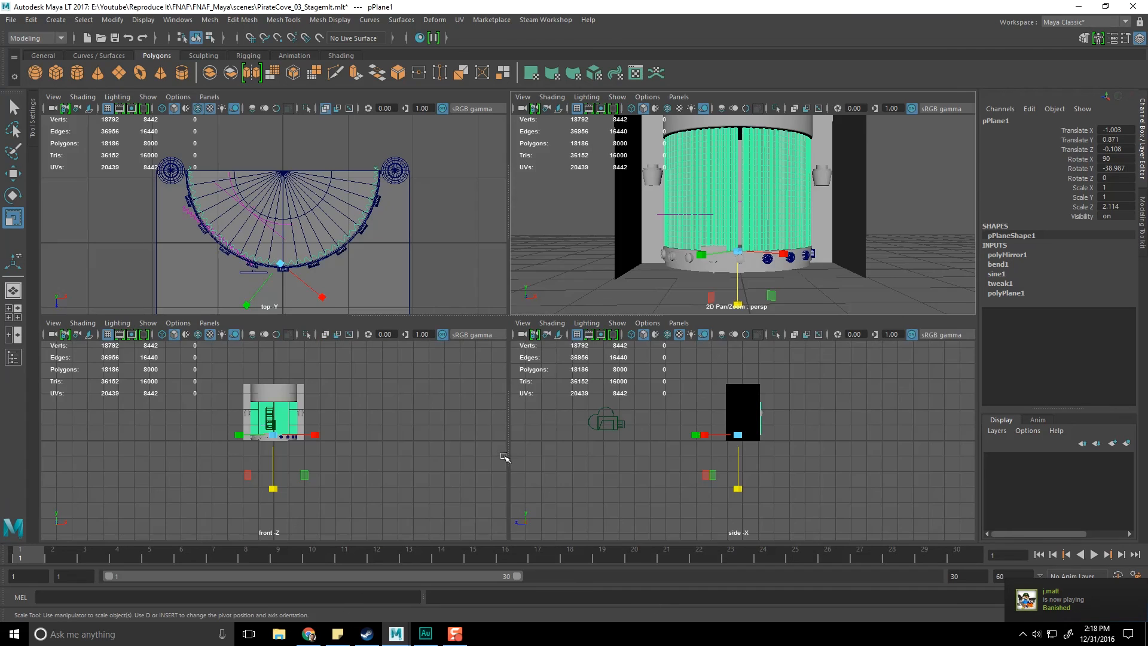
key("space")
scroll(458, 380, "up", 8)
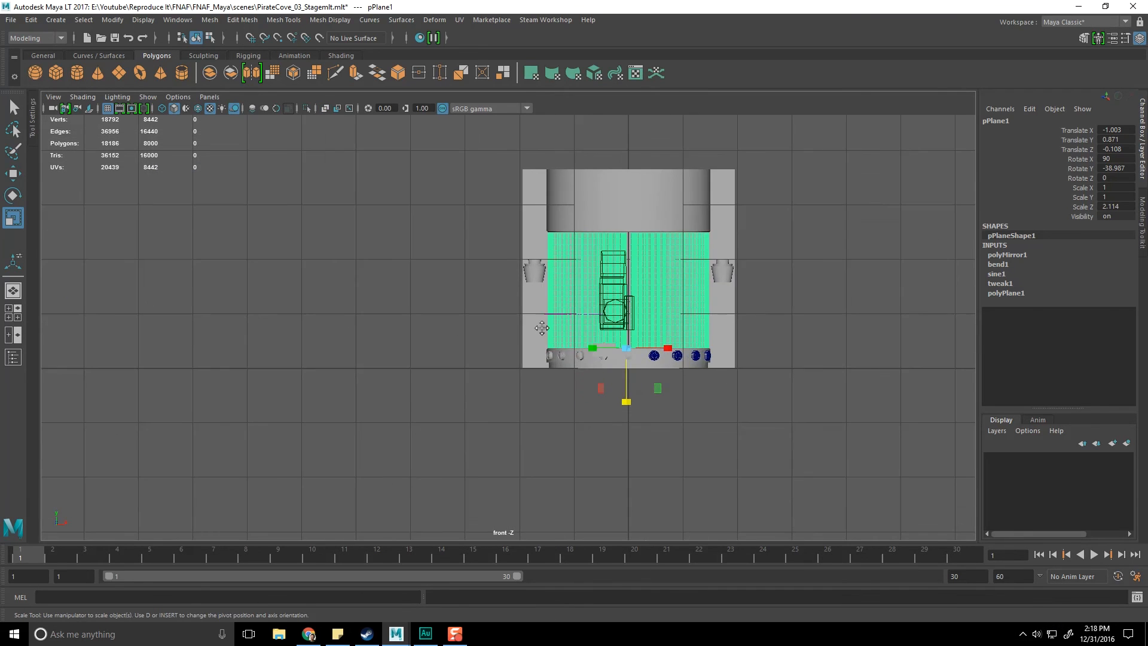
scroll(512, 303, "down", 4)
scroll(482, 482, "up", 3)
left_click_drag(481, 506, 482, 508)
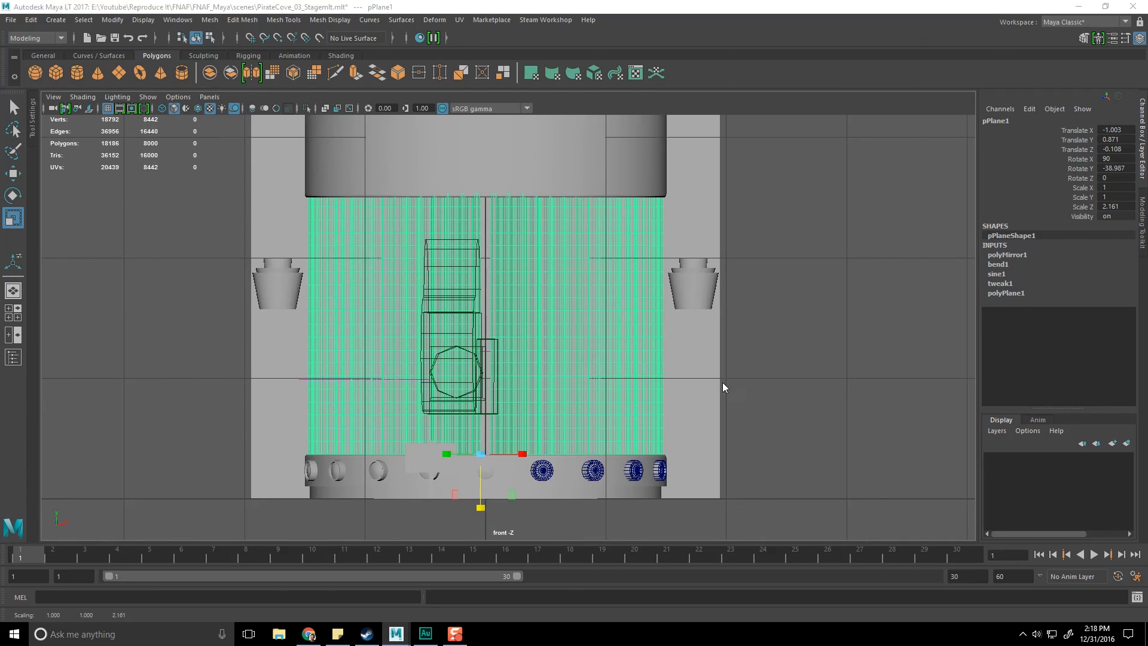
- Return to the perspective view, deselect the curtain and compare its full height with the Pirate Cove reference image in Chrome
key("space")
key("space")
key("q")
left_click(795, 287)
left_click_drag(795, 287, 542, 306, "alt")
scroll(543, 307, "up", 4)
key("alt+Tab")
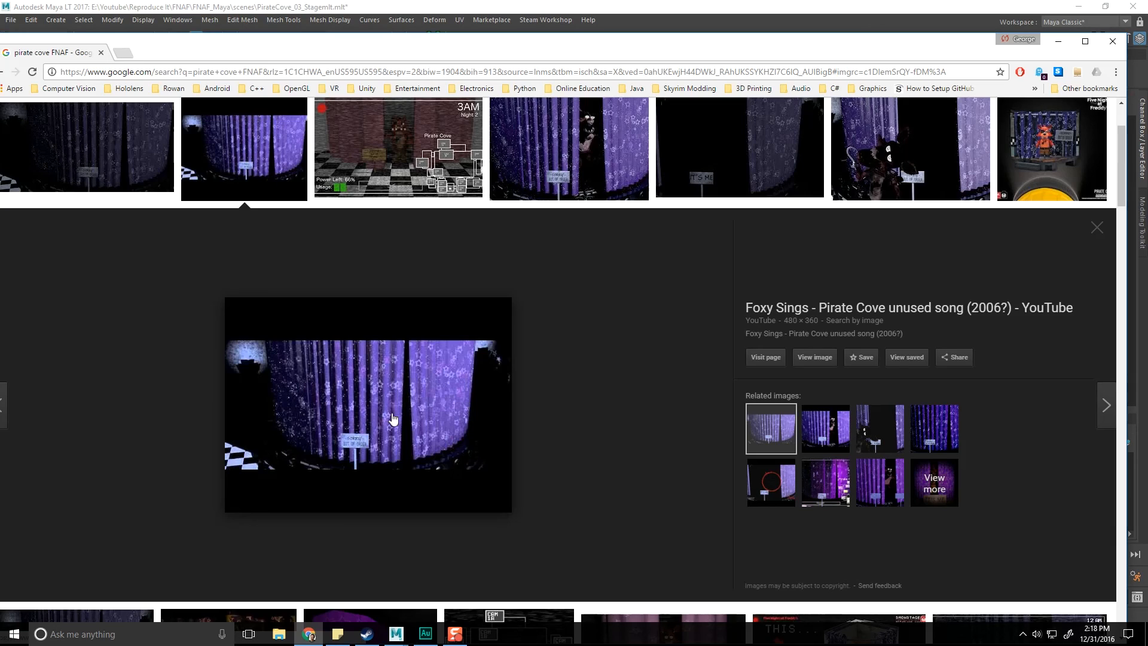
- Launch Adobe Photoshop, then minimize it to return to the curtain scene in Maya LT
left_click(13, 633)
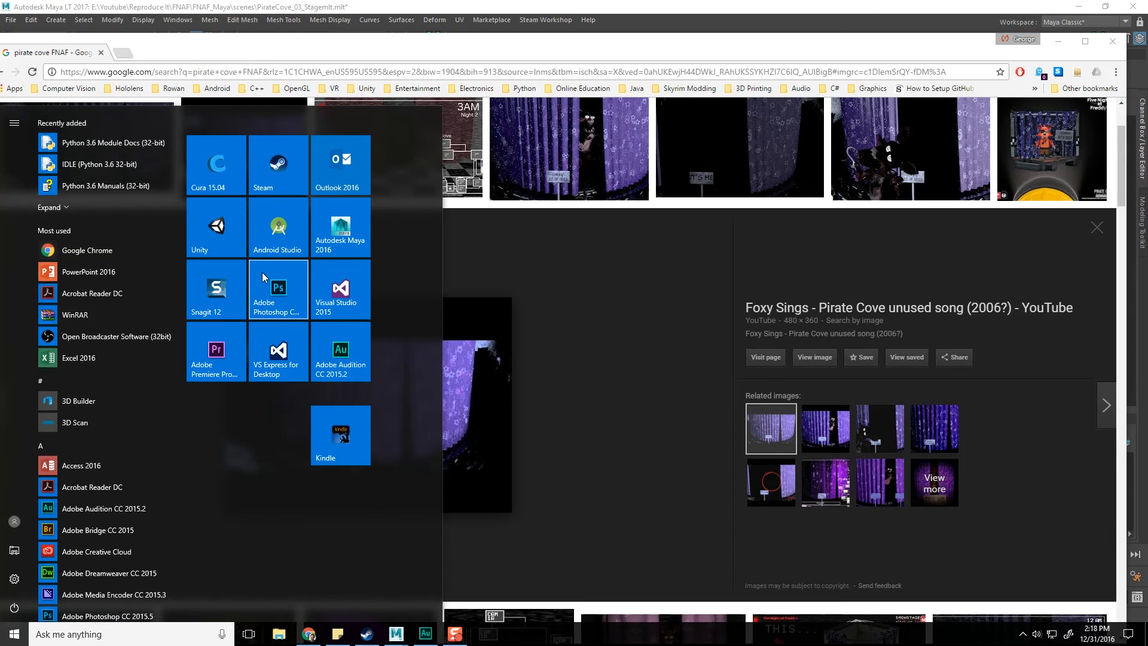
left_click(259, 270)
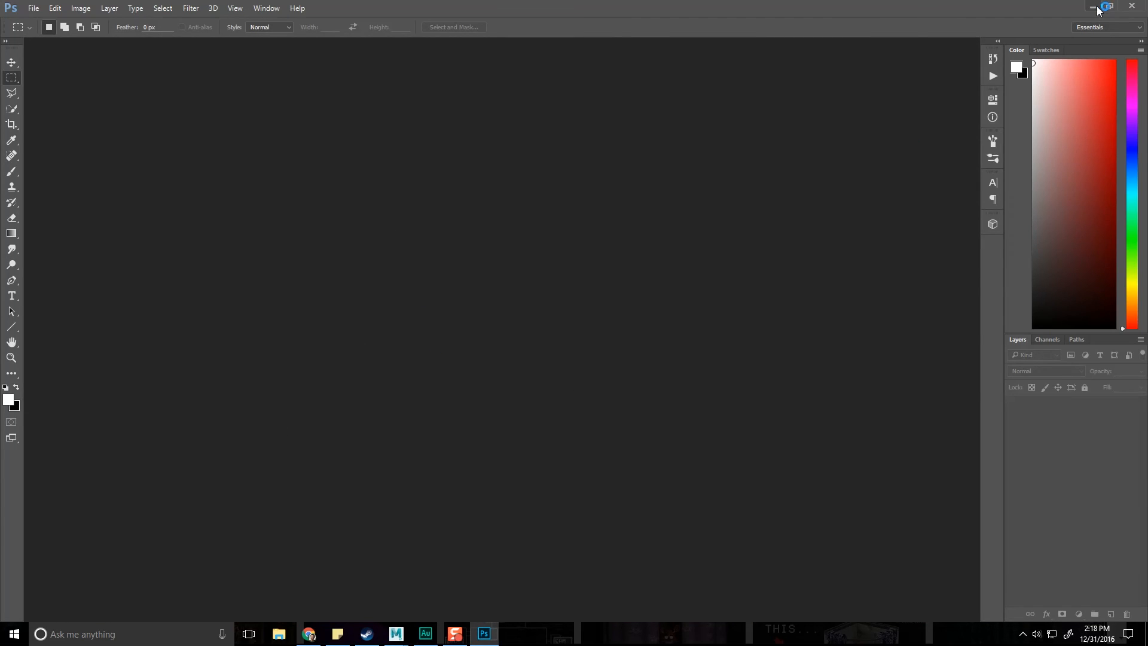
left_click(1098, 7)
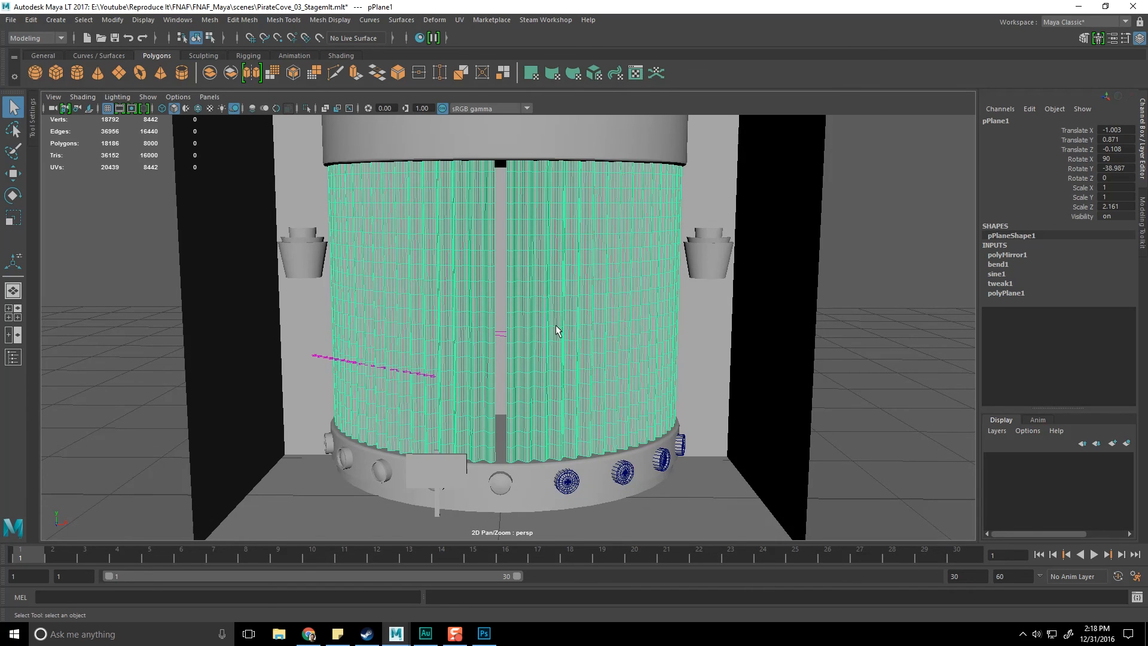
- Inspect the curtain's UV layout in the UV Editor and close the editor
left_click(178, 20)
mouse_move(194, 67)
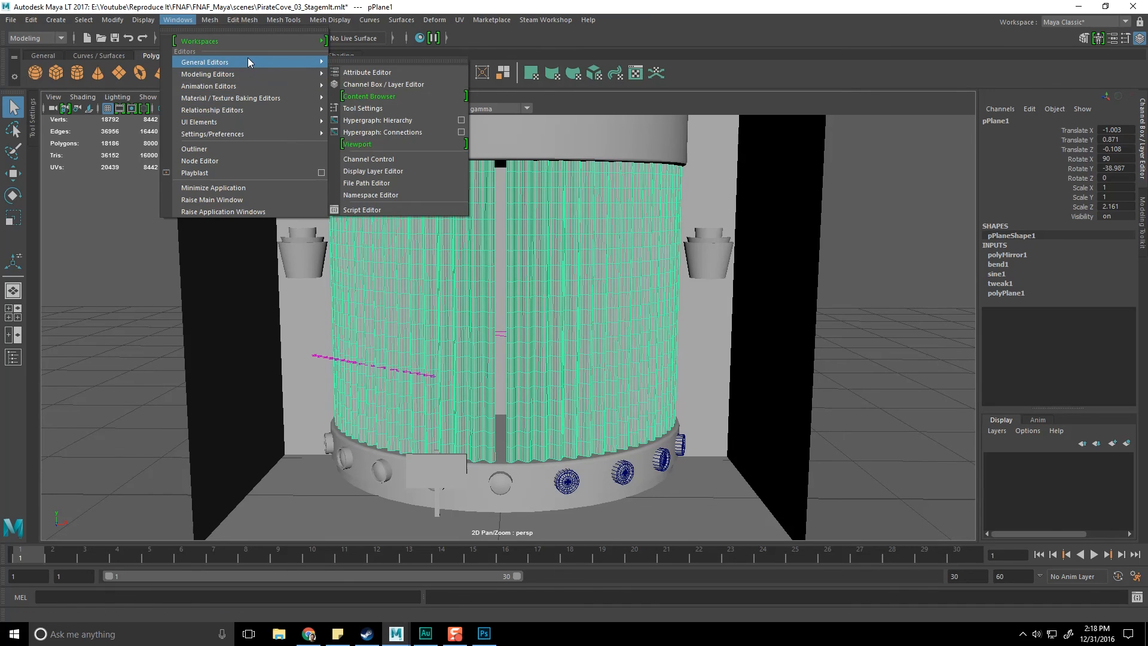
mouse_move(246, 76)
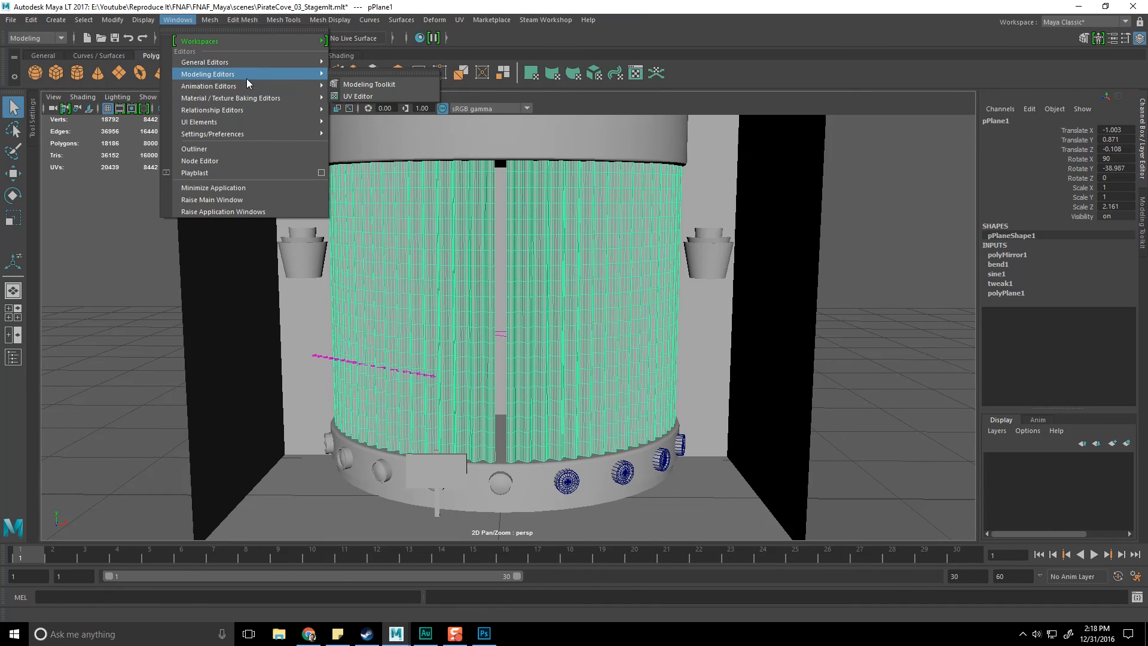
left_click(373, 93)
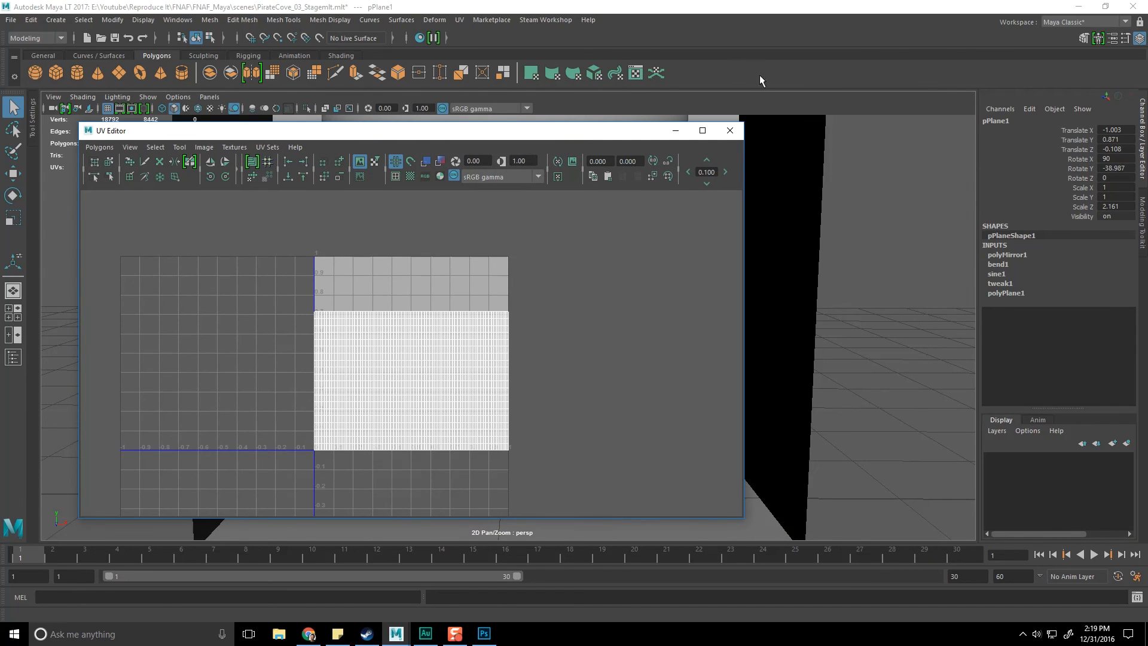
left_click(736, 129)
- Switch to Photoshop and create a new document 4096 pixels wide and 4096 pixels high
left_click(483, 633)
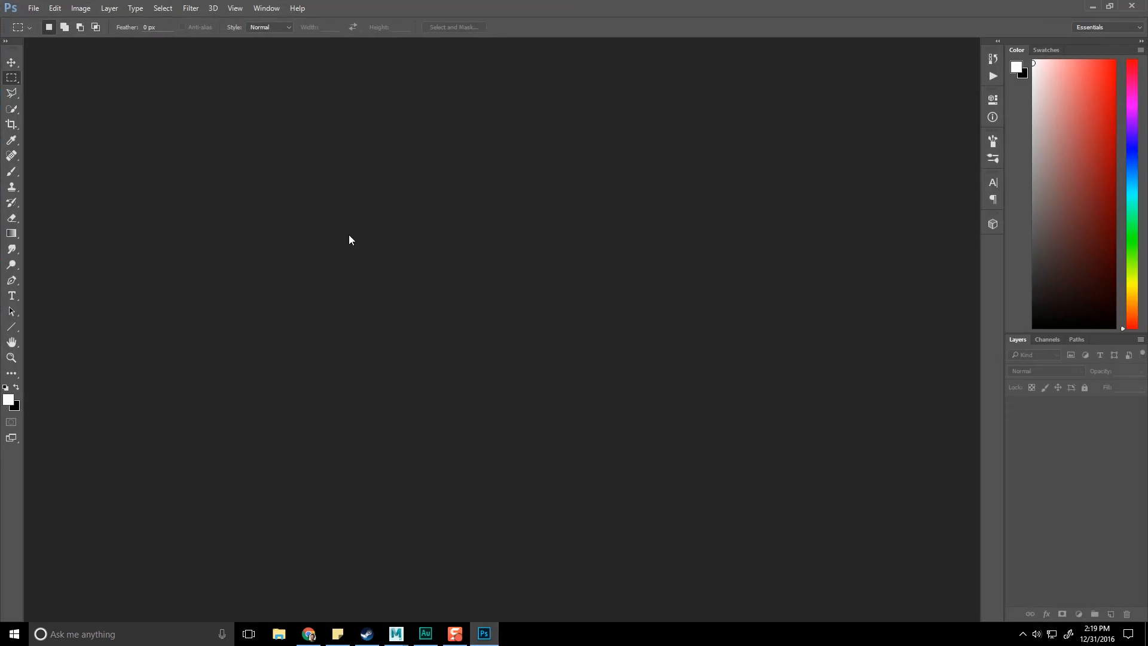
left_click(34, 8)
left_click(36, 18)
left_click(543, 209)
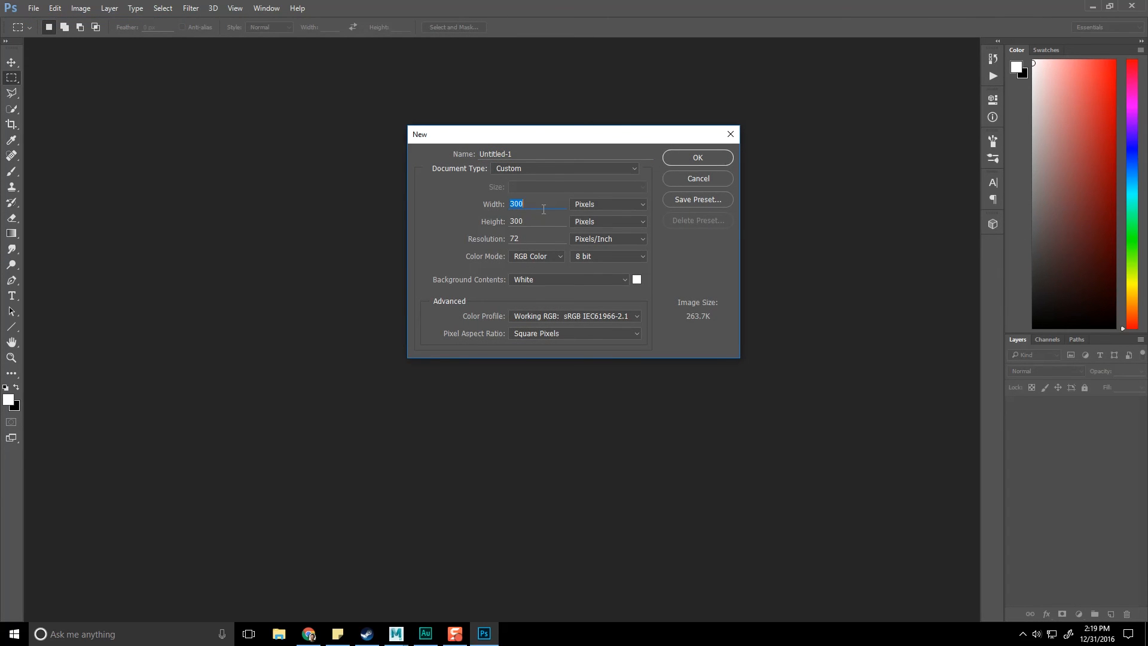
type("40")
type("4096")
key("Return")
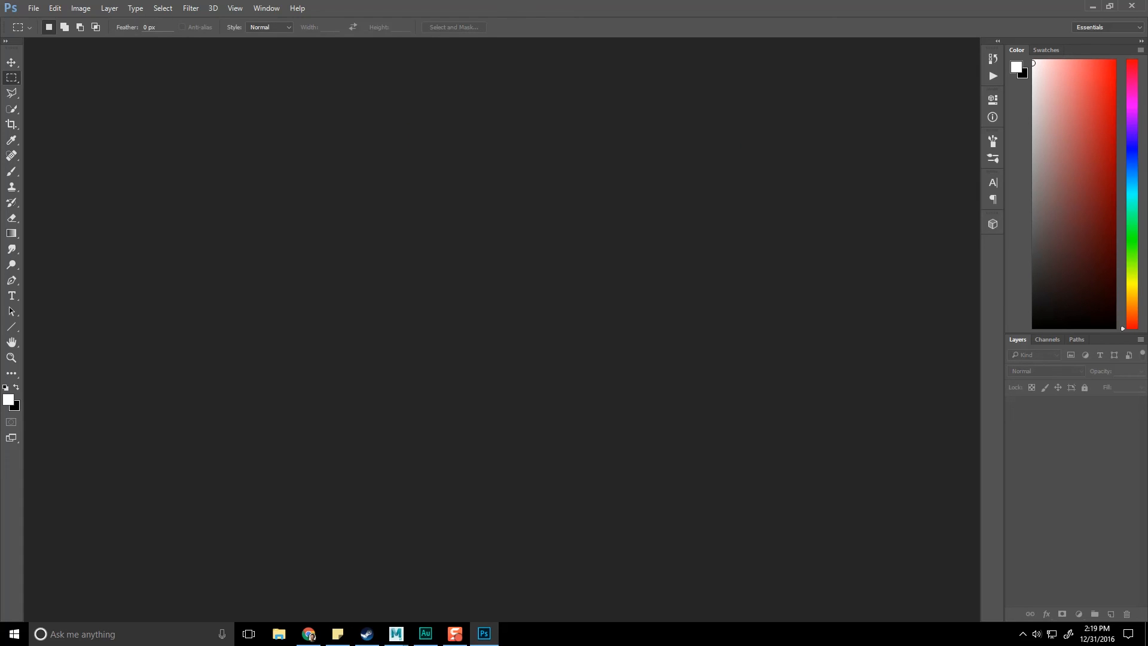
- Activate the Brush tool, enable Shape Dynamics, Scattering and Dual Brush, and browse the dual brush tips
key("b")
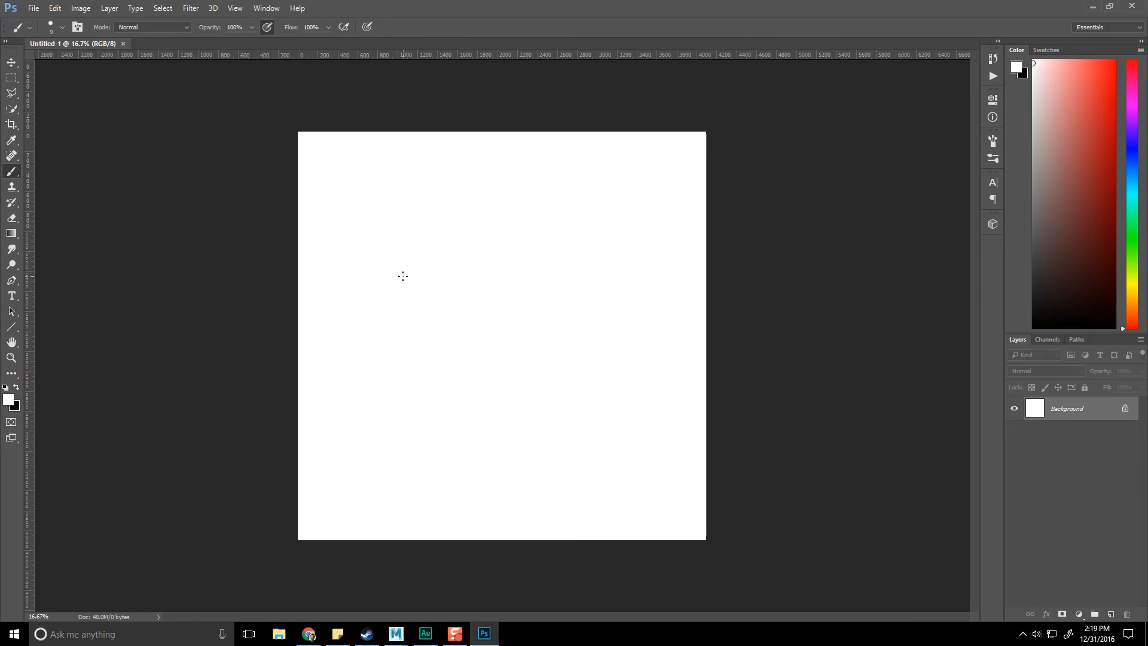
key("F5")
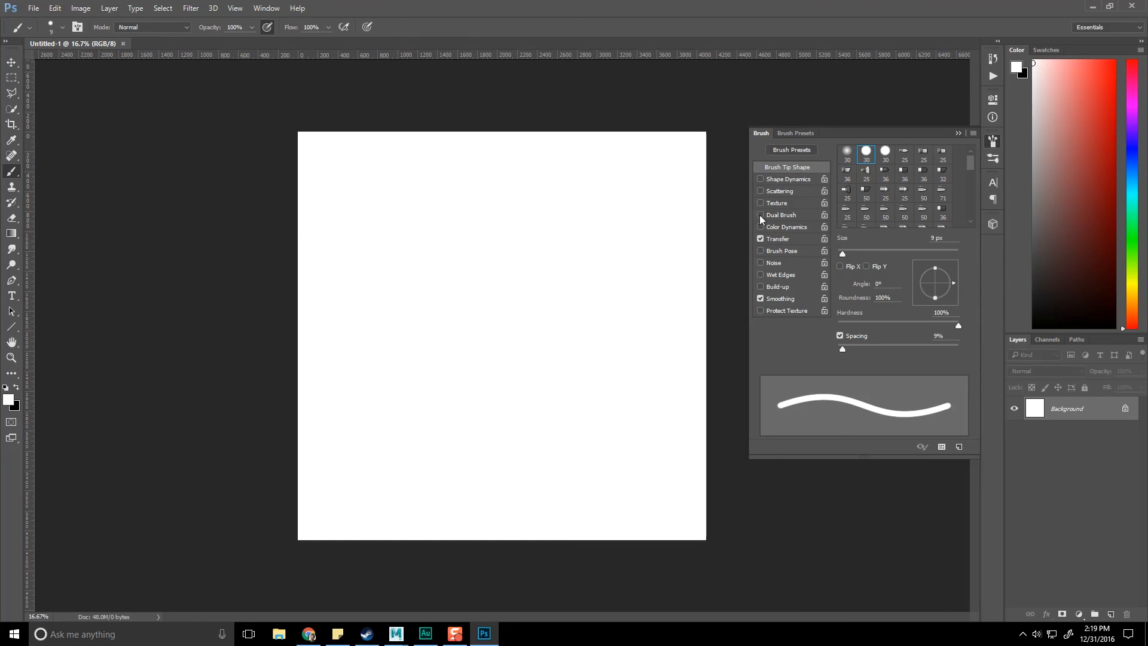
left_click(761, 179)
left_click(792, 177)
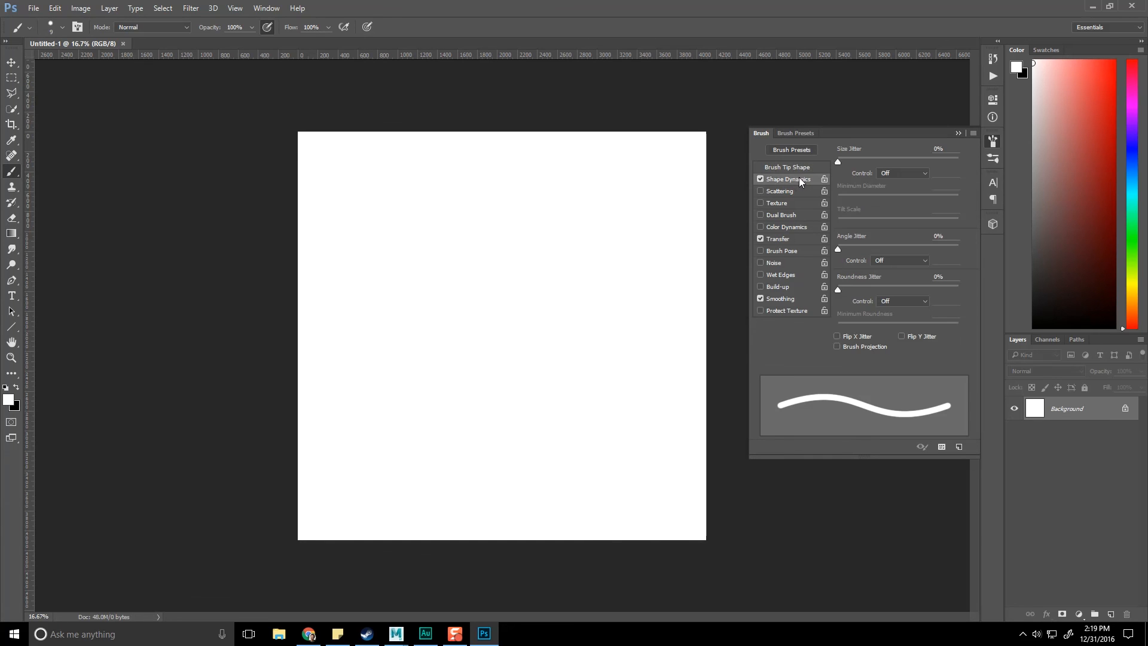
left_click(805, 192)
left_click(801, 215)
scroll(892, 255, "up", 5)
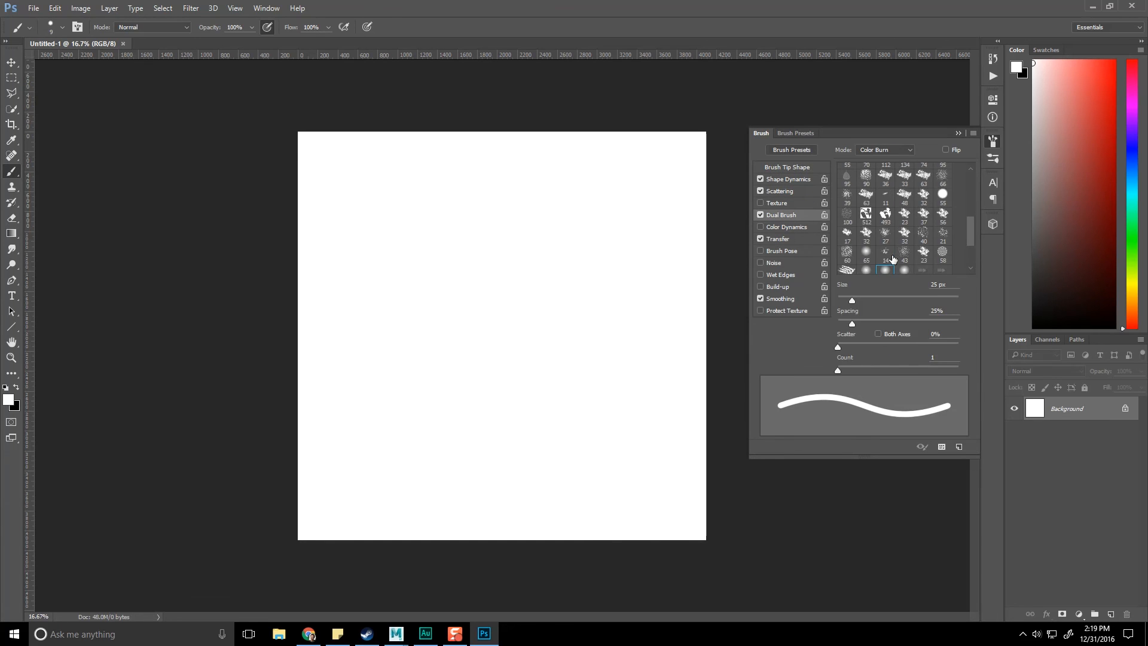
scroll(895, 259, "up", 3)
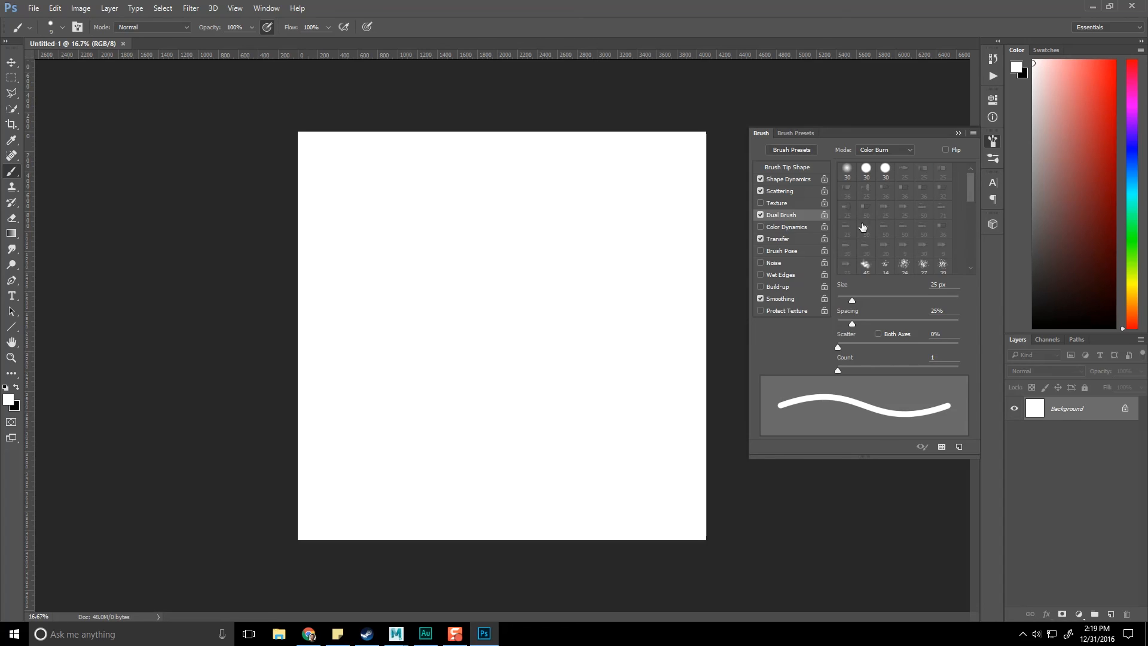
- Enable the Texture brush option and go through the Color Dynamics and Transfer settings
left_click(805, 191)
left_click(802, 181)
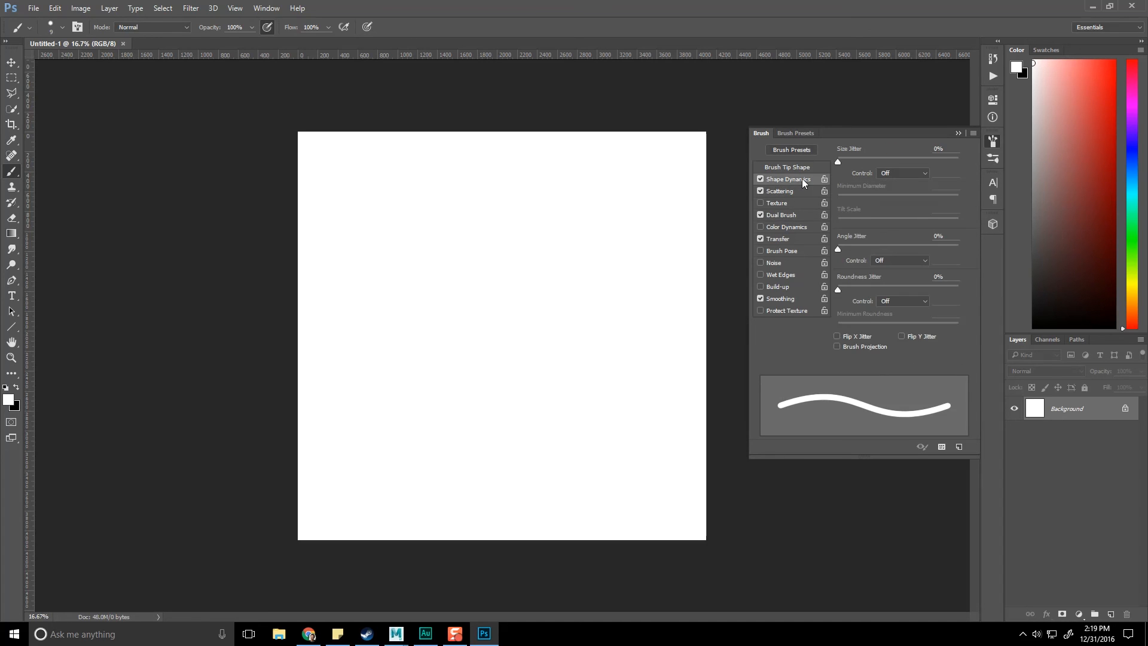
left_click(777, 203)
left_click(858, 157)
left_click(877, 134)
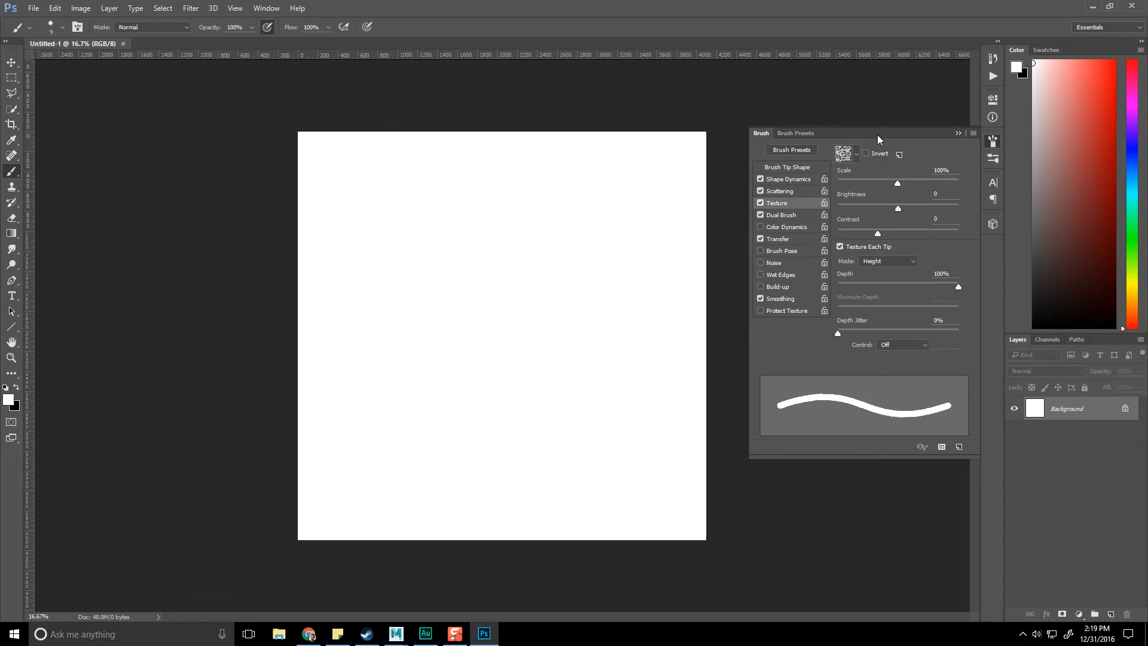
left_click(788, 226)
left_click(790, 239)
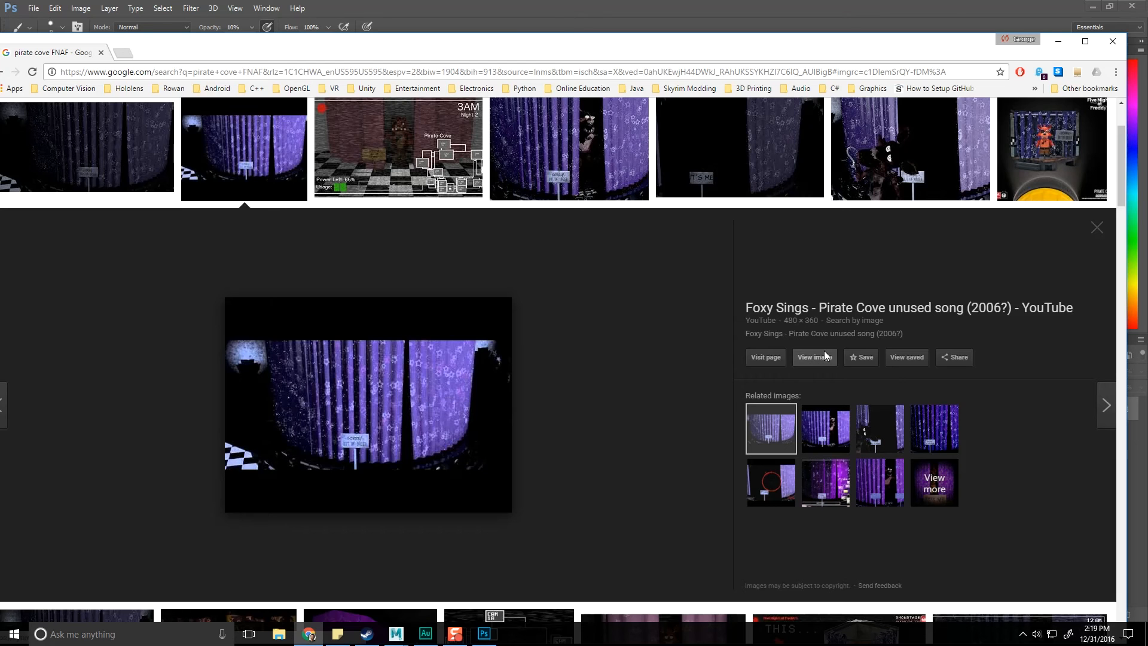
- Open the Pirate Cove reference at full size in Chrome, enlarge it to 500% and study the curtain's star pattern
left_click(823, 353)
scroll(417, 342, "up", 3, "ctrl")
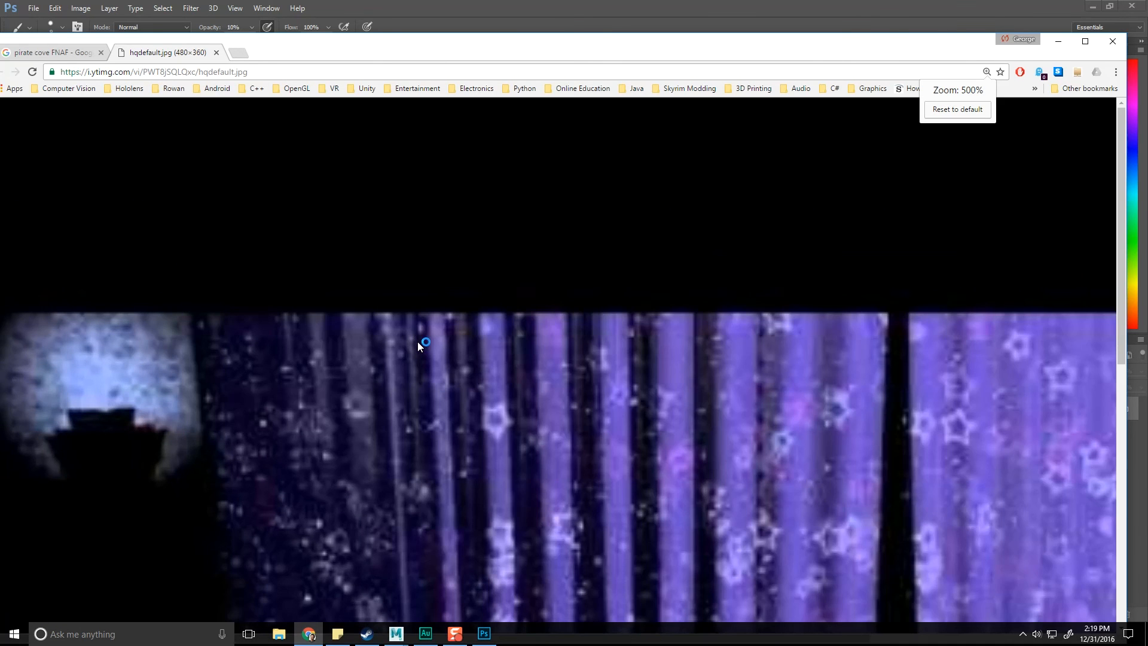
scroll(558, 392, "down", 5)
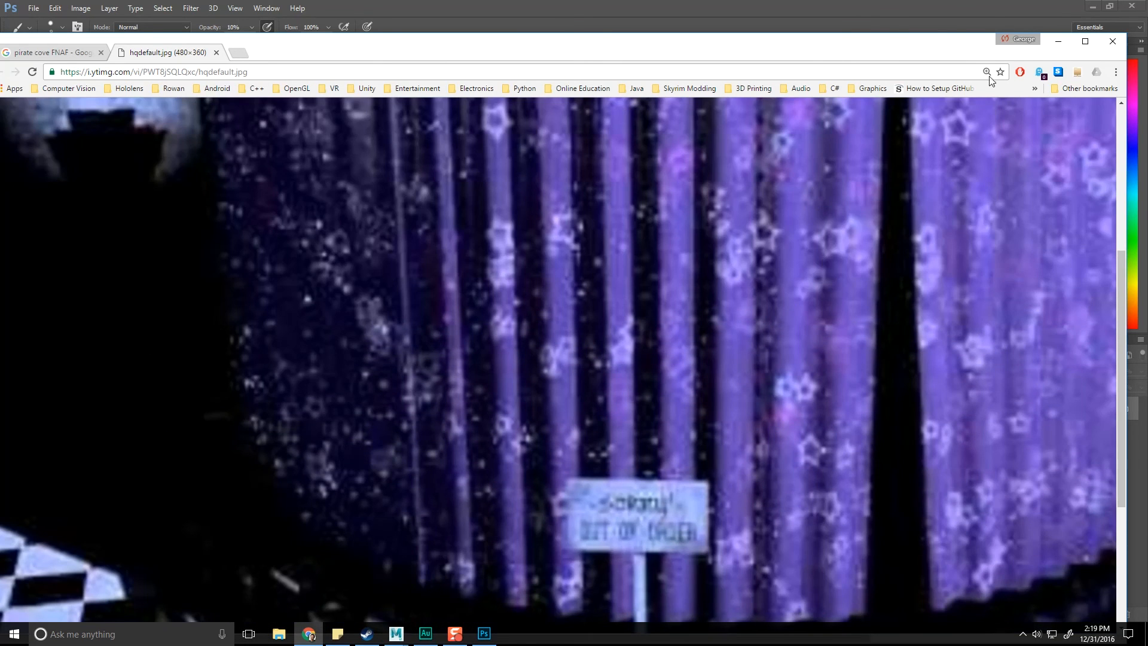
left_click(1057, 41)
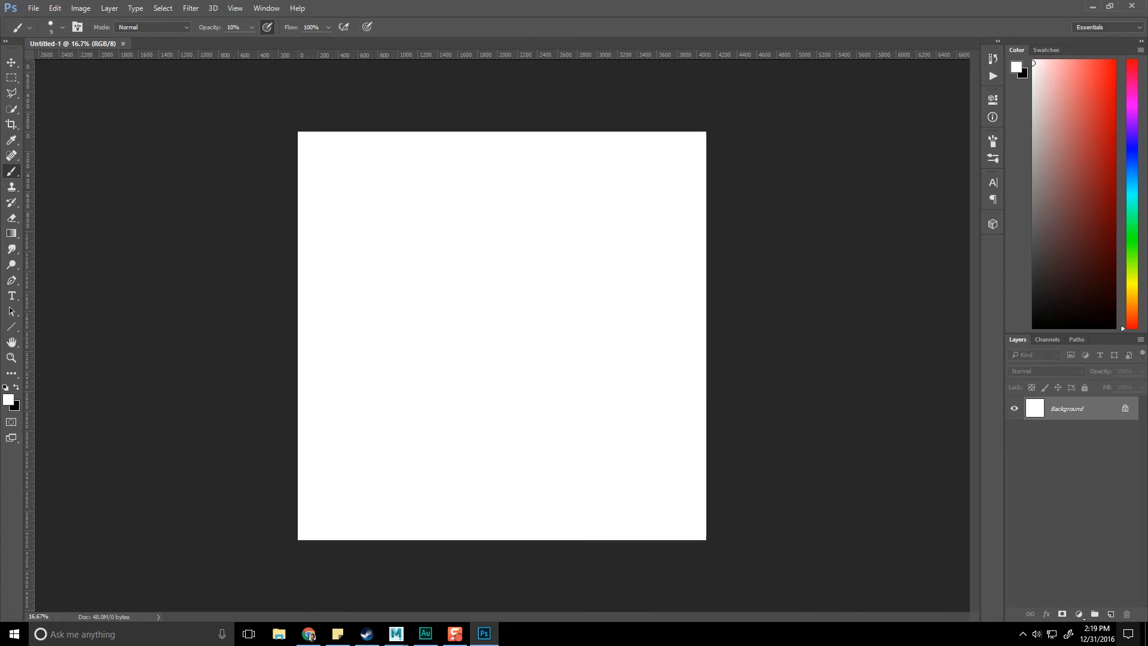
- Add a new empty layer and delete the white Background layer
left_click(1111, 614)
left_click_drag(1068, 432, 1126, 614)
- Look through the Custom Shape presets for a star shape
left_click(15, 328)
left_click(12, 311)
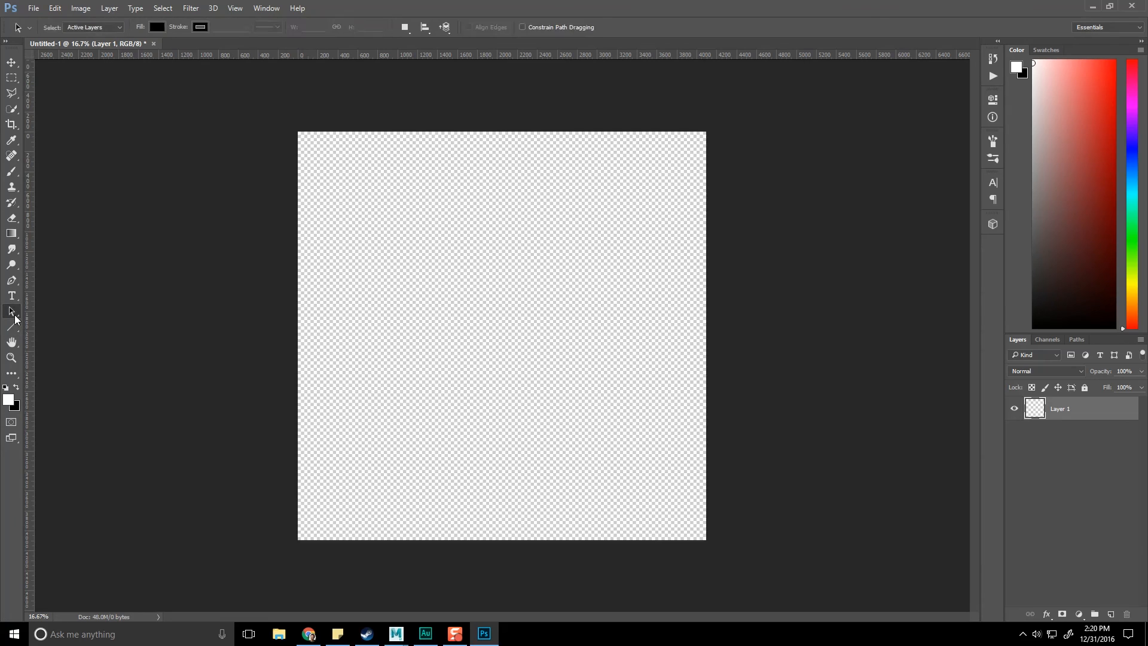
left_click(12, 327)
left_click(86, 383)
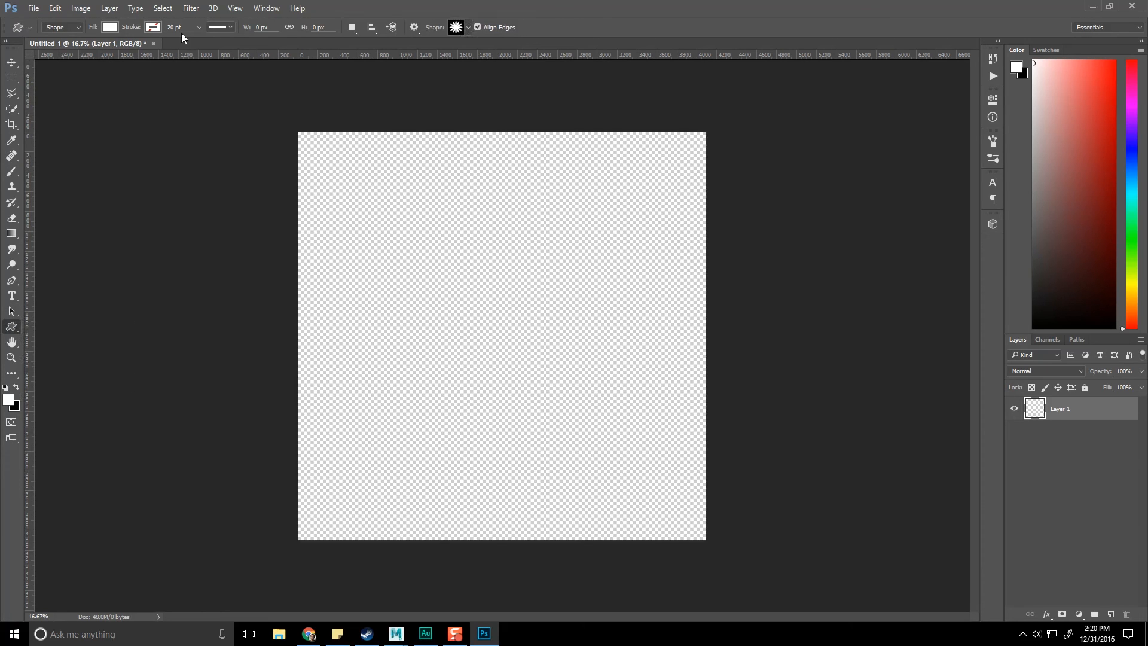
left_click(468, 27)
scroll(505, 90, "up", 3)
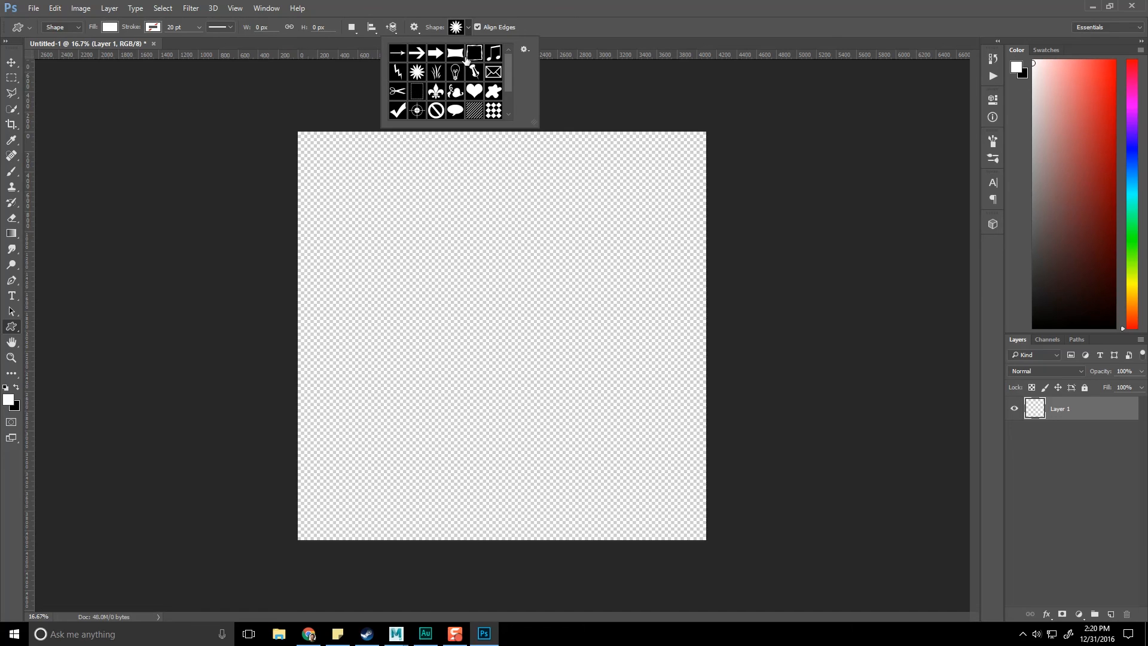
left_click(468, 27)
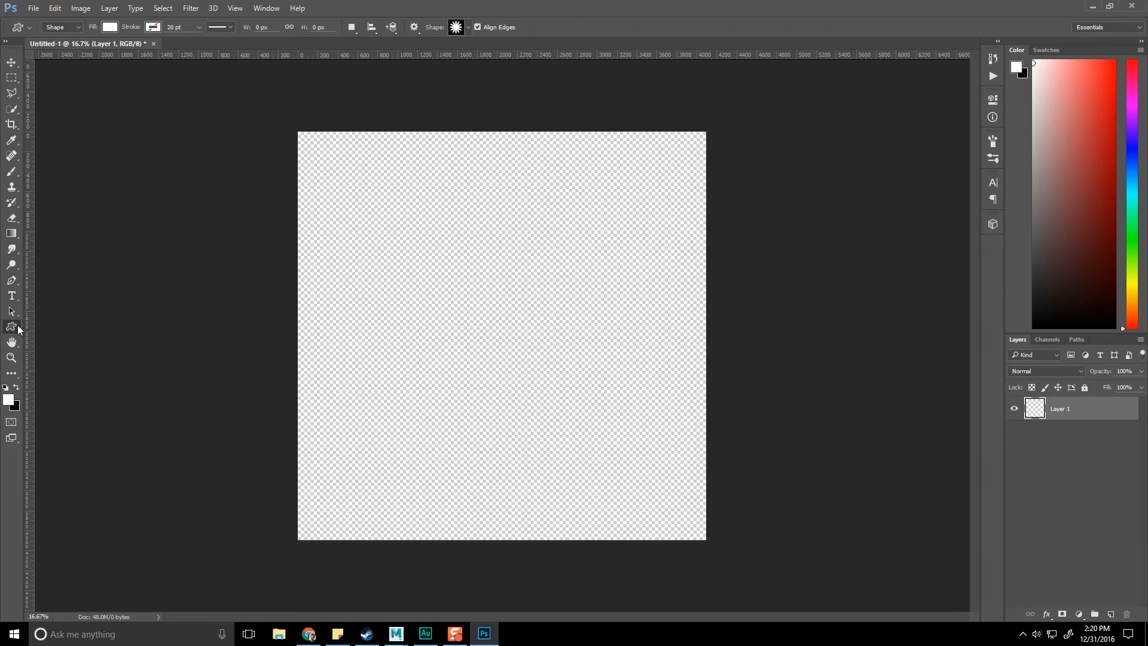
- Activate the Line tool and show the grid over the canvas
right_click(11, 327)
left_click(84, 374)
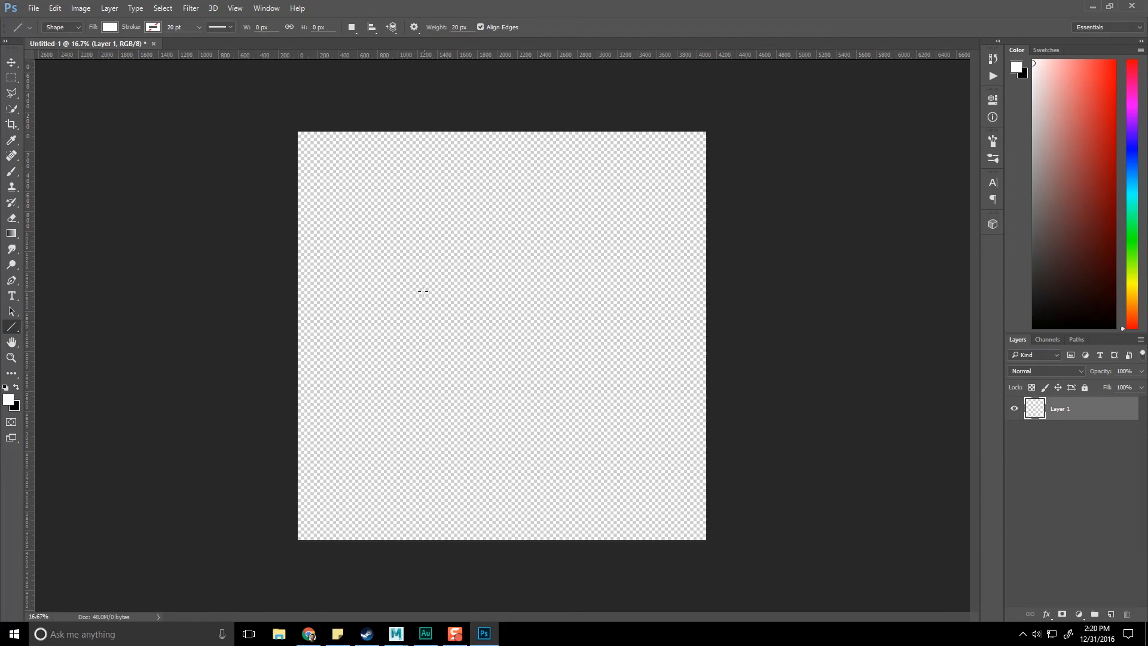
key("ctrl+apostrophe")
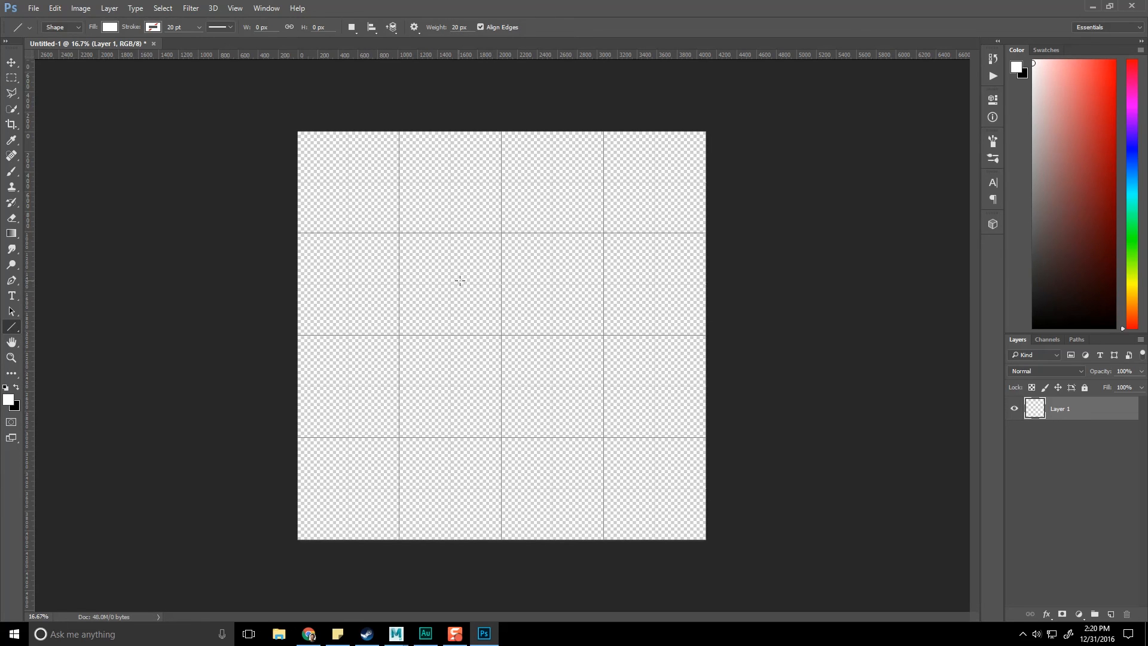
- Draw a test line, undo it, and turn off the Line tool's end arrowhead
left_click_drag(434, 290, 479, 161)
key("ctrl+z")
left_click(413, 27)
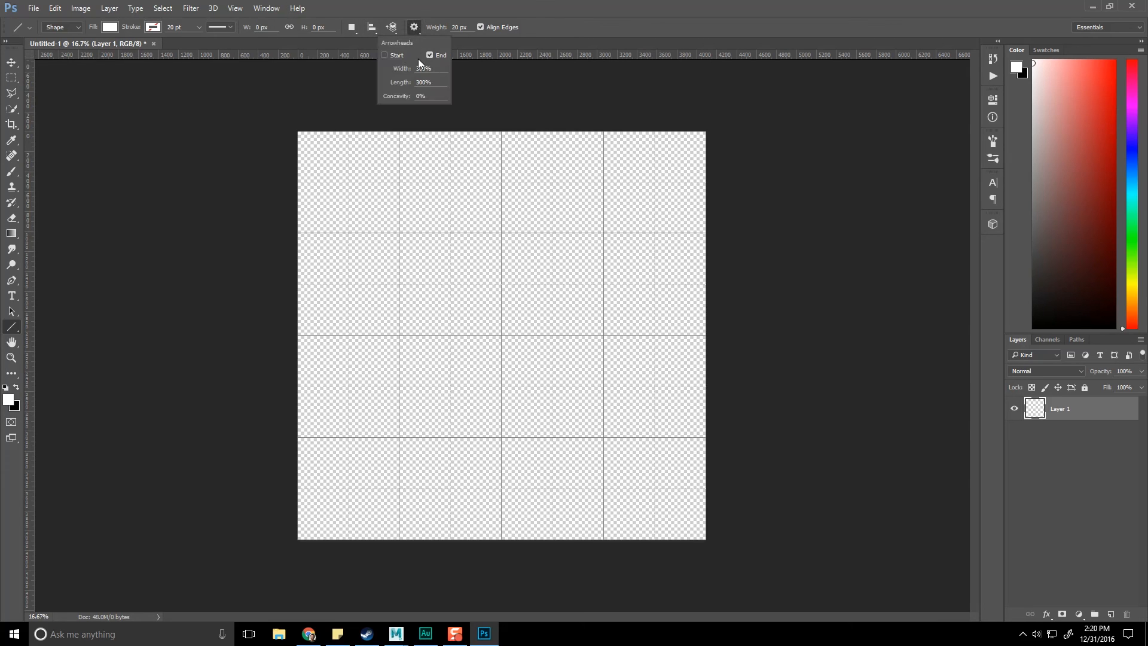
left_click(580, 1)
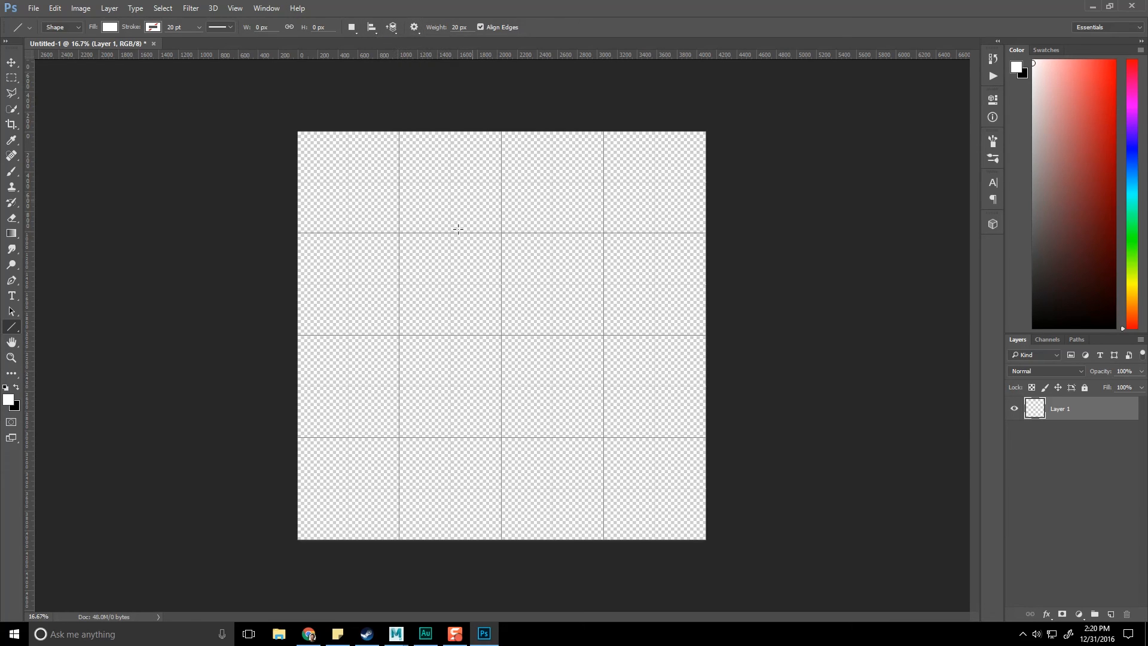
- Draw a five-pointed star outline across the whole canvas from connected white lines with a 20 px weight
mouse_move(424, 287)
left_mouse_down()
mouse_move(502, 131)
mouse_move(558, 284)
mouse_move(680, 318)
mouse_move(706, 297)
left_mouse_up()
left_click_drag(706, 296, 576, 375)
left_click_drag(576, 375, 502, 420)
left_click_drag(502, 421, 311, 533)
left_click_drag(311, 534, 411, 379)
left_click_drag(412, 379, 304, 305)
- Select all the star's line layers and merge them into one shape layer
key("m")
left_click(1093, 603, "shift")
right_click(1093, 603)
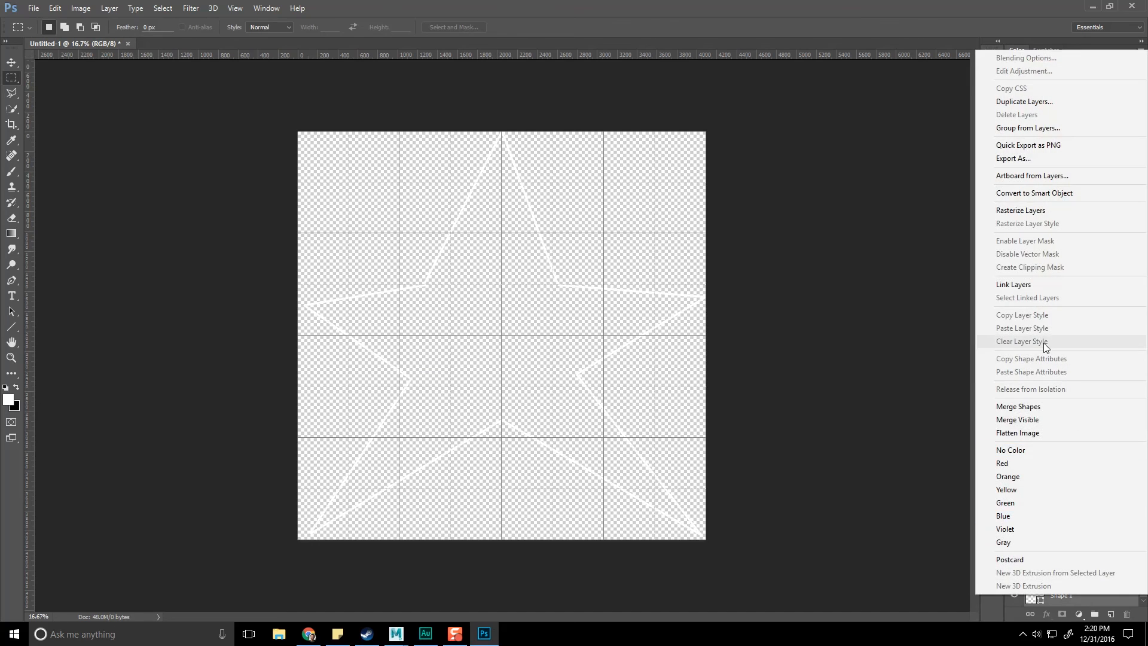
left_click(1027, 407)
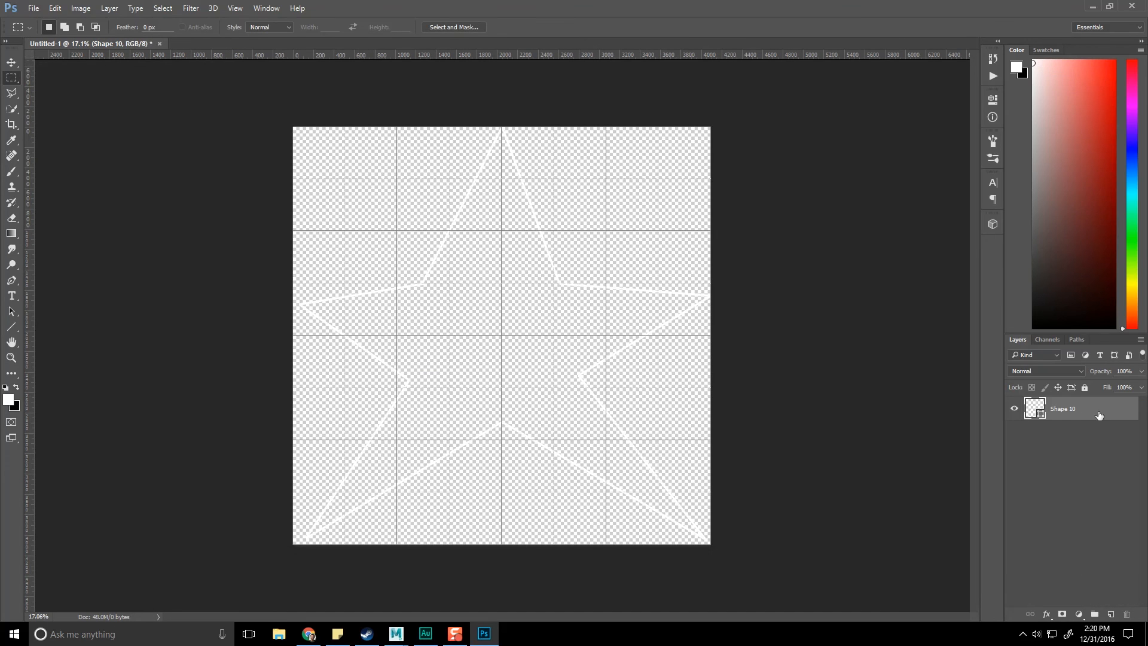
- Add an empty layer, select it with the star shape, rasterize both and merge them into one layer
left_click(1109, 614)
left_click(1100, 439, "shift")
right_click(1086, 422)
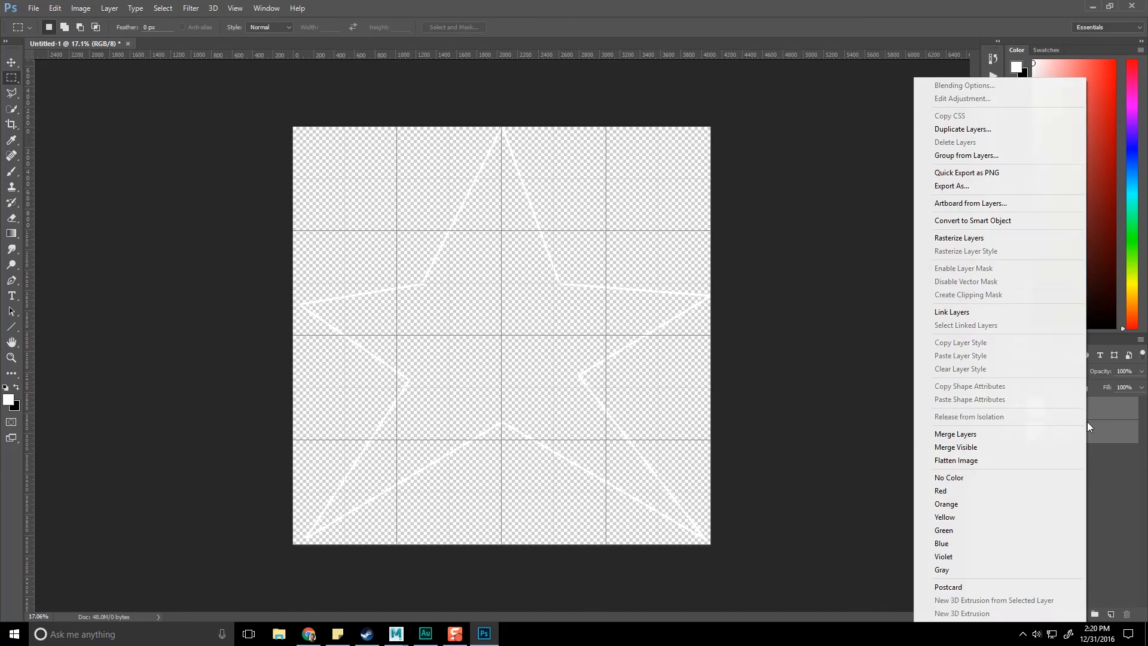
left_click(960, 238)
right_click(1096, 436)
left_click(986, 435)
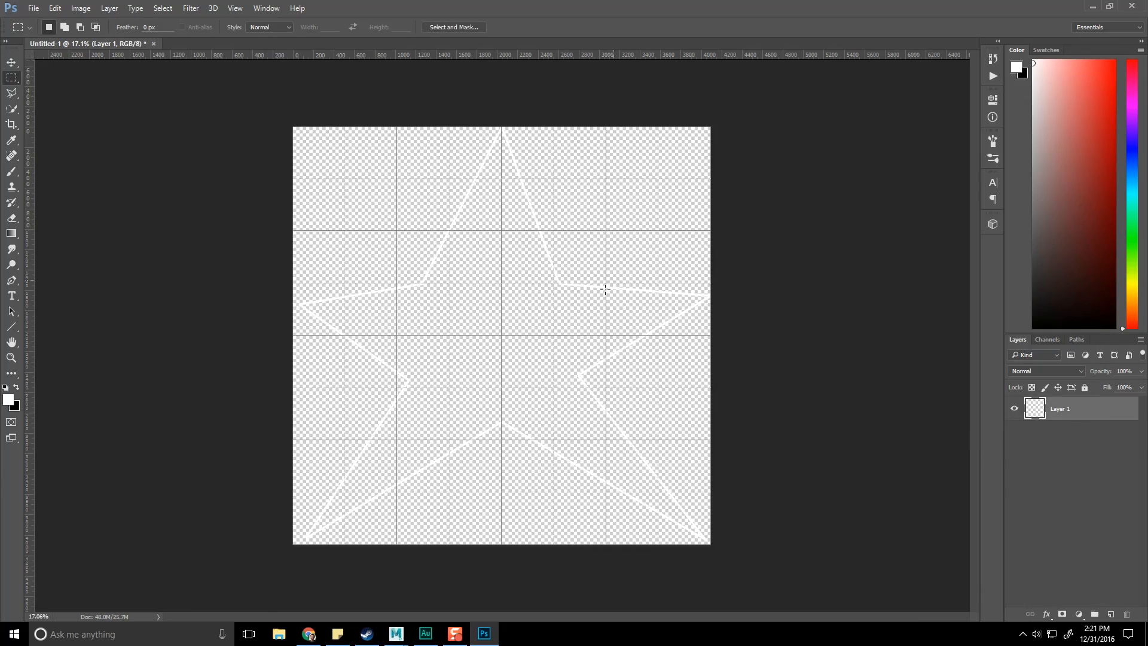
- Check the star outline up close, fit the canvas on screen, and view the star layer's Layer Style options without changing them
key("ctrl+plus")
key("b")
scroll(349, 272, "up", 5, "alt")
scroll(568, 296, "down", 8, "alt")
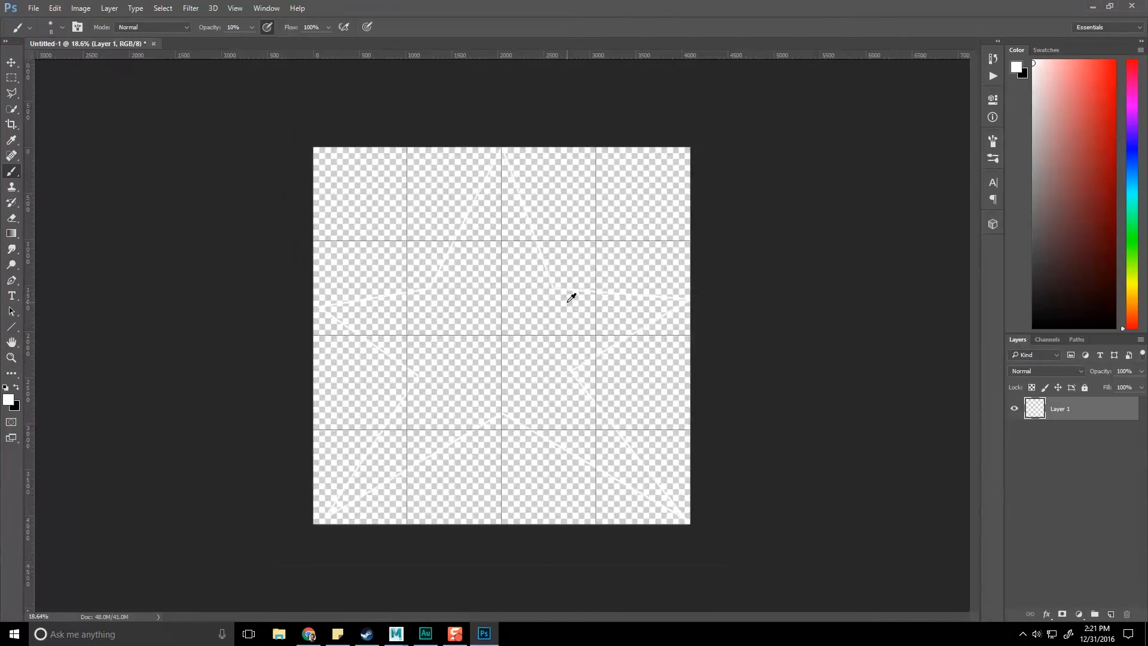
key("ctrl+0")
double_click(1105, 409)
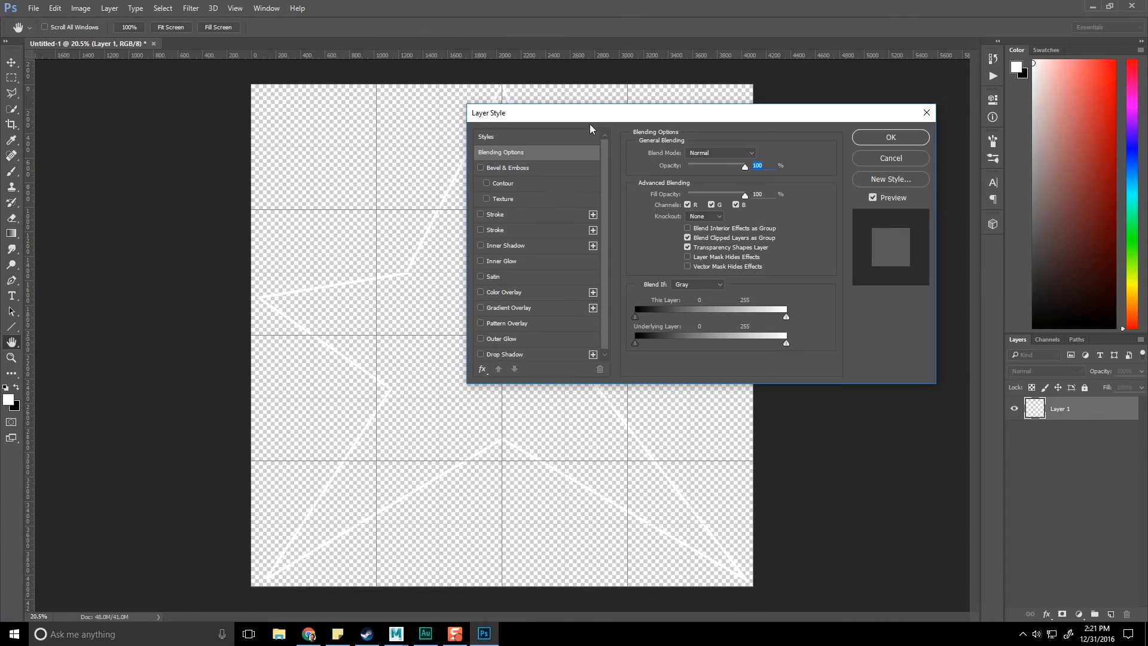
left_click(930, 132)
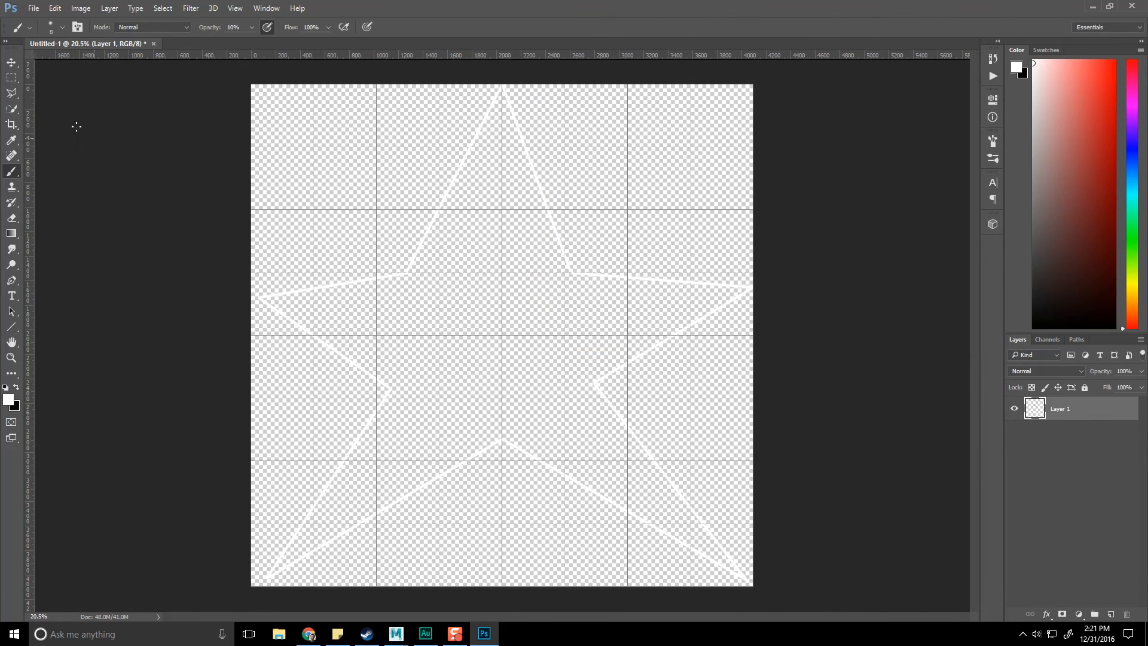
- Scale the star outline proportionally to about 87% so it sits inside the canvas edges, and apply the transform
key("ctrl+t")
left_click_drag(752, 85, 714, 116, "alt+shift")
left_click(11, 62)
left_click(513, 240)
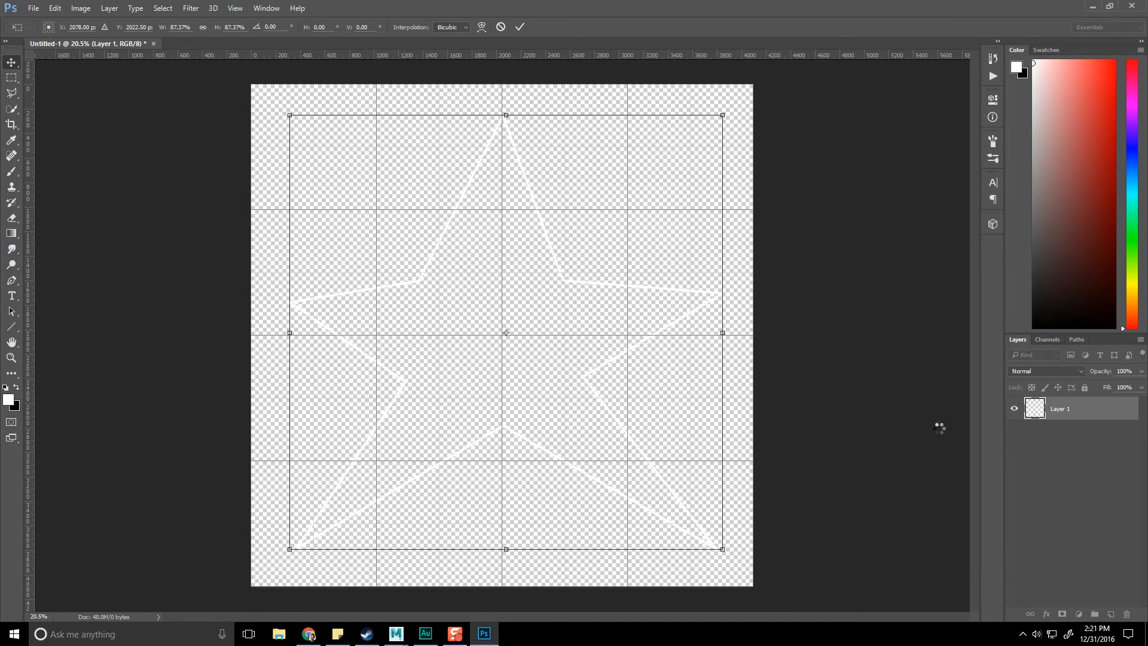
- Add a single Stroke effect to the star layer, leaving the second Stroke entry off
double_click(1097, 411)
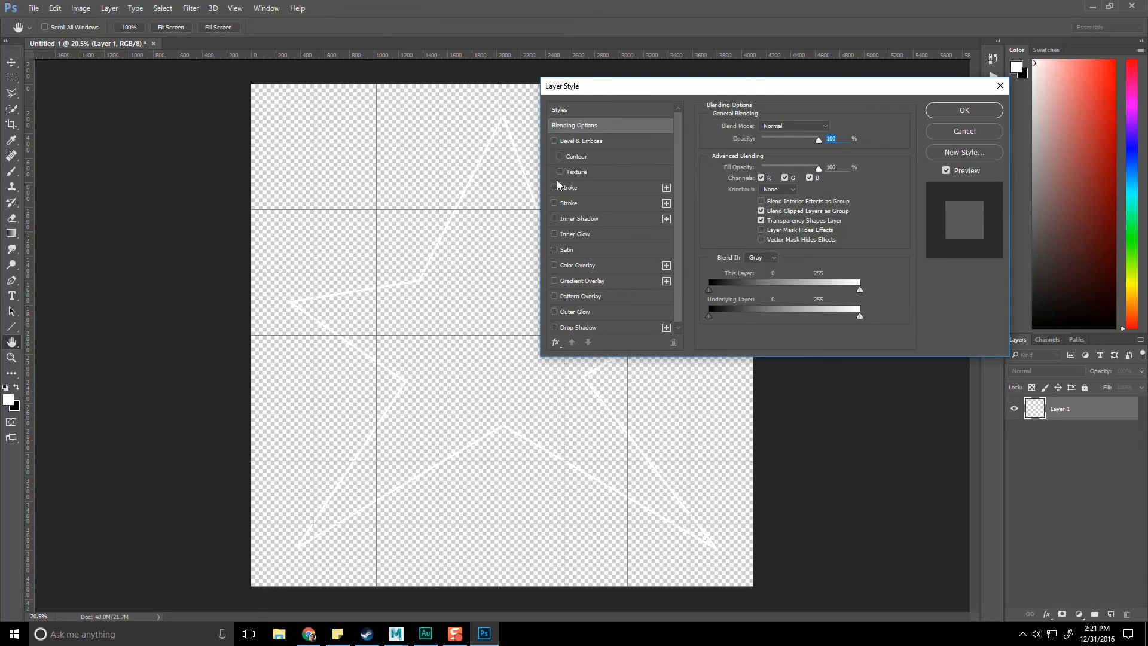
left_click(556, 187)
left_click(554, 203)
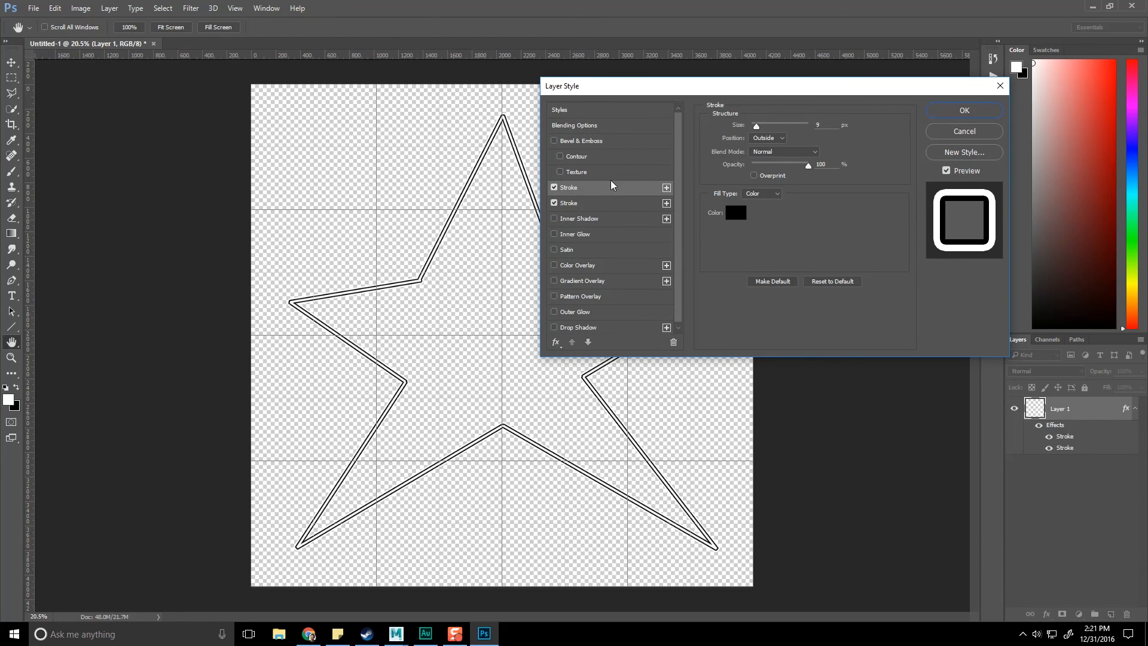
left_click(609, 202)
left_click(554, 203)
left_click(594, 187)
- Set the star's stroke colour to light grey dcdcdc and its size to 59 px
left_click(735, 211)
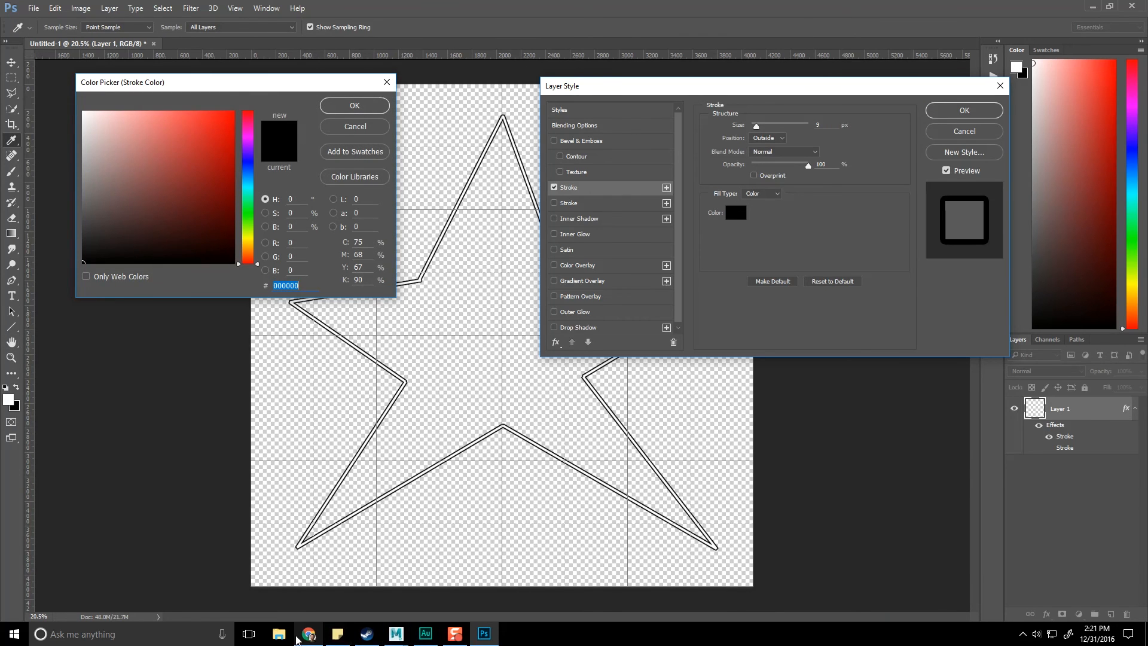
left_click(310, 633)
left_click(311, 636)
left_click_drag(172, 167, 82, 111)
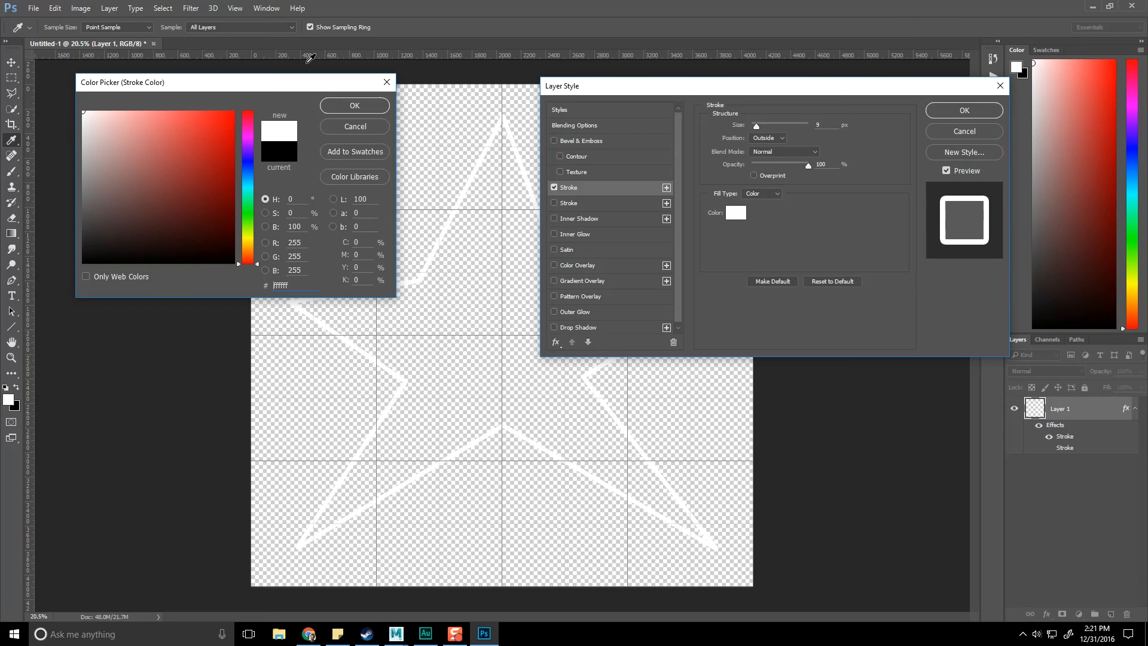
left_click(99, 122)
left_click(355, 106)
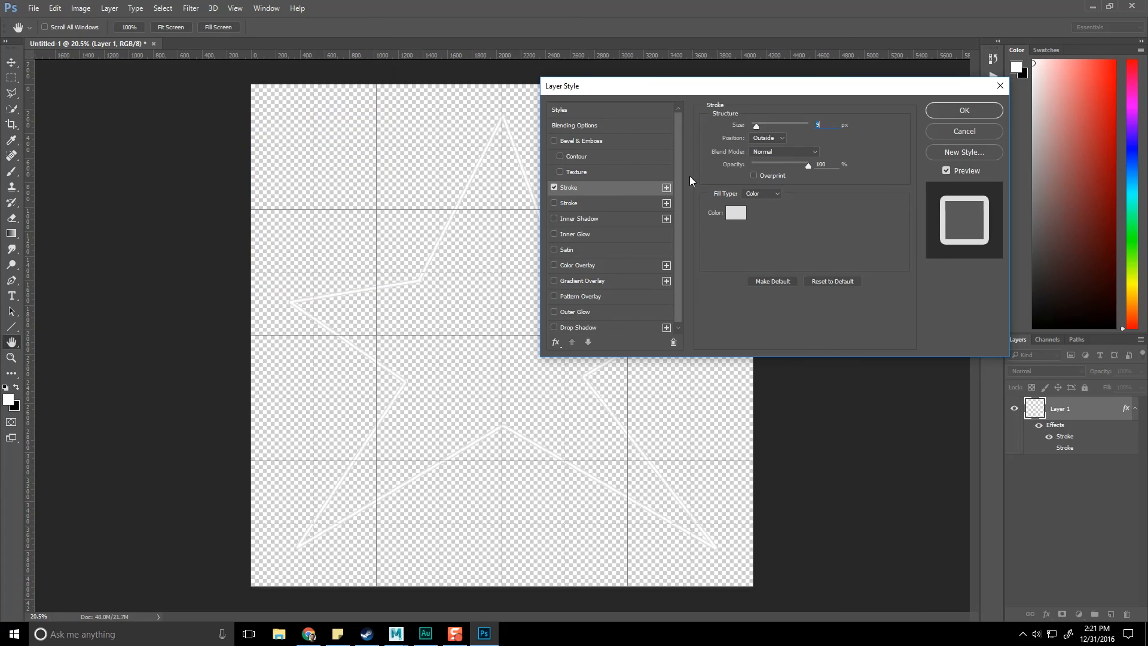
mouse_move(759, 123)
left_mouse_down()
mouse_move(781, 127)
mouse_move(768, 127)
left_mouse_up()
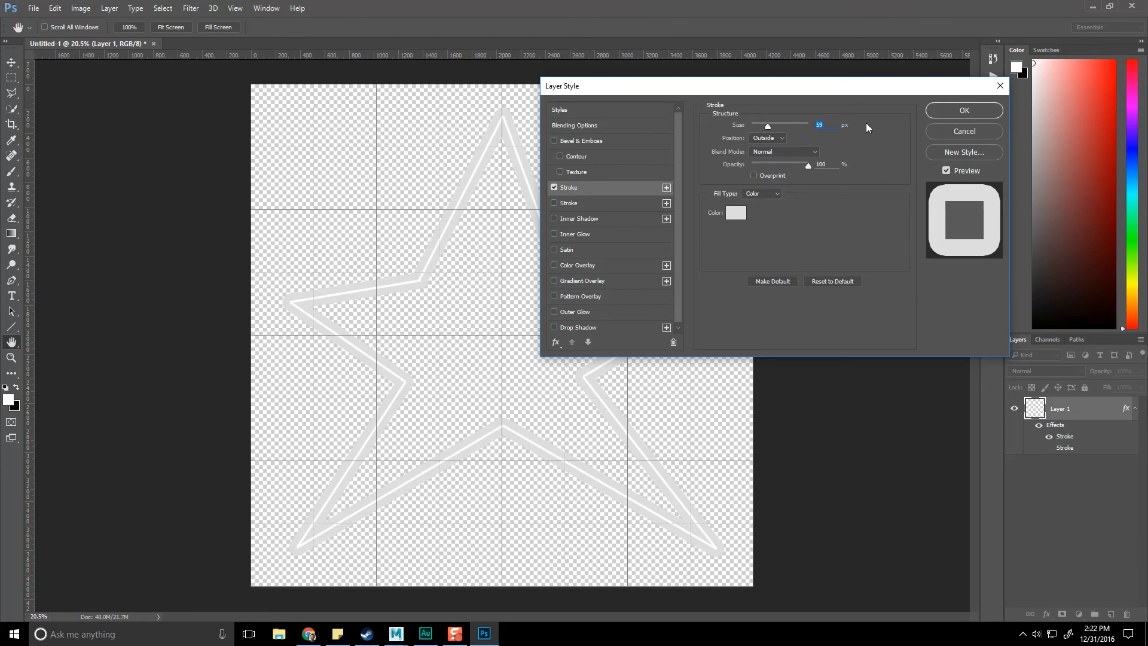
- Look up the stroke colour's RGB values and enable the Color Overlay effect on the star layer
left_click(727, 210)
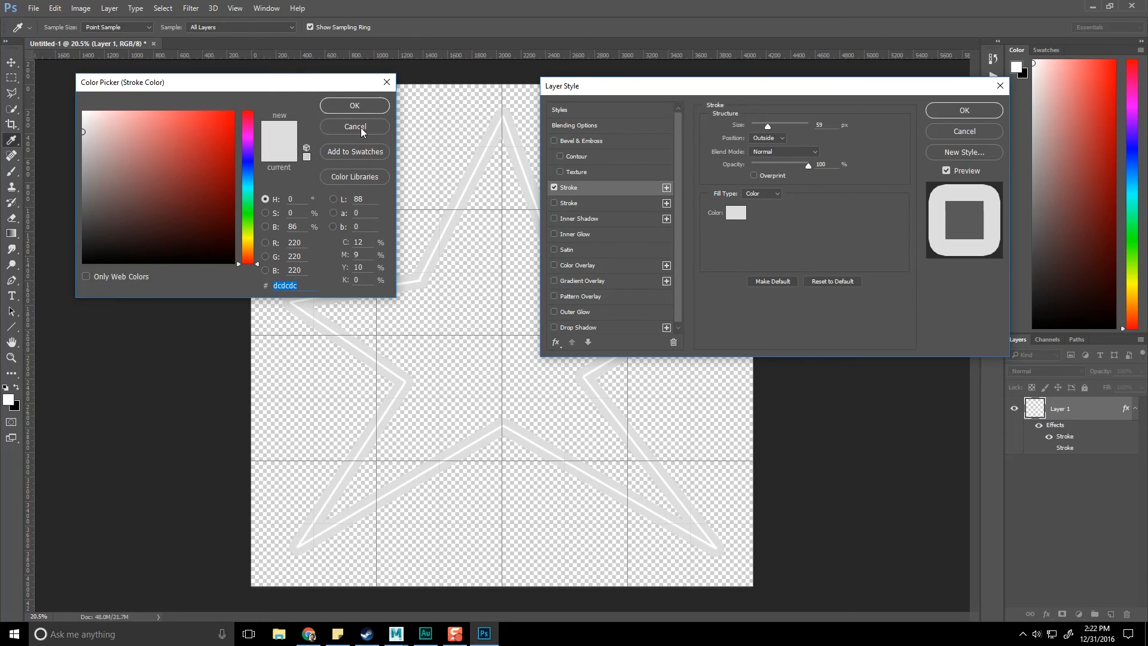
left_click(361, 127)
scroll(614, 263, "down", 1)
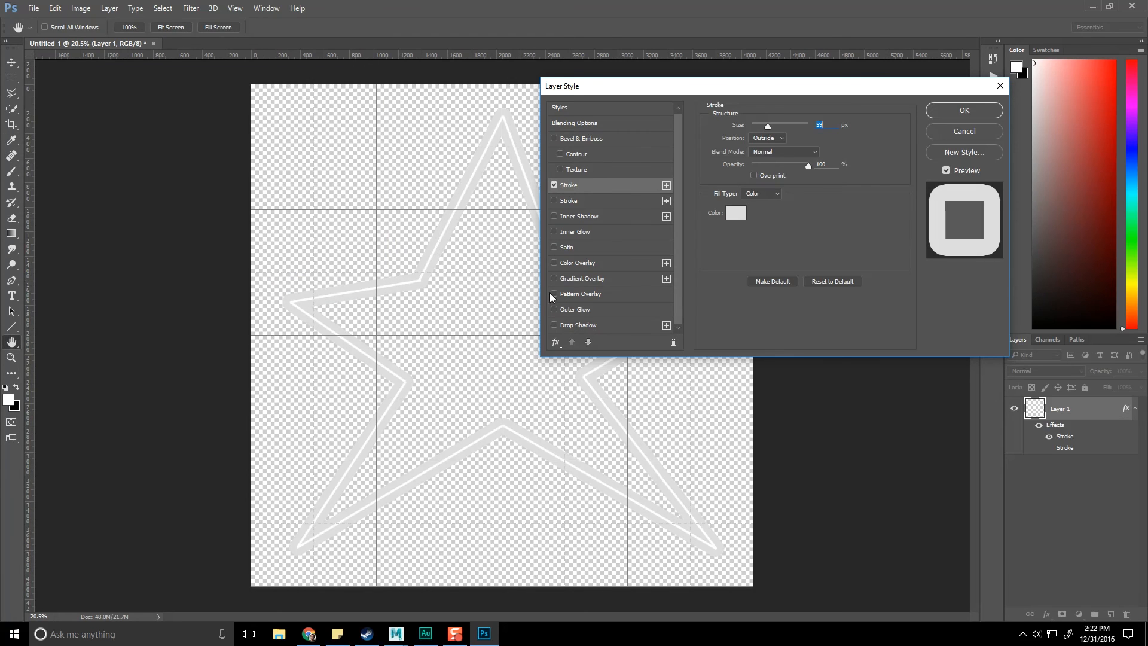
left_click(553, 263)
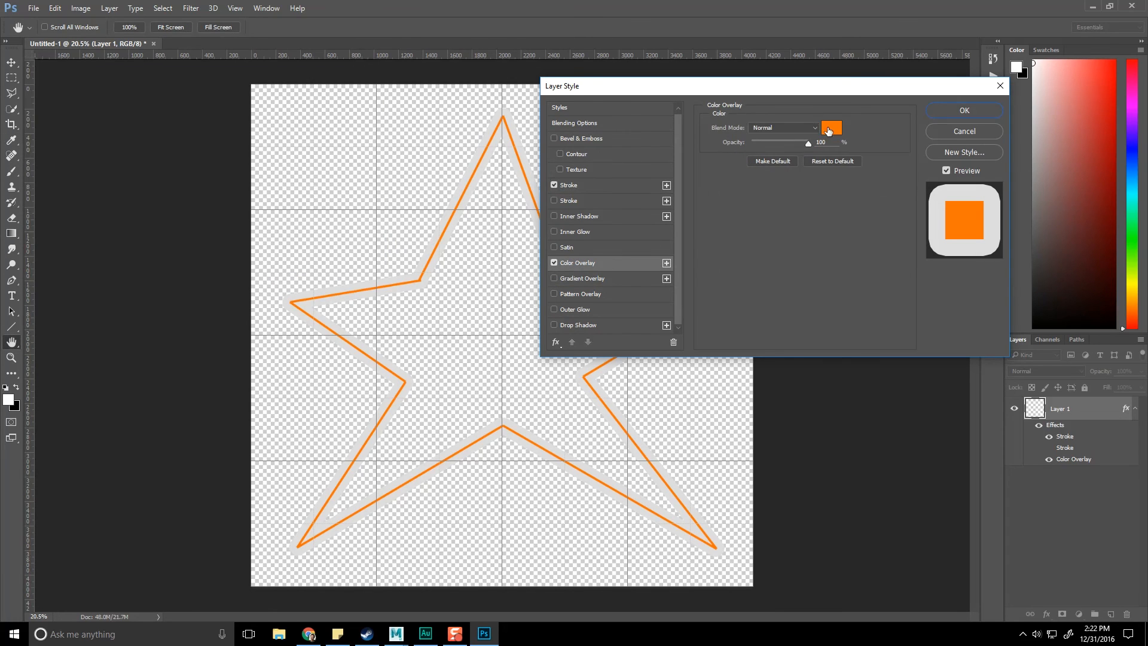
left_click(830, 128)
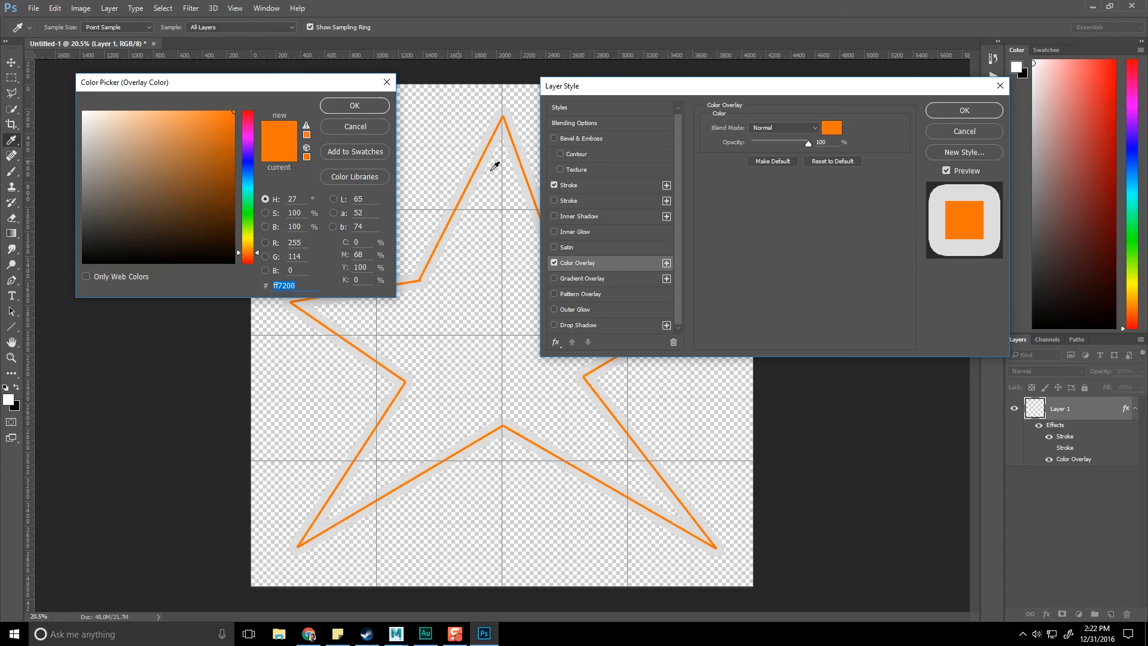
left_click(354, 108)
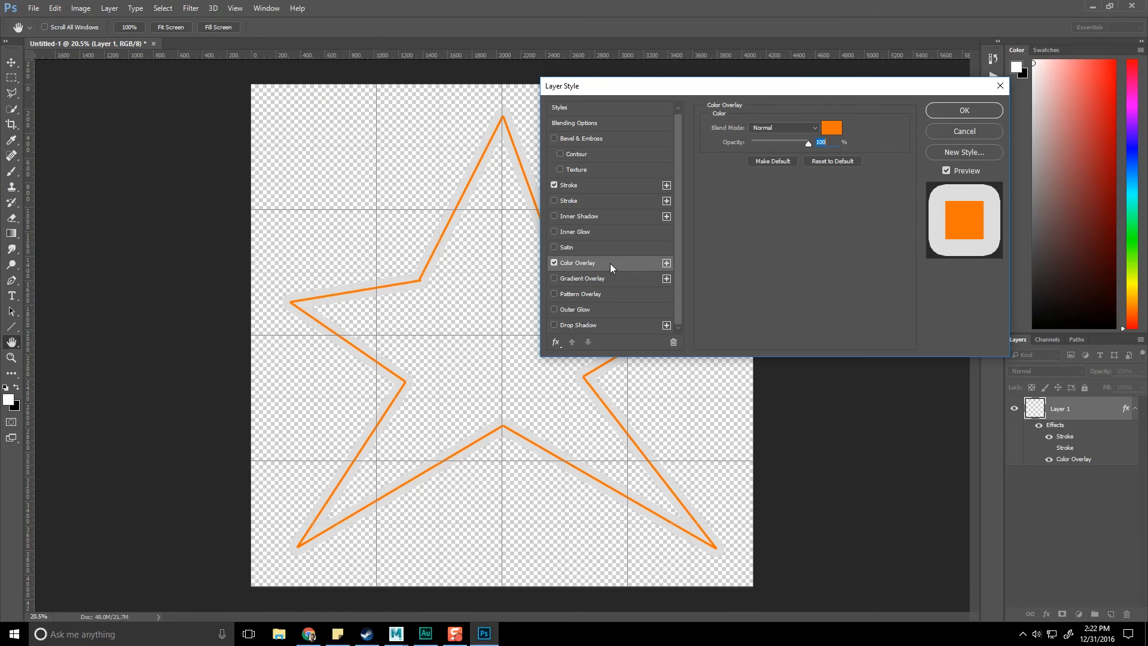
- Set the Color Overlay to RGB 220, 220, 220 and apply the layer style to the star
left_click(831, 129)
left_click(296, 242)
type("220")
key("Tab")
type("200")
key("Tab")
type("220220")
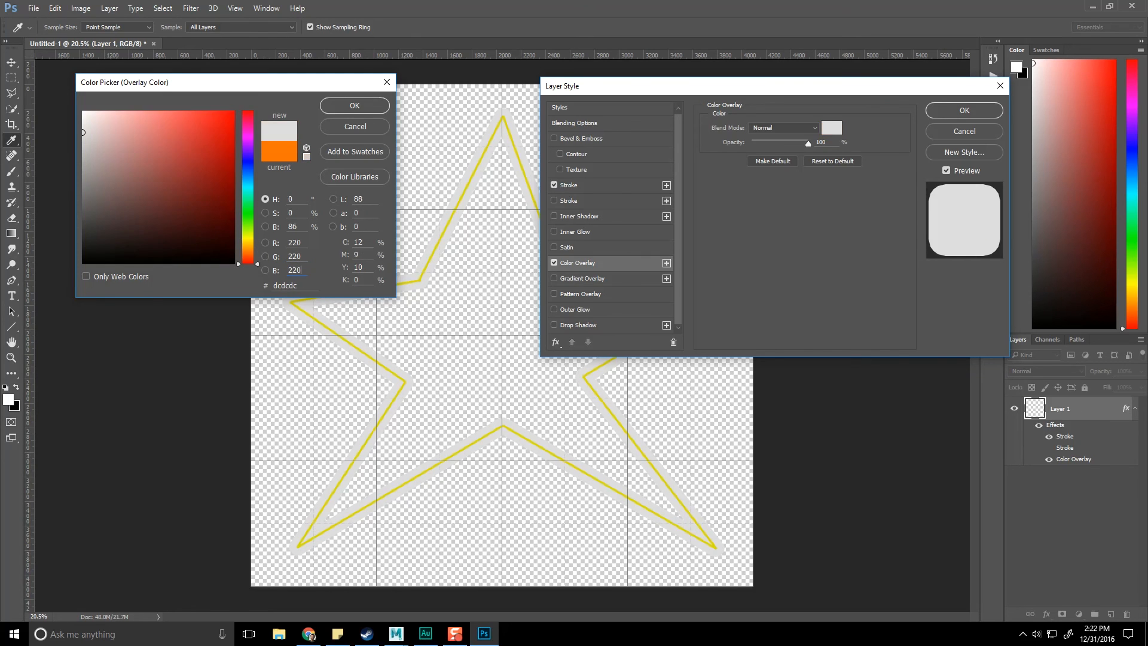
left_click(361, 106)
key("Return")
- Define the selected star as a brush preset named FNAF_STARs
left_click(11, 77)
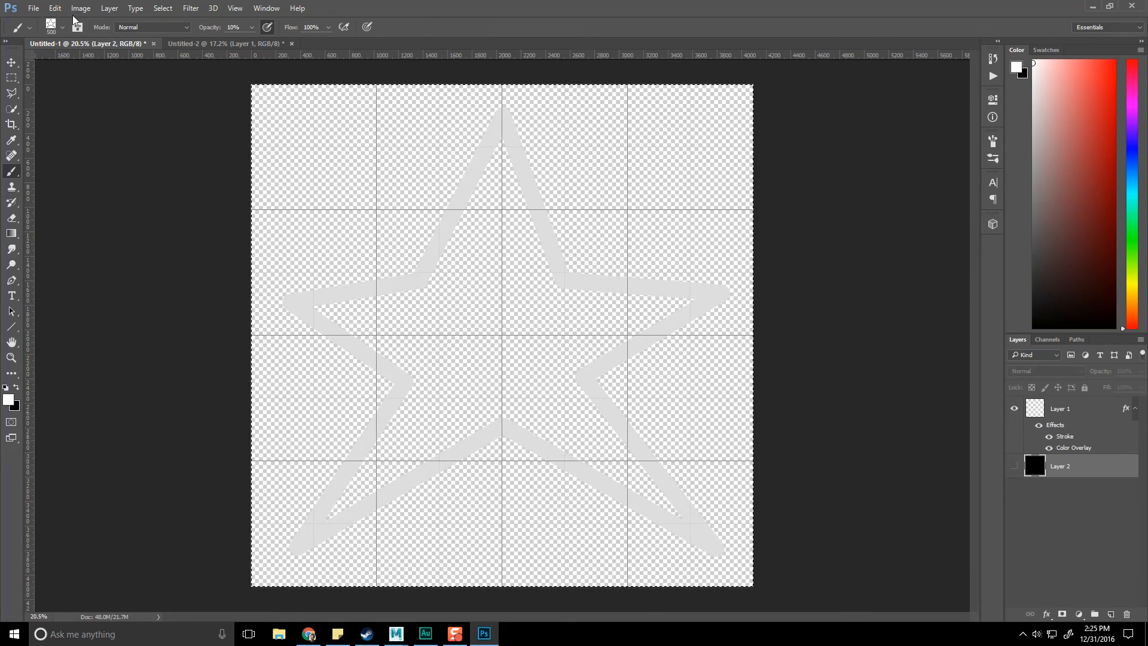
left_click(55, 7)
left_click(96, 292)
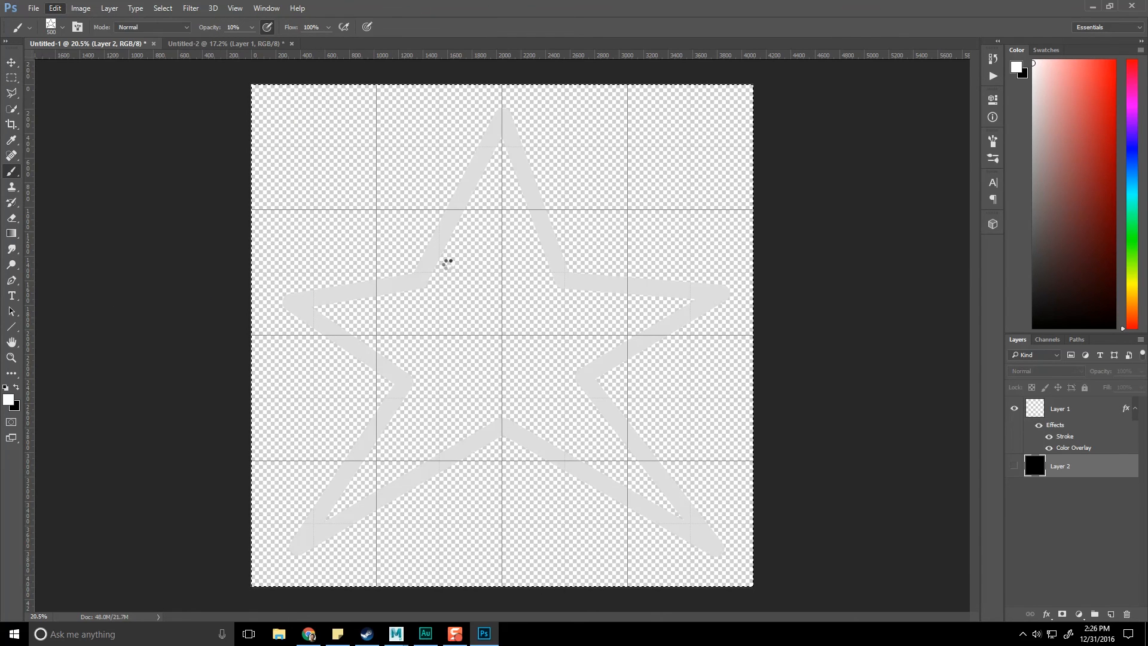
type("F")
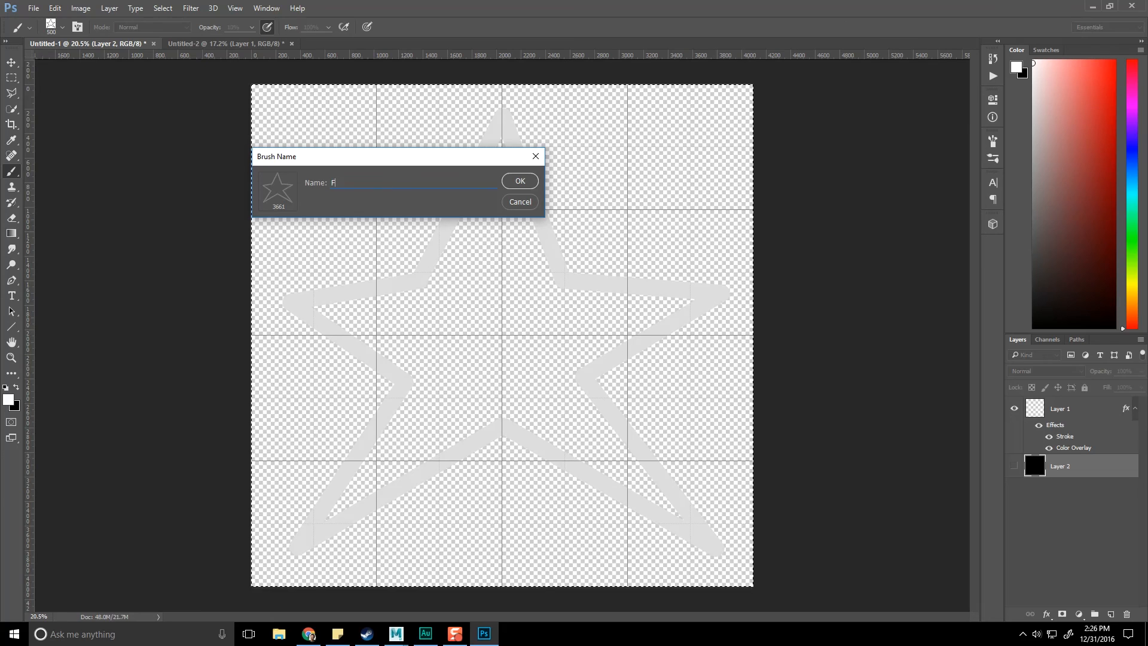
type("NAF_STARs")
key("Return")
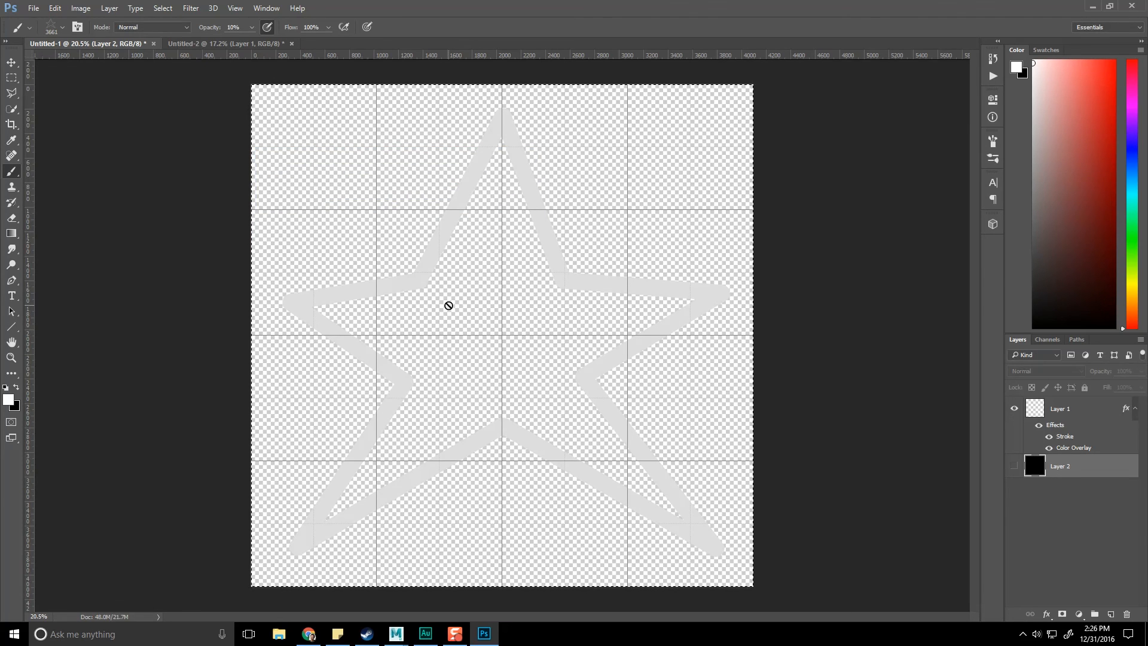
- Switch to the black Untitled-2 document, enable Texture for the star brush and set its spacing to 353%
key("ctrl+Tab")
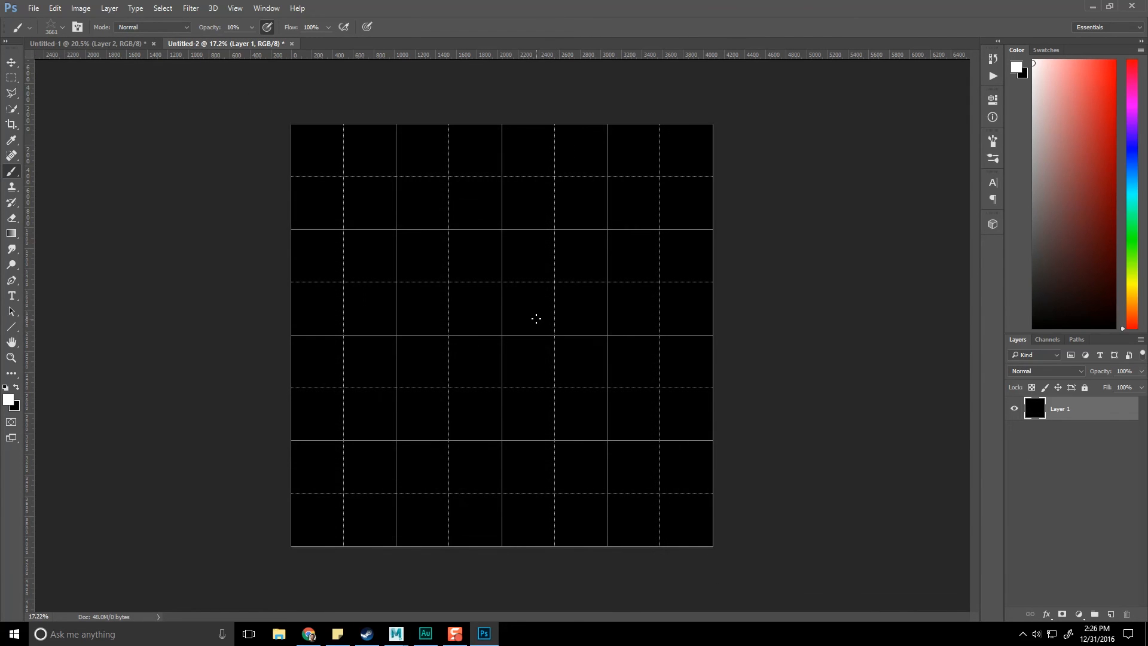
key("F5")
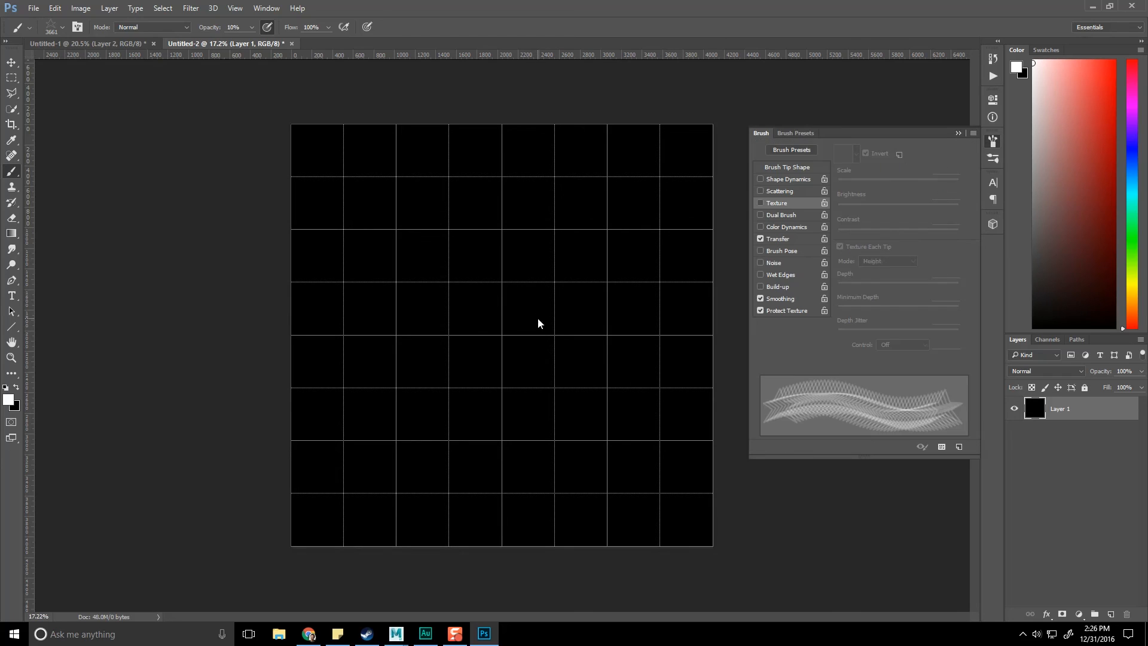
left_click(796, 168)
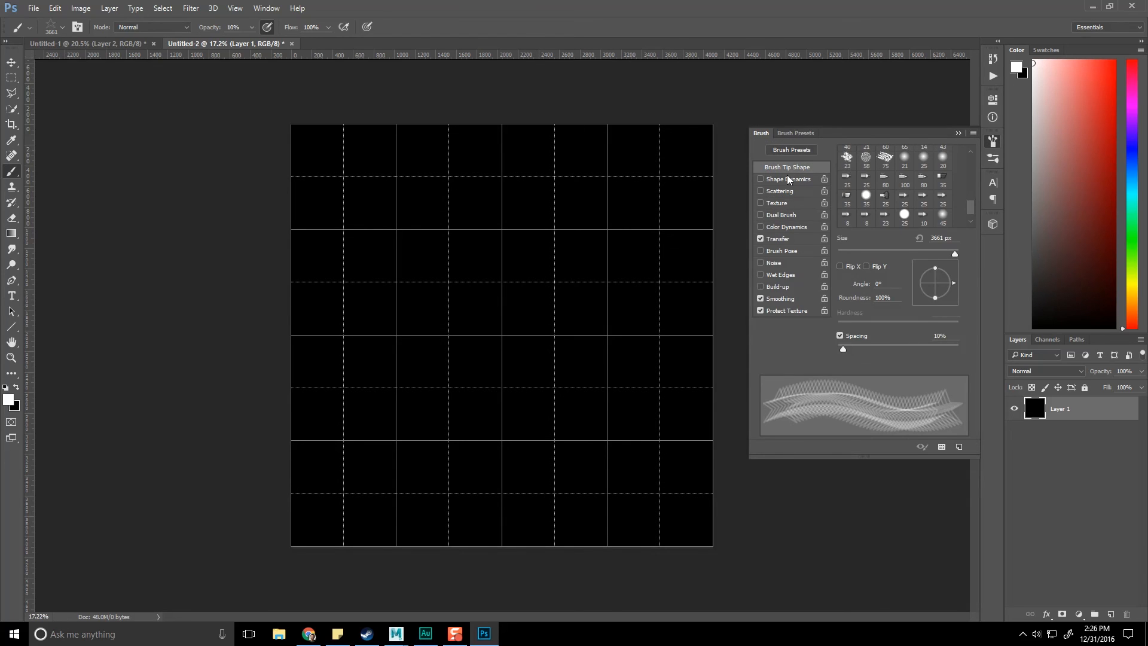
left_click(780, 203)
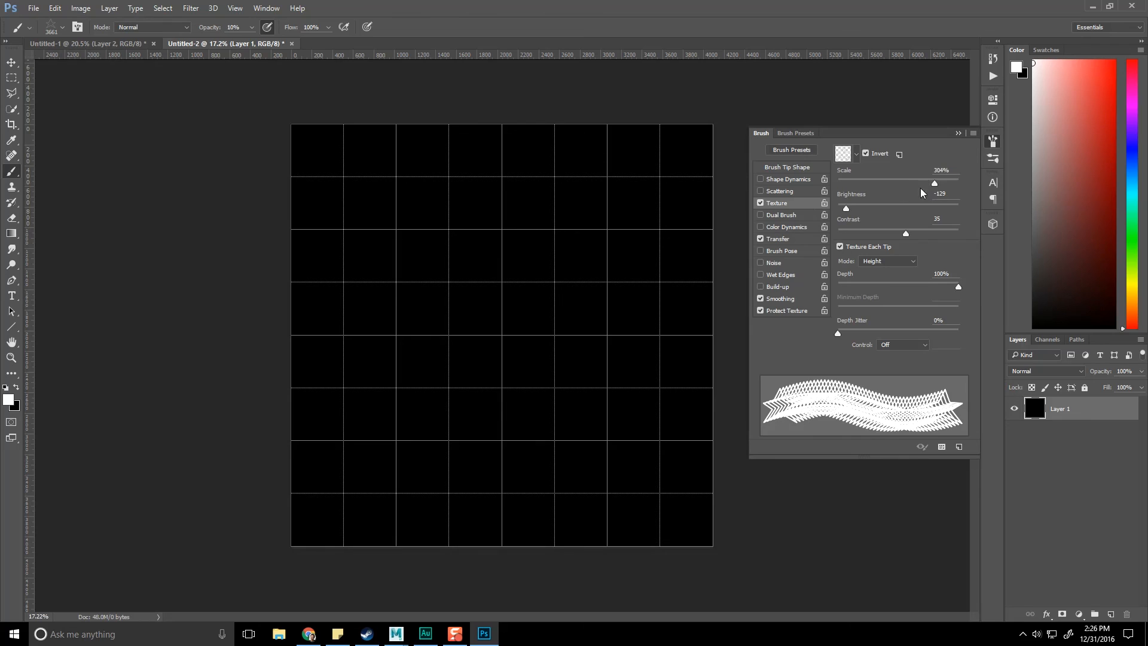
left_click(792, 169)
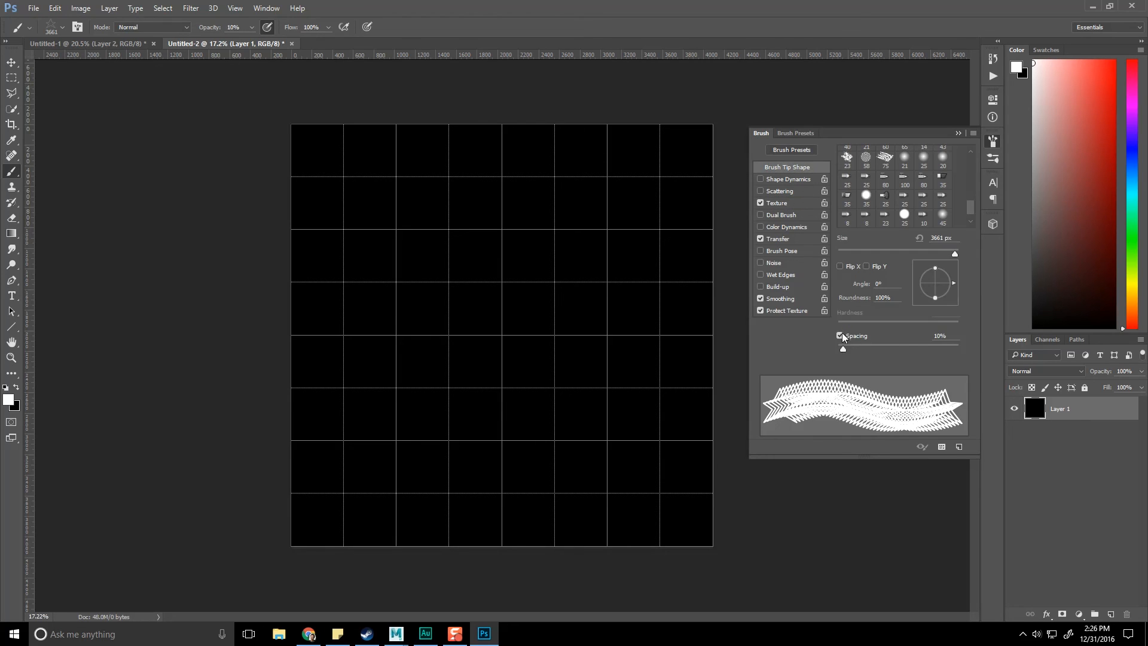
mouse_move(912, 349)
left_mouse_down()
mouse_move(891, 346)
mouse_move(947, 349)
mouse_move(921, 347)
mouse_move(937, 348)
left_mouse_up()
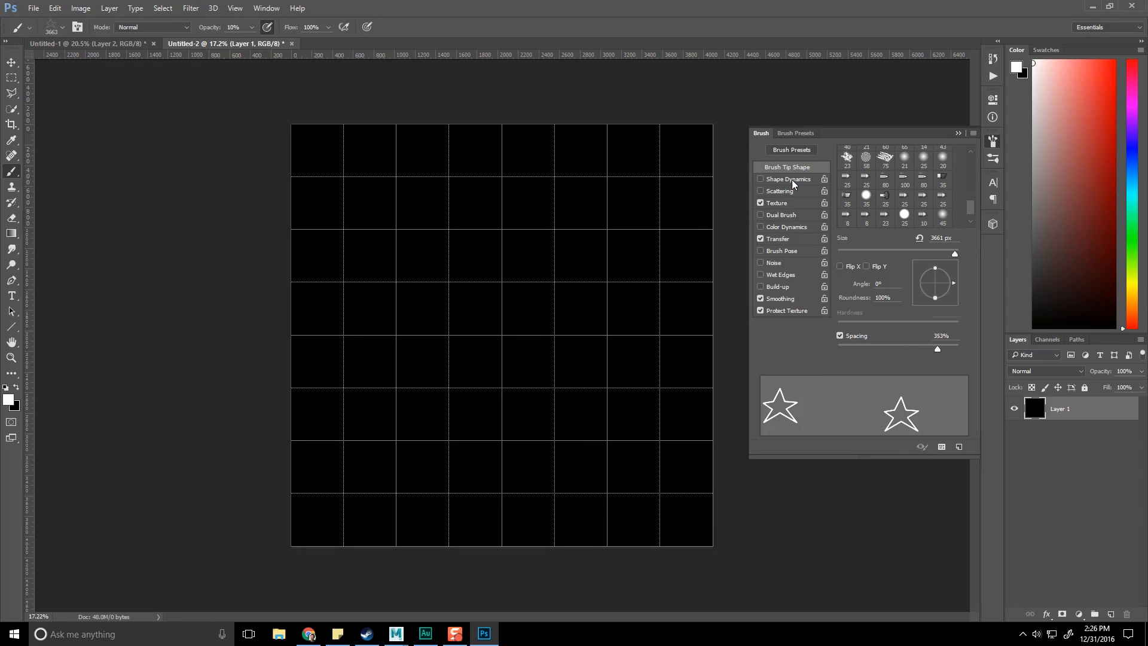
- Enable Shape Dynamics and Scattering for the star brush and set its spacing to 63%
left_click(792, 180)
left_click(795, 191)
left_click(800, 202)
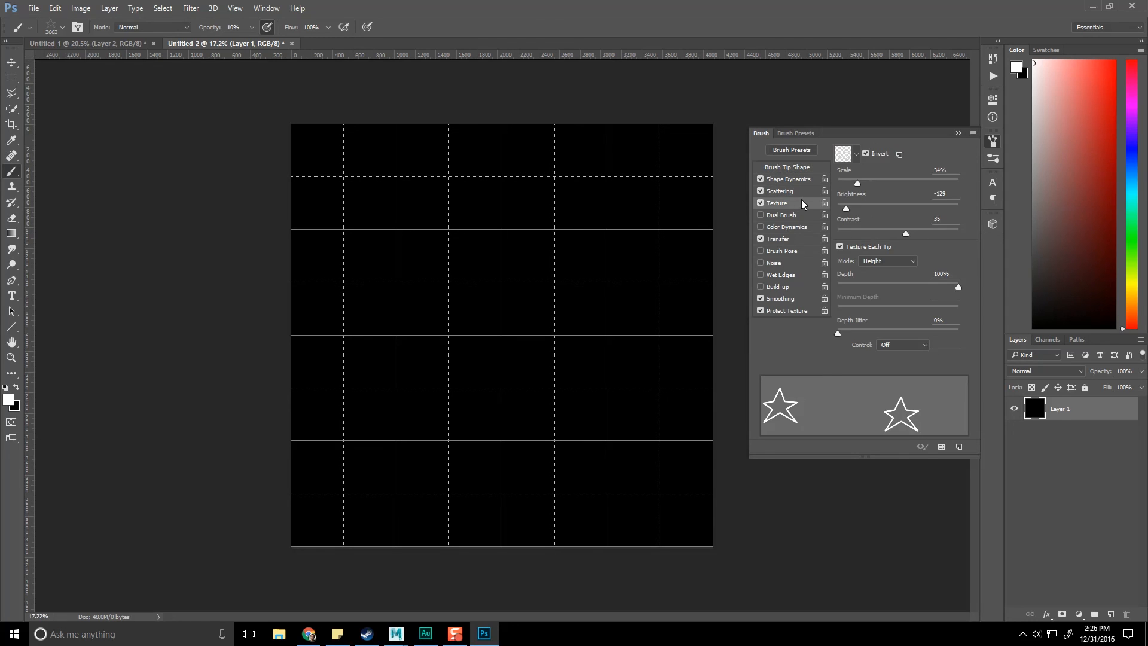
left_click(784, 195)
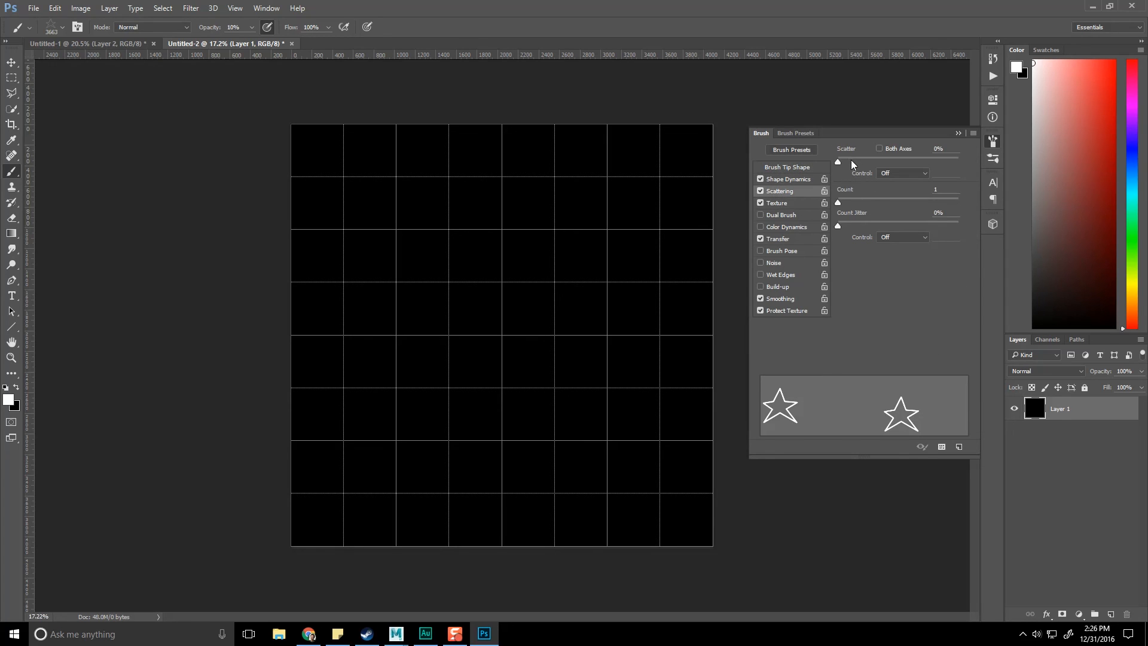
left_click(795, 168)
mouse_move(863, 346)
left_mouse_down()
mouse_move(885, 345)
mouse_move(875, 347)
left_mouse_up()
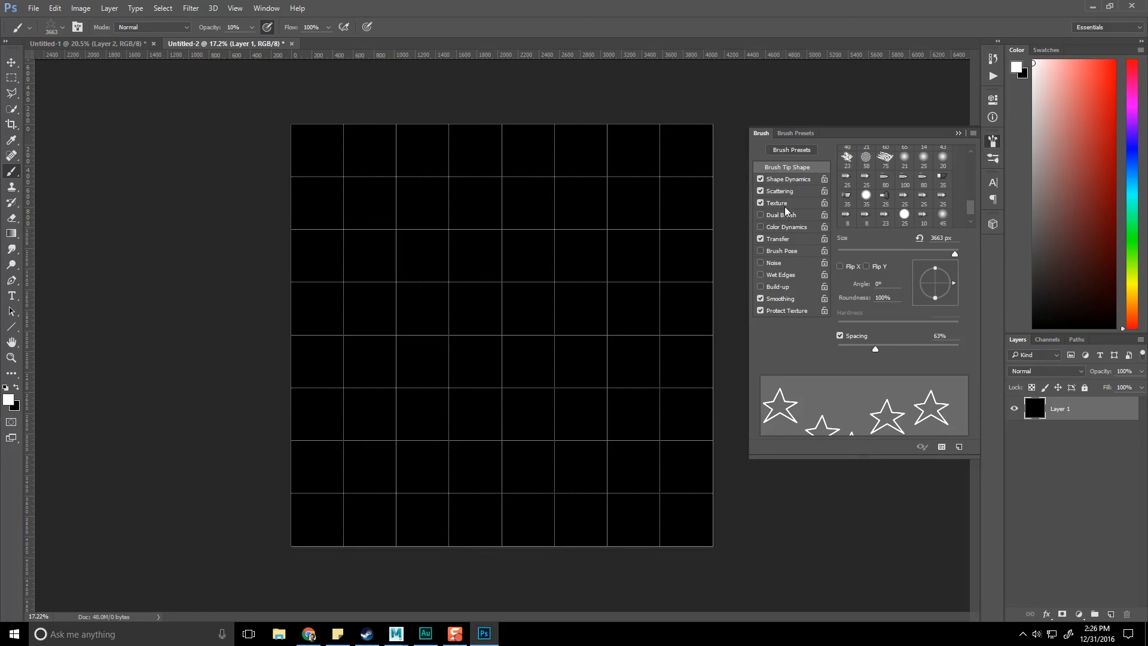
- Set the star brush's size jitter to 55%, minimum diameter to 17% and angle jitter to 15%
left_click(791, 180)
left_click(853, 161)
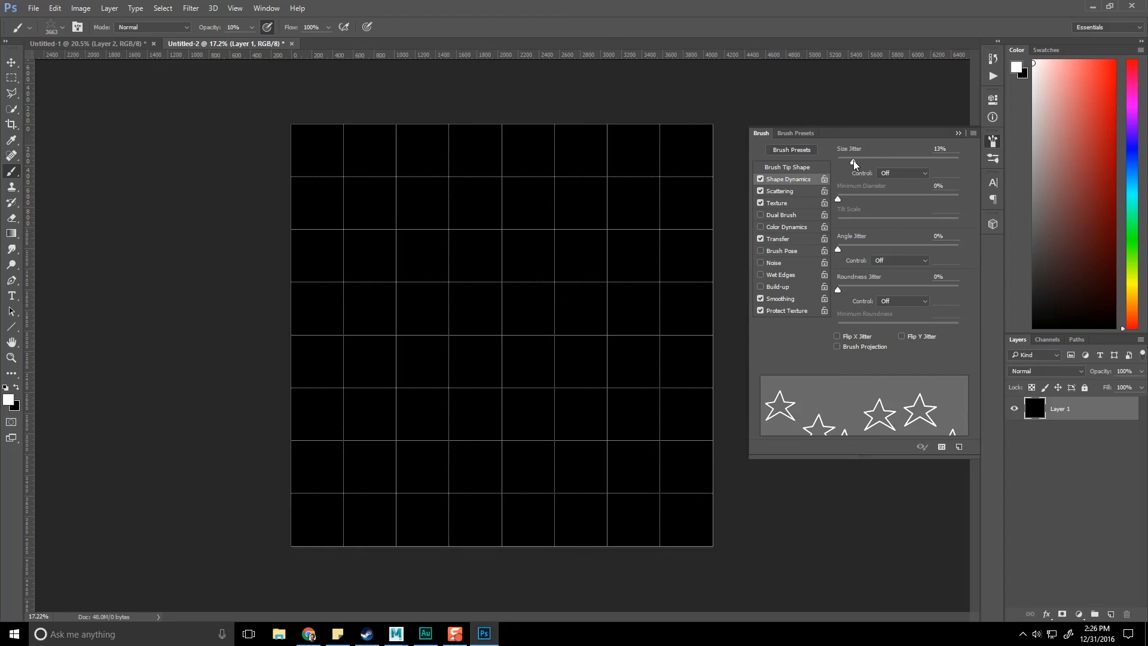
left_click_drag(867, 162, 907, 162)
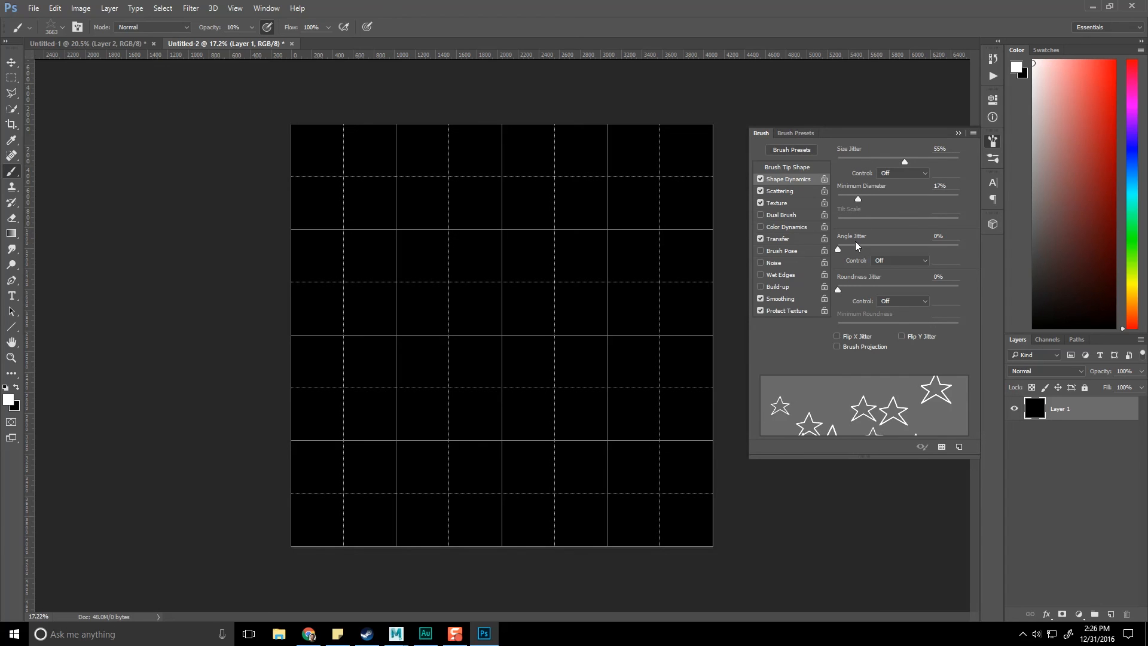
left_click_drag(861, 249, 856, 250)
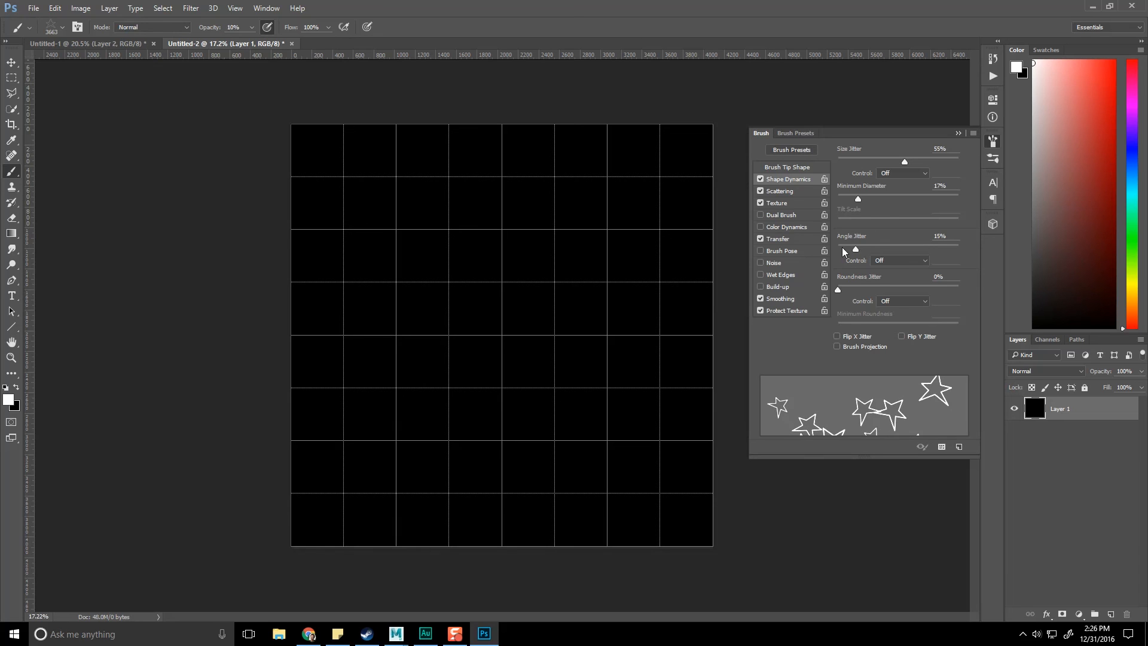
- Check the curtain reference image in the browser, then set the brush's minimum diameter to 37% and angle jitter to 30%
left_click(311, 634)
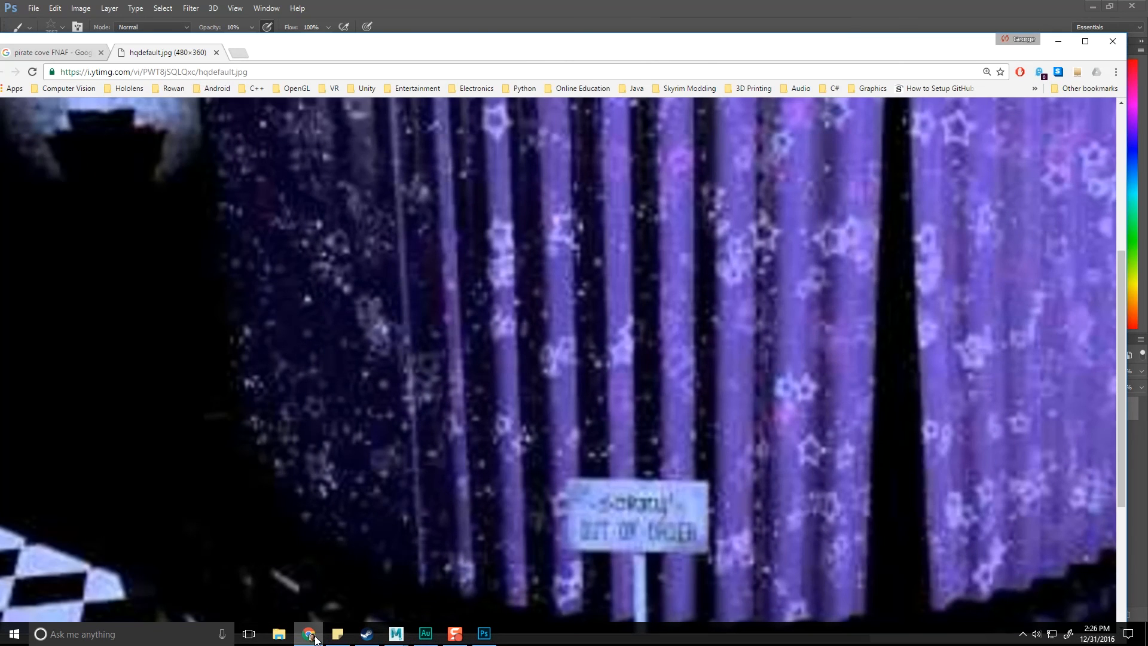
left_click(311, 634)
left_click_drag(854, 197, 883, 199)
left_click(874, 245)
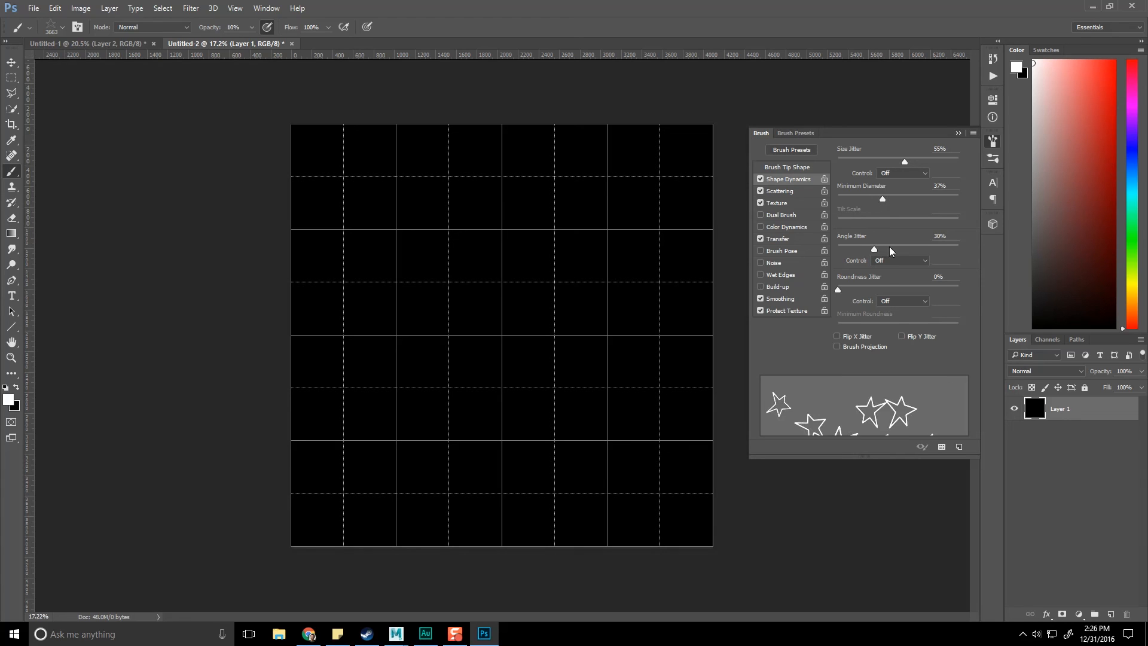
- Set the star brush's scatter to 252% and turn off its Texture option after comparing the stroke with and without it
left_click(790, 192)
left_click_drag(868, 159, 868, 159)
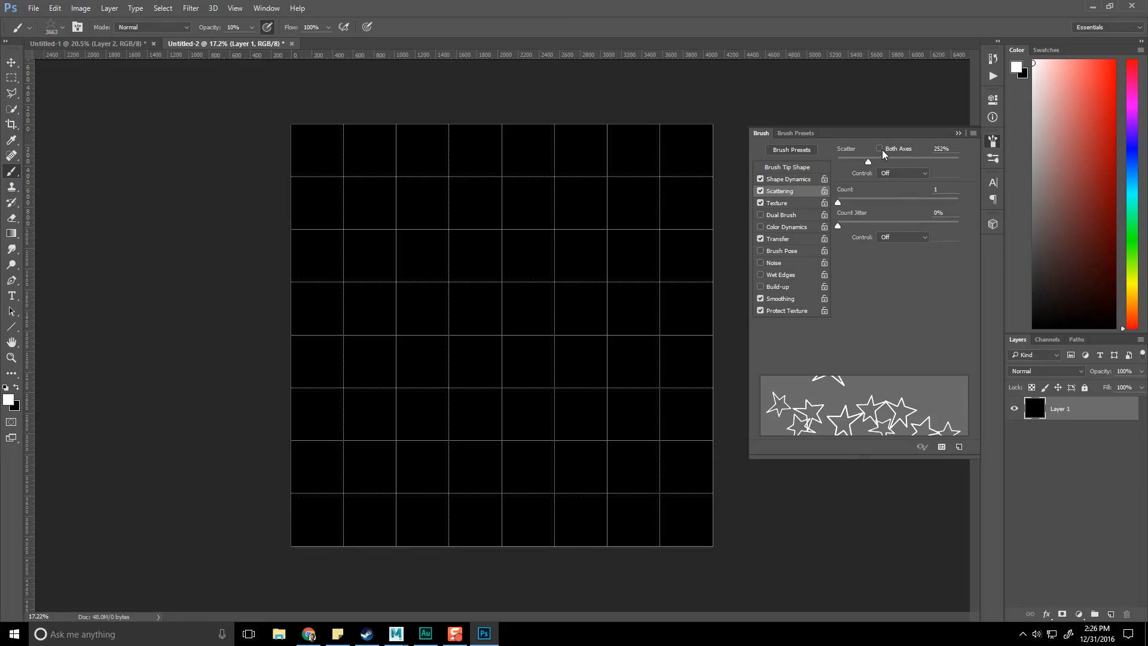
left_click(795, 203)
left_click(760, 203)
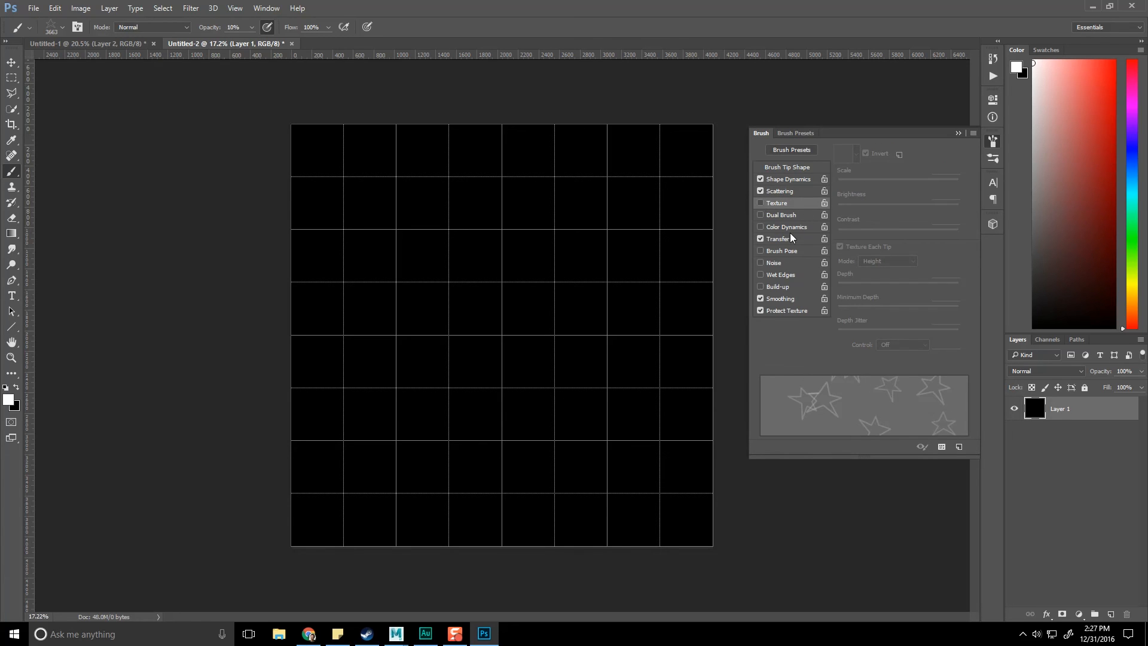
left_click(763, 204)
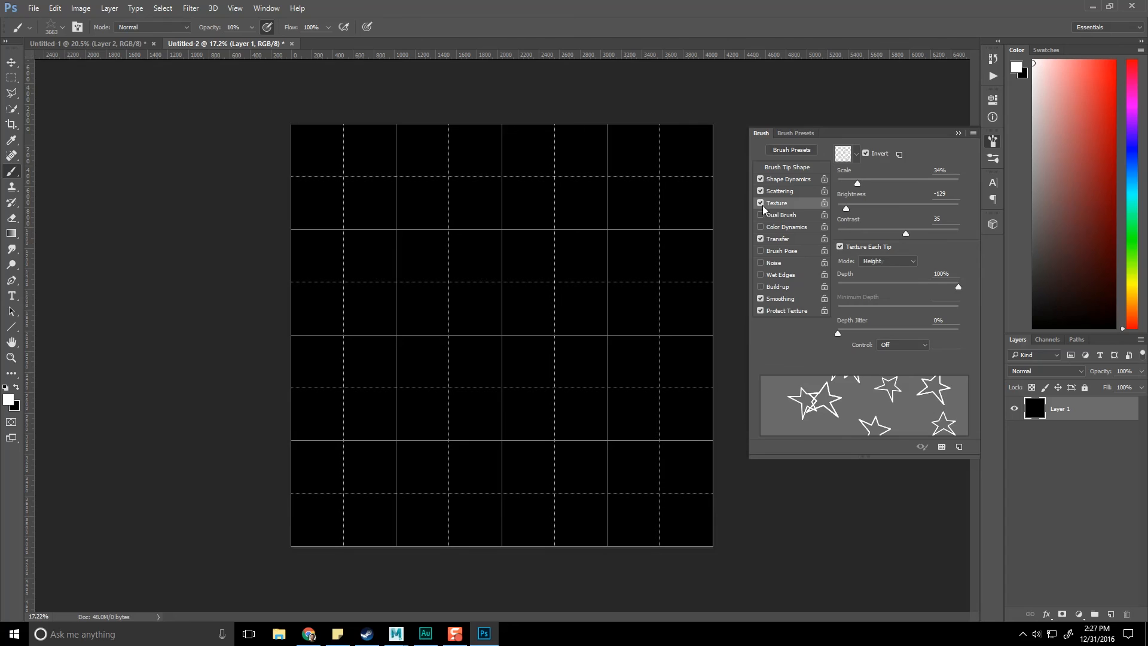
left_click(858, 154)
left_click(870, 141)
left_click(760, 203)
left_click(790, 179)
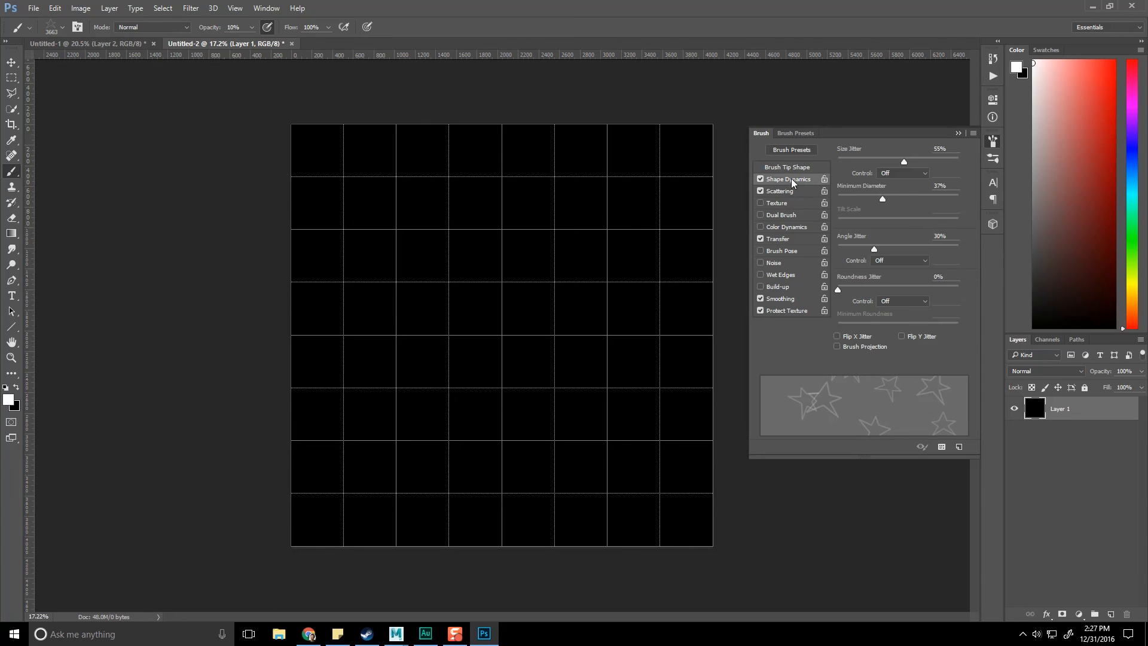
- Set the star brush's spacing to 51% and close the brush settings
left_click(788, 167)
left_click_drag(884, 344, 865, 349)
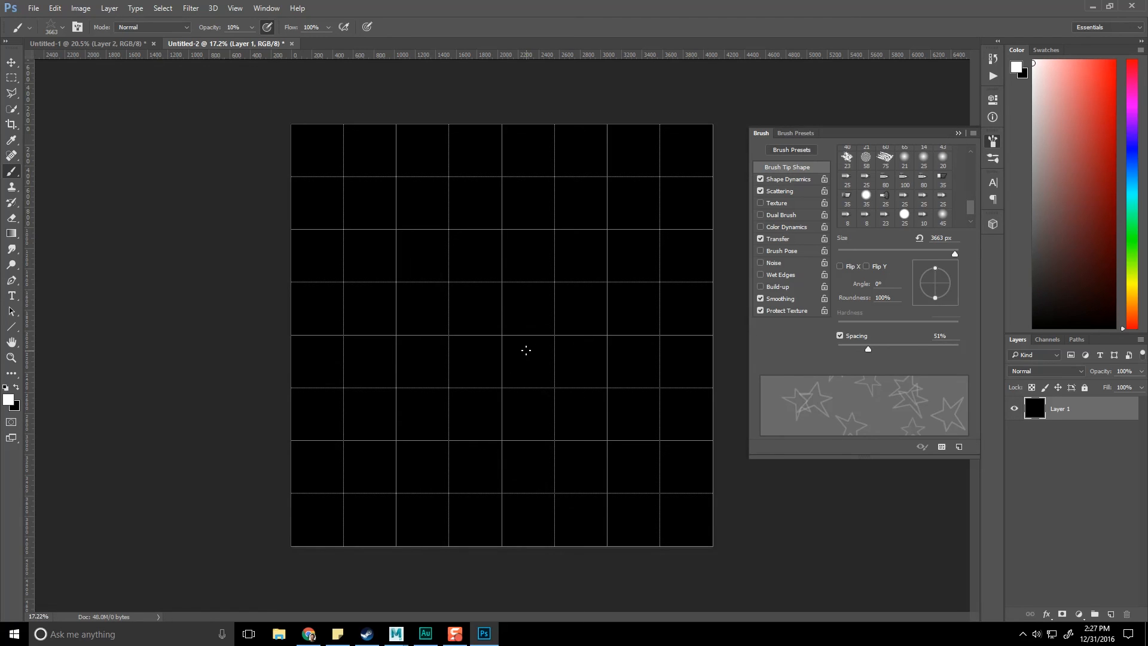
left_click(957, 133)
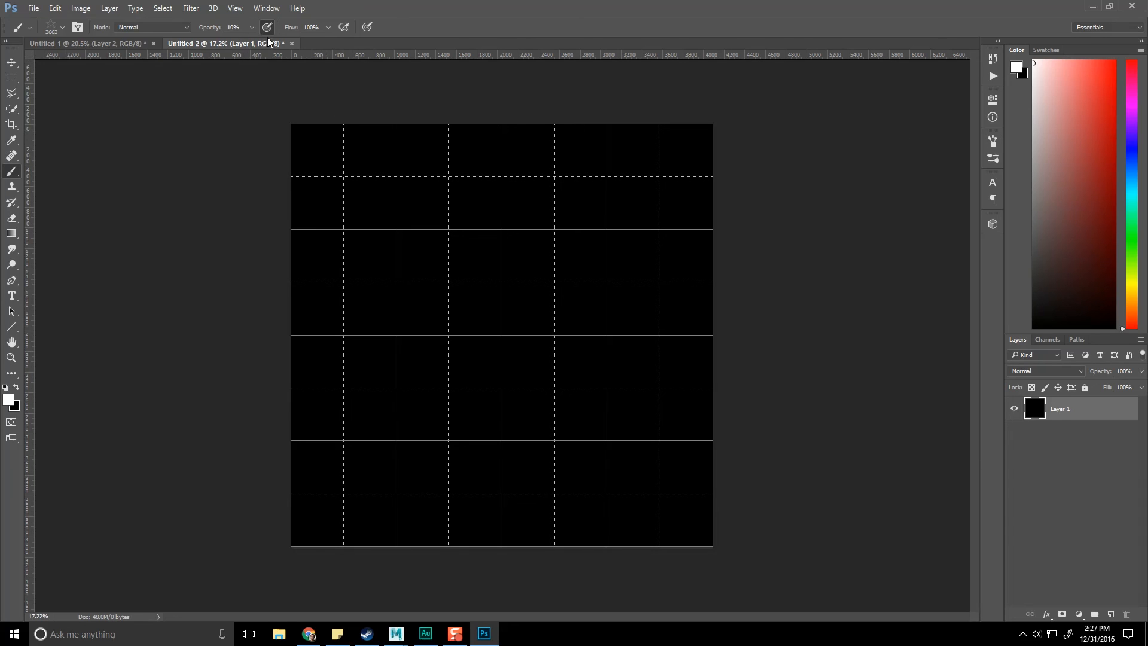
- Raise the brush opacity to 100% and try the star brush on the black canvas, undoing the test strokes
left_click_drag(253, 45, 304, 40)
left_click(421, 318)
key("ctrl+z")
mouse_move(558, 340)
left_mouse_down()
mouse_move(569, 277)
mouse_move(617, 402)
left_mouse_up()
key("ctrl+z")
key("ctrl+z")
- Reduce the star brush's size to 100 px, checking it with test strokes that are undone, and set its spacing to 92%
right_click(11, 172)
left_click(37, 178)
key("F5")
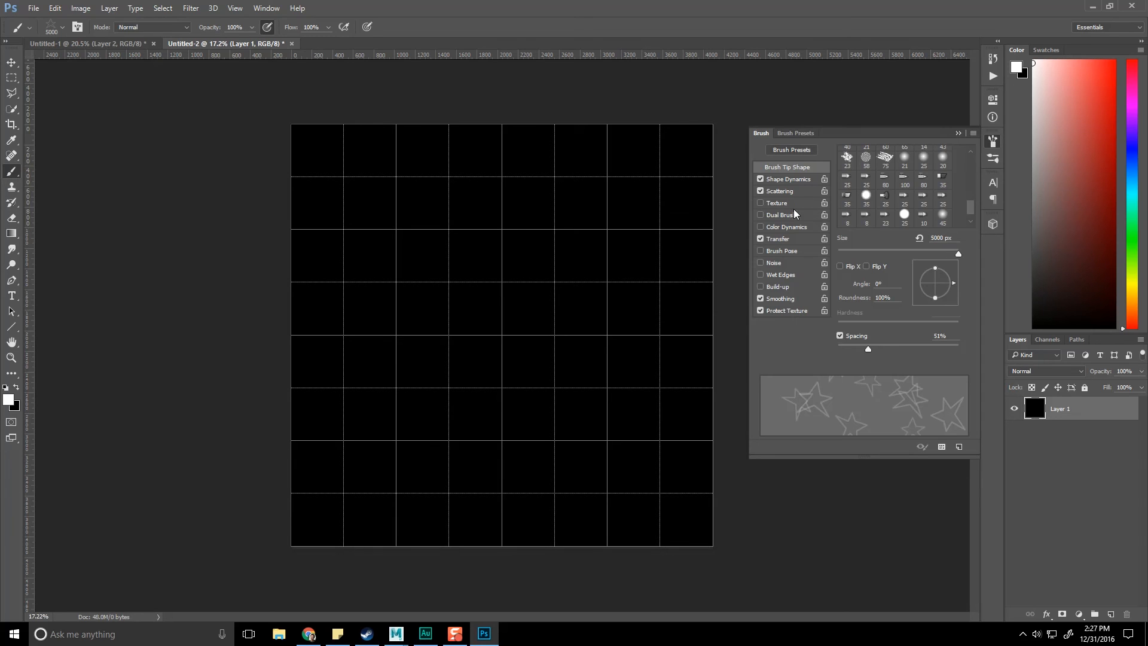
mouse_move(870, 251)
left_mouse_down()
mouse_move(841, 256)
mouse_move(872, 253)
left_mouse_up()
left_click_drag(465, 224, 528, 451)
key("ctrl+z")
left_click_drag(890, 255, 901, 255)
left_click_drag(428, 179, 526, 419)
key("ctrl+z")
left_click(892, 347)
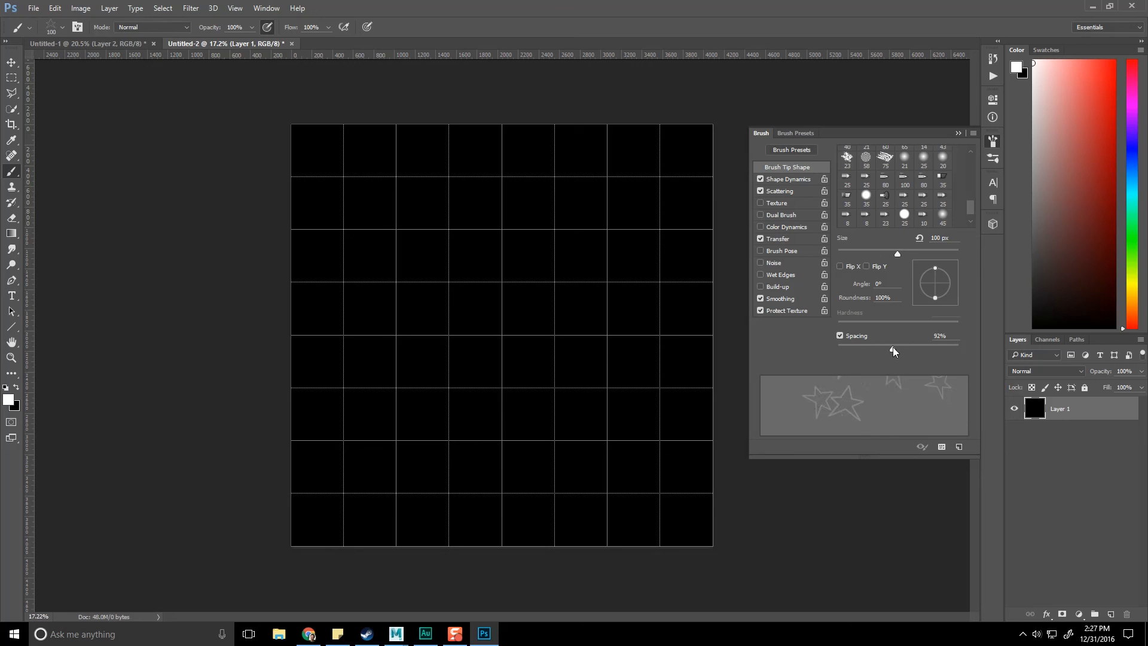
- Increase the star brush's scatter, set its size to 175 px, and undo a test stroke made with it
left_click(810, 191)
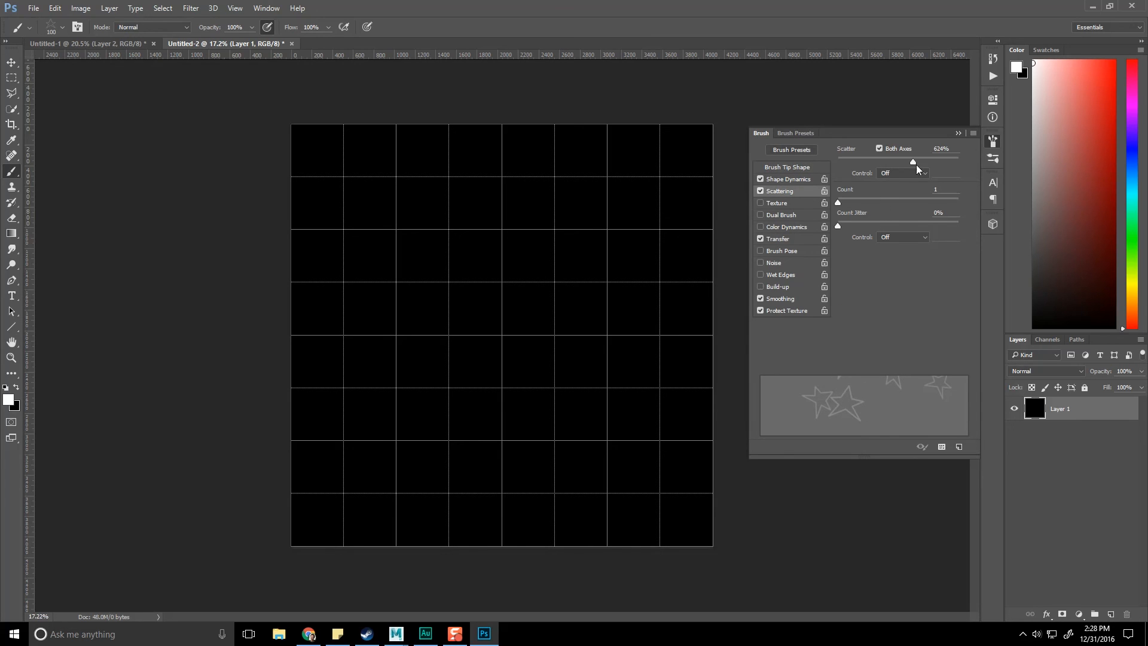
left_click(946, 159)
left_click(807, 167)
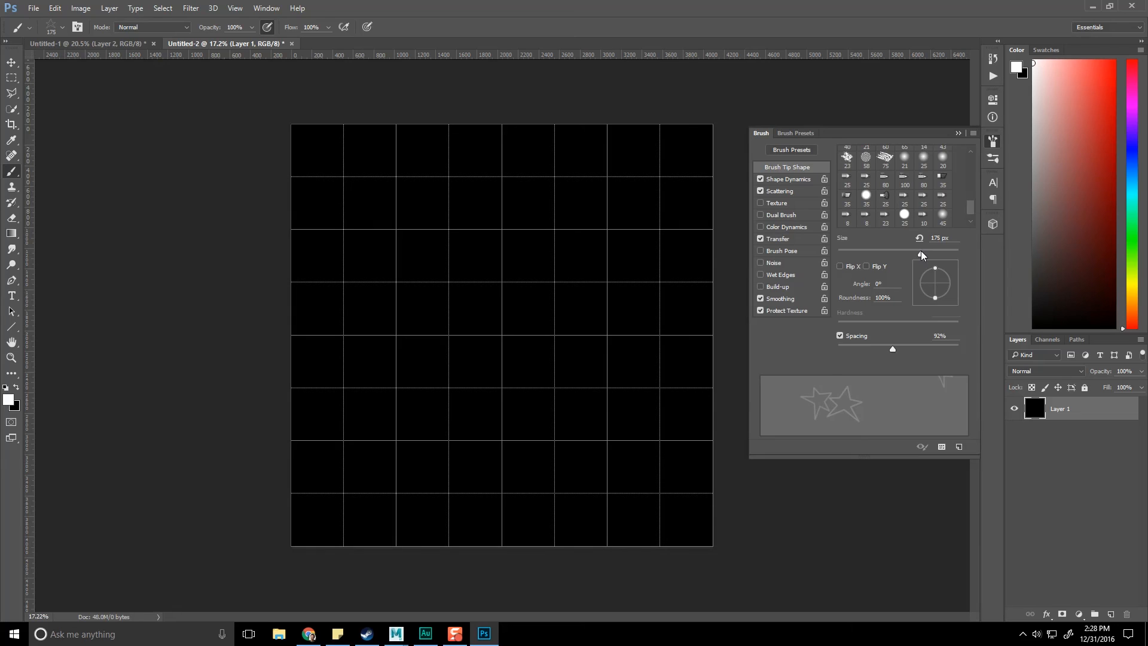
mouse_move(325, 201)
left_mouse_down()
mouse_move(379, 263)
mouse_move(523, 379)
mouse_move(651, 380)
mouse_move(494, 333)
mouse_move(512, 243)
left_mouse_up()
key("ctrl+z")
- Copy the purple star curtain reference image from Chrome and paste it into a new Photoshop document
left_click(308, 634)
right_click(656, 196)
left_click(694, 244)
key("ctrl+n")
key("Return")
key("ctrl+v")
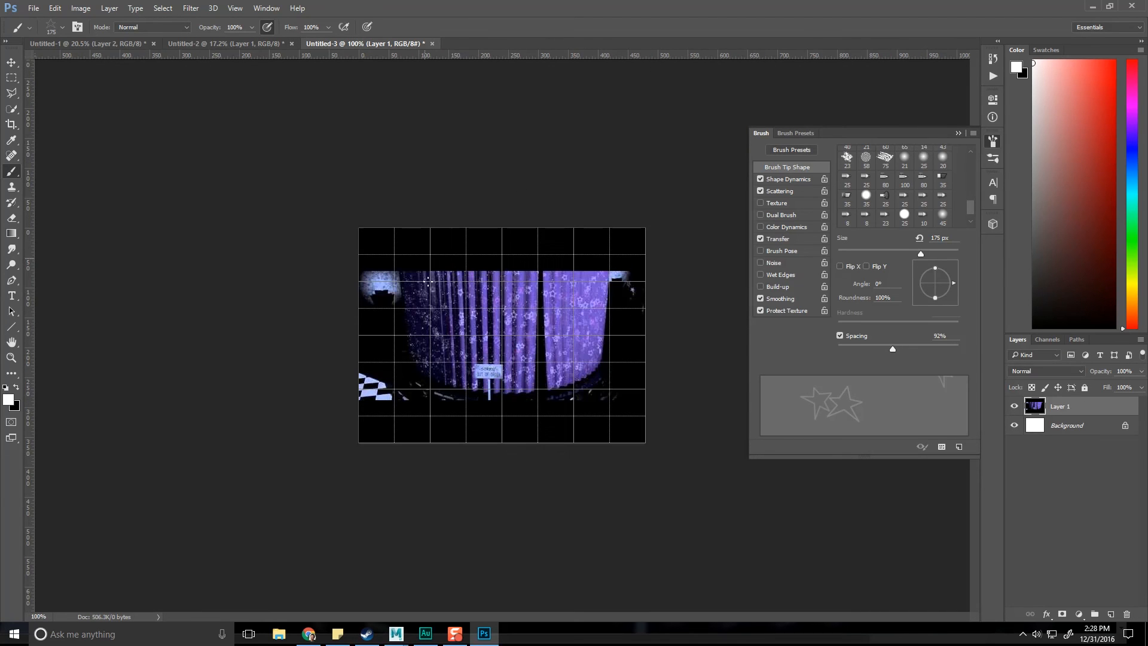
- Sample the light purple of the curtain in the reference image as the foreground color
scroll(498, 412, "up", 5, "alt")
key("alt+i")
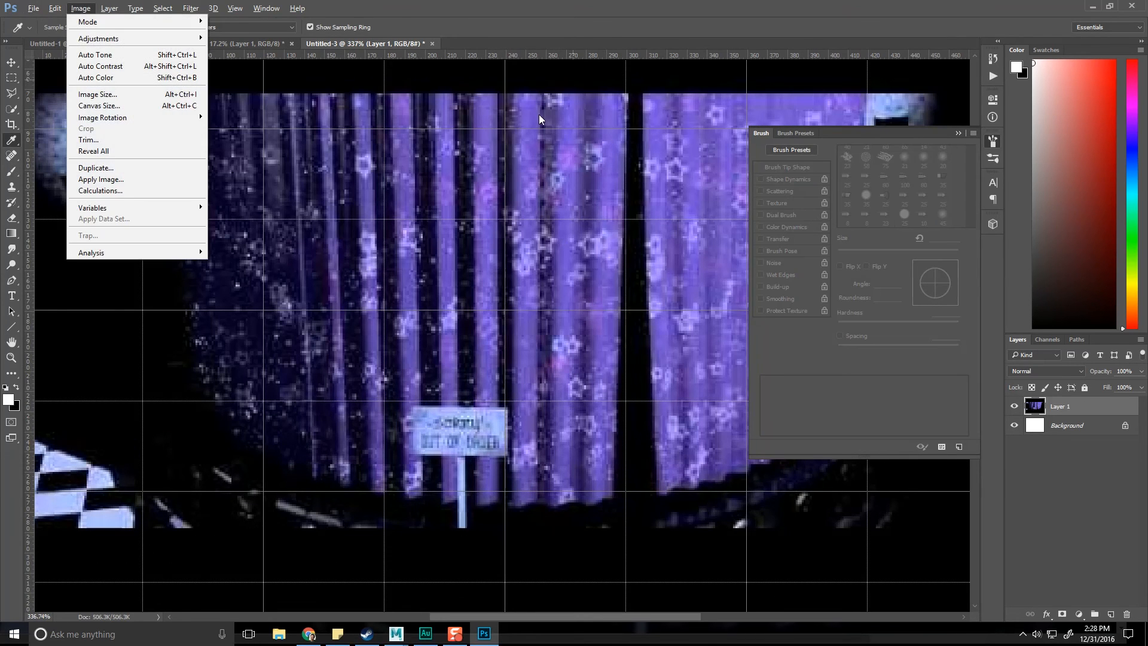
key("Escape")
left_click(530, 116)
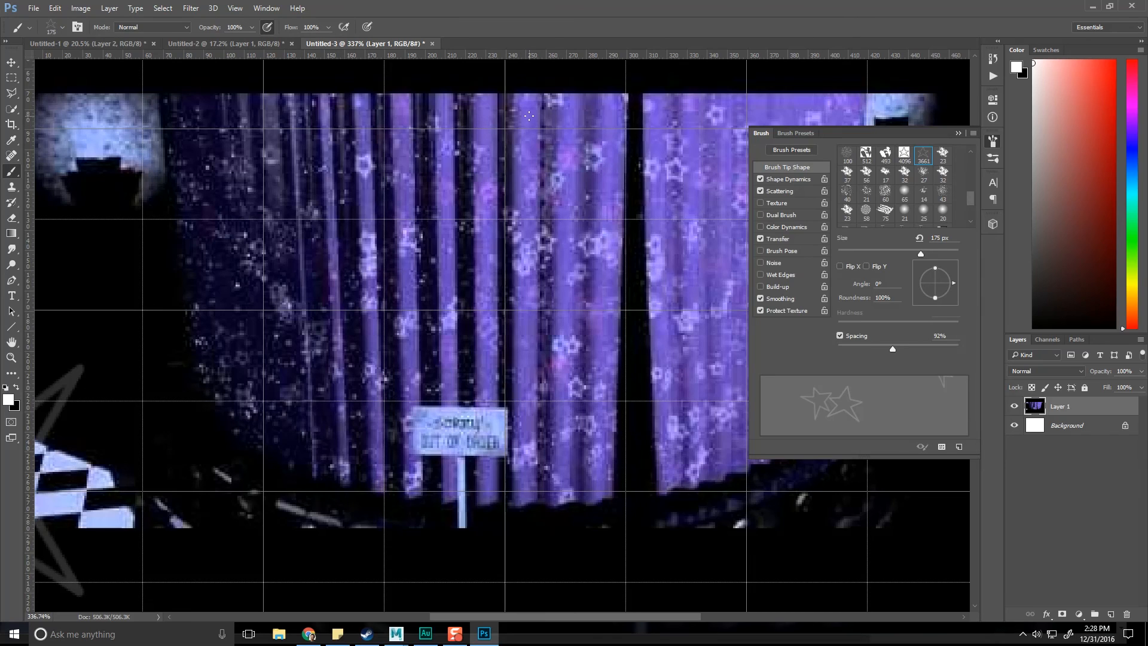
left_click(529, 116, "alt")
- Fill Layer 1 of the Untitled-2 document with the sampled purple foreground color
left_click(226, 43)
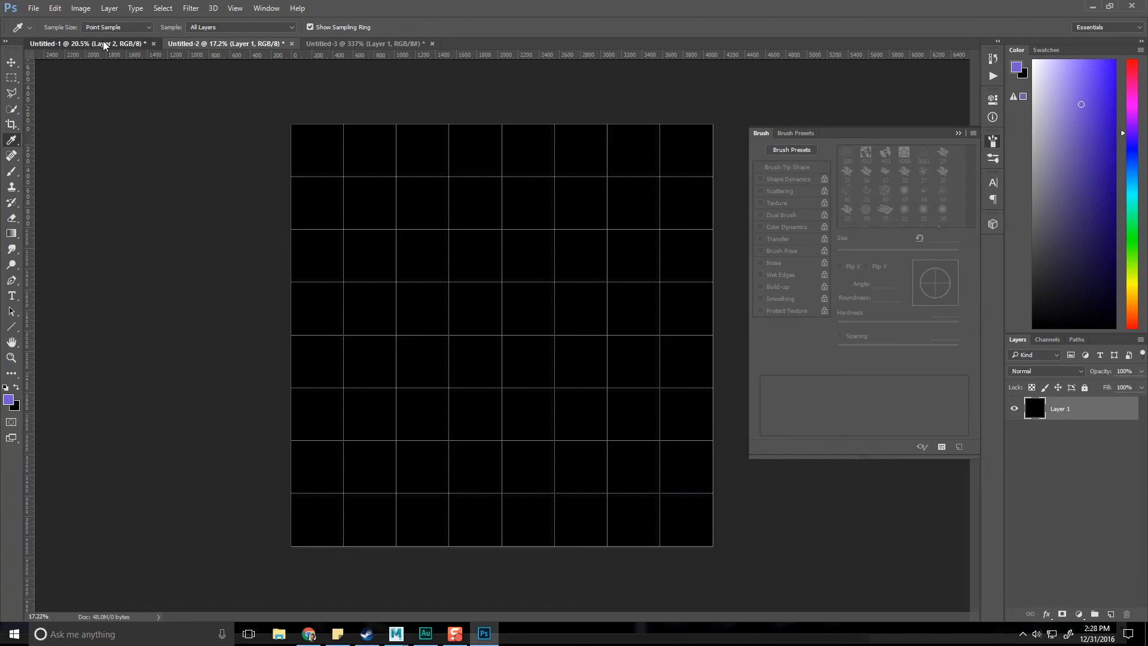
left_click(88, 43)
left_click(226, 43)
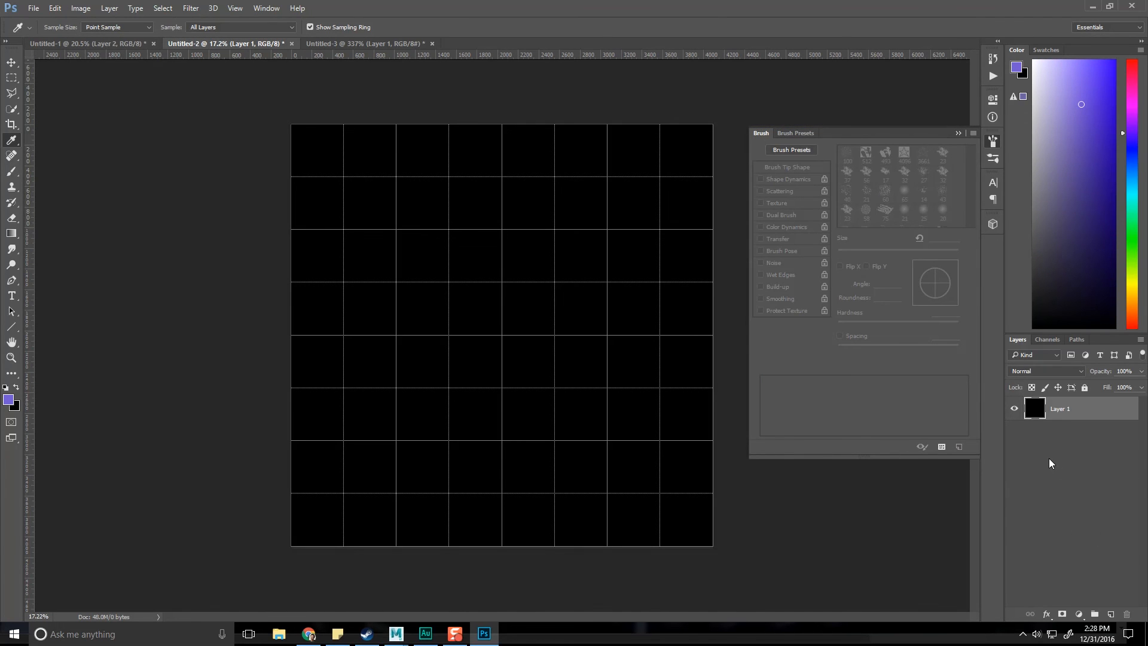
key("shift+F5")
left_click(657, 196)
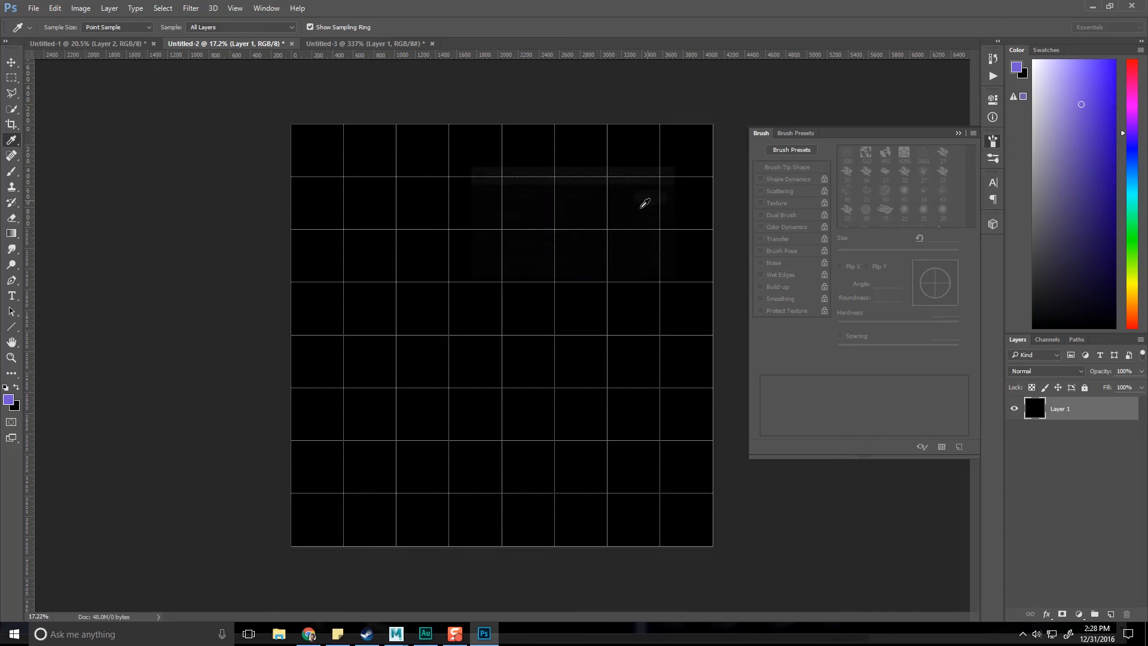
left_click(1115, 489)
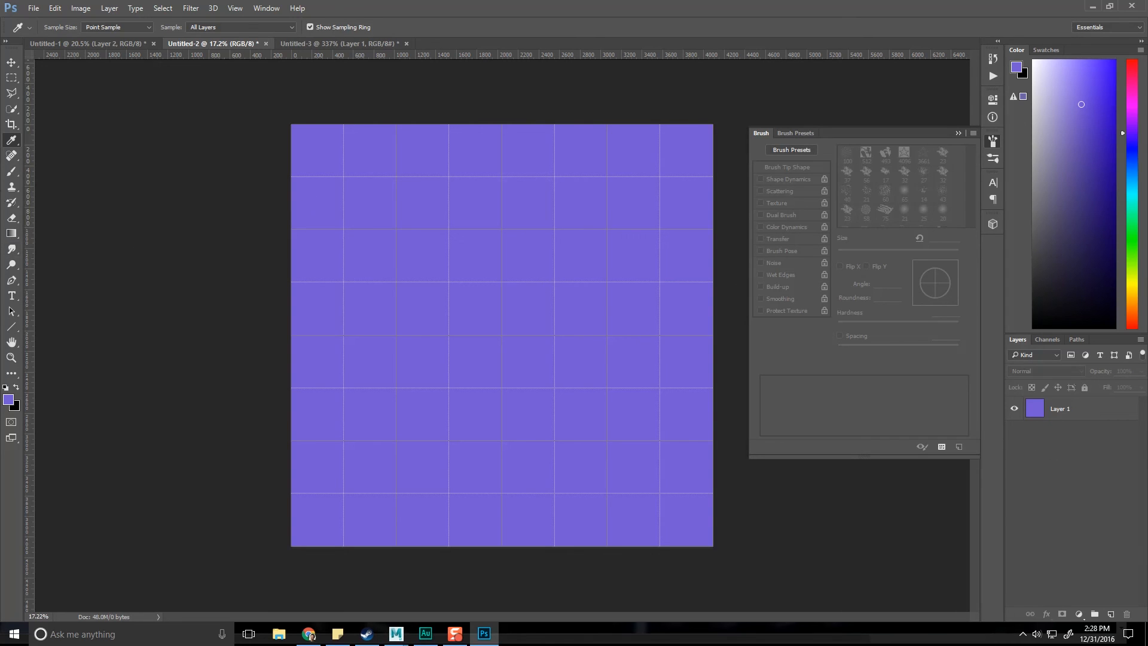
- Add a new layer above the purple one and set the foreground color to white (ffffff) for the Brush
left_click(11, 171)
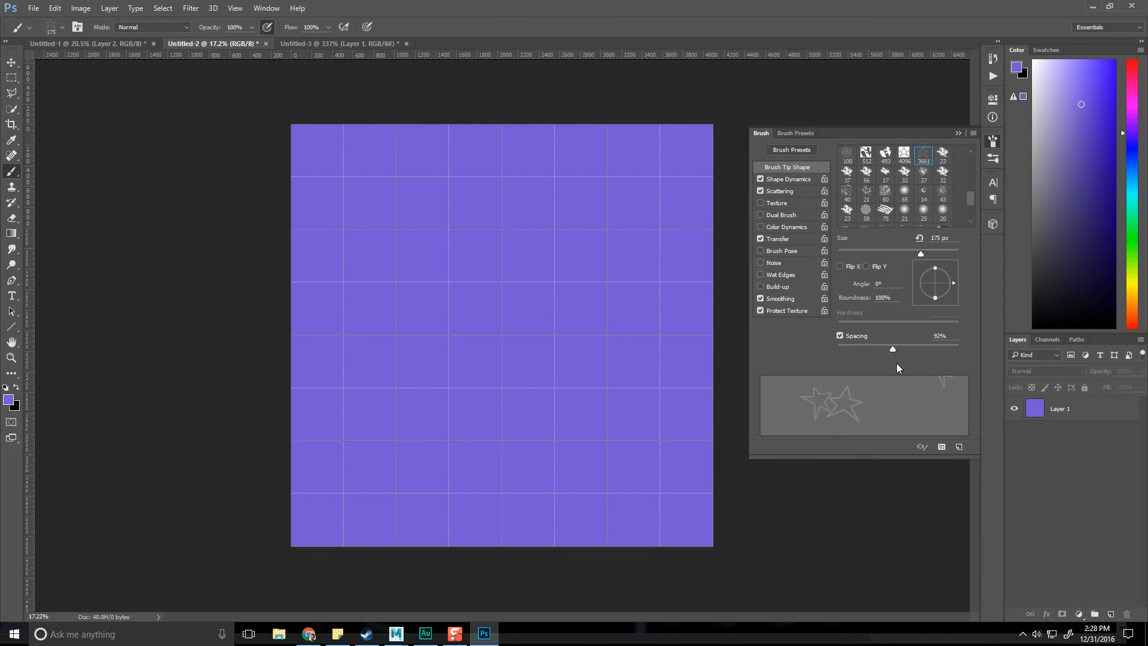
left_click(1110, 614)
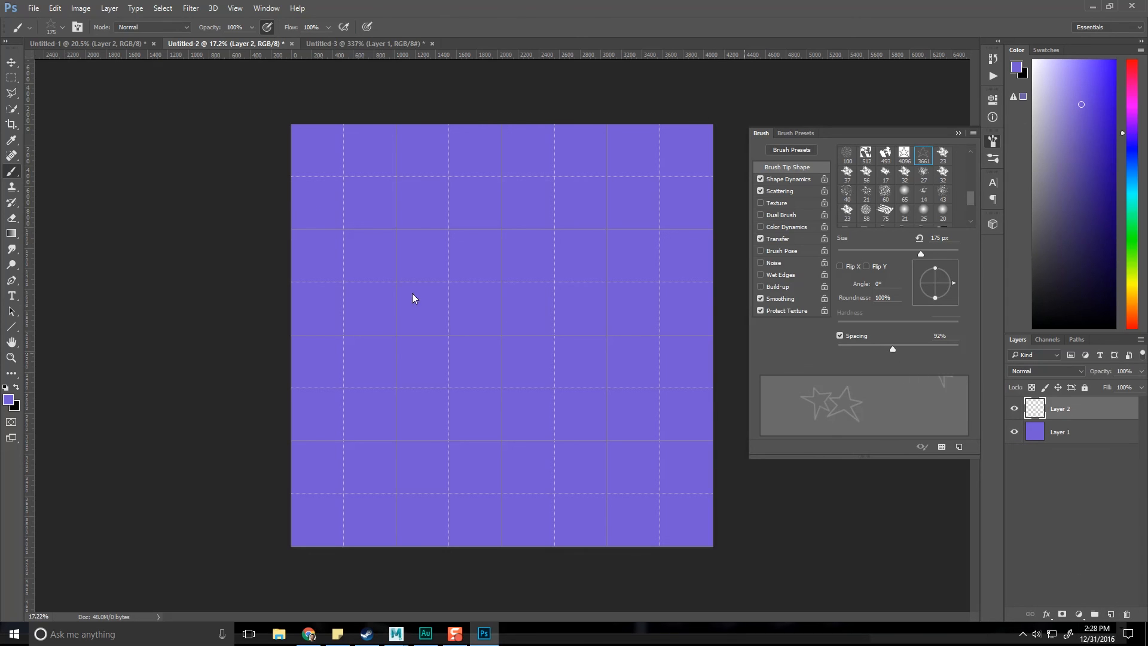
left_click(993, 140)
left_click(8, 399)
left_click(84, 111)
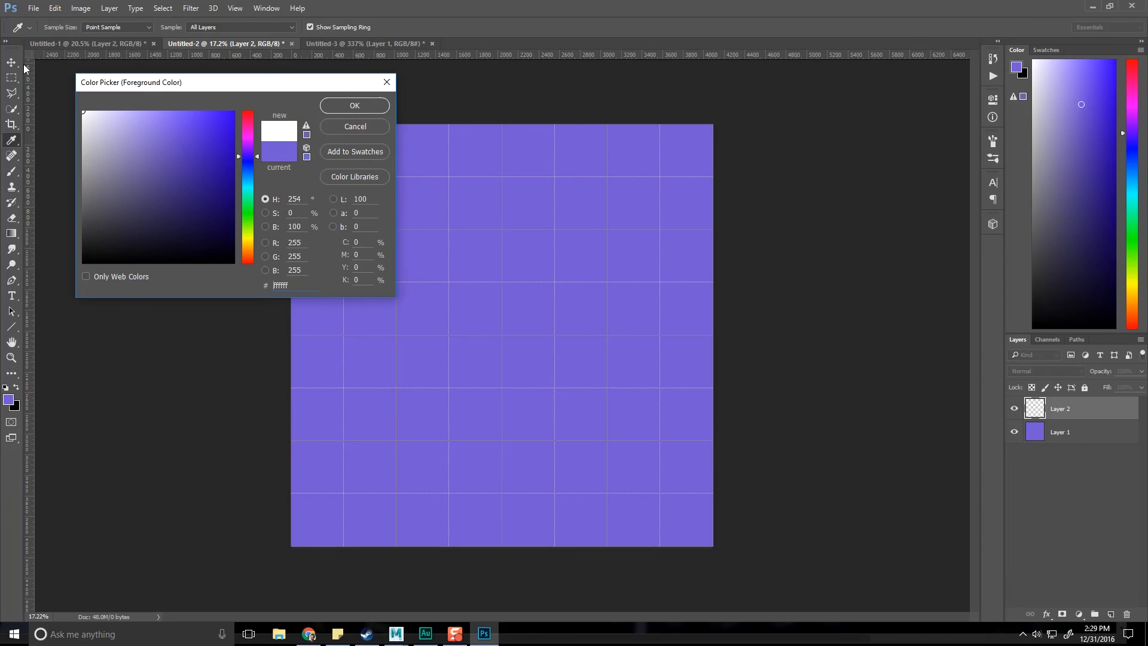
left_click(353, 106)
- Hide the grid and paint scattered white stars across the whole canvas on Layer 2
mouse_move(335, 156)
left_mouse_down()
mouse_move(386, 251)
mouse_move(386, 347)
mouse_move(460, 140)
mouse_move(445, 454)
left_mouse_up()
key("ctrl+apostrophe")
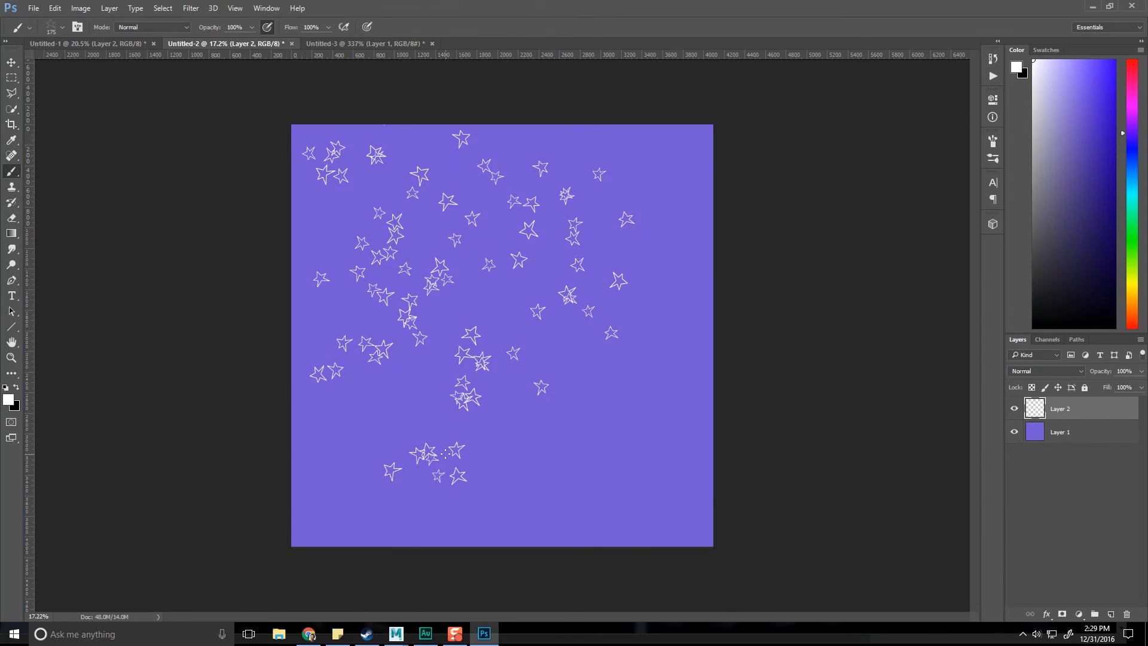
mouse_move(377, 418)
left_mouse_down()
mouse_move(423, 412)
mouse_move(520, 450)
mouse_move(681, 431)
mouse_move(574, 413)
left_mouse_up()
left_click_drag(691, 332, 688, 210)
left_click_drag(632, 187, 688, 150)
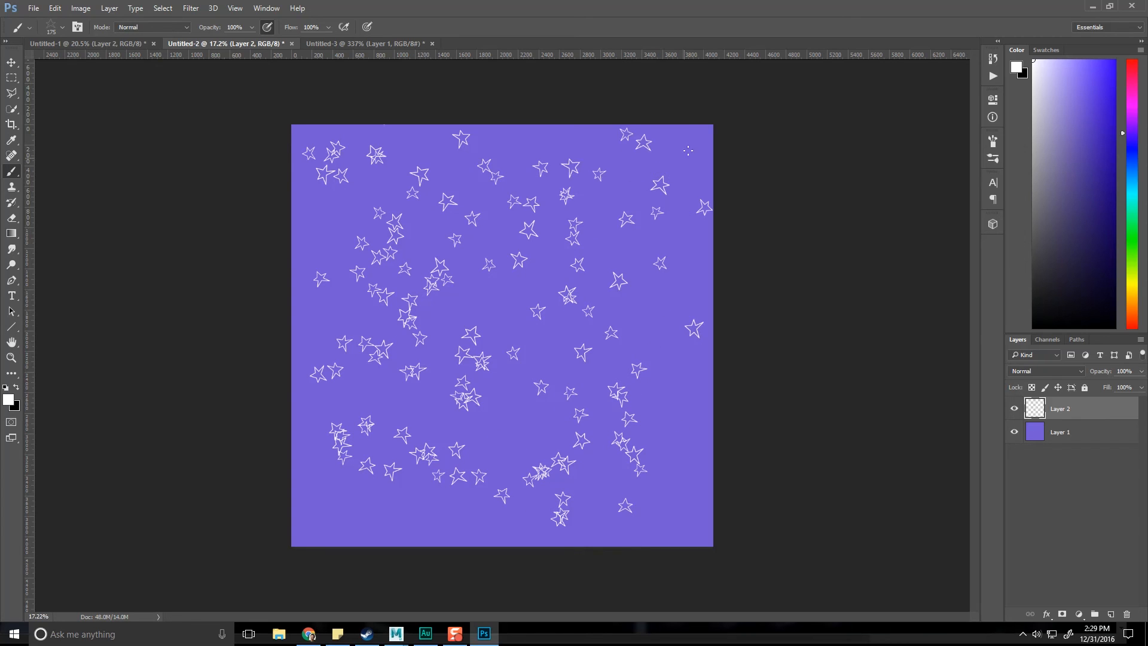
mouse_move(676, 279)
left_mouse_down()
mouse_move(412, 523)
mouse_move(349, 269)
left_mouse_up()
mouse_move(420, 166)
left_mouse_down()
mouse_move(538, 179)
mouse_move(412, 221)
mouse_move(562, 399)
mouse_move(535, 526)
mouse_move(711, 360)
left_mouse_up()
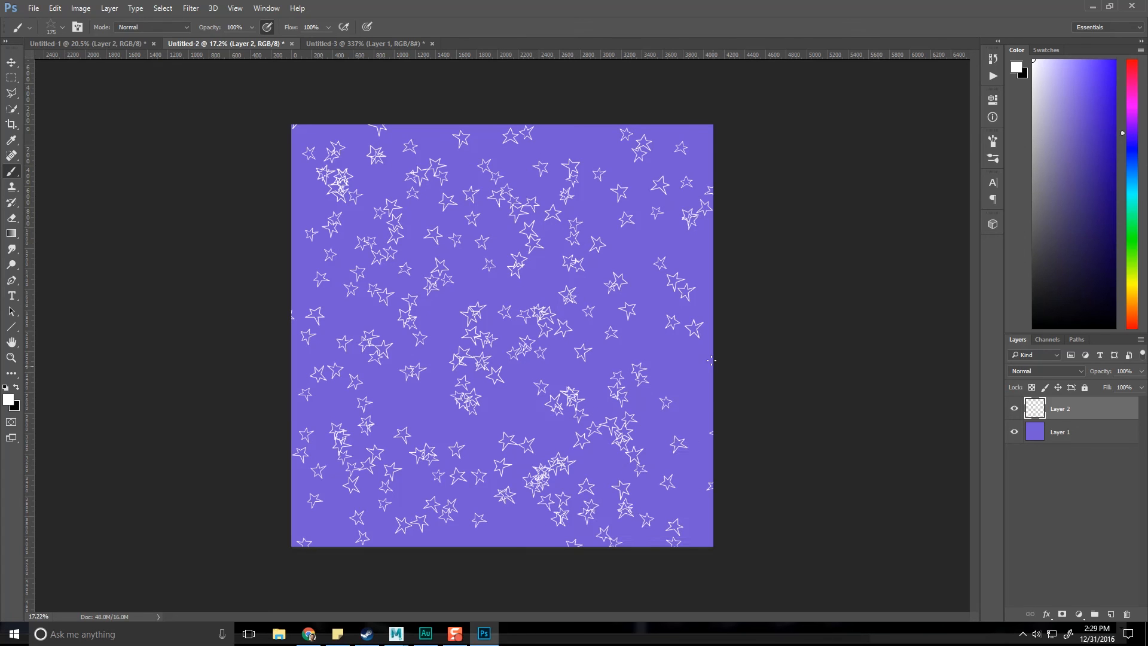
- Offset the star layer by 2048 pixels horizontally and 2048 pixels vertically with Wrap Around
left_click(191, 8)
mouse_move(204, 242)
left_click(144, 299)
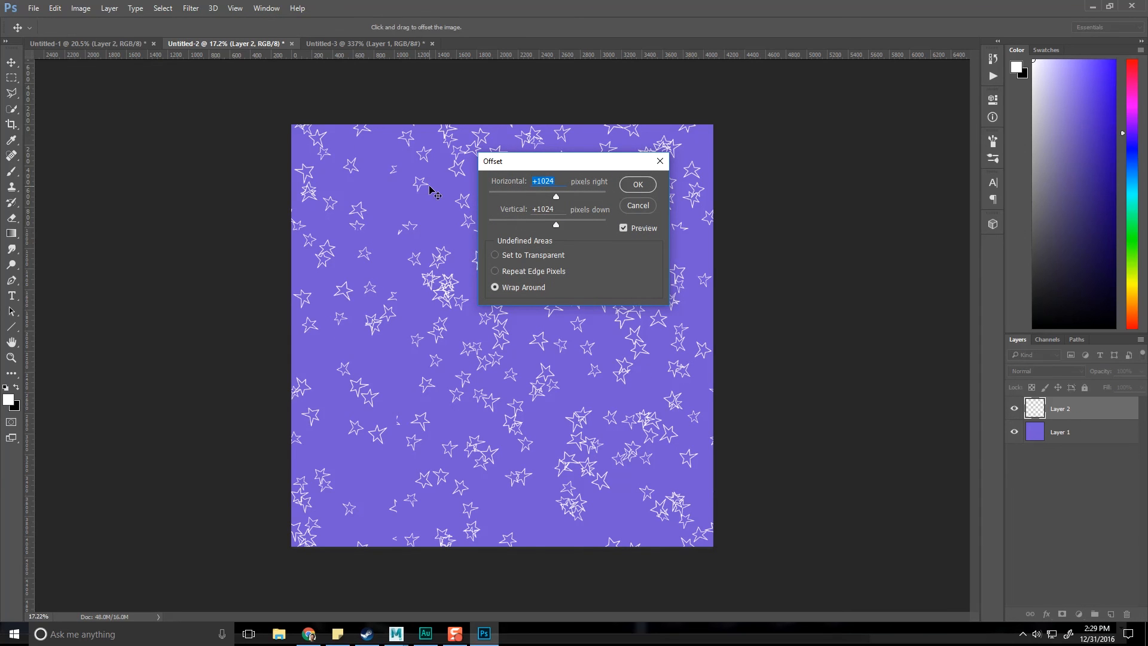
type("2048")
key("Tab")
type("2048")
key("Return")
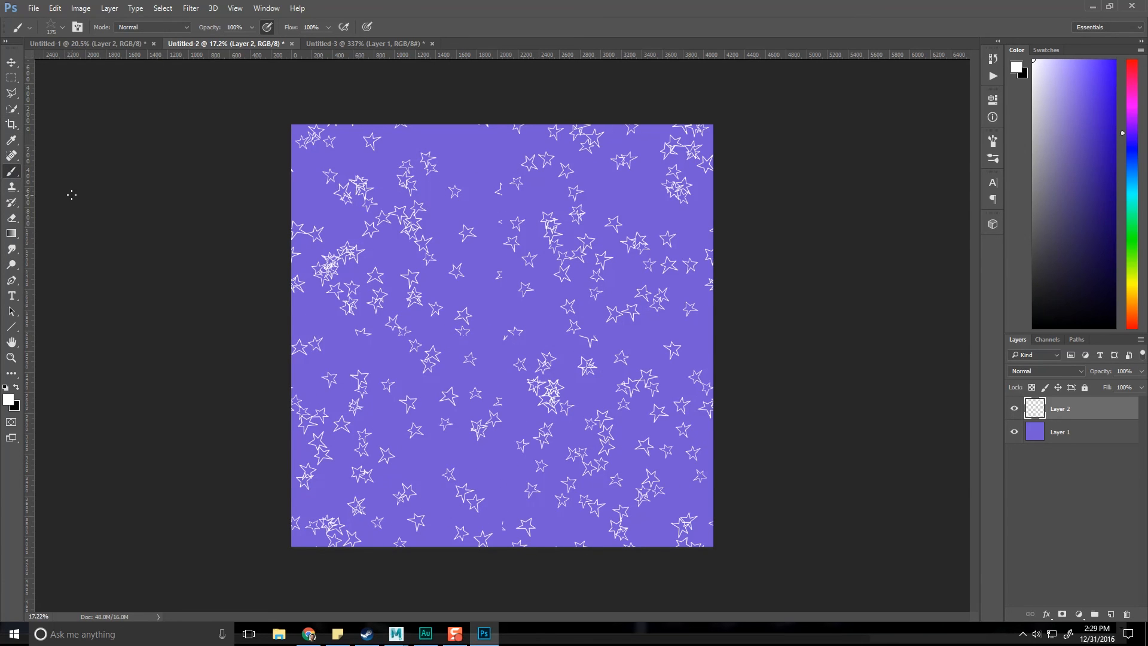
- Switch to the Eraser tool at 175 px and show the grid to mark the seams at the canvas center
right_click(12, 157)
right_click(12, 217)
left_click(53, 218)
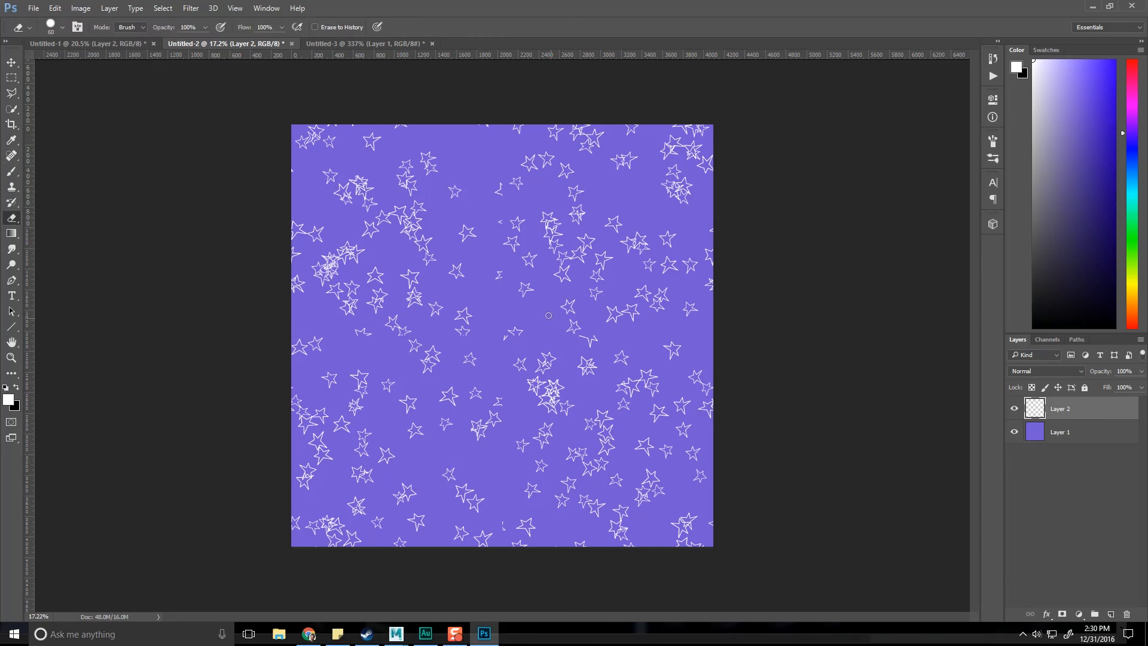
key("bracketright")
key("bracketright")
key("ctrl+apostrophe")
key("ctrl+plus")
scroll(478, 327, "up", 5, "alt")
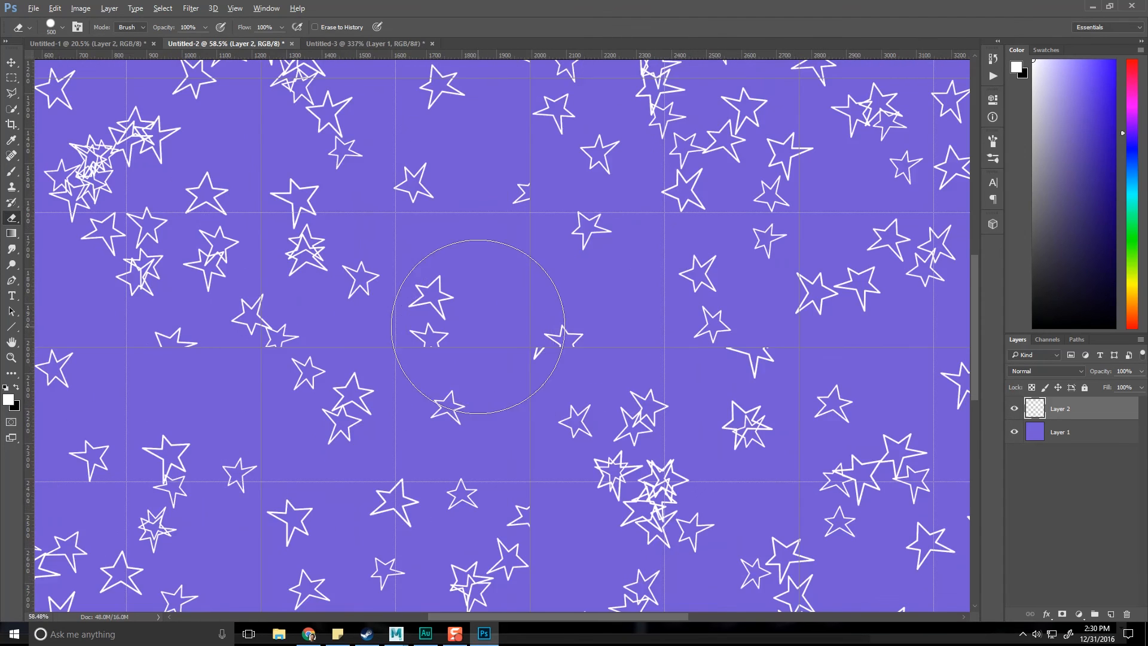
key("bracketleft")
key("bracketleft")
key("bracketleft")
key("bracketleft")
key("bracketleft")
- Erase the cut-off stars along the horizontal center seam of Layer 2
mouse_move(599, 348)
left_mouse_down()
mouse_move(584, 338)
mouse_move(464, 361)
mouse_move(400, 344)
left_mouse_up()
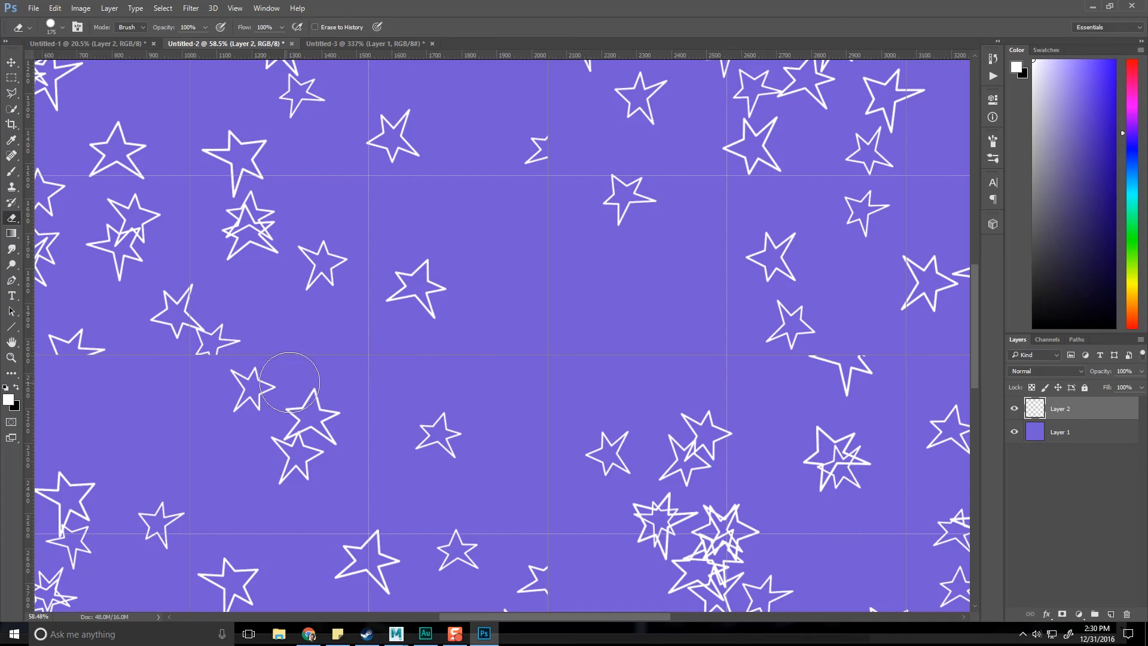
mouse_move(229, 346)
left_mouse_down()
mouse_move(192, 320)
mouse_move(115, 351)
left_mouse_up()
left_click(842, 380)
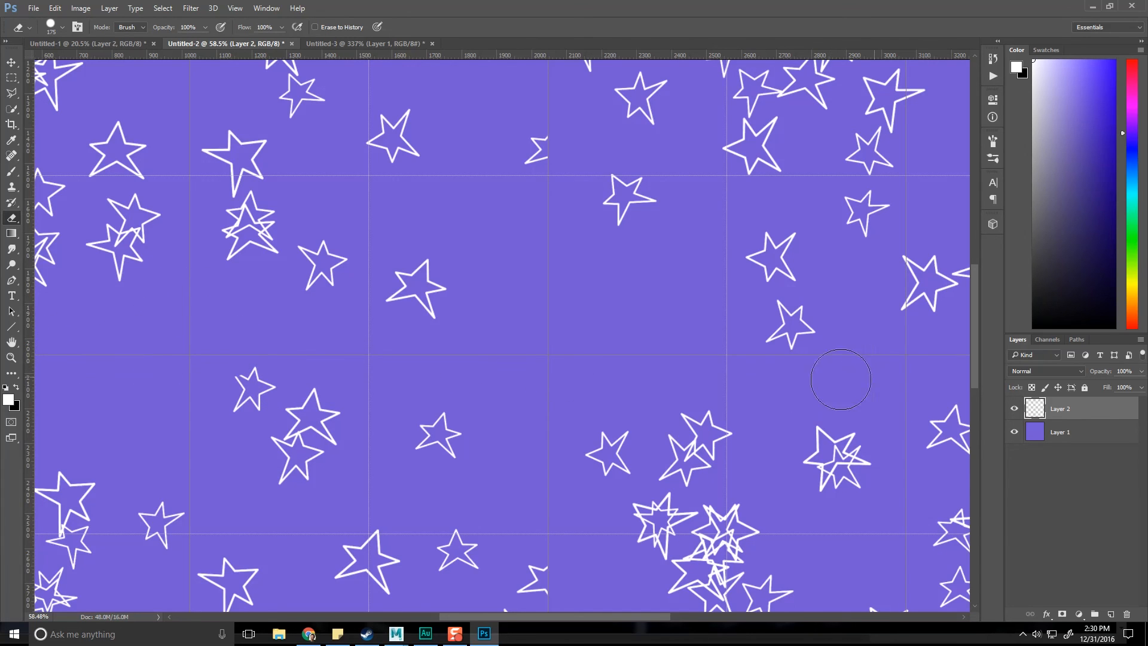
- Erase the cut-off stars along the vertical center seam, from the lower edge to the upper edge of the canvas
mouse_move(535, 615)
left_mouse_down()
mouse_move(673, 619)
mouse_move(530, 621)
mouse_move(574, 618)
left_mouse_up()
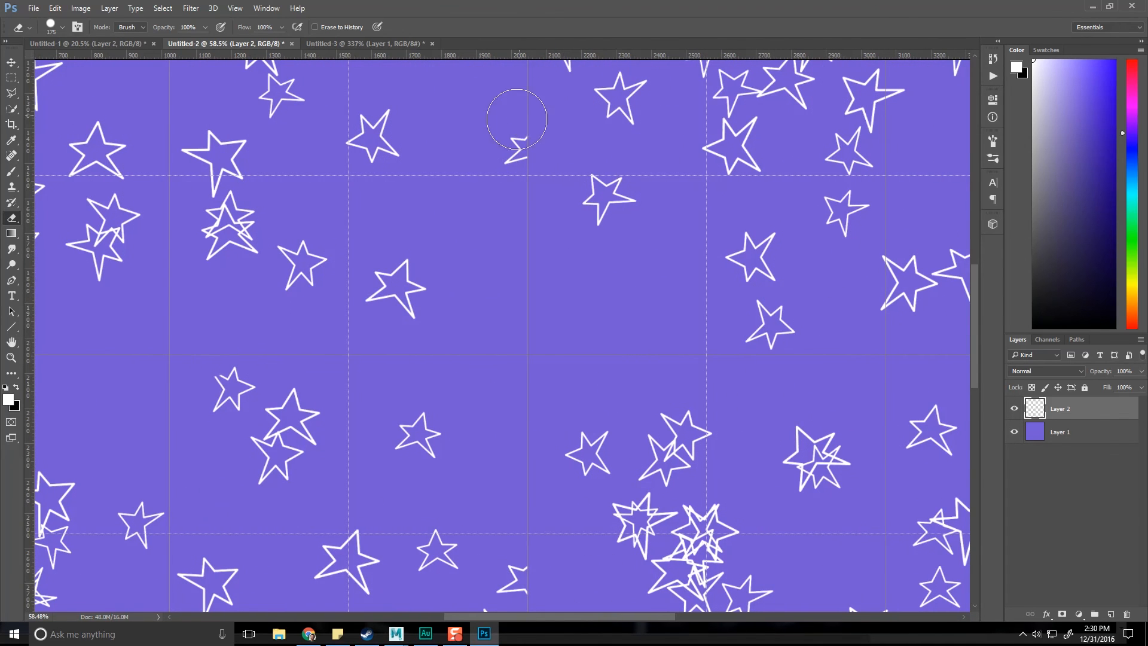
scroll(565, 449, "down", 5)
scroll(538, 413, "down", 3)
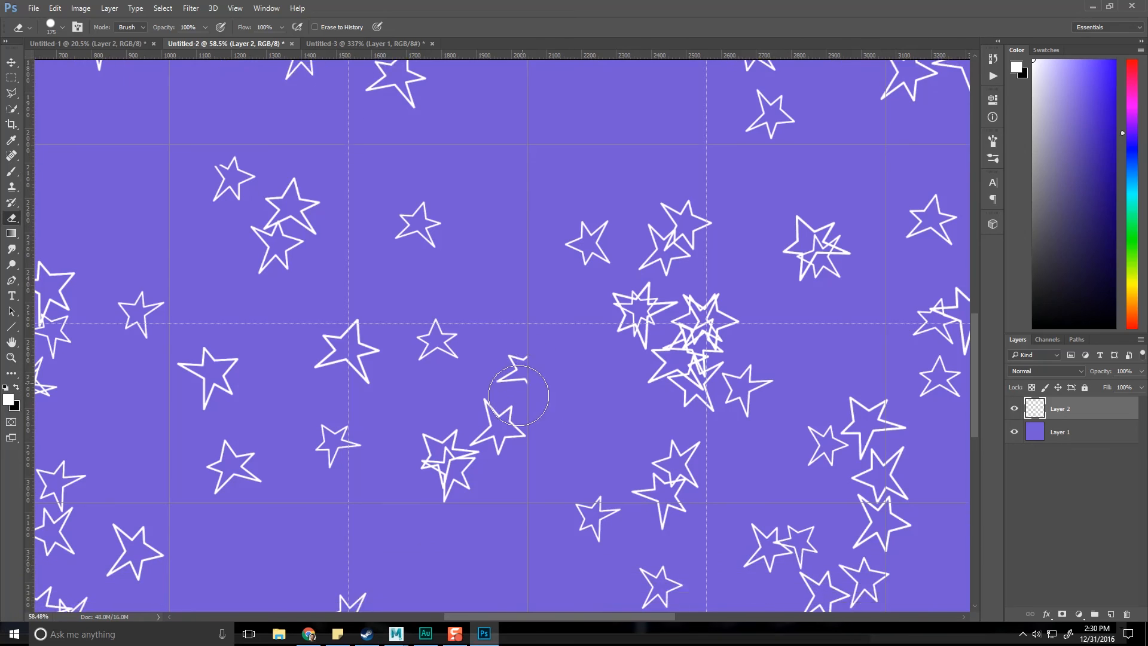
scroll(592, 454, "down", 2)
scroll(591, 460, "down", 10)
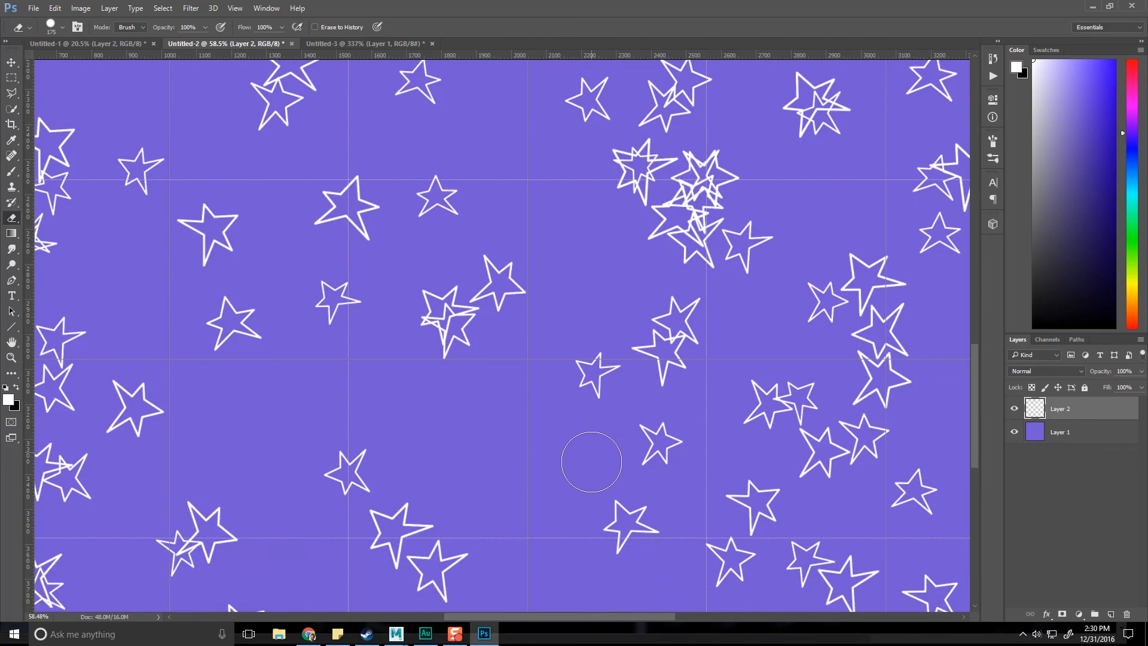
left_click_drag(533, 469, 536, 448)
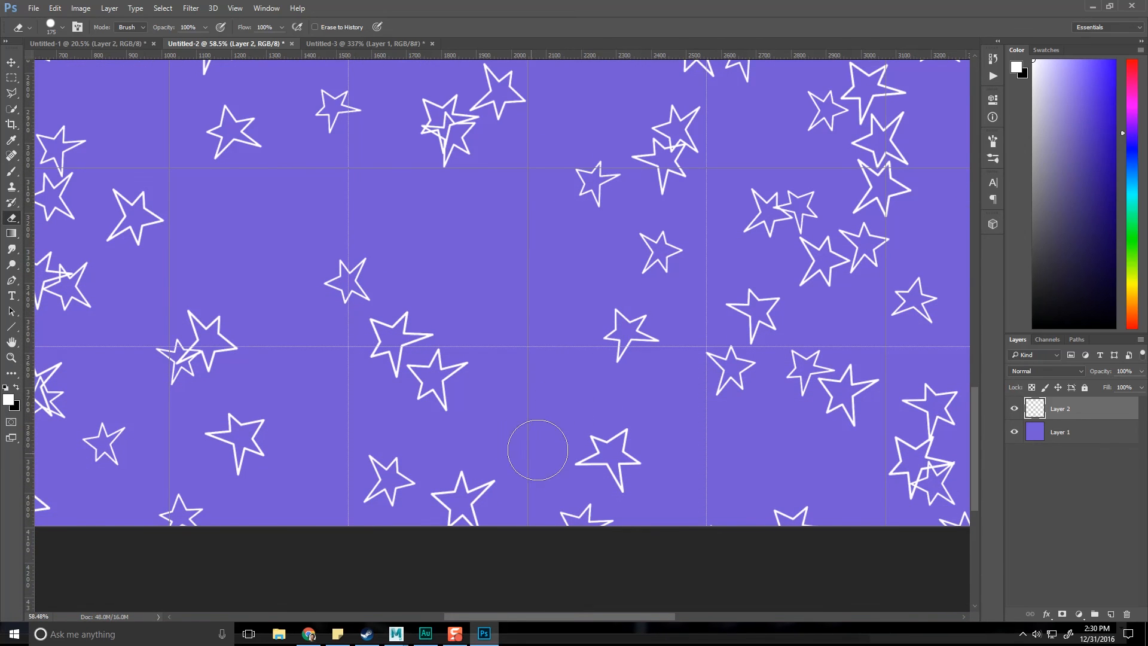
left_click_drag(976, 426, 986, 219)
left_click_drag(512, 226, 519, 281)
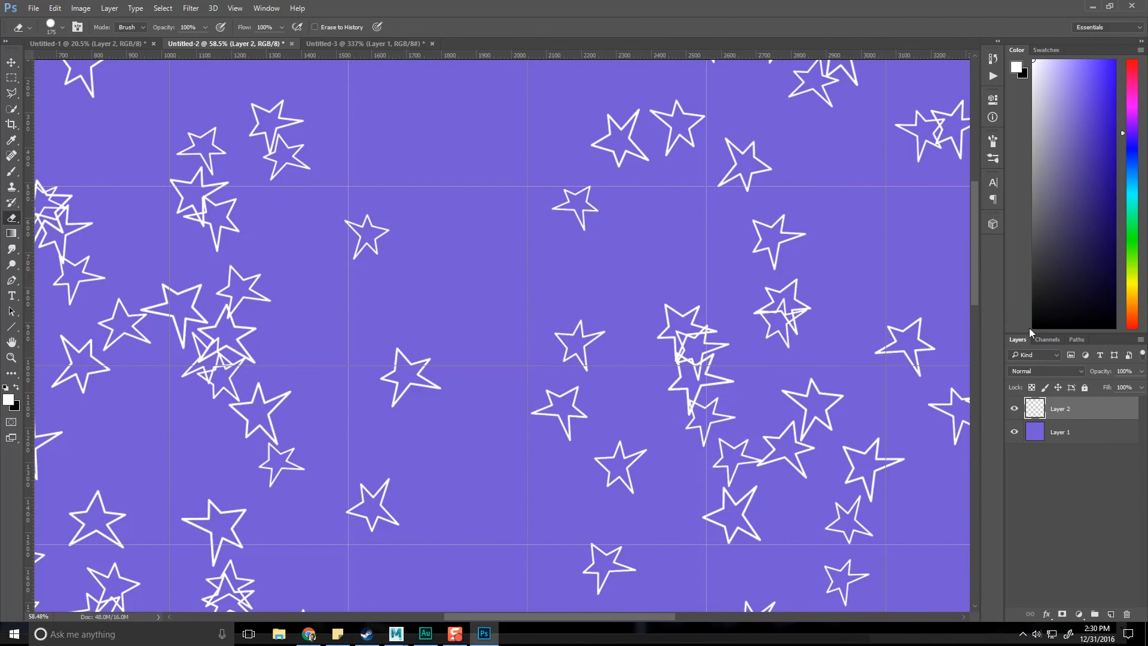
left_click_drag(978, 285, 970, 224)
scroll(970, 224, "down", 5)
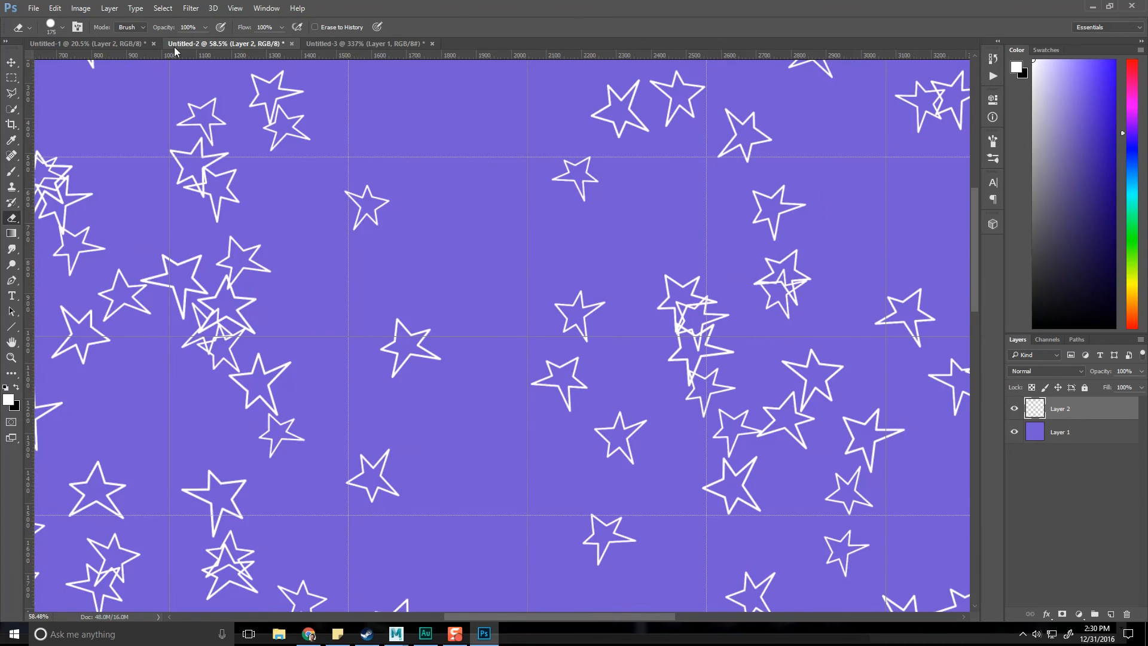
- Paint new white stars with the Brush tool over the emptied horizontal and vertical seams
left_click(11, 171)
left_click(60, 168)
scroll(551, 296, "down", 5, "alt")
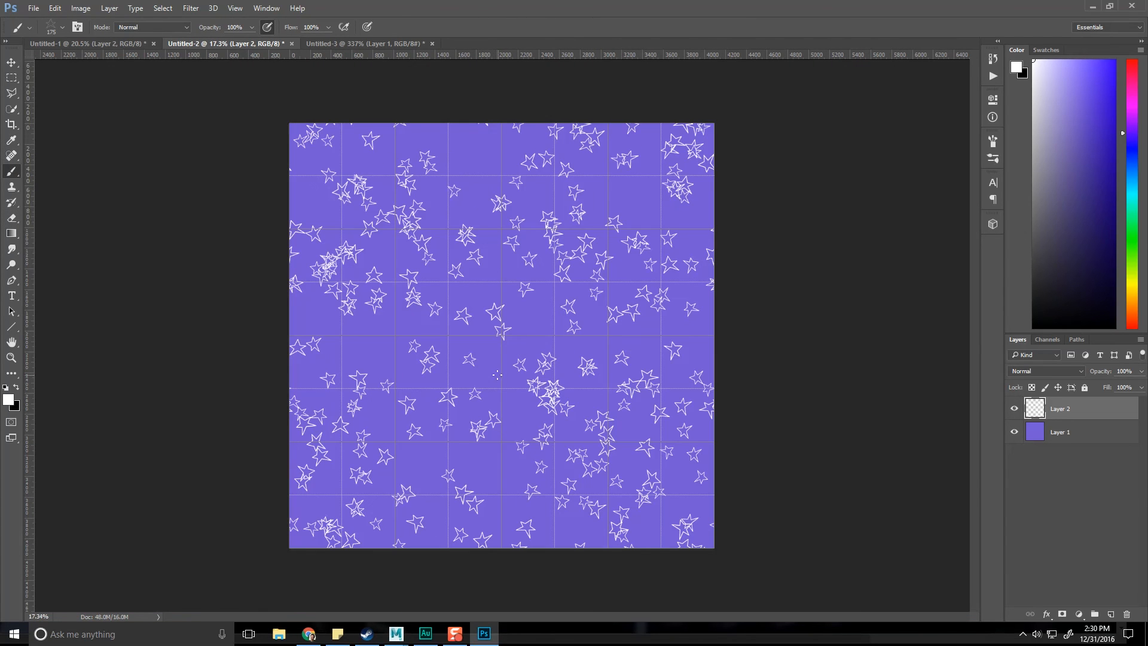
left_click_drag(397, 364, 618, 356)
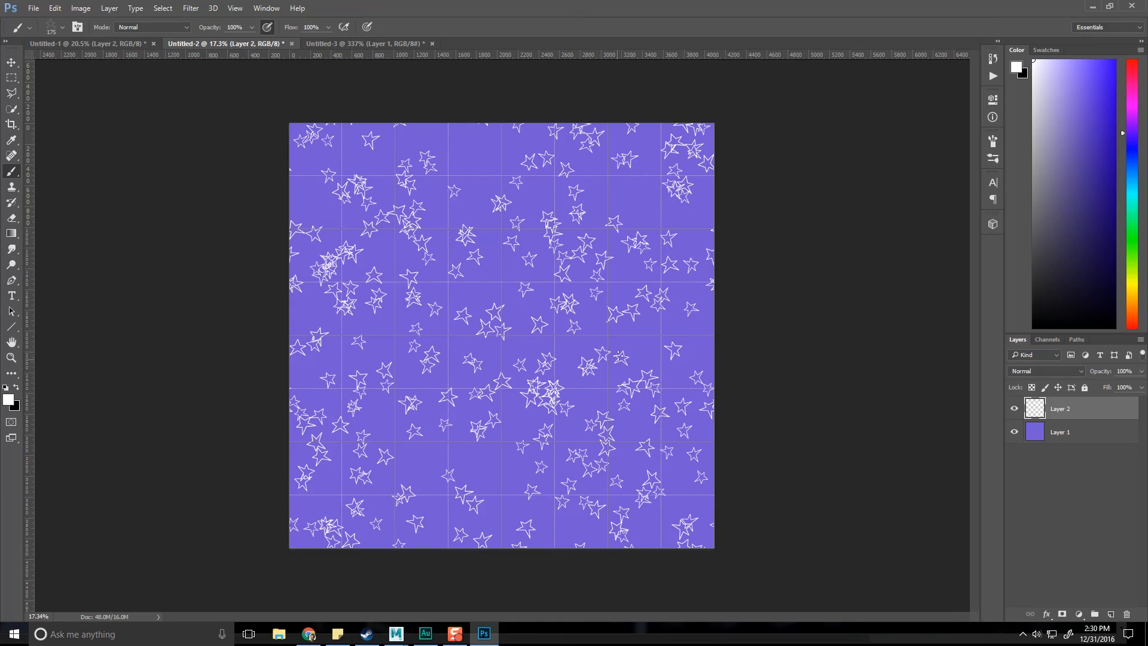
left_click(505, 202)
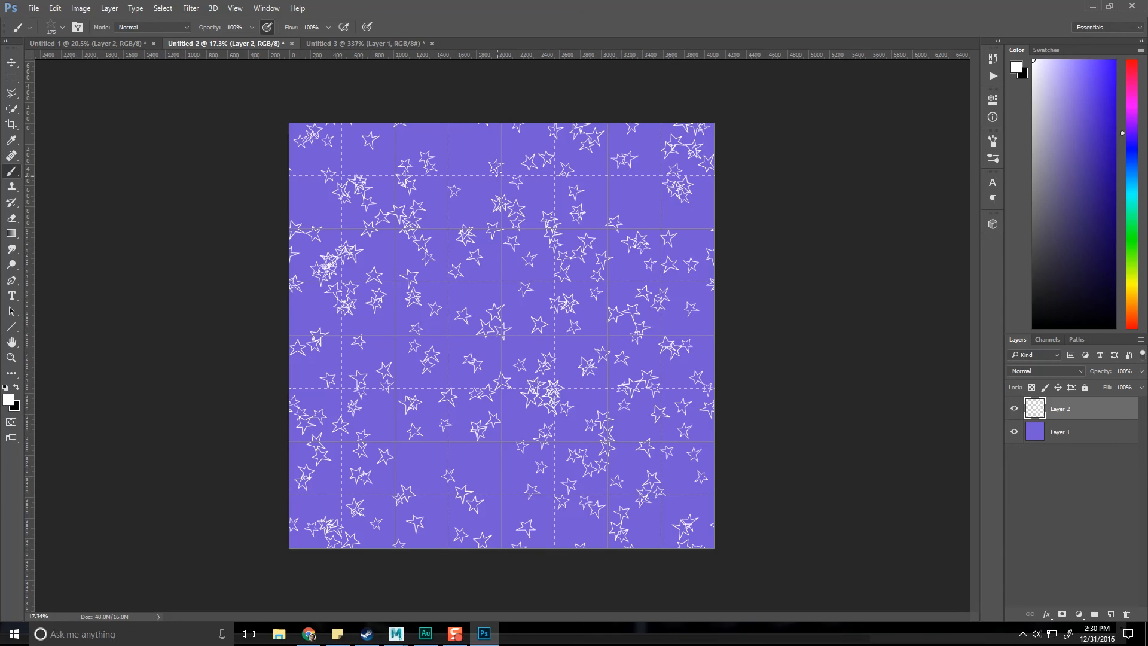
left_click_drag(509, 482, 500, 510)
left_click(513, 479)
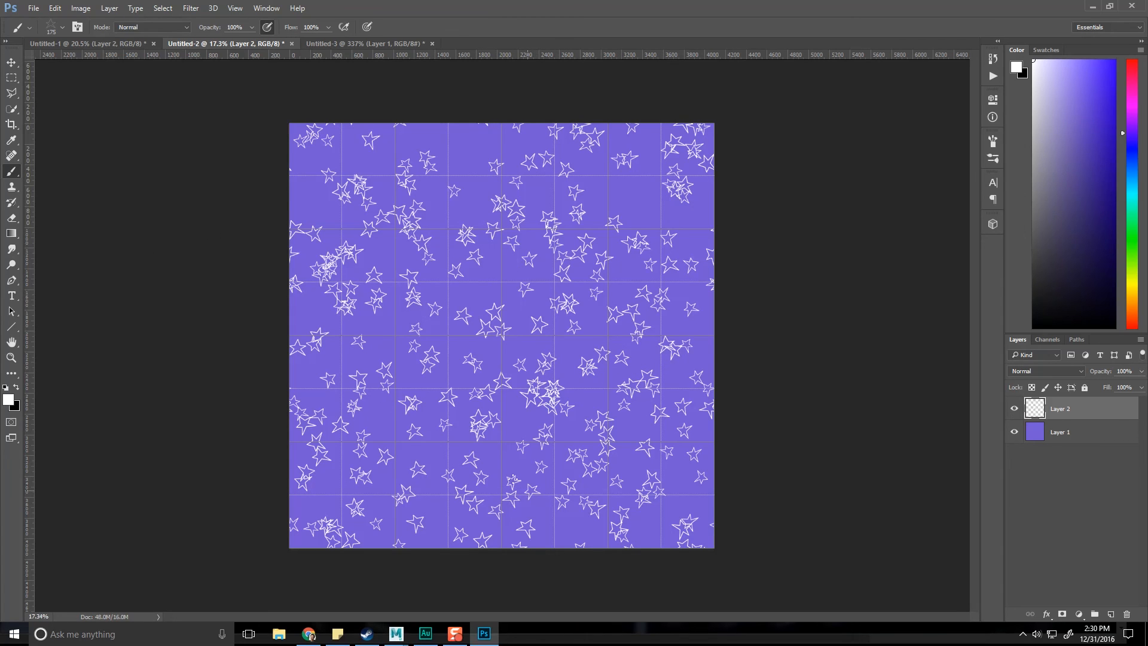
- Apply the Offset filter to Layer 2 again and check the star pattern for seams, comparing it with the reference curtain image
left_click(190, 8)
mouse_move(197, 231)
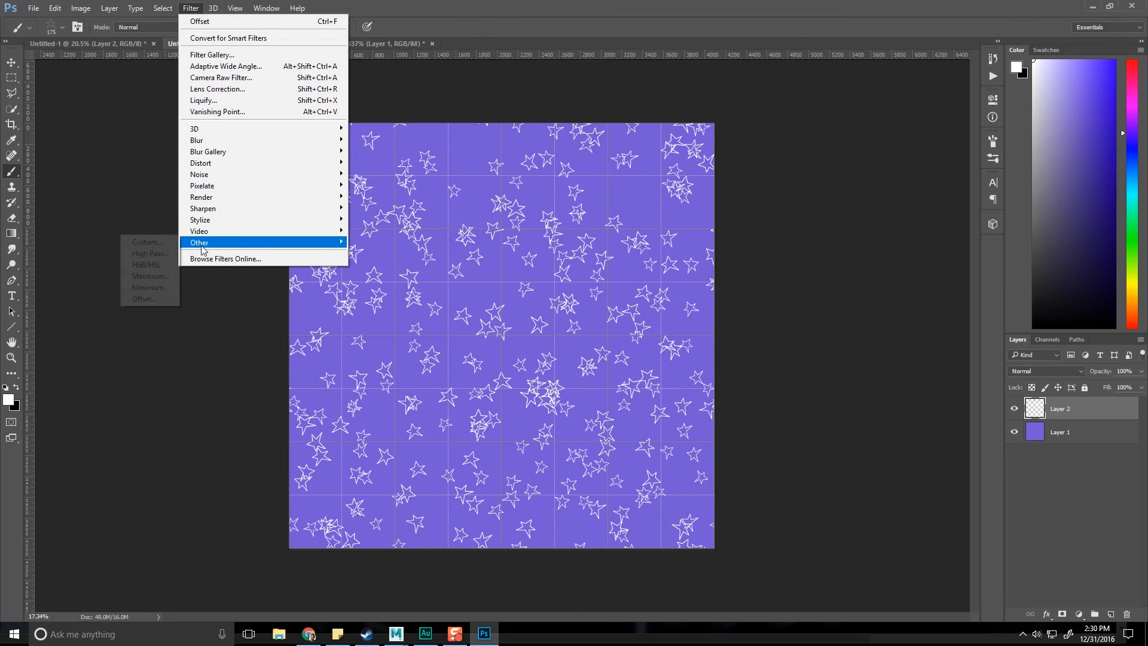
left_click(143, 295)
left_click(631, 189)
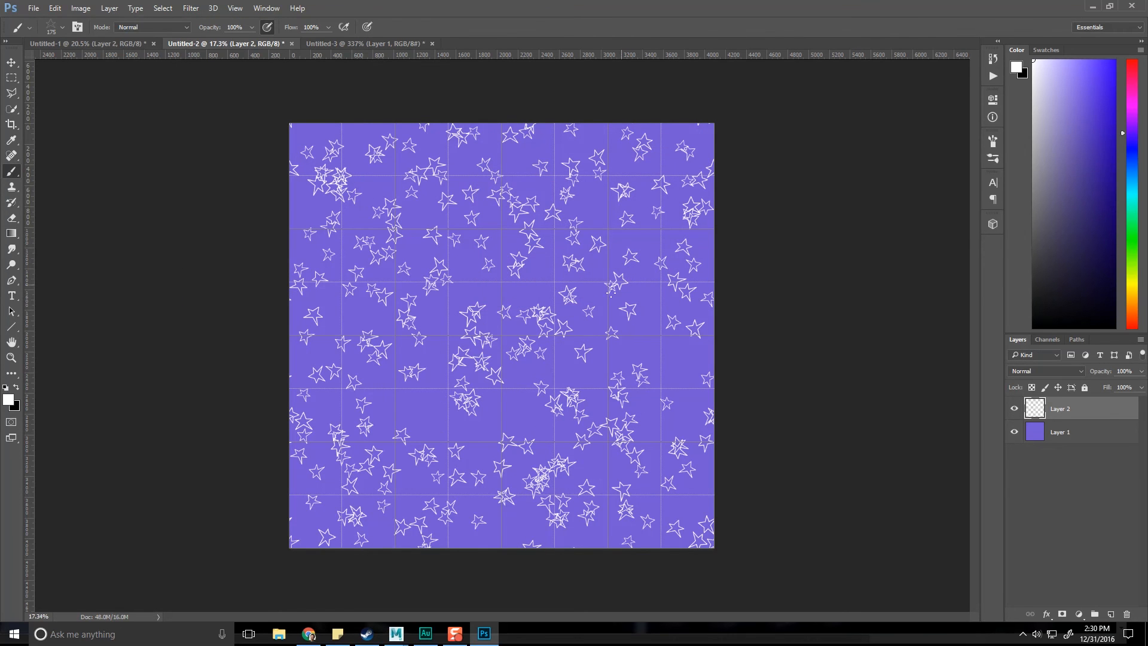
scroll(491, 332, "up", 4, "alt")
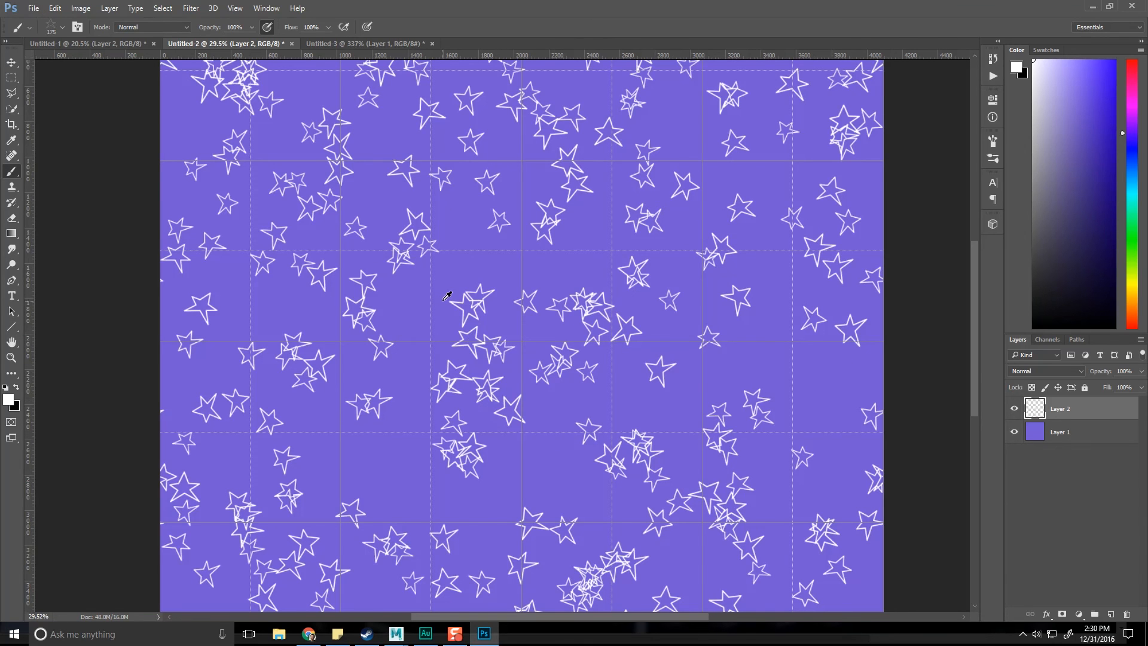
scroll(476, 197, "down", 2, "alt")
scroll(508, 537, "down", 1, "alt")
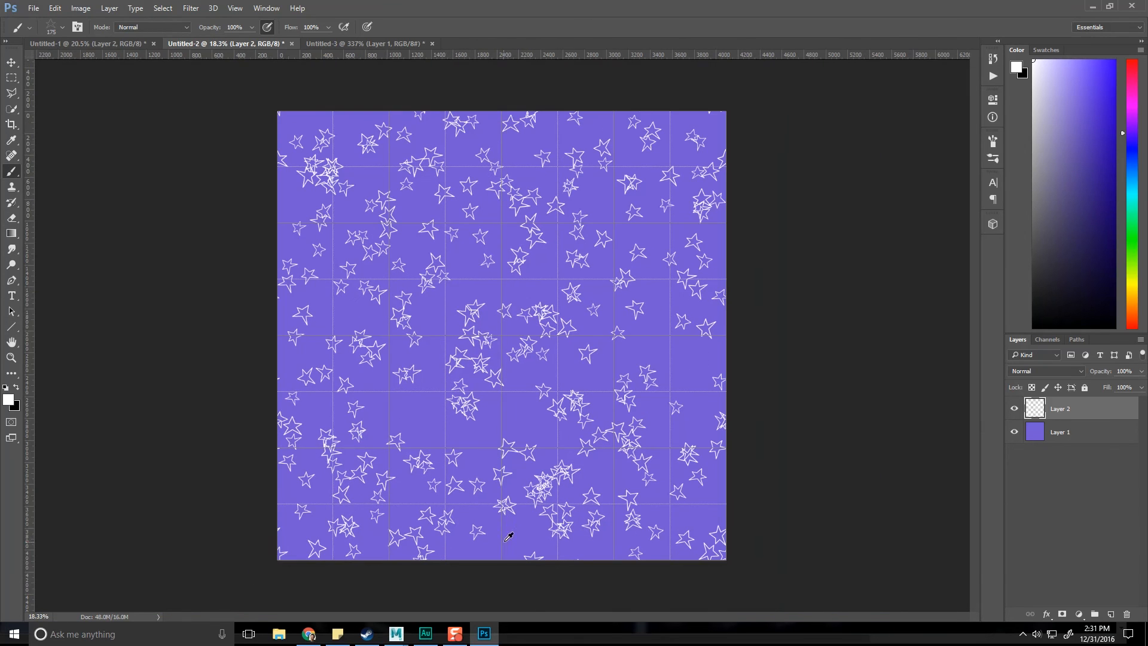
scroll(509, 532, "up", 1, "alt")
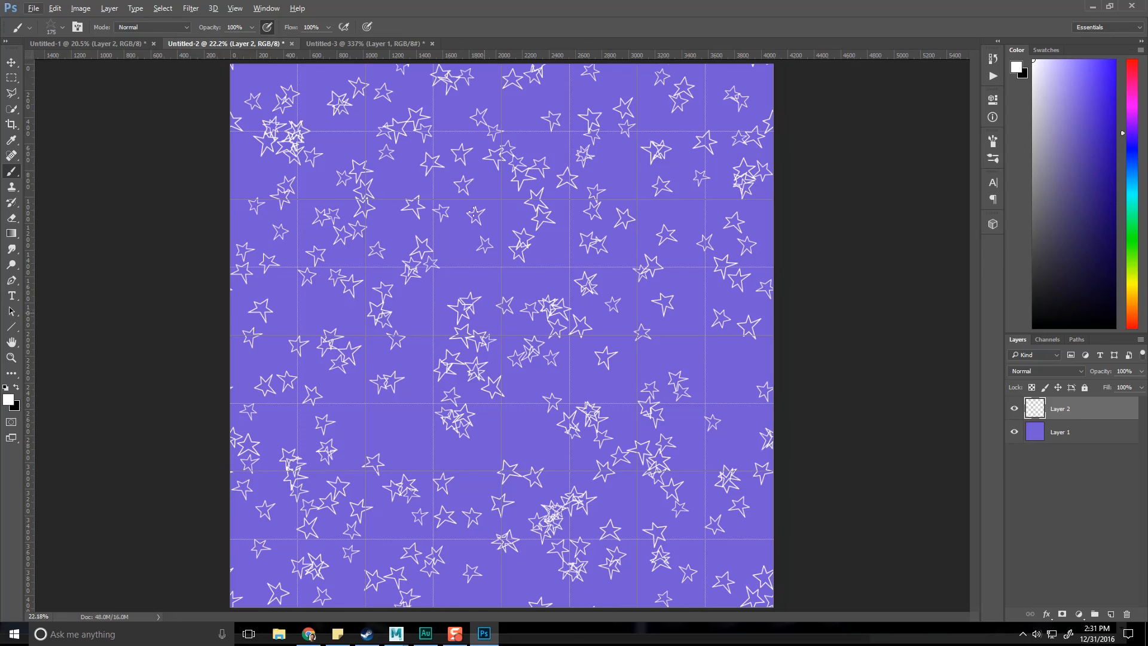
left_click(311, 635)
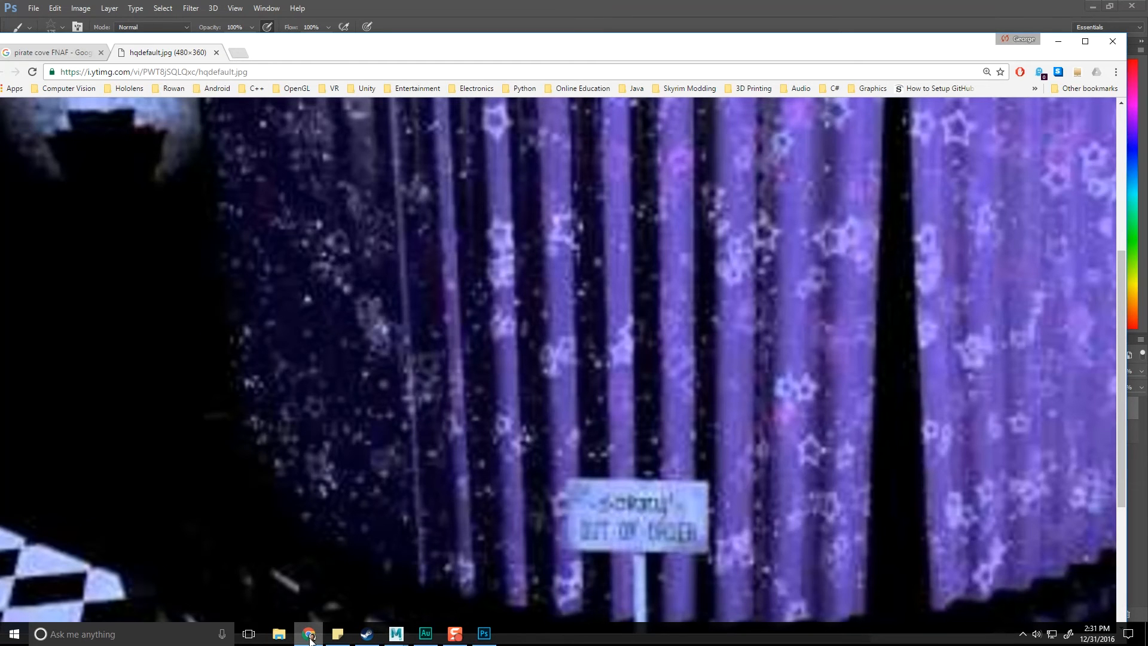
left_click(311, 635)
- Save the document as the Photoshop file PirateCove_Curtains_Stars in the FNAF project's Photoshop folder
left_click(37, 10)
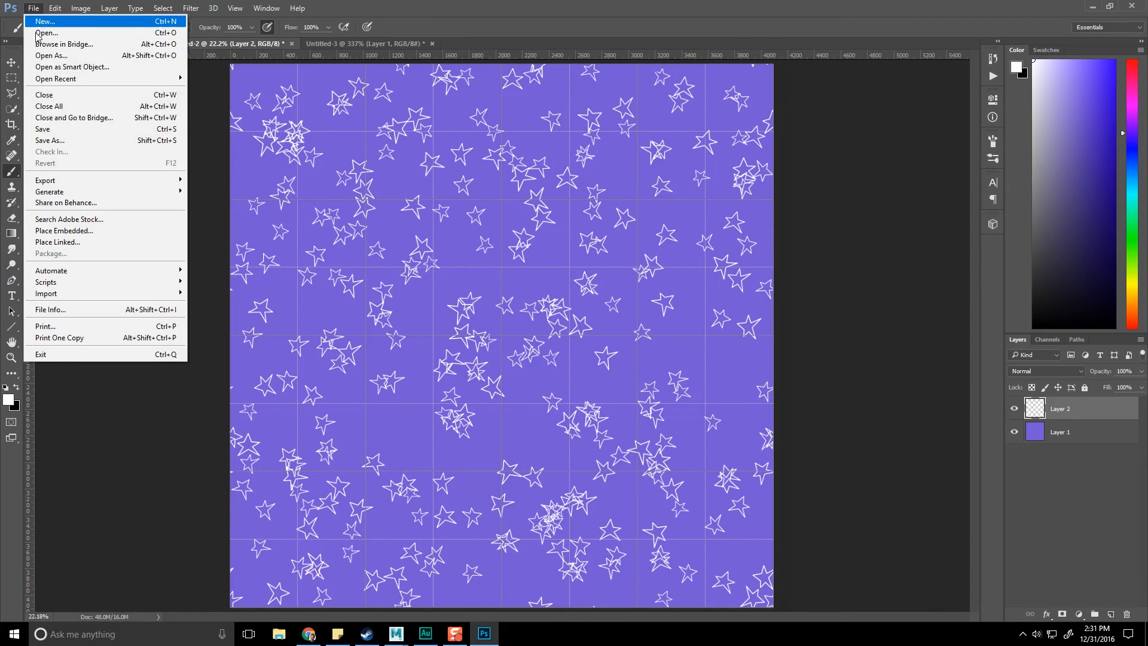
left_click(60, 142)
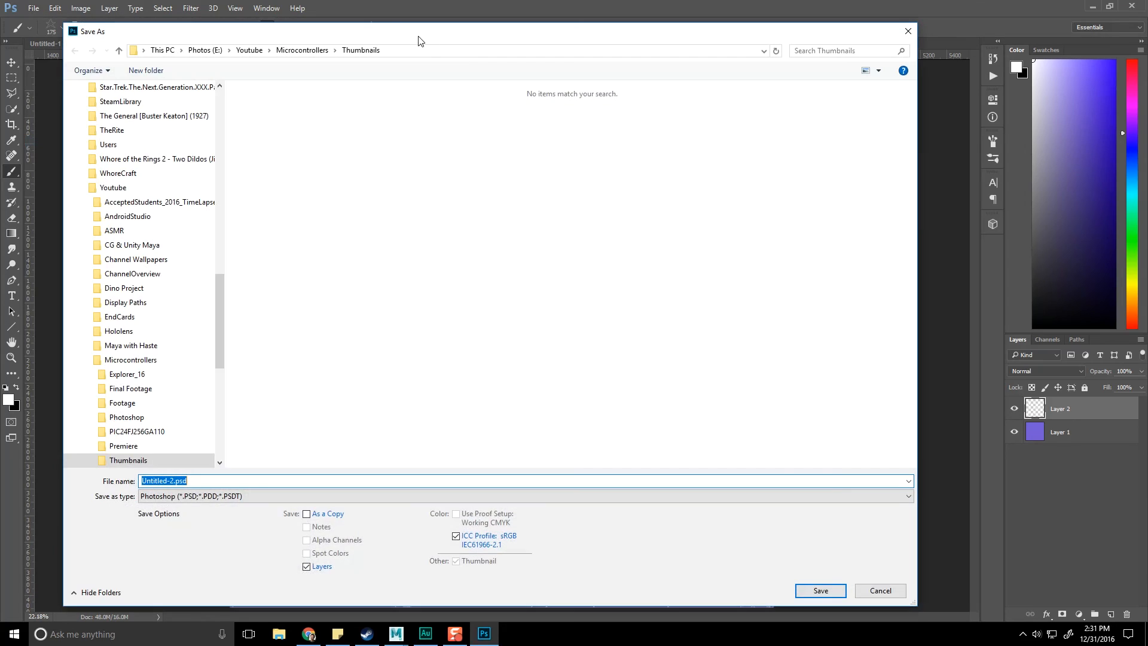
left_click(321, 45)
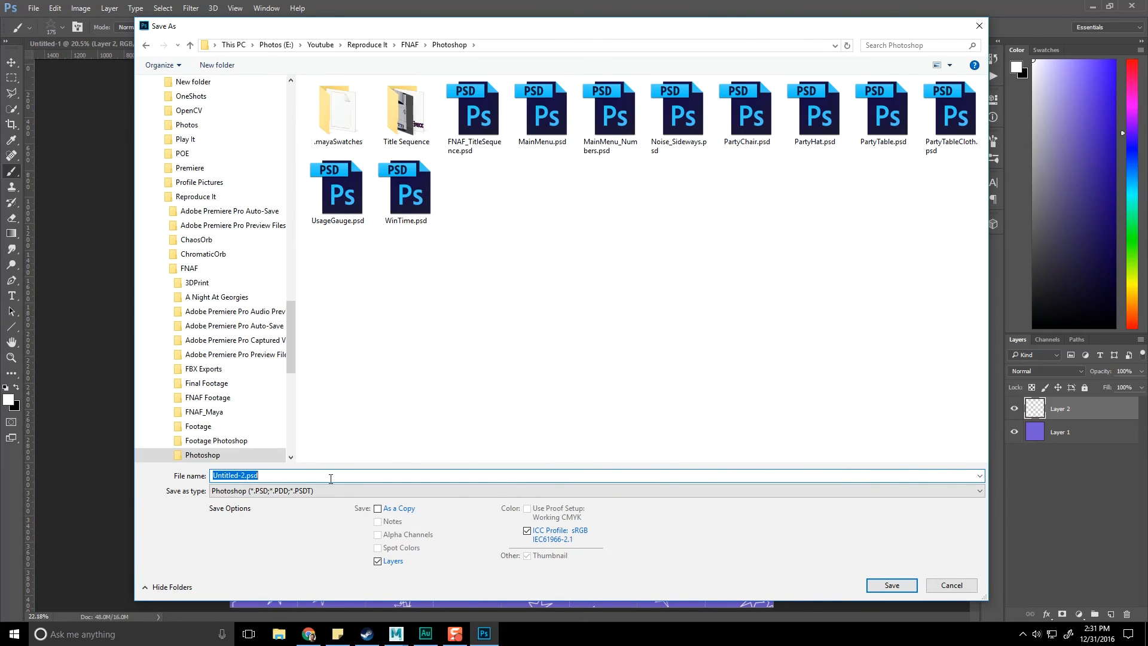
type("PirateCove_Curtains_Sta")
type("s")
key("Return")
key("Return")
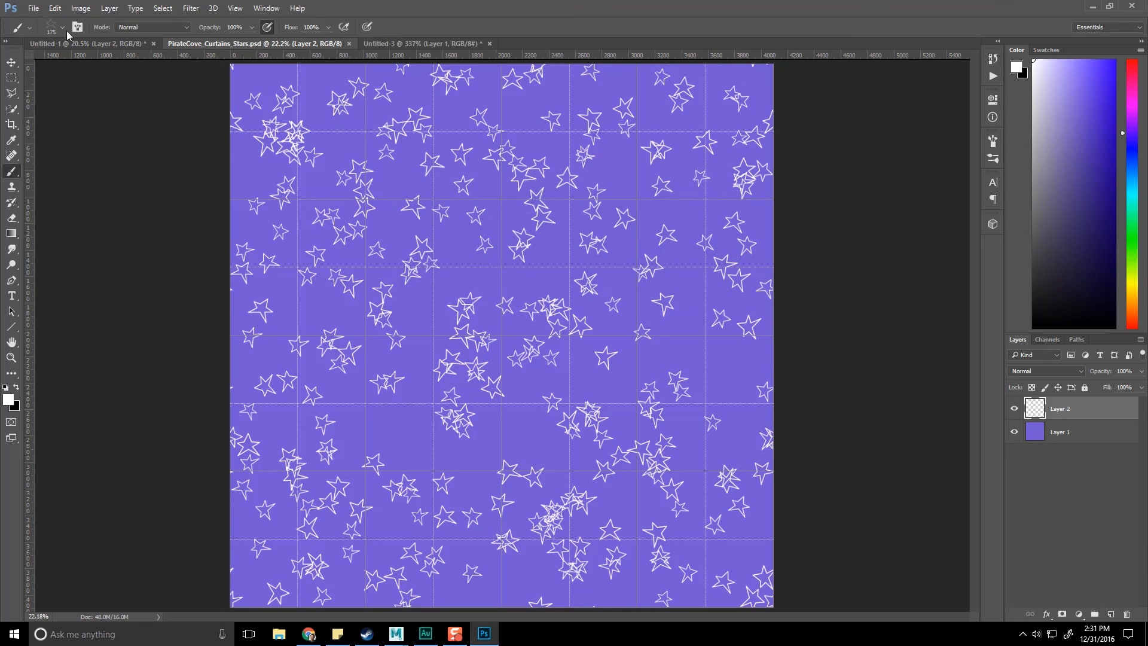
- Select the whole canvas and save the texture as PirateCove_Curtains_Stars in PNG format in the FNAF Textures folder
key("ctrl+a")
left_click(33, 7)
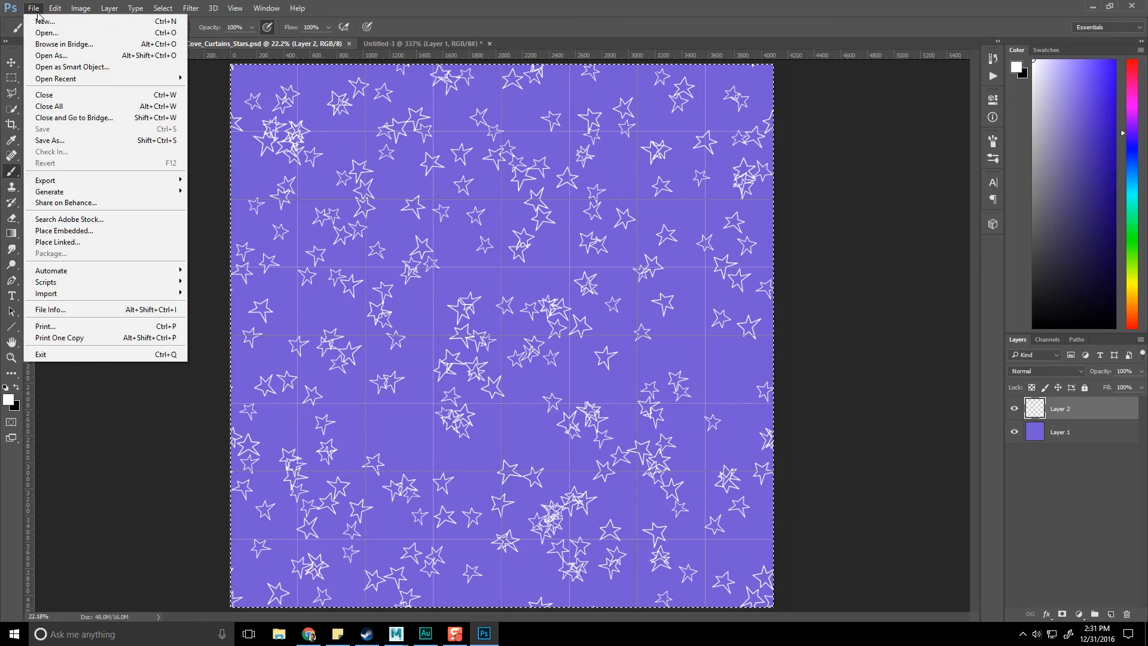
left_click(51, 140)
left_click(253, 490)
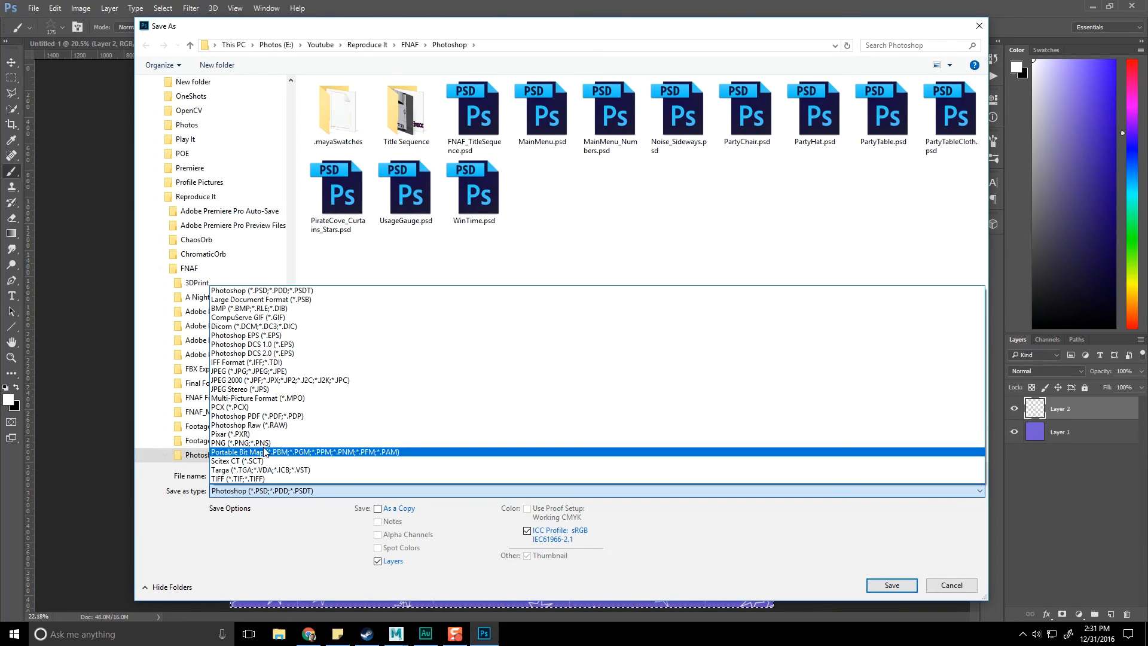
left_click(264, 443)
left_click(409, 45)
double_click(356, 294)
key("Return")
- Switch to Maya LT, deselect the curtain and save the stage scene
left_click(395, 633)
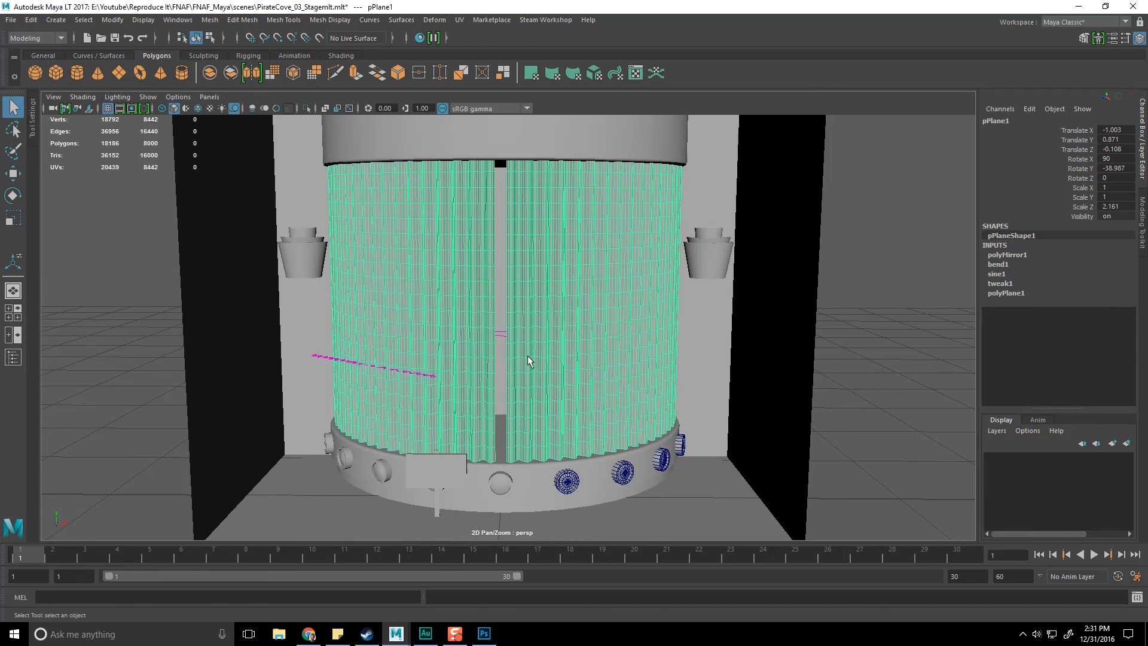
left_click(951, 288)
left_click_drag(910, 303, 858, 312, "alt")
key("ctrl+s")
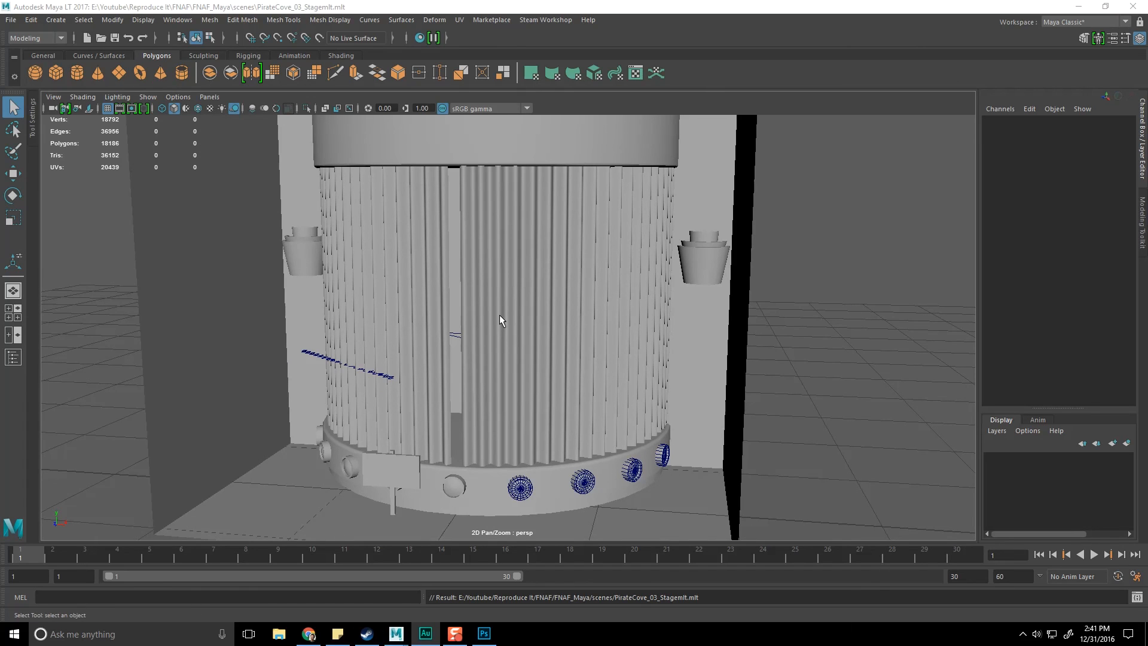
- Select the curtain mesh and assign a new Phong material to it
left_click(178, 20)
mouse_move(214, 66)
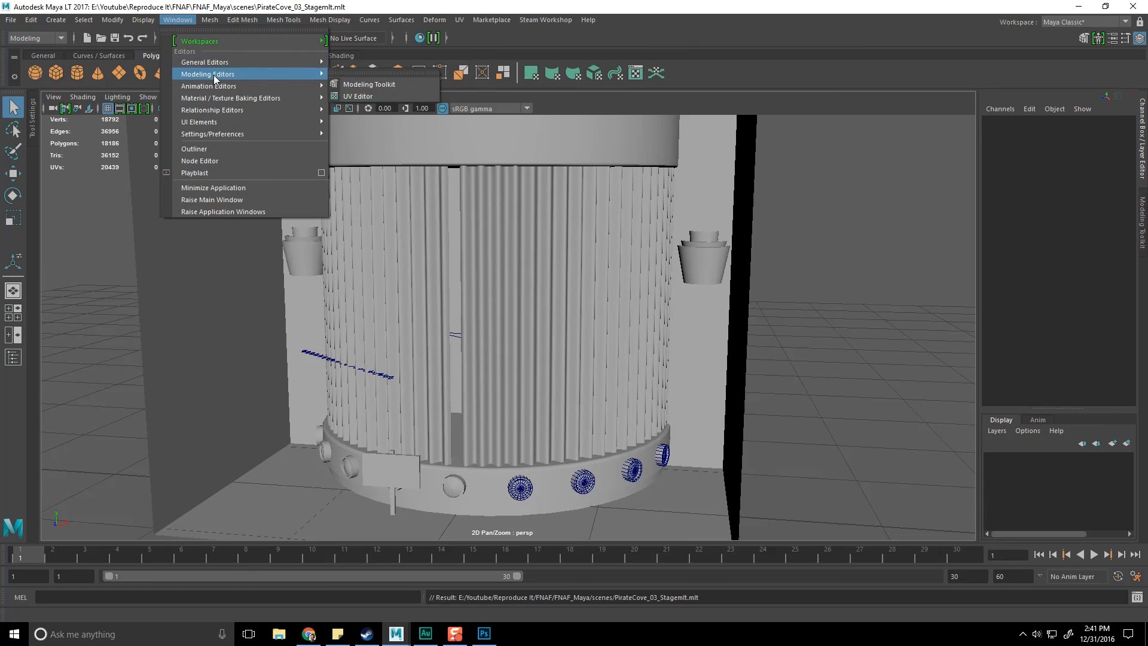
left_click(551, 218)
left_click(556, 250)
right_click_drag(544, 261, 538, 549)
left_click_drag(443, 215, 383, 117)
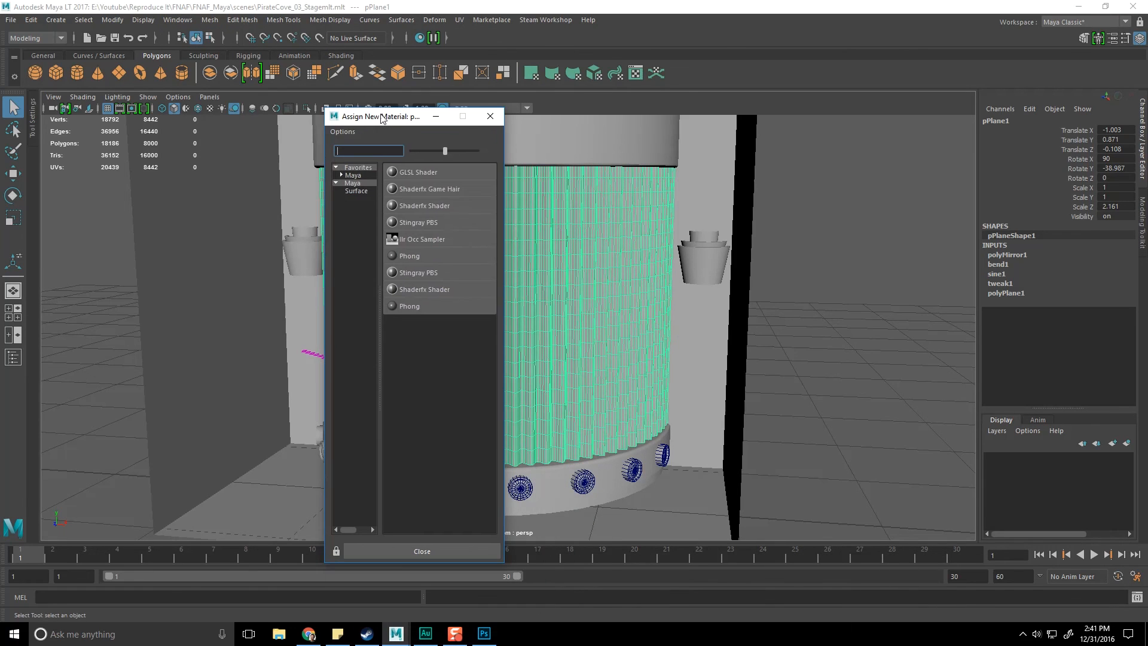
left_click(422, 256)
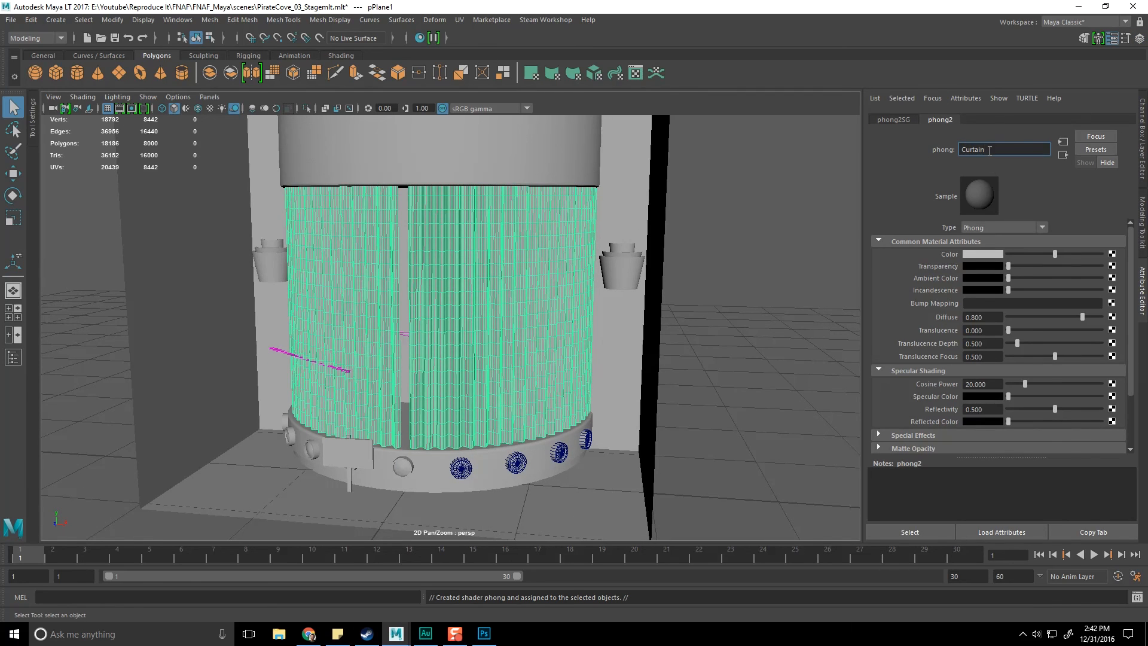
- Name the curtain's new Phong material Curtain_Stars_M
type("Curtain_Stars_M")
key("Return")
left_click(961, 151)
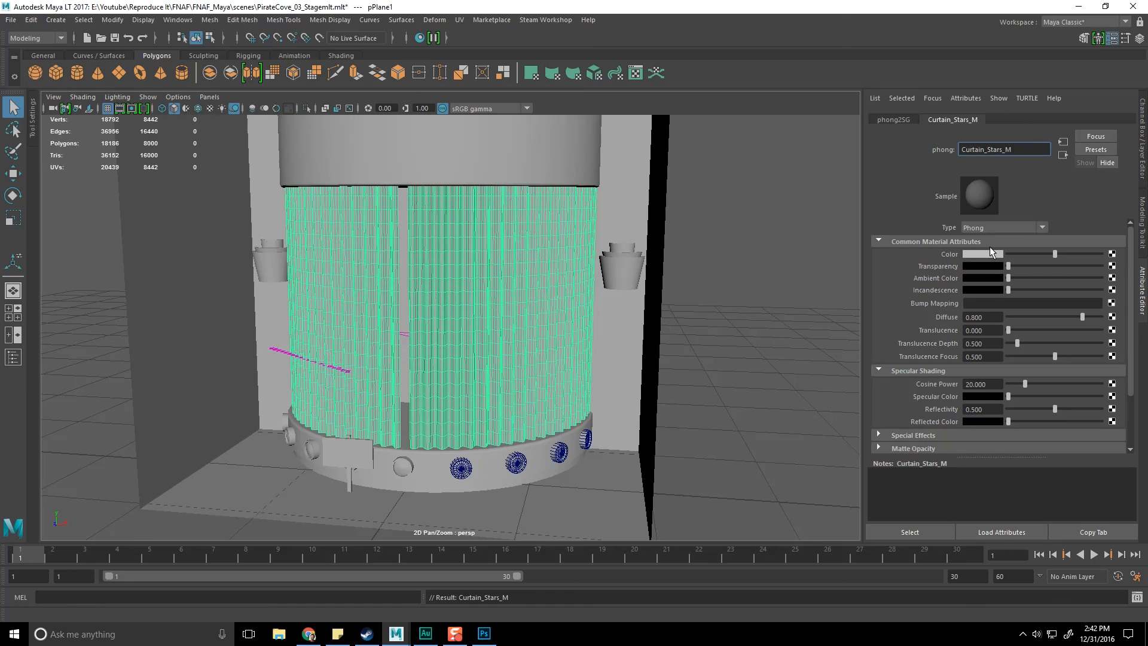
- Connect a File texture to the material's Color attribute and name the node curtain_stars_file
left_click(1111, 255)
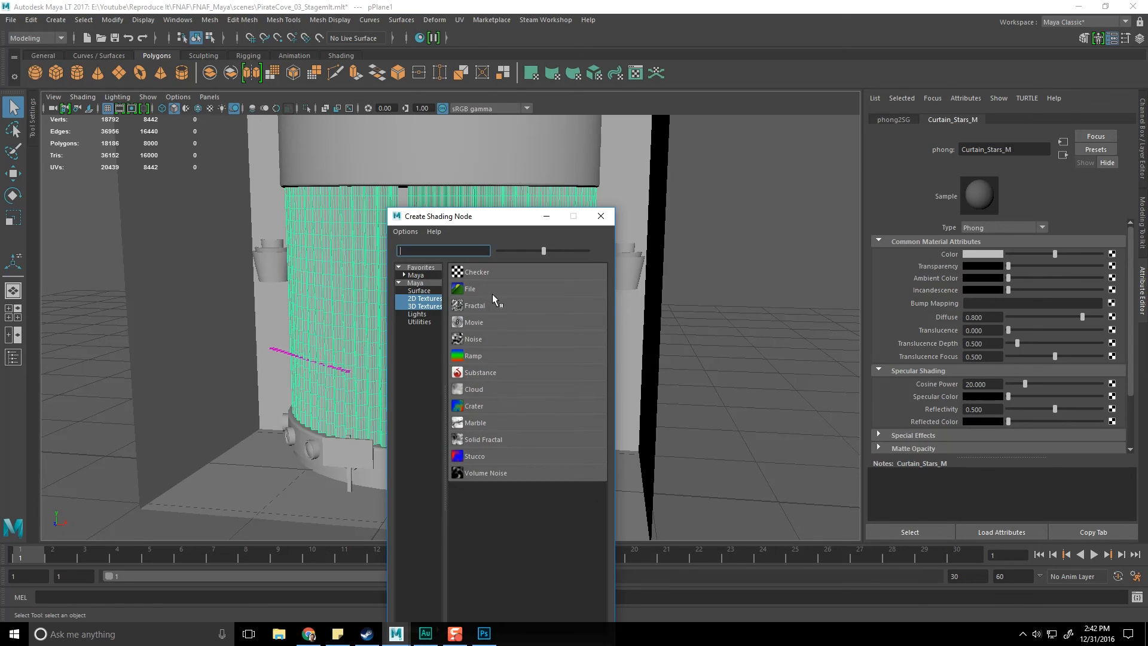
left_click(494, 300)
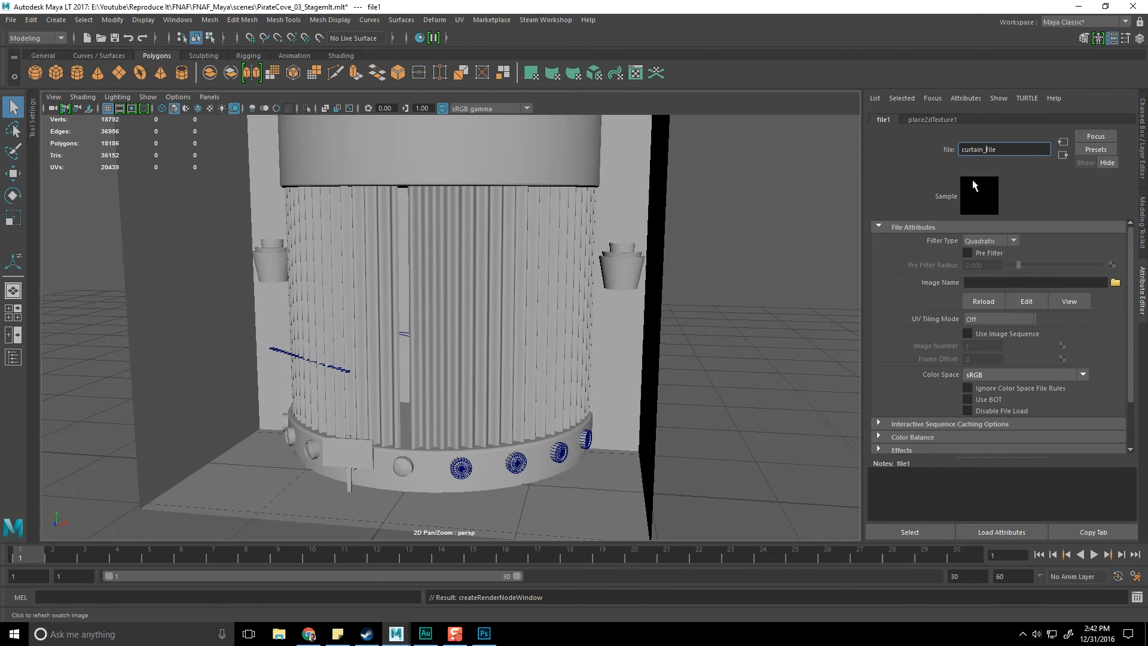
type("_")
key("Return")
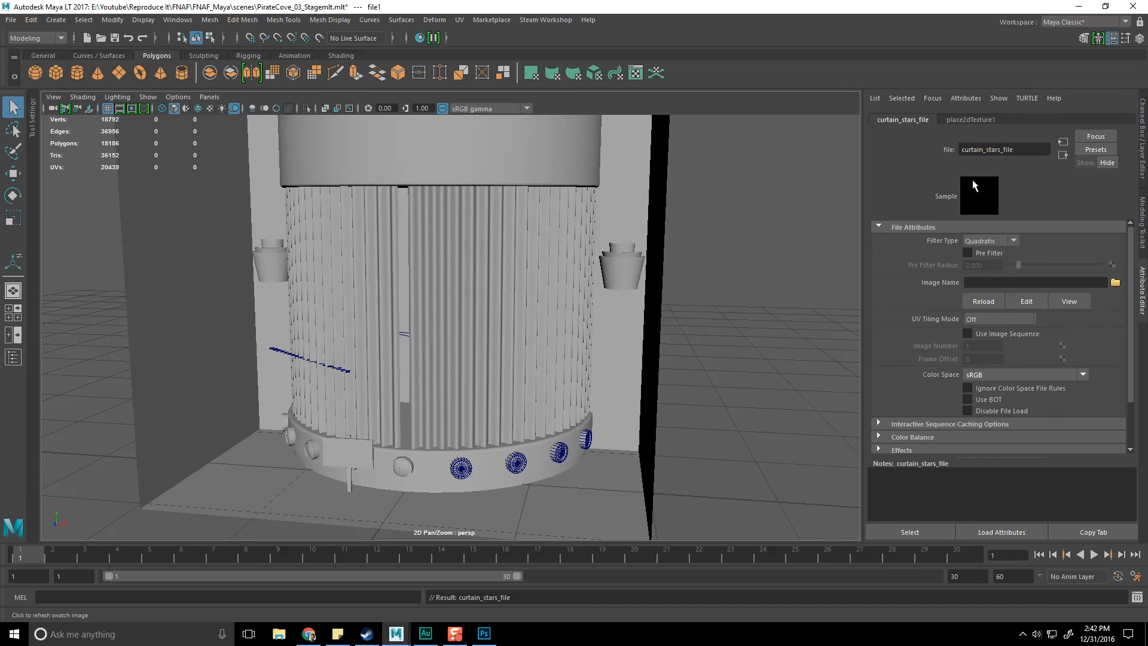
left_click(1000, 151)
left_click(1002, 151)
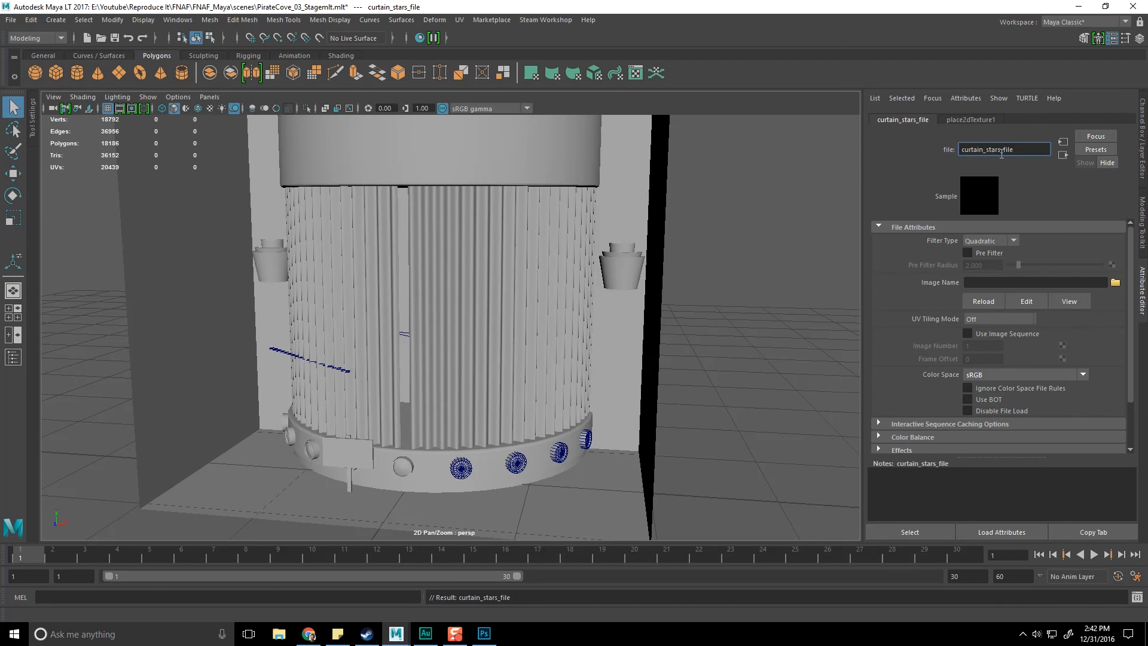
- Rename the file's 2D placement node curtain_stars_place2dTexture, return to the file node and save the scene
left_click(972, 118)
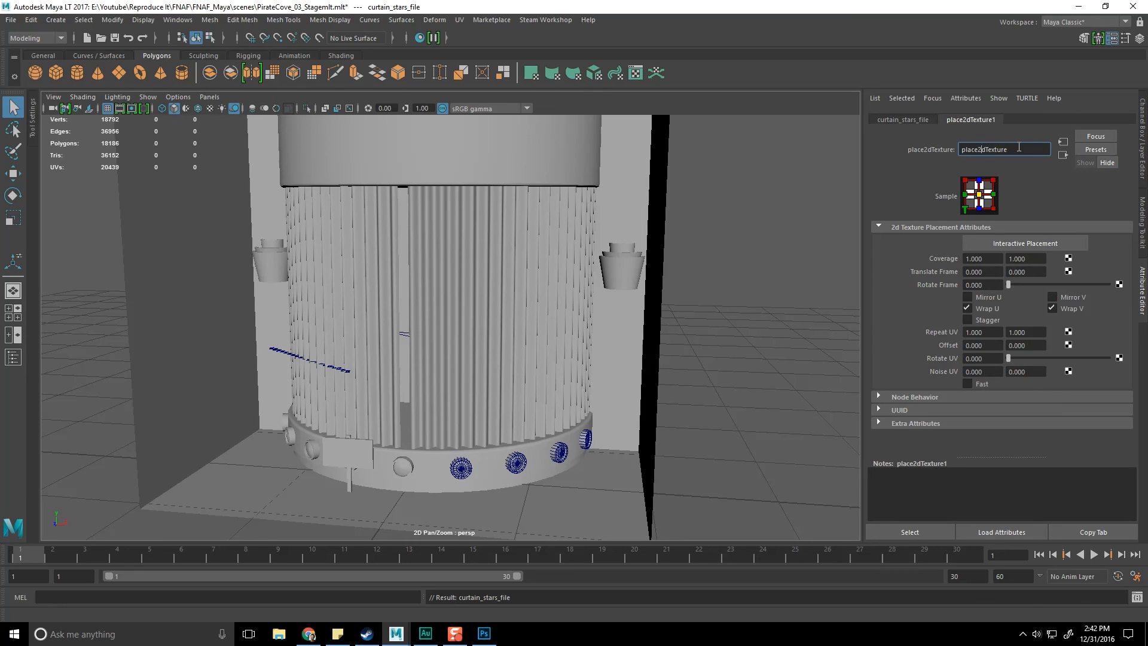
type("curtain_stars_")
key("Return")
left_click(923, 119)
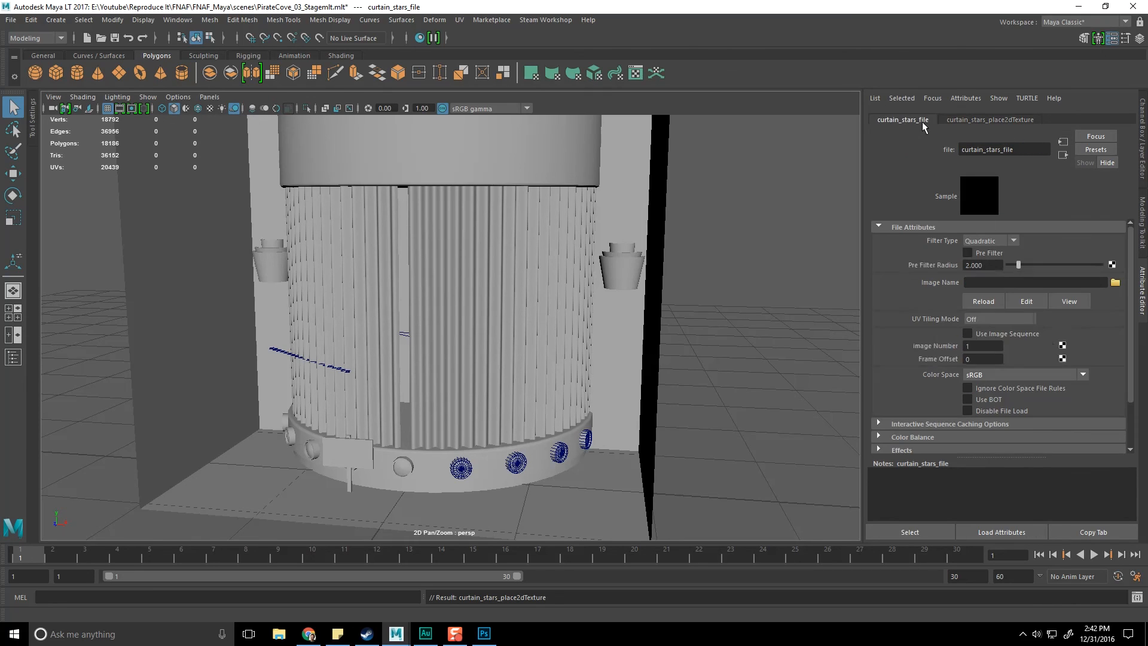
key("ctrl+s")
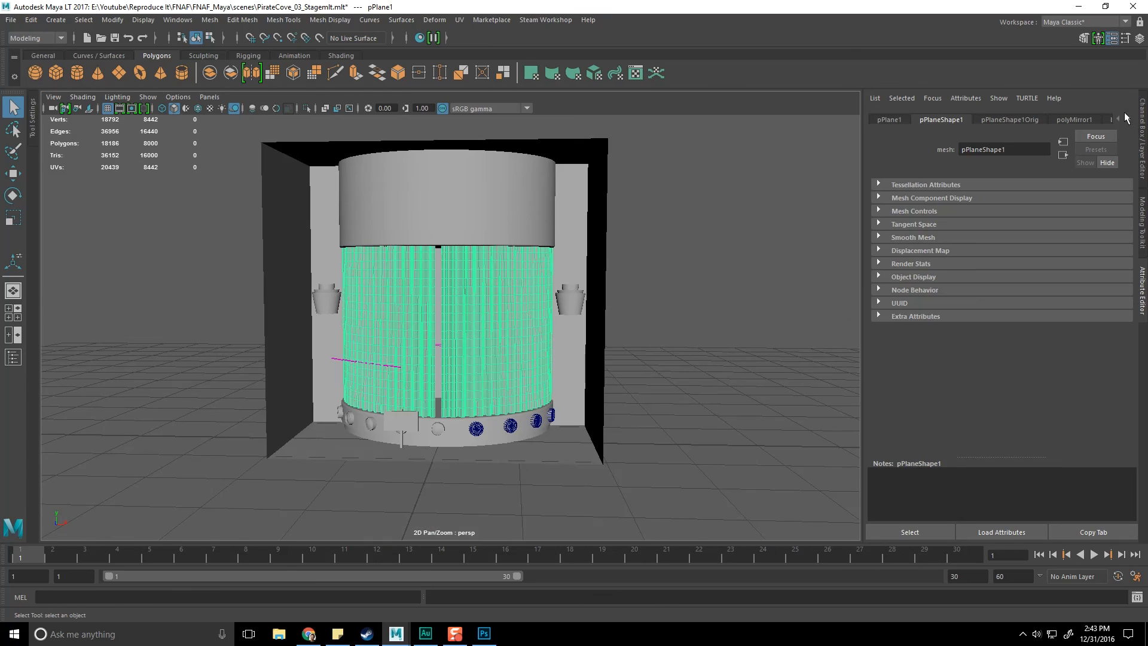
- Open the selected curtain's Curtain_Stars_M material and follow its Color connection to the file texture node
left_click(1127, 117)
left_click(1128, 117)
left_click(1128, 116)
left_click(1128, 117)
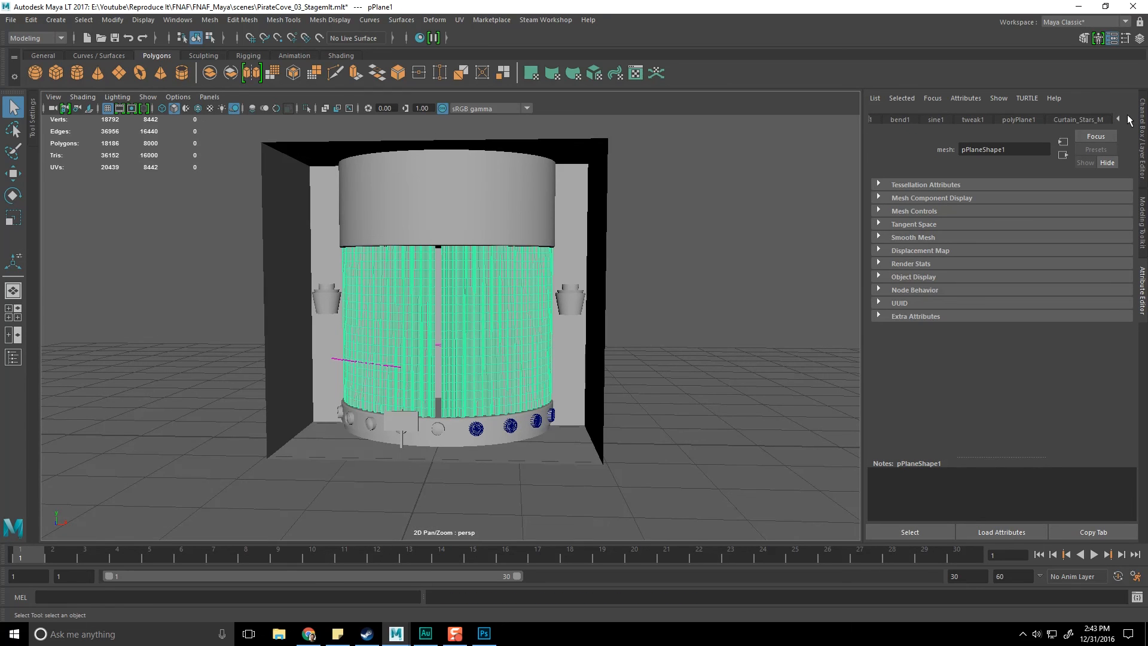
left_click(1097, 121)
left_click(1117, 261)
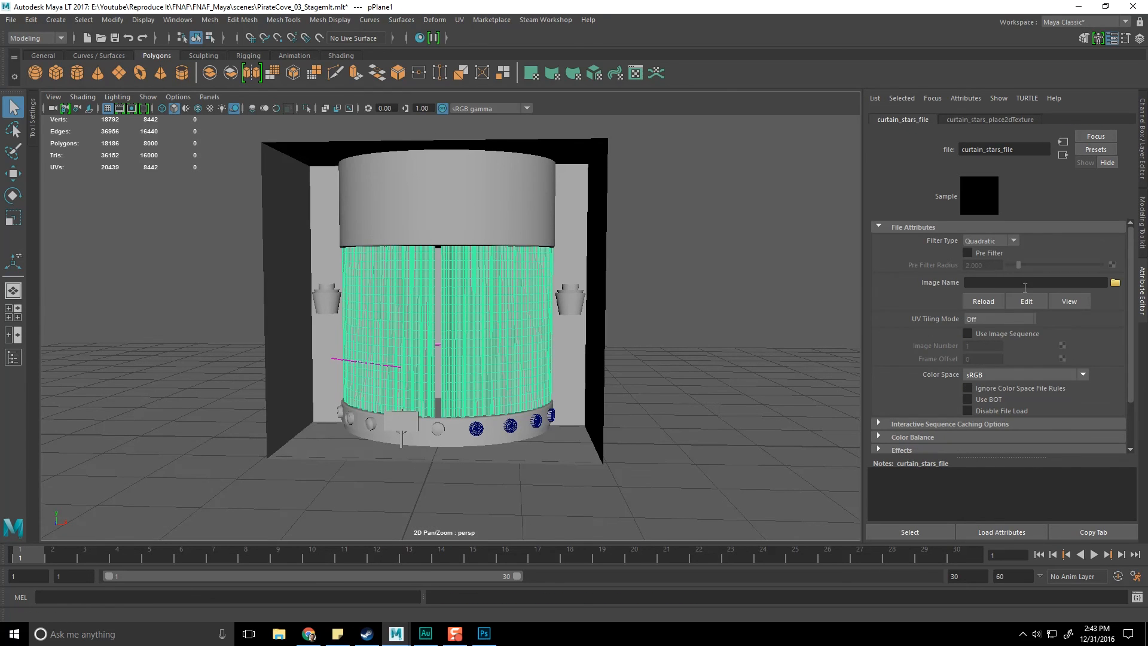
- Load PirateCove_Curtains_Stars.png from the FNAF Textures folder as the image of curtain_stars_file
left_click(1115, 283)
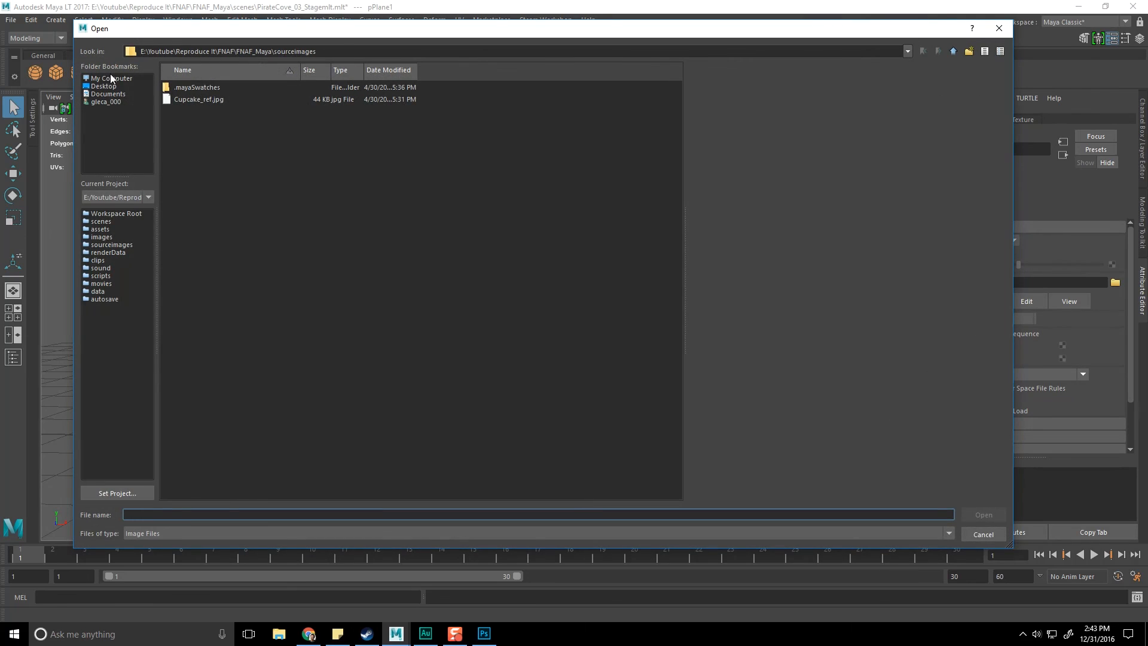
left_click(953, 53)
left_click(953, 53)
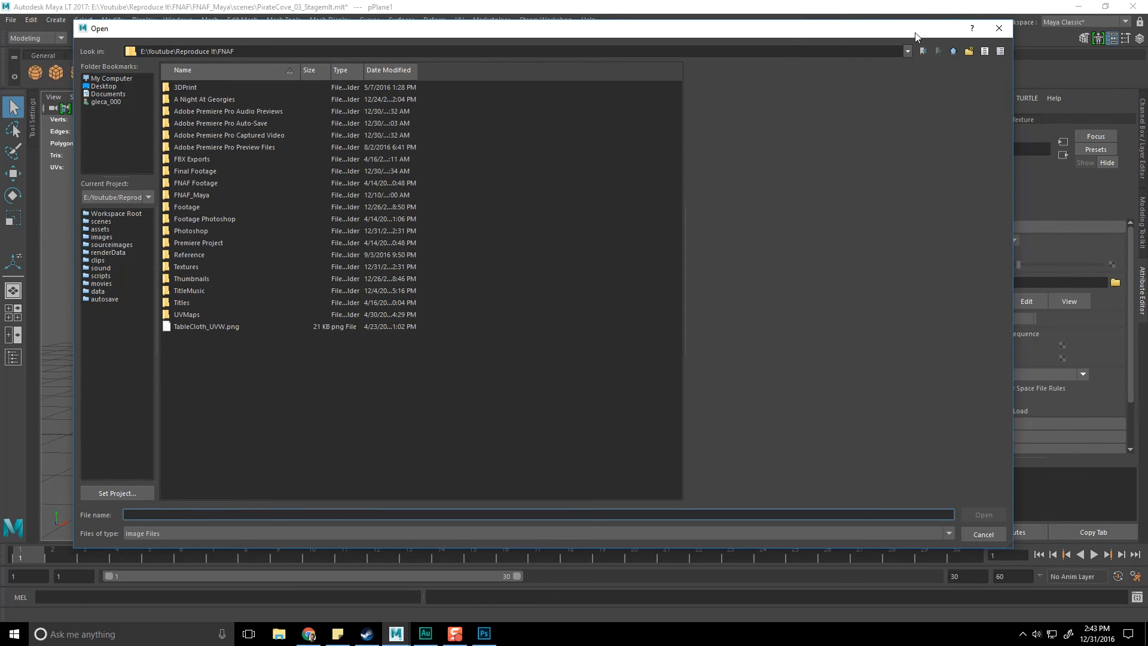
double_click(195, 266)
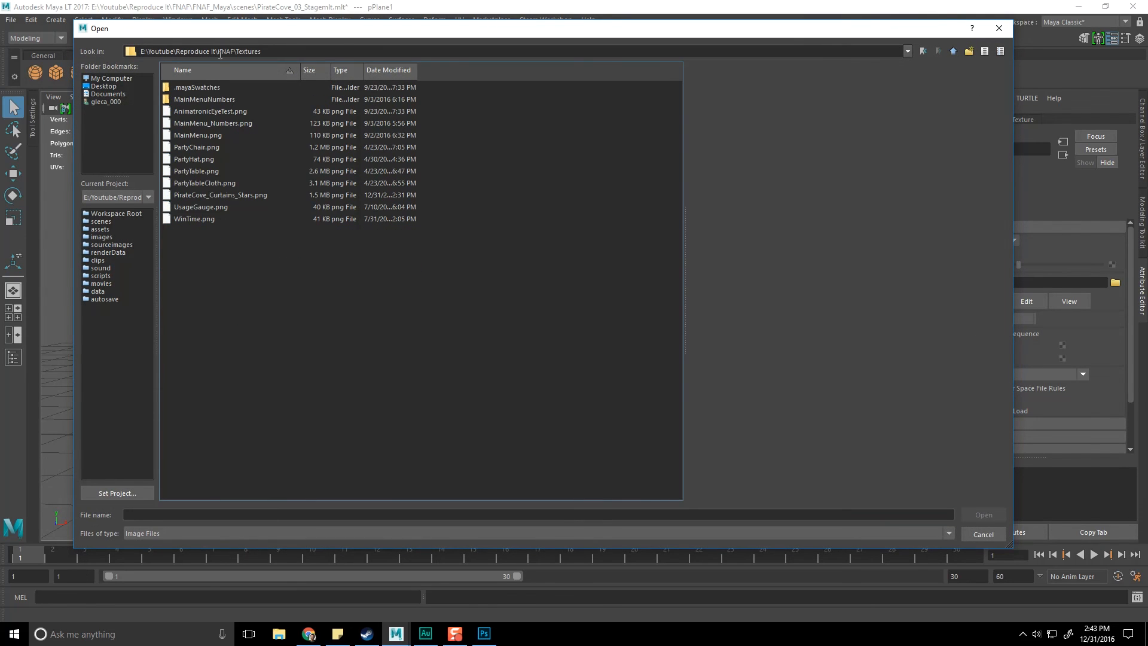
left_click(197, 195)
double_click(191, 195)
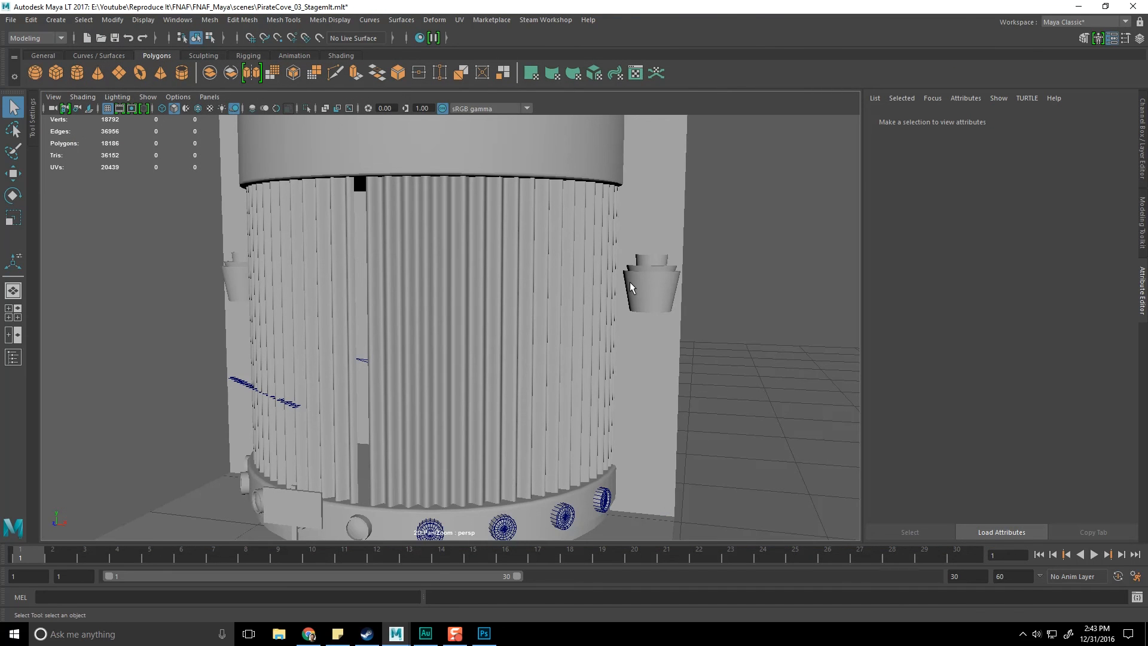
- Turn on textured shading in the viewport and inspect the star pattern on the curtain, selecting the curtain mesh
key("5")
key("6")
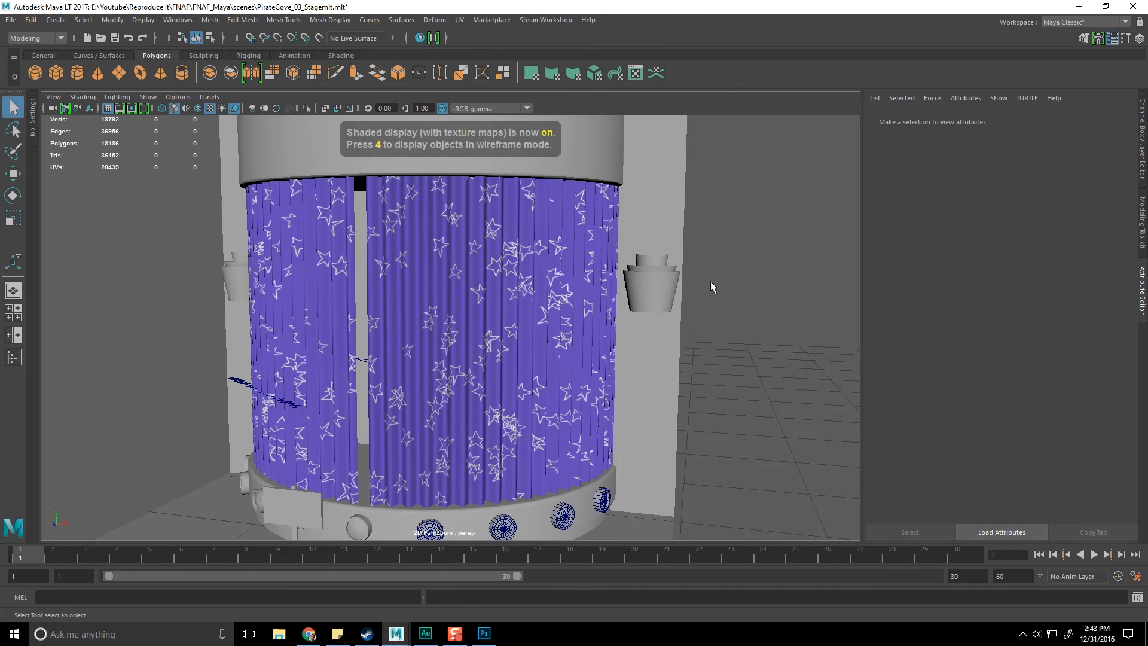
left_click_drag(716, 303, 362, 326, "alt")
scroll(338, 327, "down", 4)
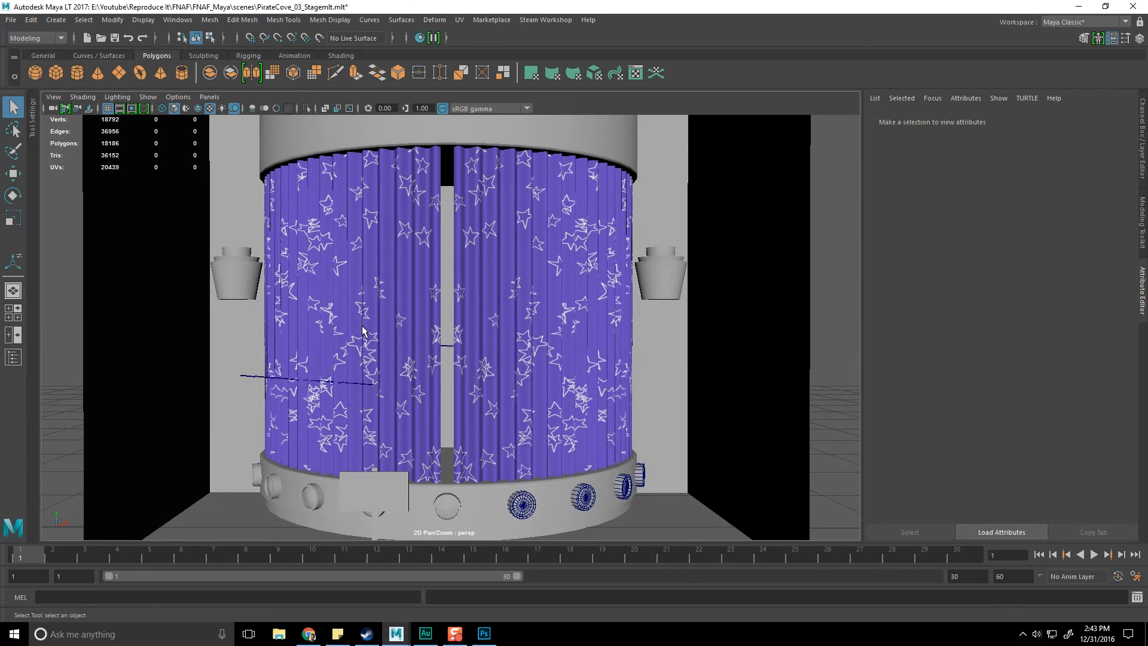
left_click(462, 333)
left_click_drag(484, 326, 422, 320, "alt")
scroll(449, 350, "up", 2)
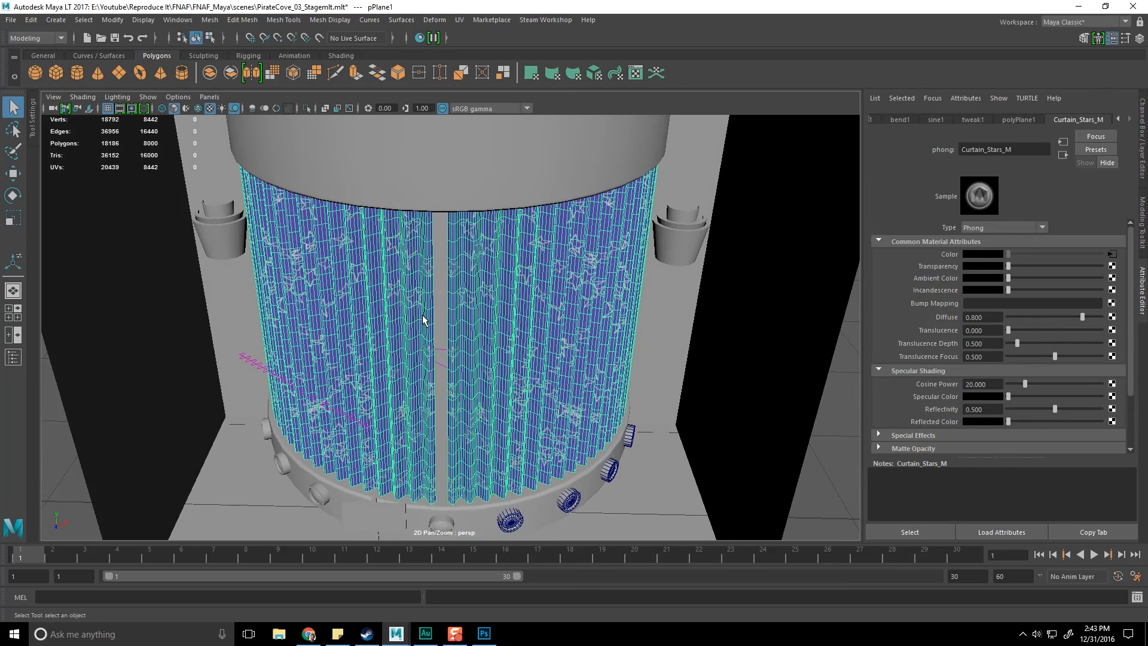
- Switch to the Chrome browser and search Google Images for "FNAF foxy curtains transitions"
left_click(311, 626)
scroll(572, 353, "down", 4, "ctrl")
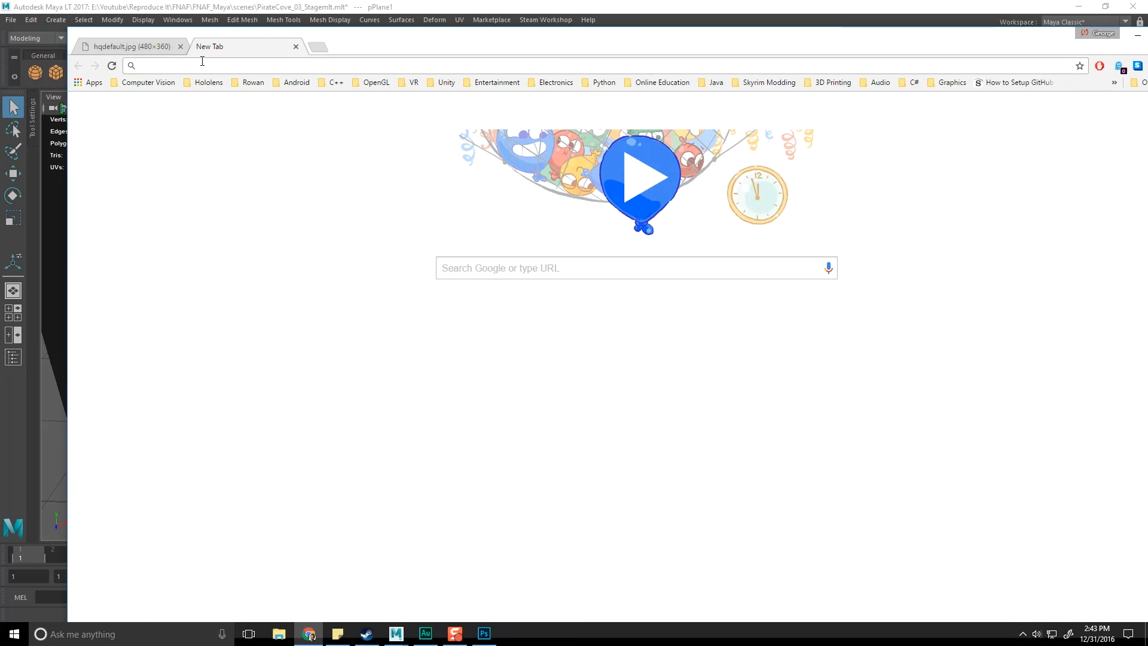
type("foxy")
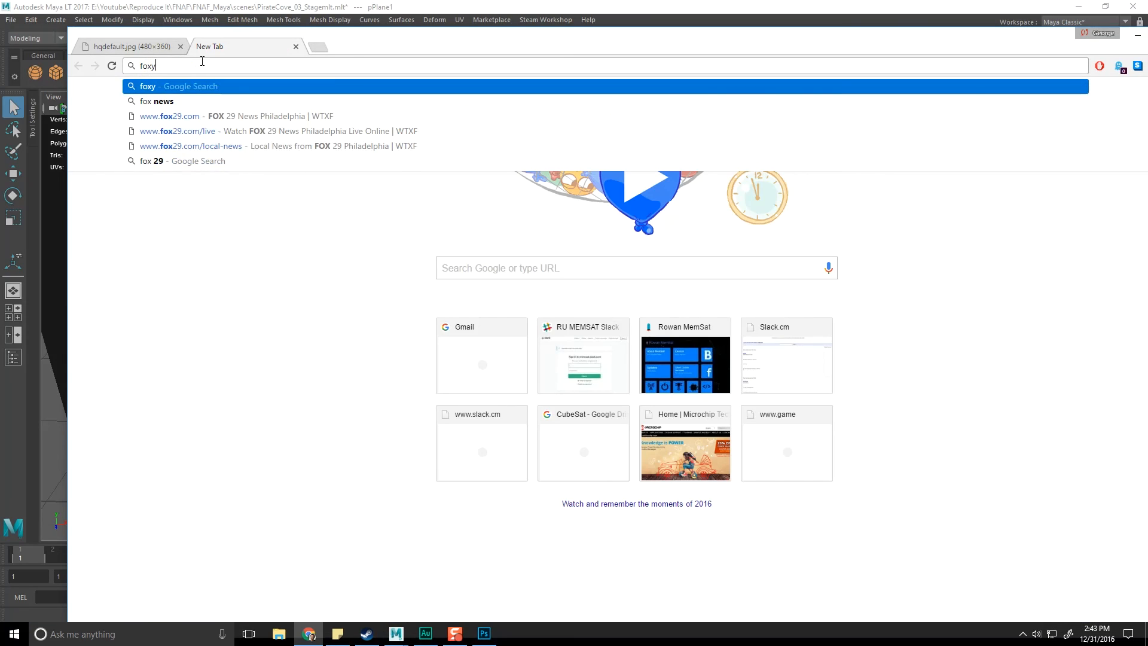
type(" crutains trani")
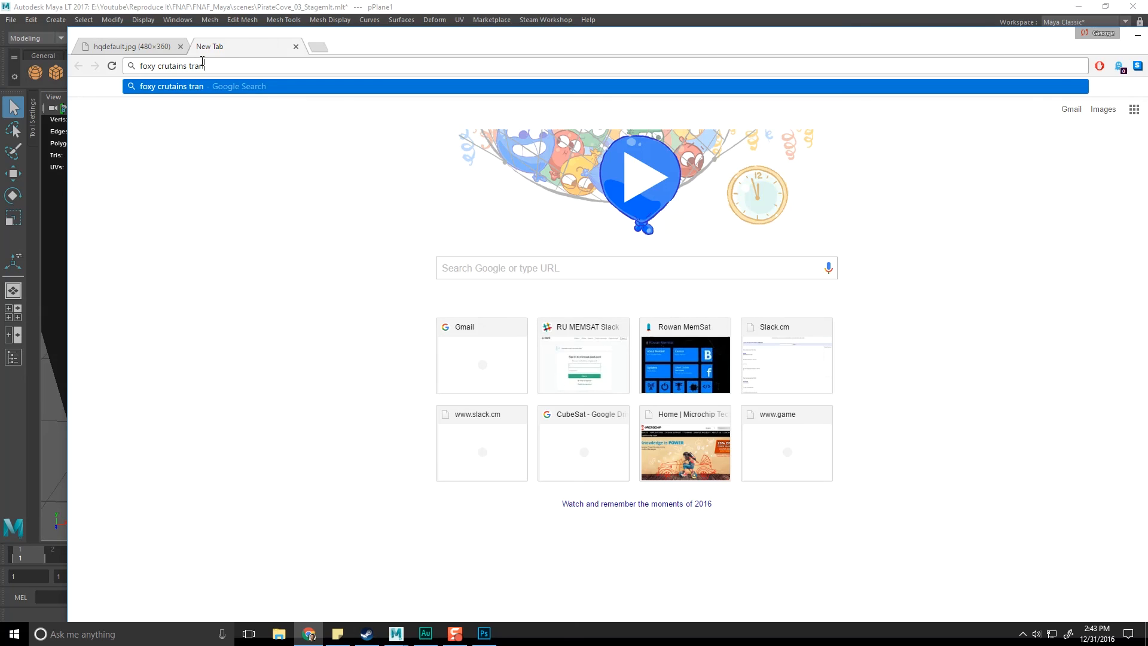
type("sitions")
key("Return")
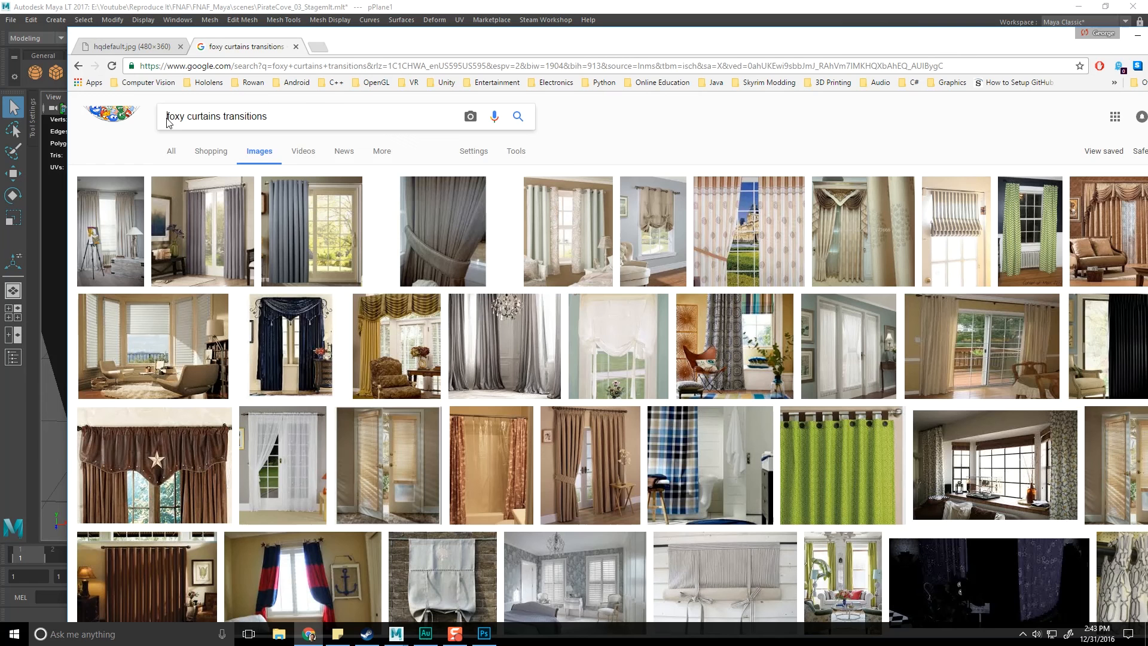
left_click(173, 119)
type("FNAF")
key("Return")
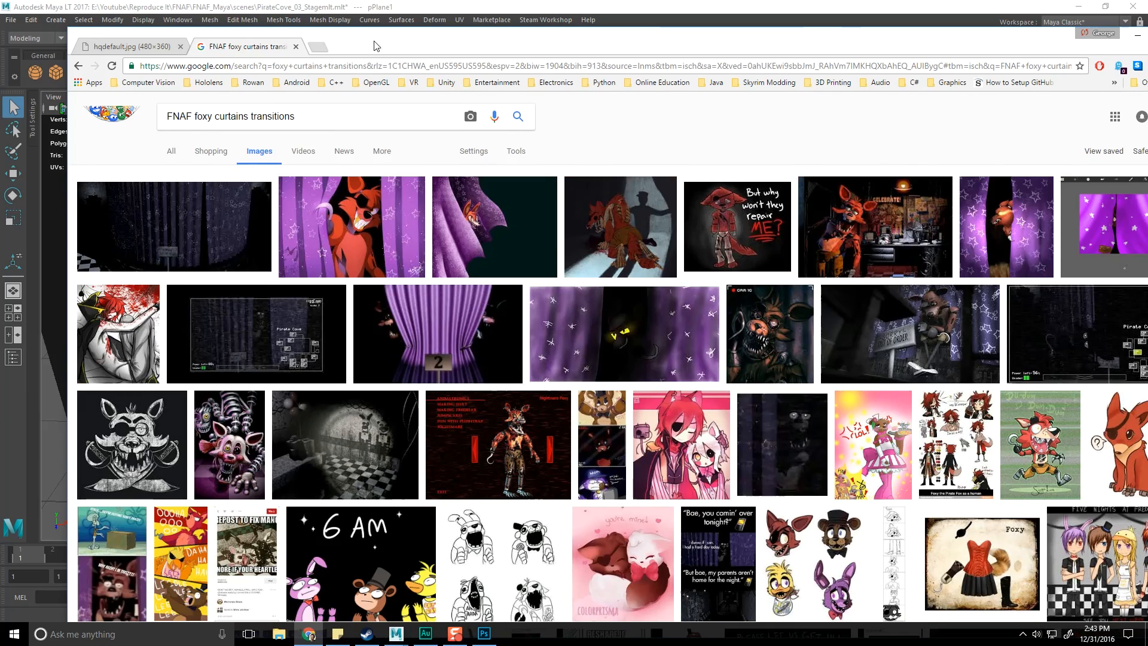
- Examine the image results for references of the Pirate Cove curtain's opening stages, then return to Maya
left_click_drag(382, 47, 342, 32)
left_click(257, 312)
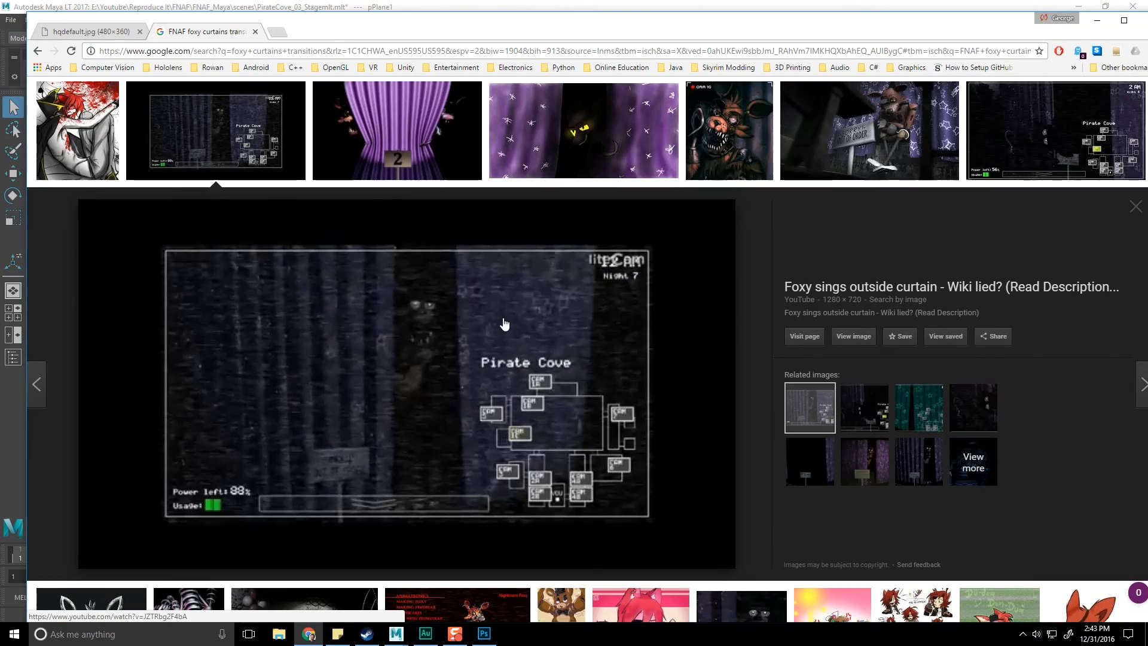
scroll(734, 283, "up", 3)
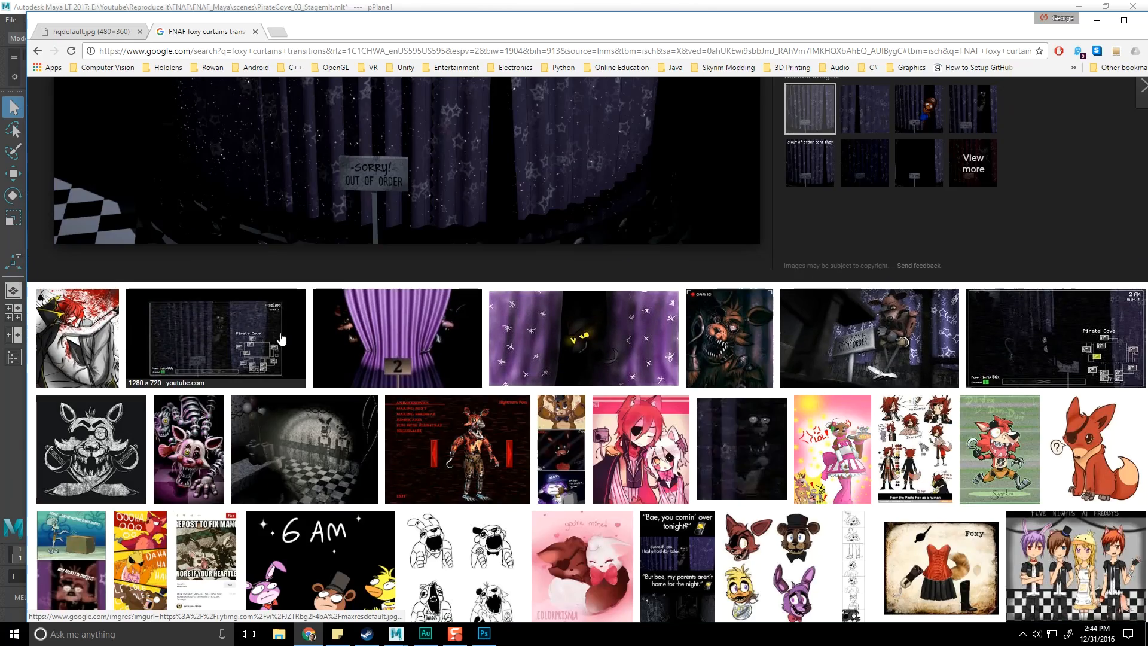
left_click(238, 334)
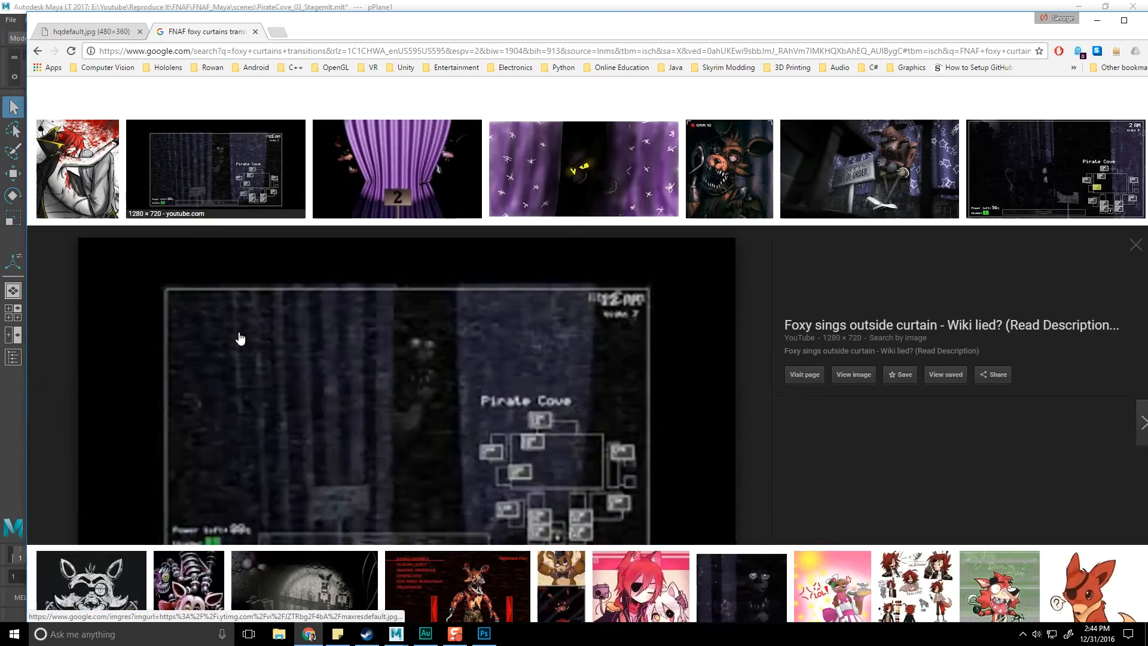
scroll(544, 296, "down", 6)
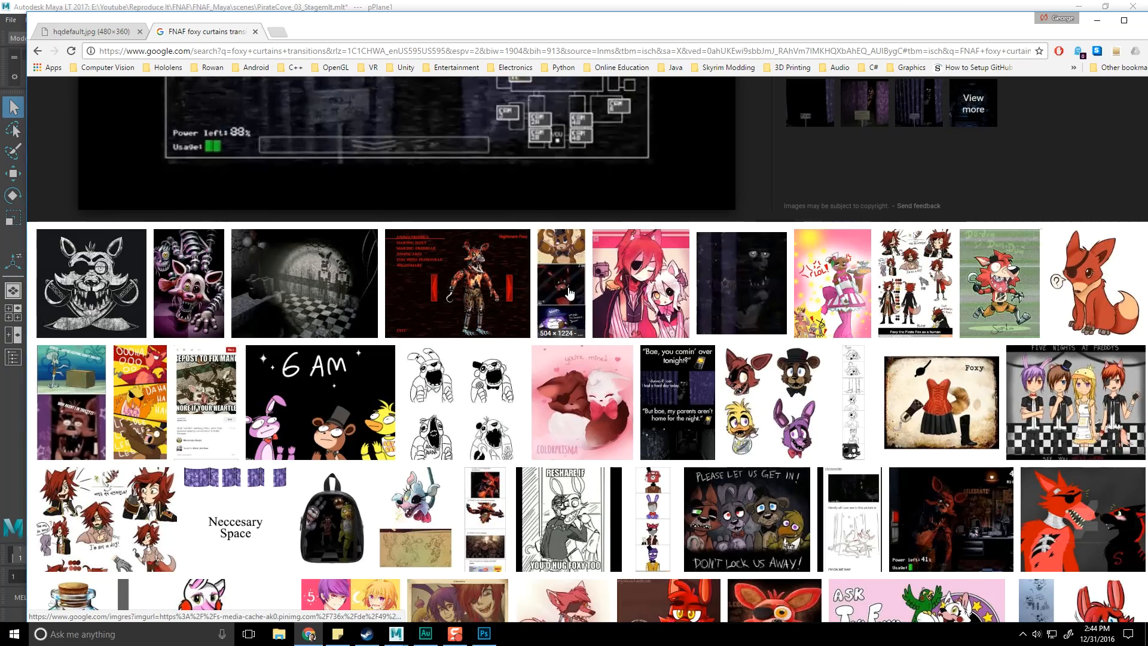
scroll(551, 294, "down", 15)
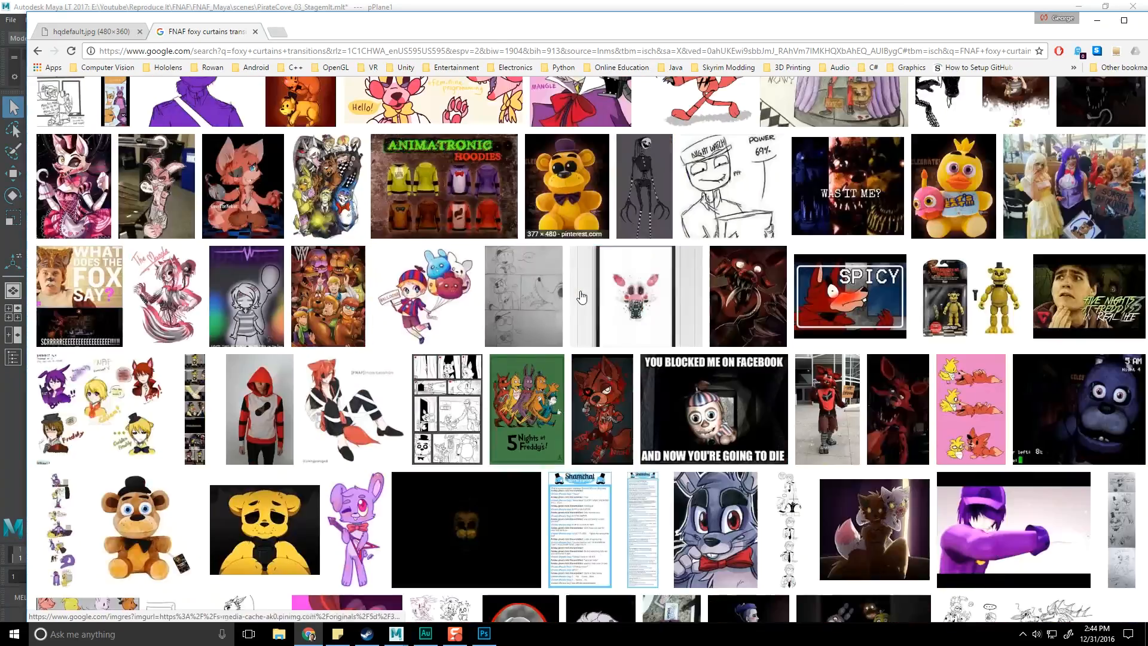
scroll(581, 296, "up", 20)
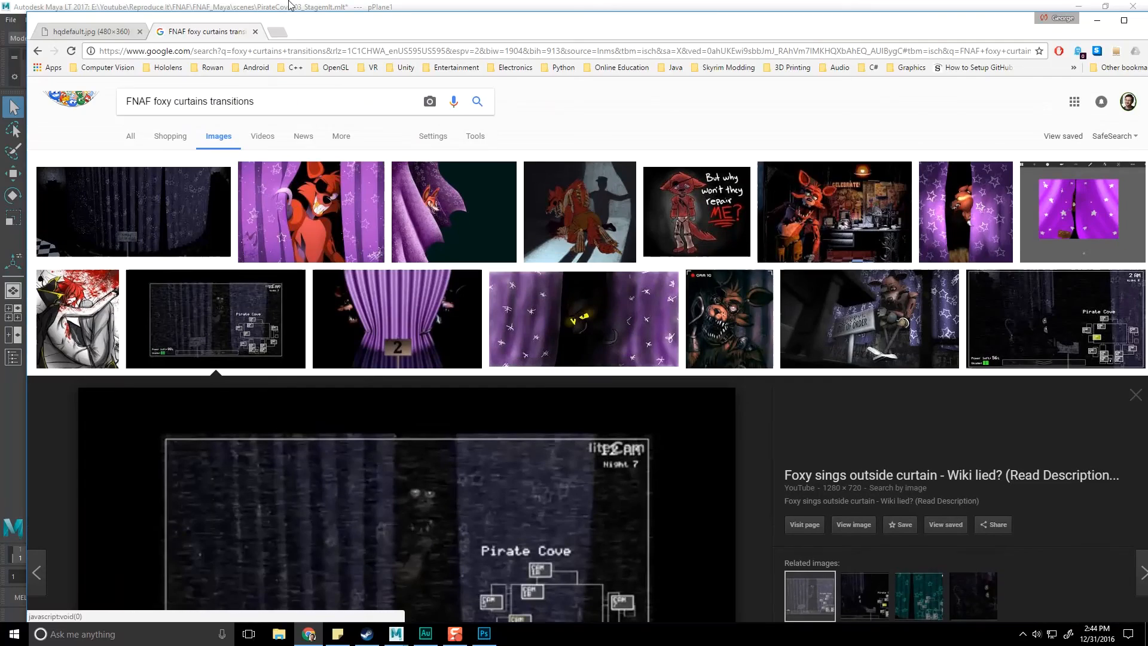
left_click(268, 8)
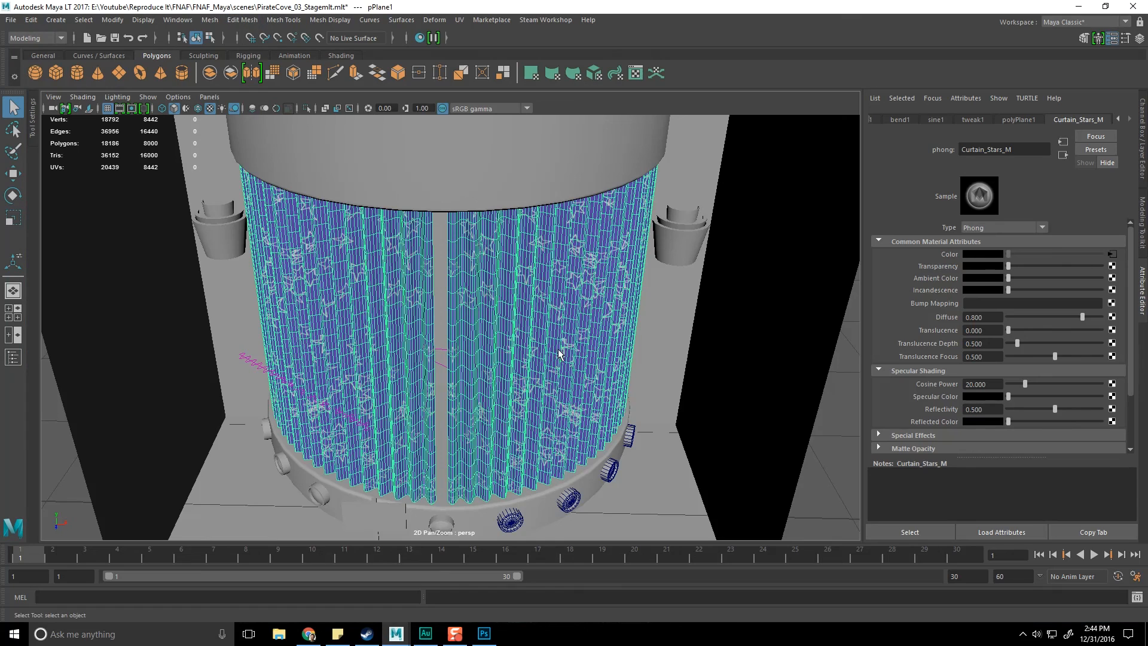
- Show the Channel Box with the layer editor and save the scene as PirateCove_04_CurtainStages.mlt
scroll(557, 353, "down", 6)
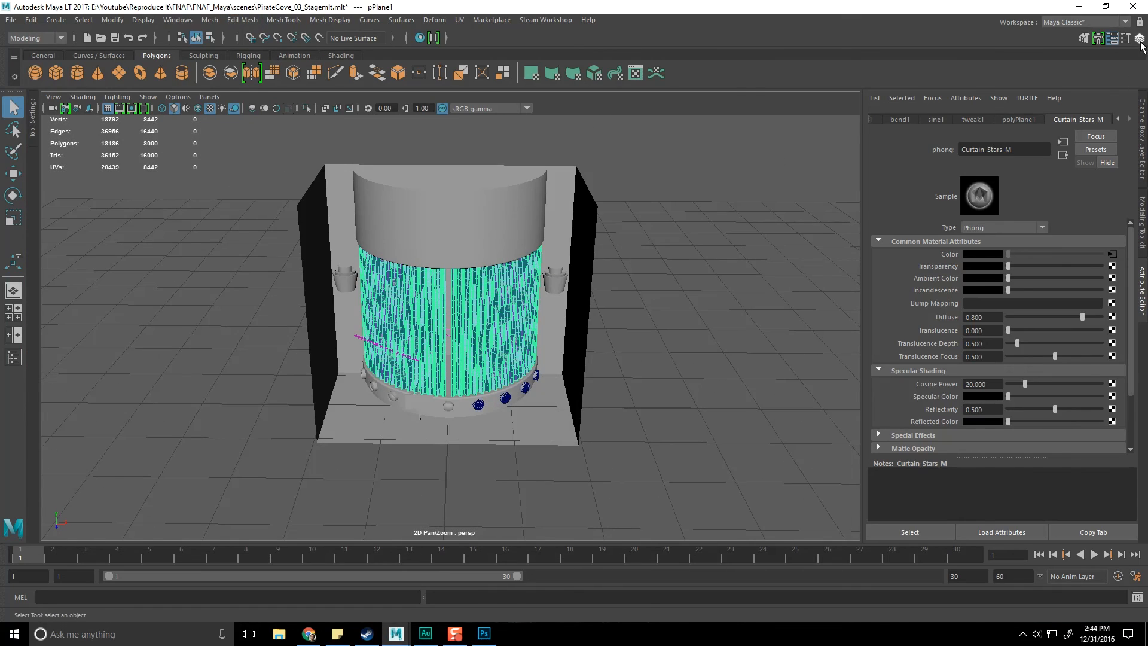
left_click(1140, 38)
left_click_drag(711, 237, 696, 236, "alt")
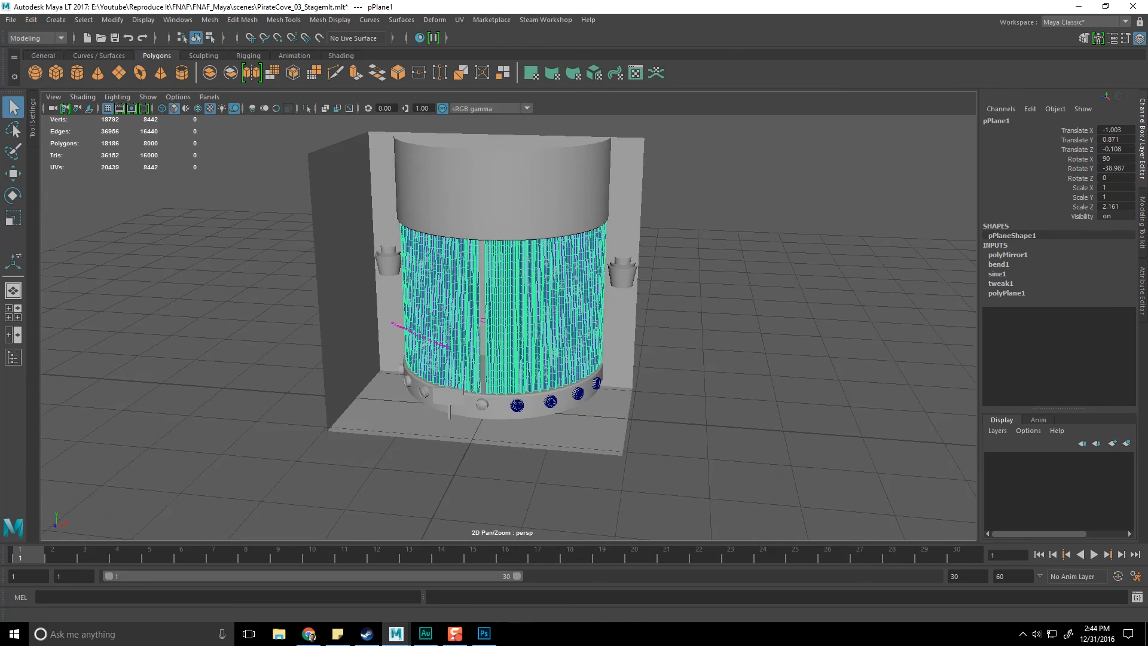
left_click(11, 20)
left_click(42, 102)
left_click(184, 514)
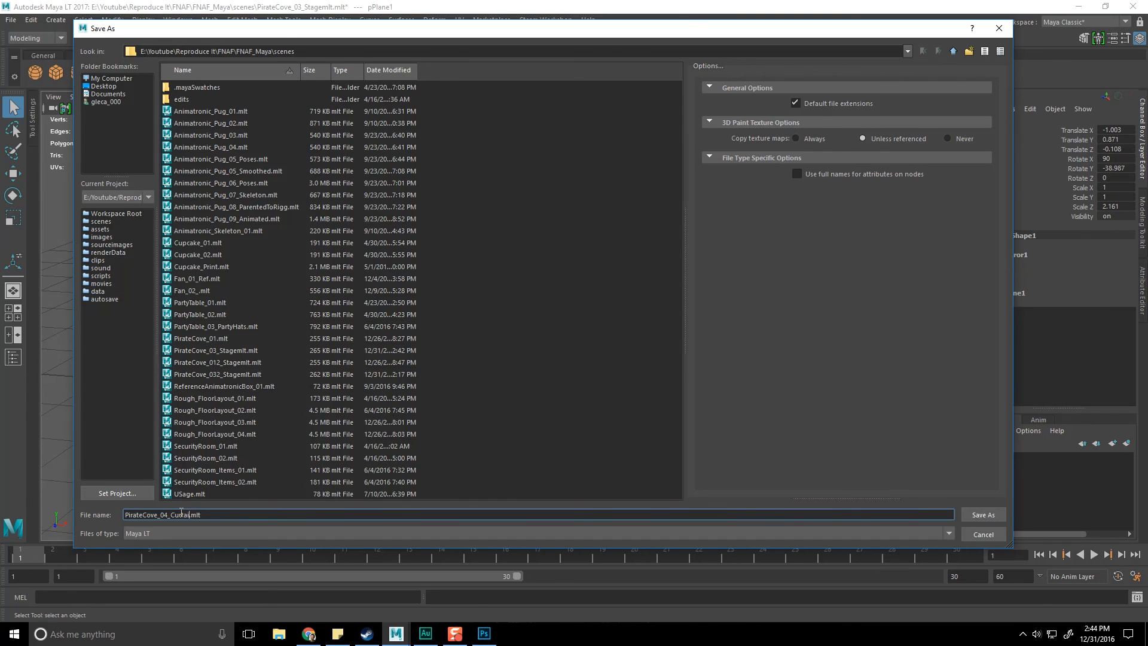
key("Return")
- Create four empty display layers for the background and the curtain stages
scroll(676, 241, "up", 3)
mouse_move(575, 299)
left_mouse_down("alt")
mouse_move(589, 303)
mouse_move(581, 310)
left_mouse_up("alt")
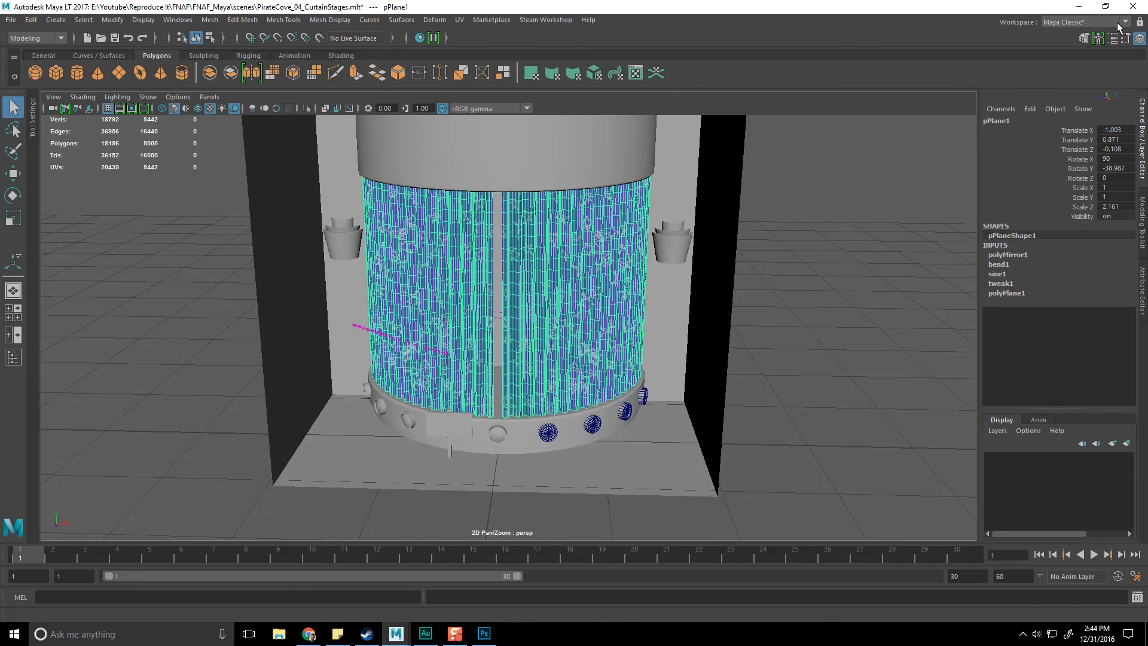
left_click(1113, 443)
left_click(1113, 443)
double_click(1048, 483)
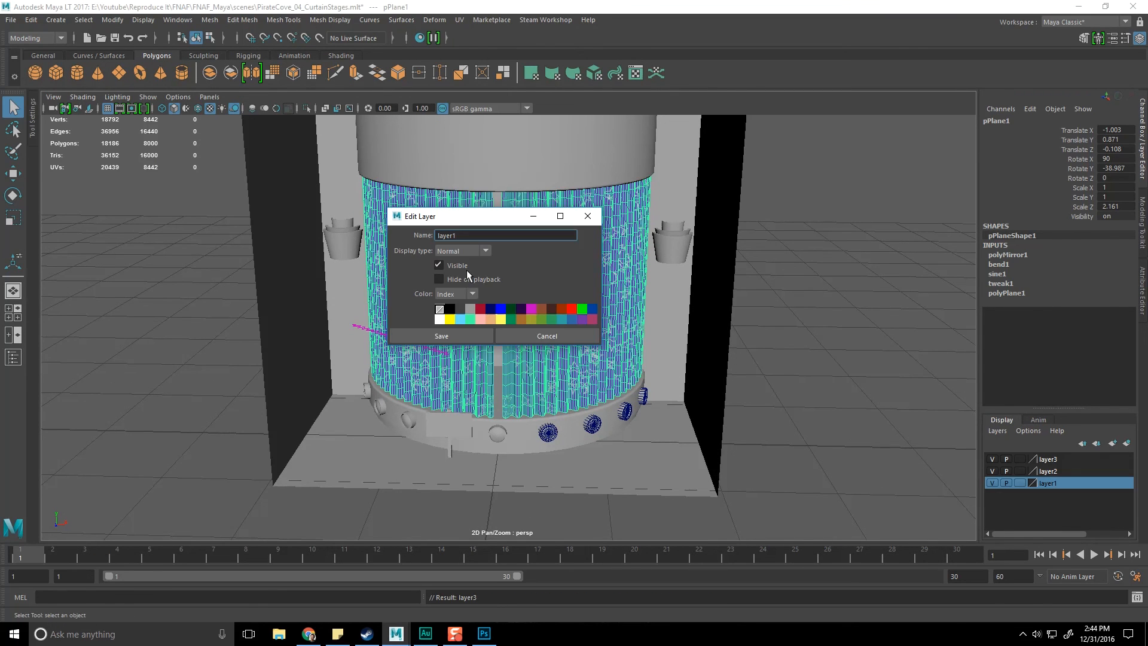
left_click(587, 216)
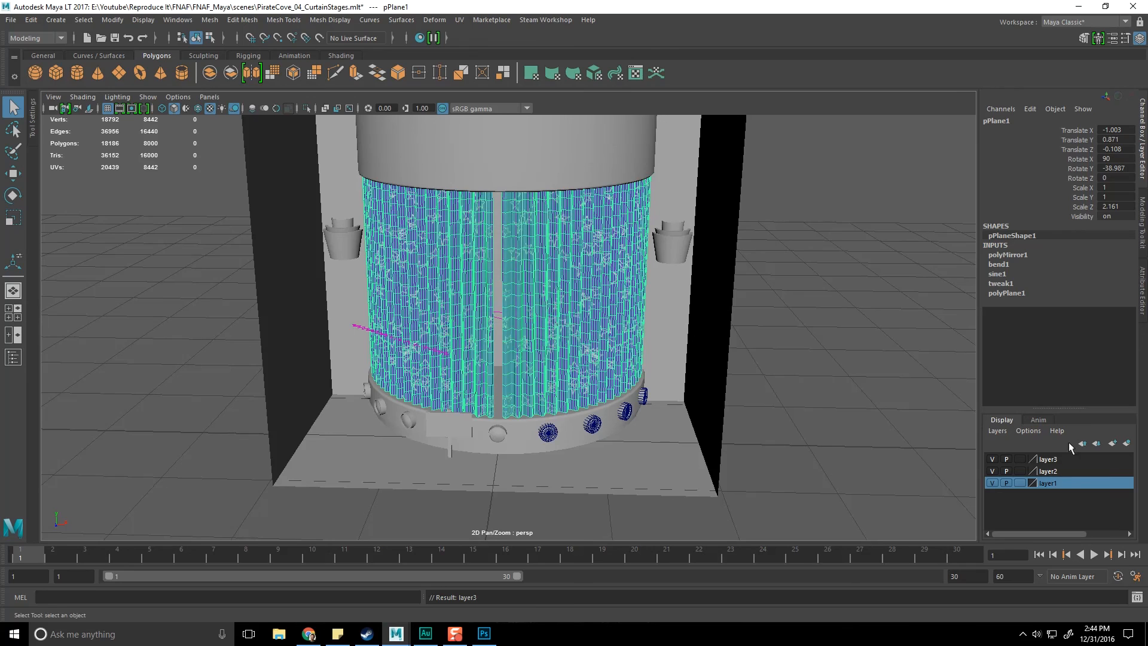
left_click(1113, 443)
- Rename the display layer layer1 as Background and layer2 as Curtain1
double_click(1047, 495)
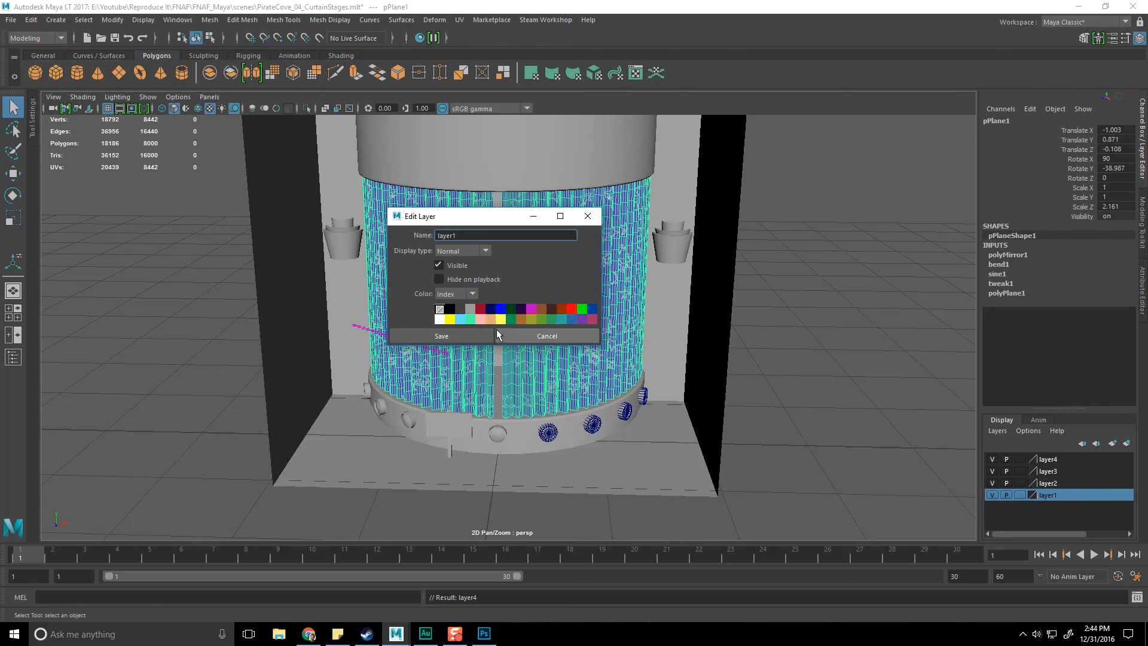
type("Background")
key("Tab")
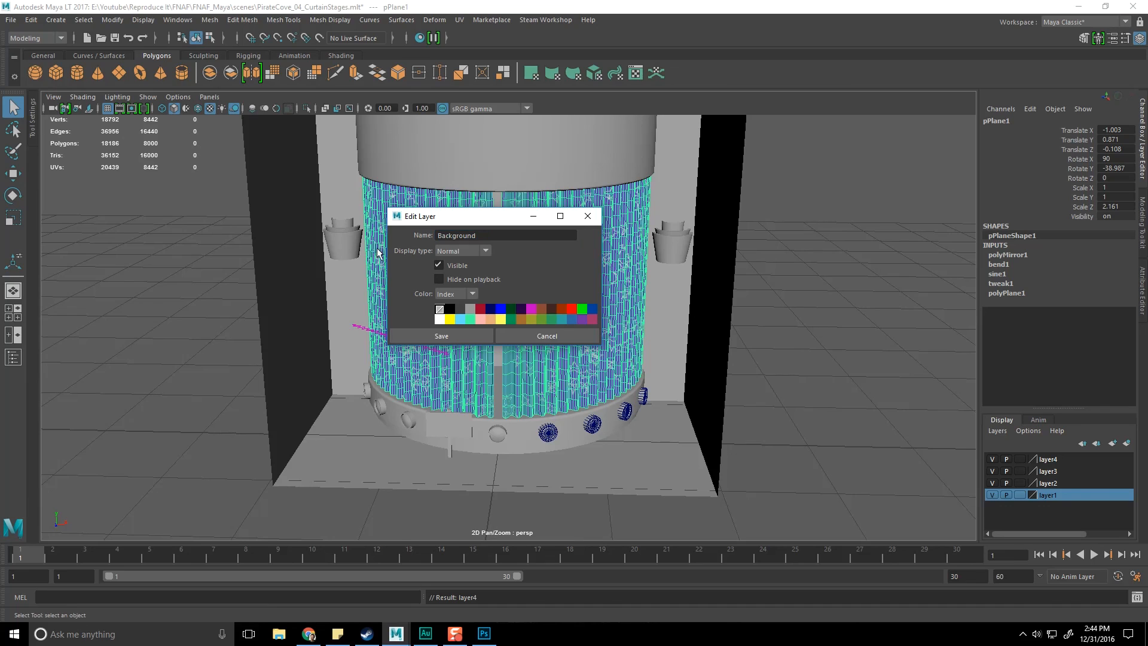
left_click(428, 331)
double_click(1049, 483)
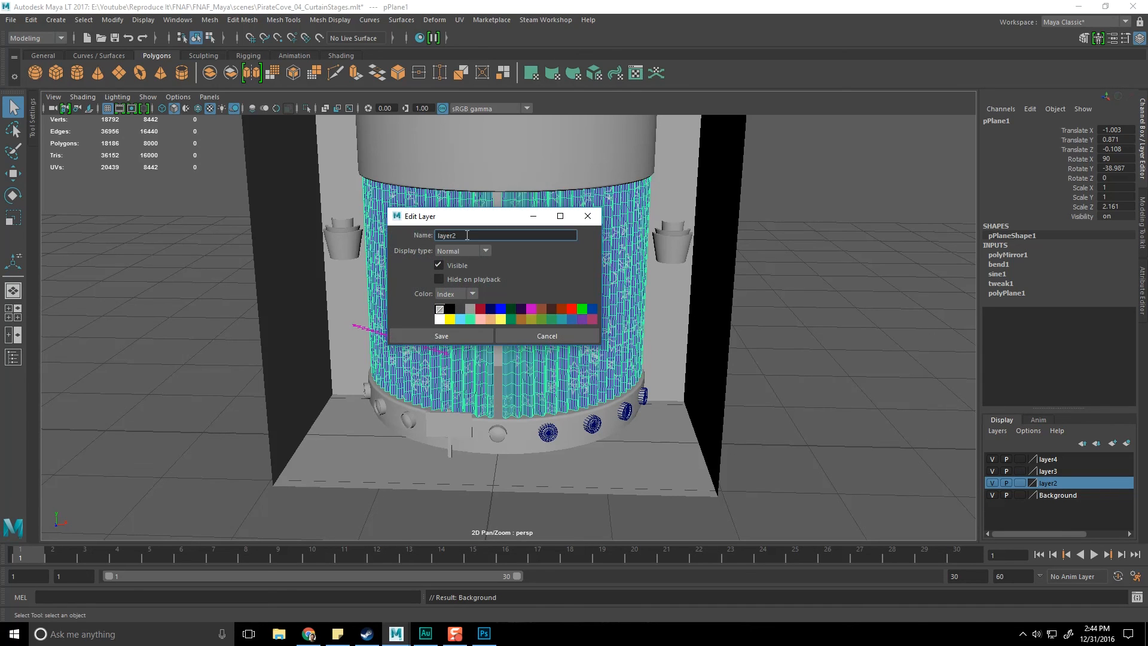
type("Curtain1")
key("Tab")
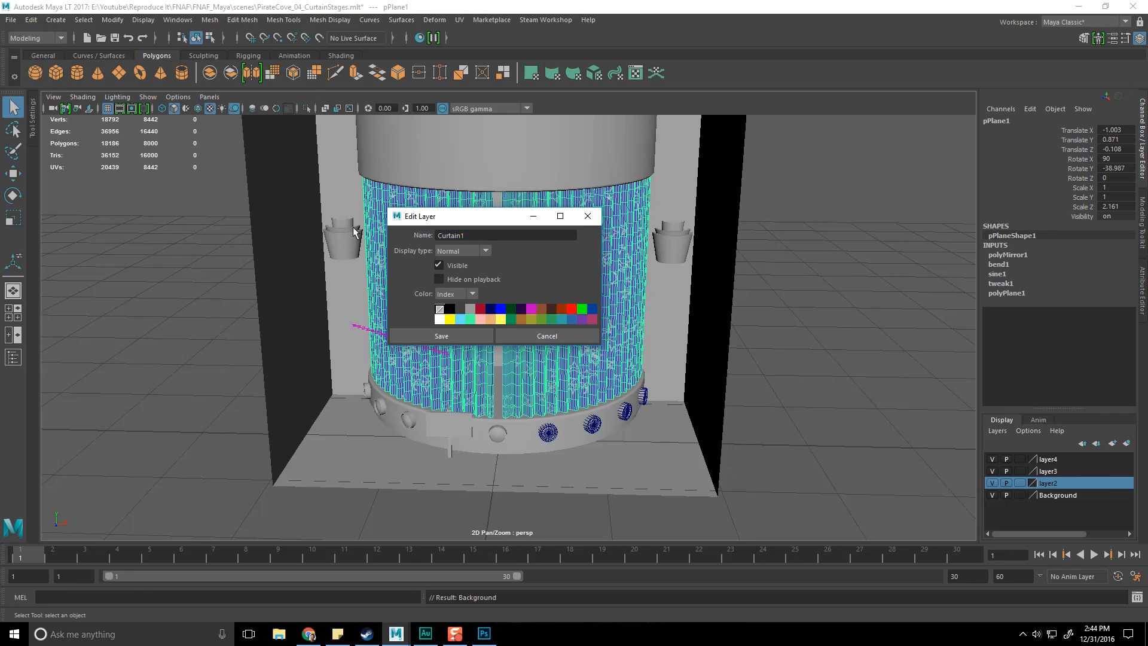
double_click(438, 235)
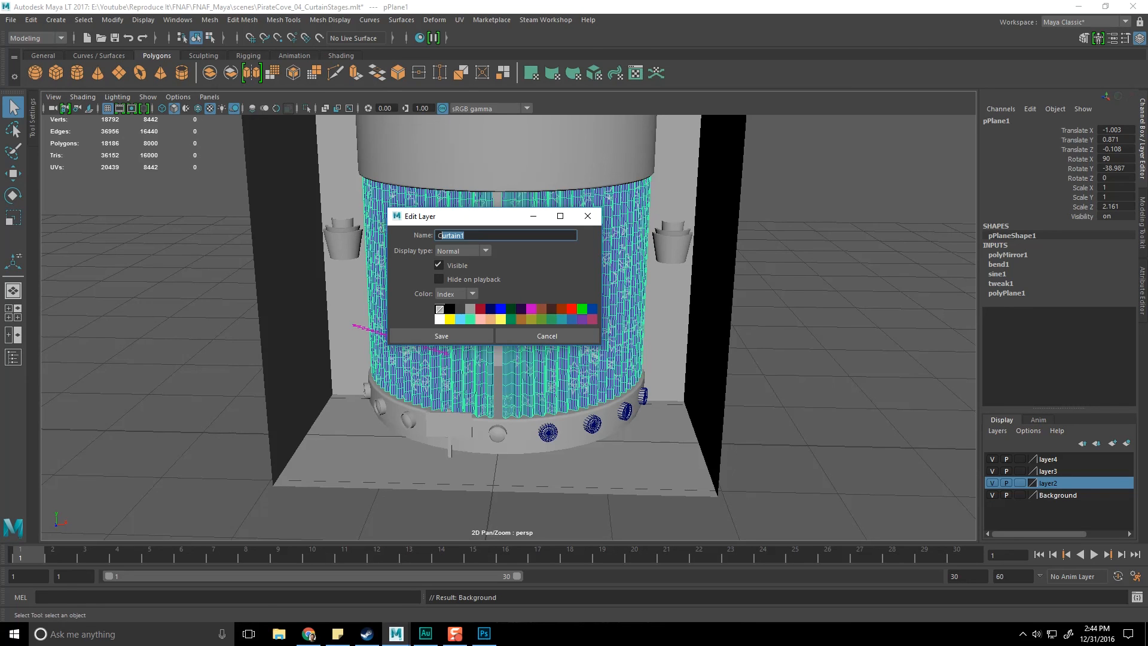
left_click(445, 335)
- Rename the display layer layer3 as Curtain2 and layer4 as Curtain3
double_click(1047, 471)
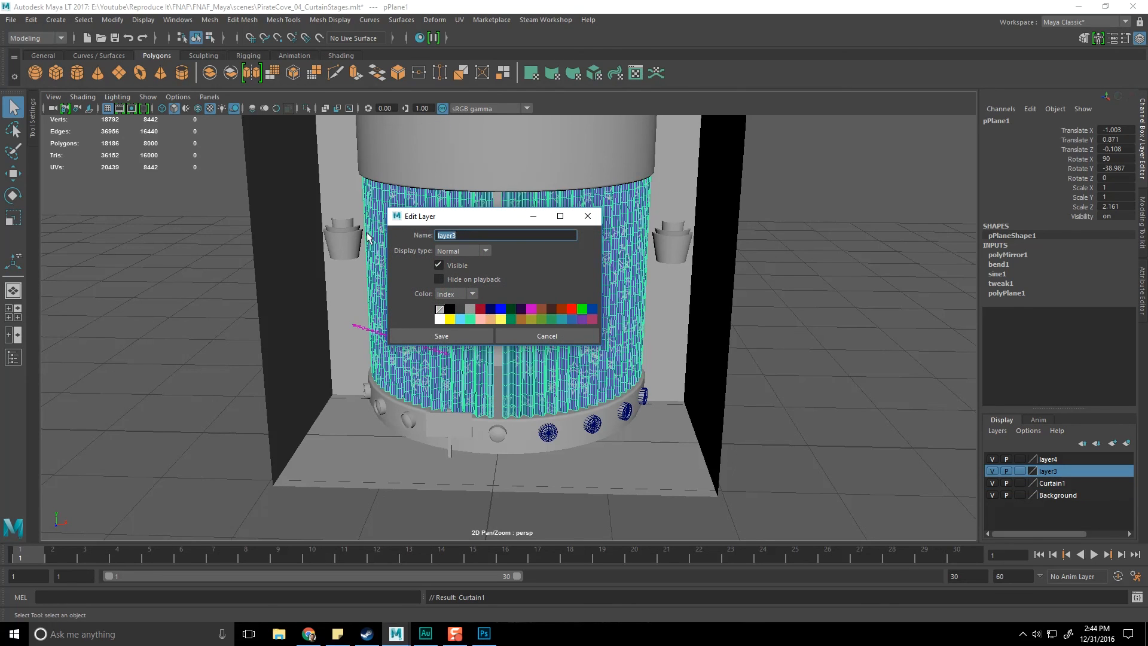
left_click(455, 336)
double_click(1033, 459)
type("Curtain1")
key("BackSpace")
type("3")
key("Tab")
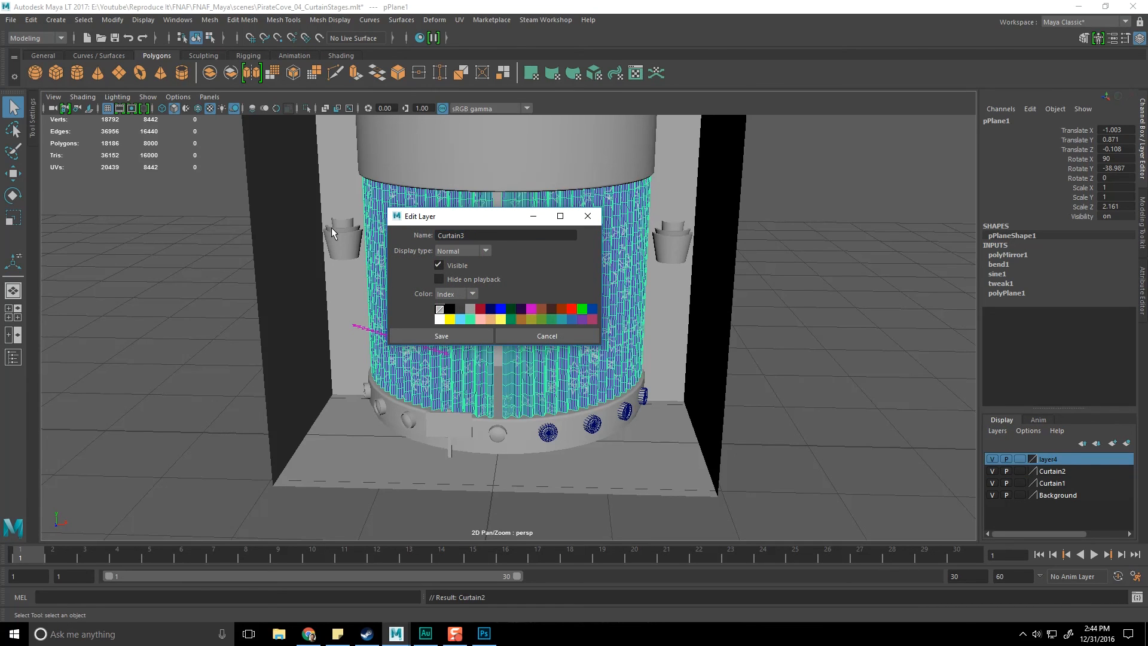
left_click(441, 335)
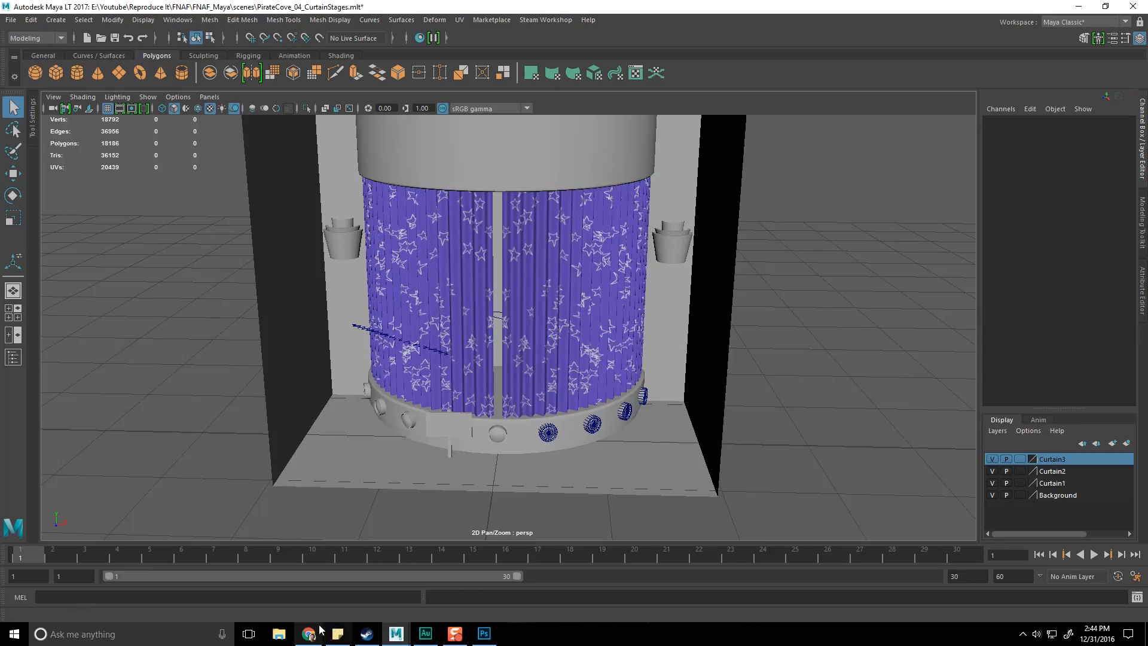
- Select the curtain and compare it with the closed-curtain Pirate Cove reference image in the Chrome search results
scroll(512, 309, "up", 5)
scroll(511, 309, "down", 4)
scroll(482, 359, "up", 2)
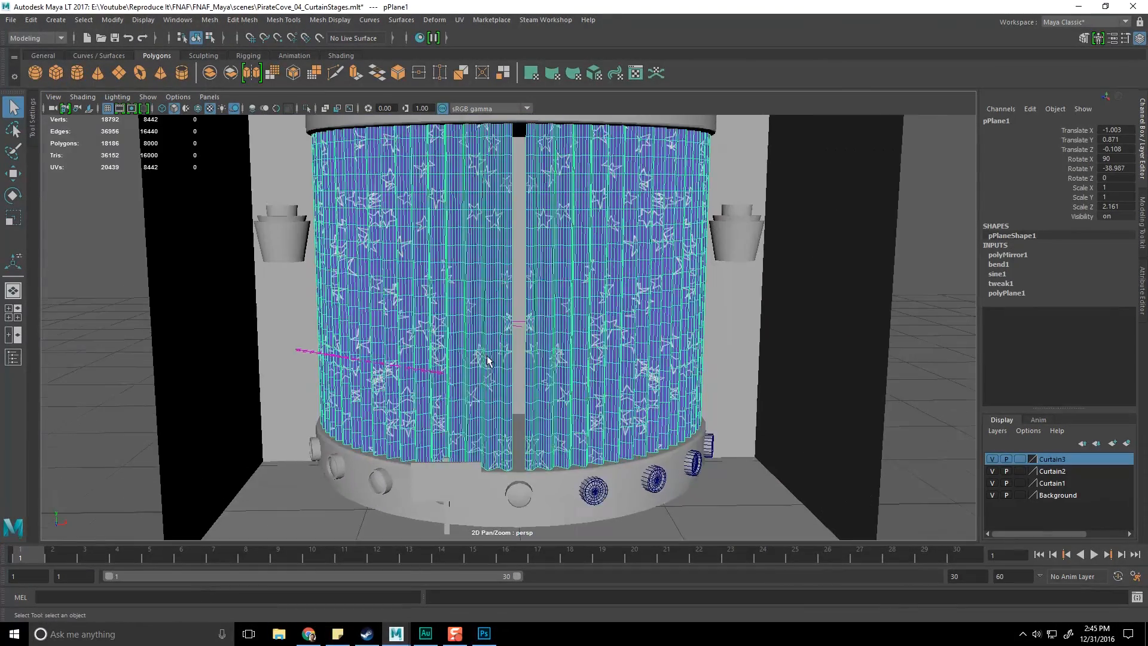
scroll(487, 294, "down", 1)
left_click(309, 634)
scroll(425, 397, "up", 3)
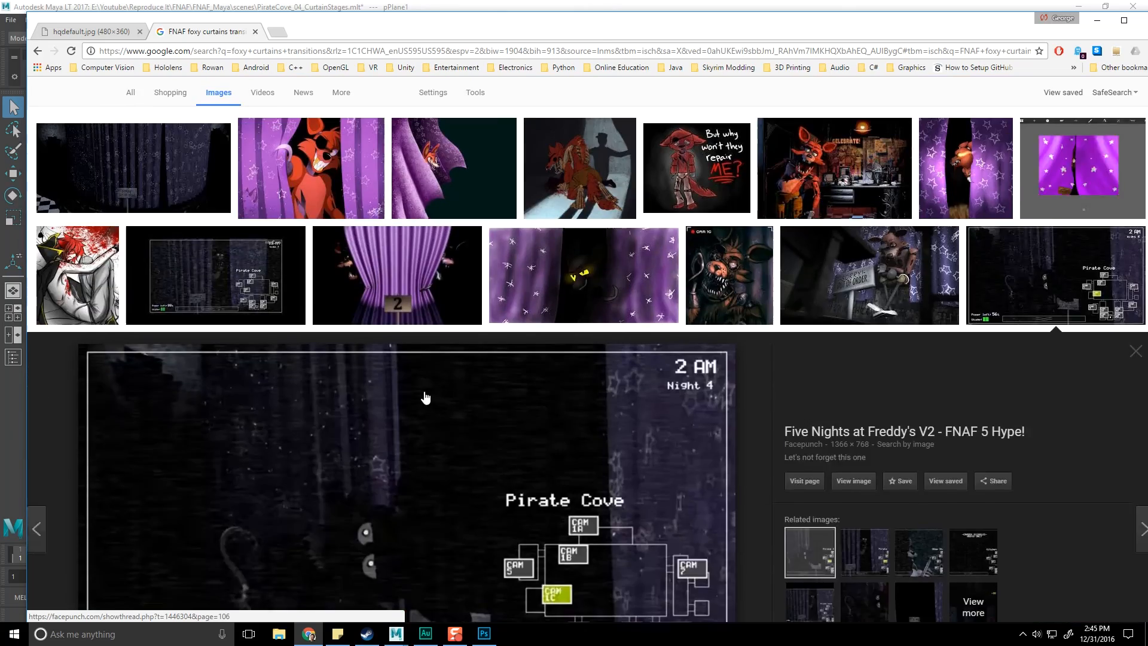
left_click(212, 253)
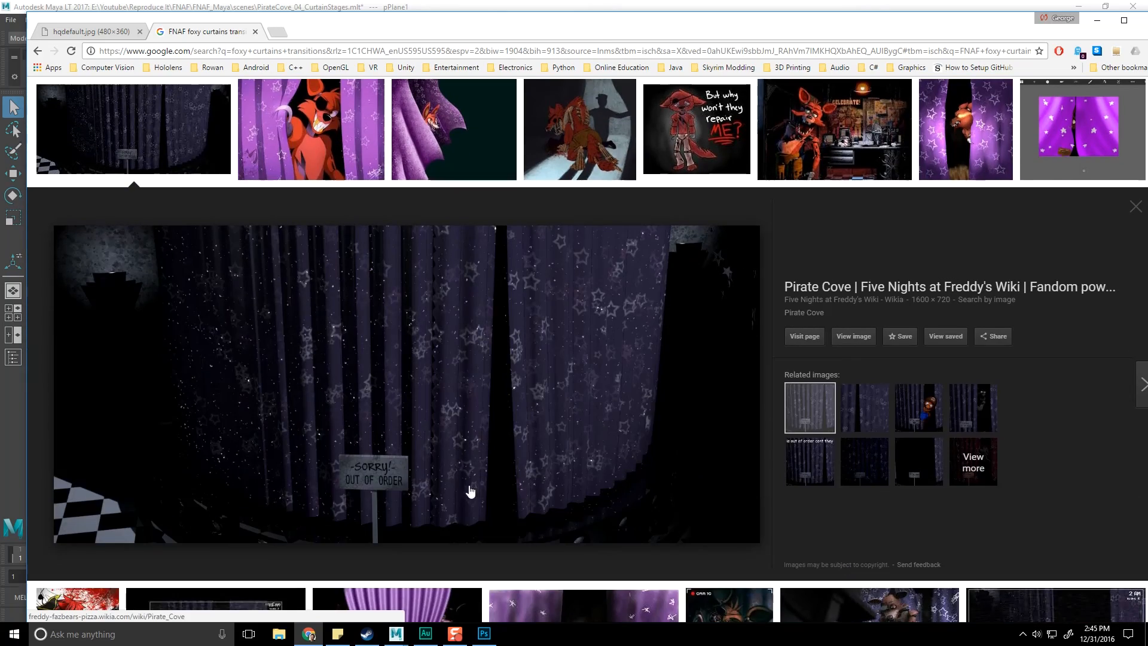
left_click(1097, 20)
- Rename the selected curtain mesh pPlane1 as Curtain_01
scroll(687, 303, "up", 4)
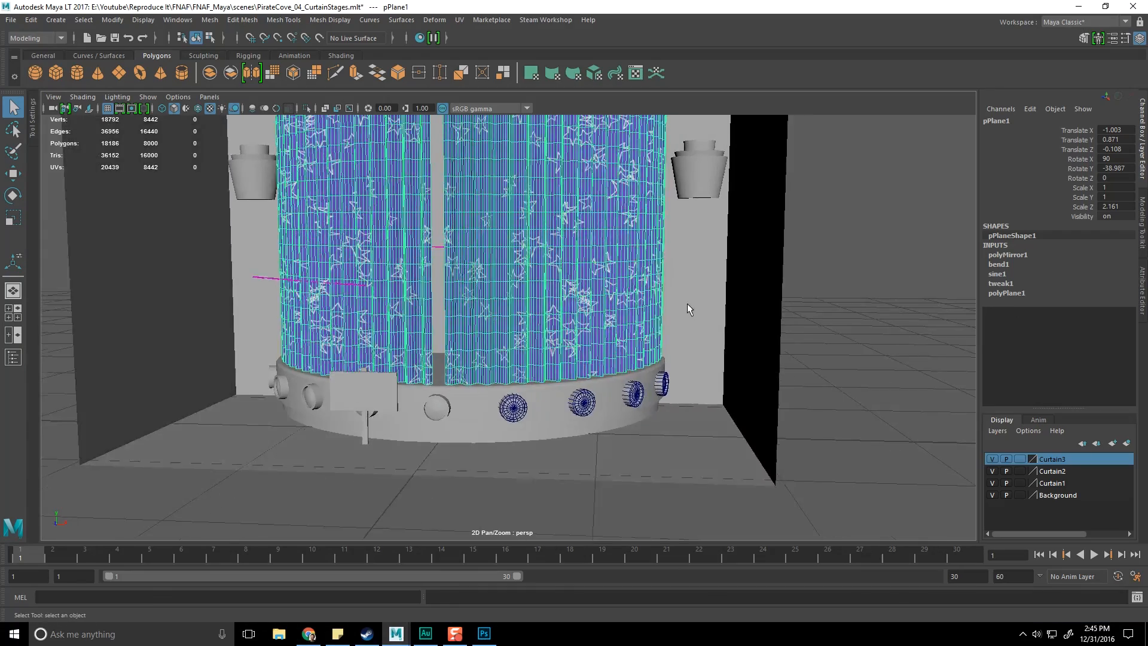
middle_click_drag(519, 274, 793, 375, "alt")
scroll(547, 299, "down", 5)
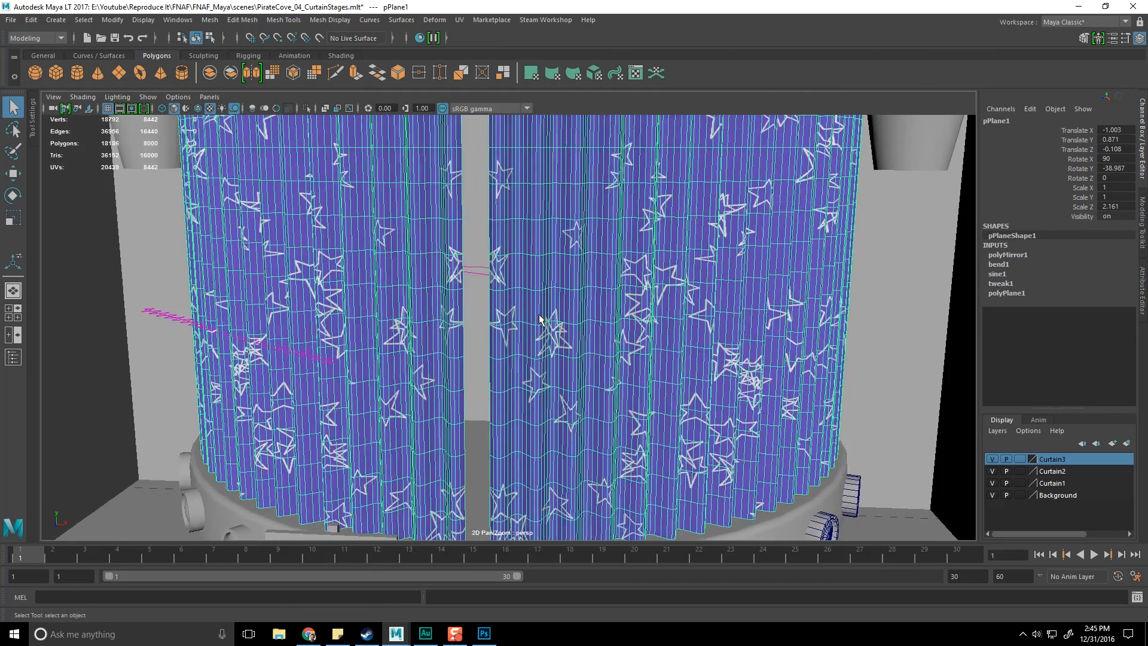
left_click(996, 120)
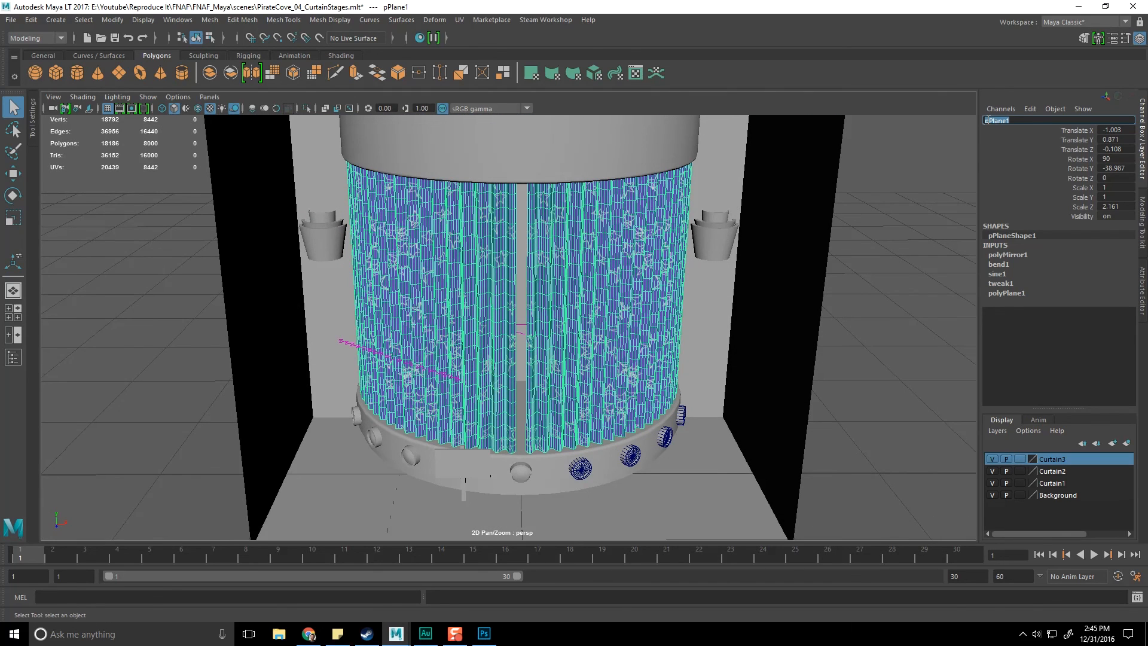
type("Curtain_01")
key("Return")
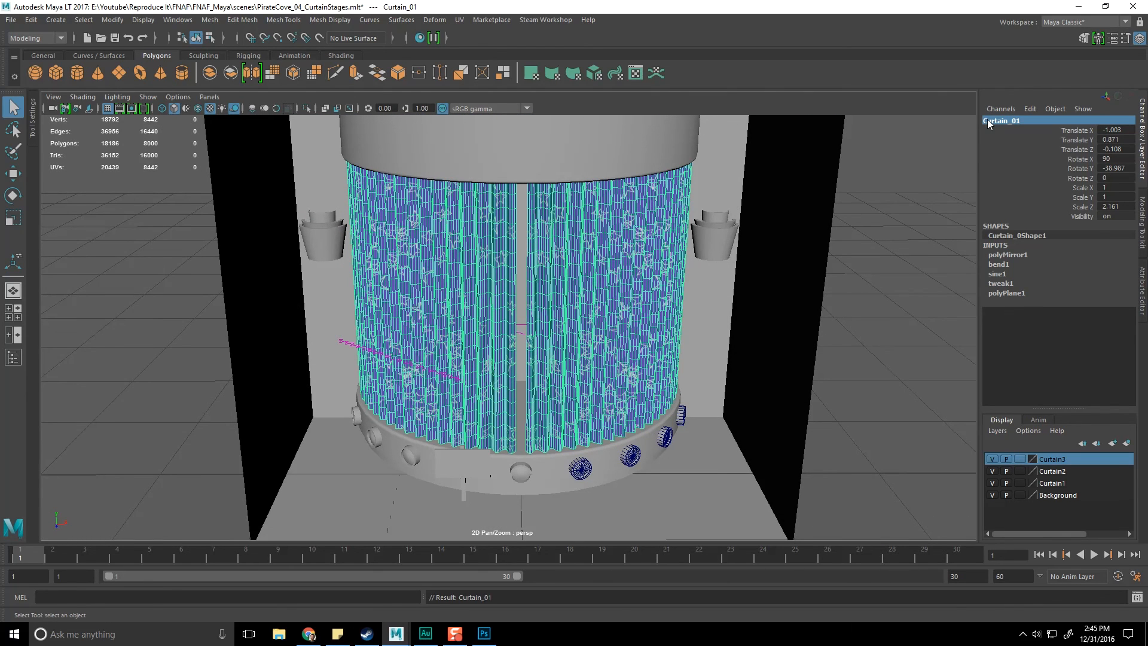
- Add Curtain_01 to the Curtain1 display layer and duplicate the curtain mesh
right_click(1051, 482)
left_click(1061, 508)
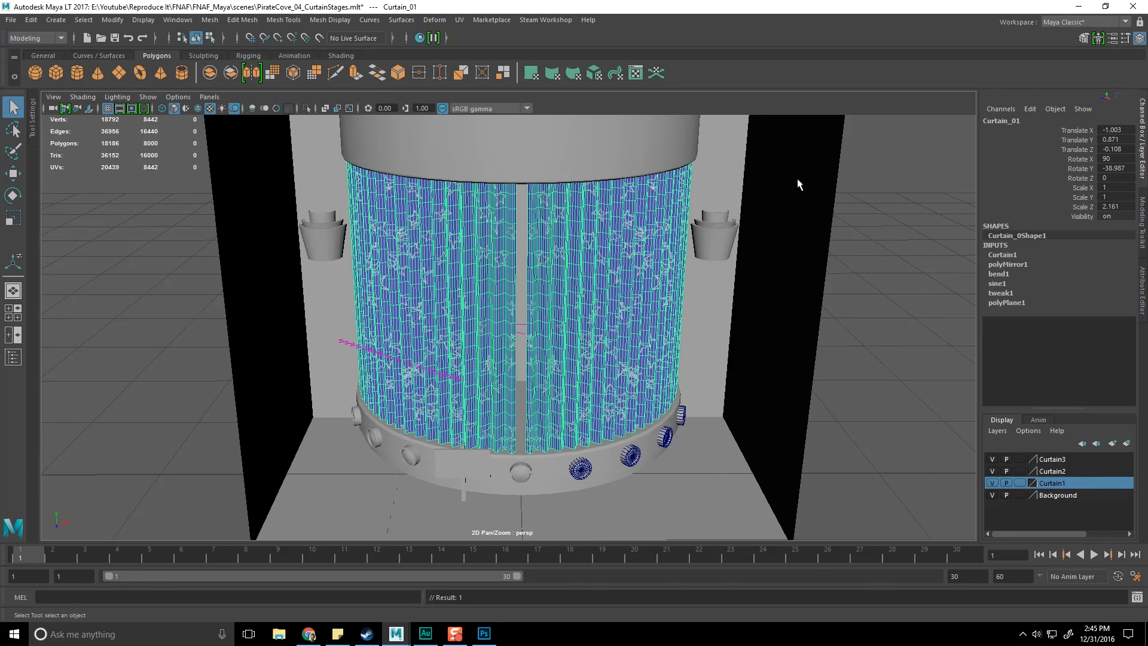
key("ctrl+d")
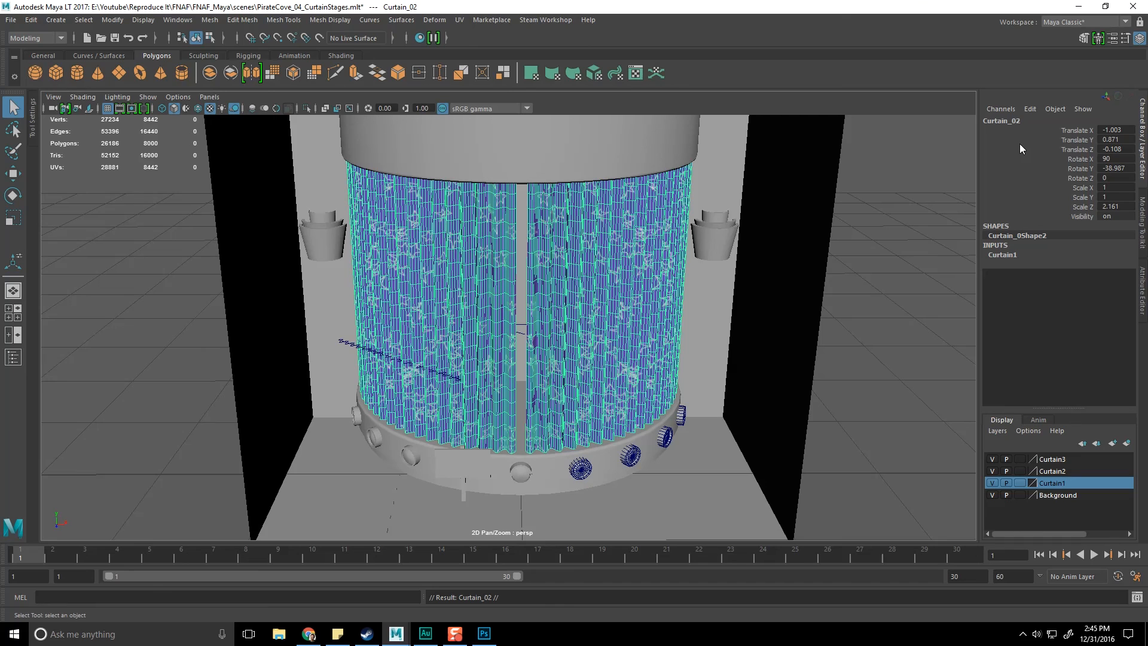
- Duplicate the curtain once more, add the third copy to the Curtain3 display layer and hide that layer
key("ctrl+d")
right_click(1060, 458)
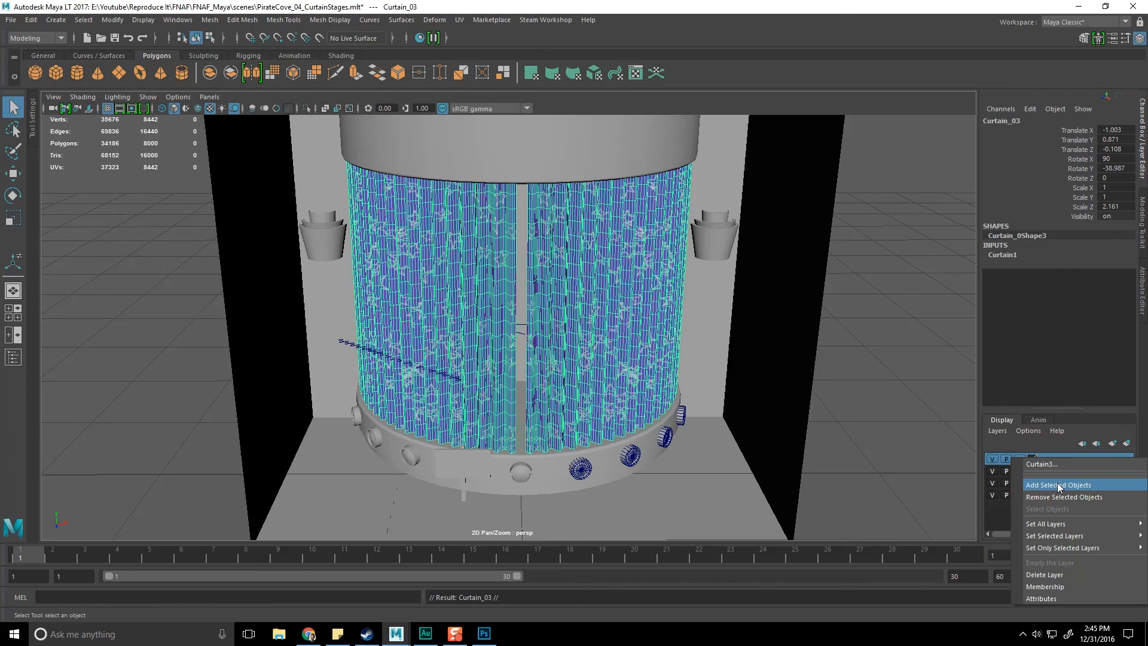
left_click(1057, 484)
left_click(992, 459)
- Add the second curtain copy to the Curtain2 display layer and hide that layer
left_click(616, 326)
right_click(1047, 472)
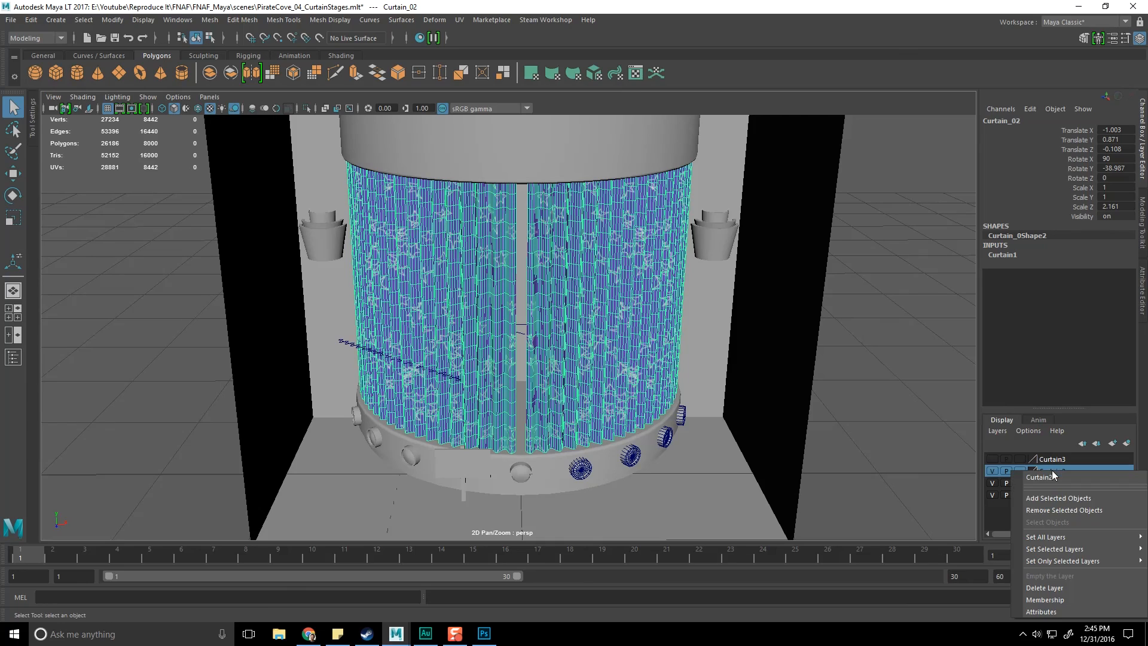
left_click(1038, 491)
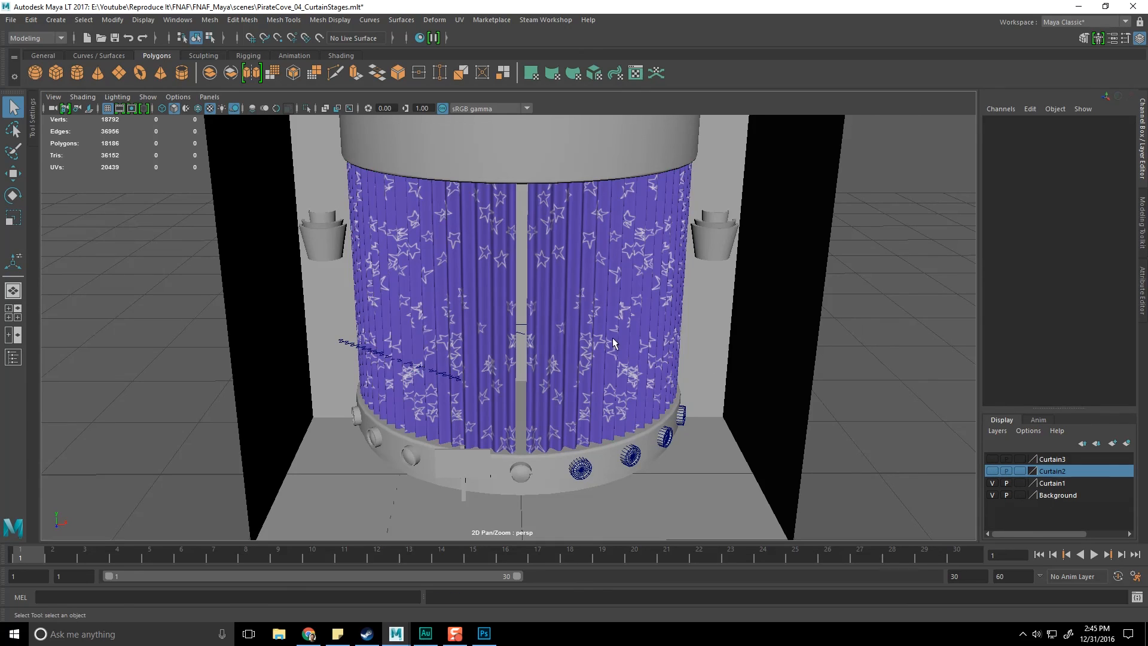
- Switch Curtain_01 to vertex editing and select the lower inner corner vertices of its right half
left_click(613, 336)
scroll(612, 307, "up", 3)
scroll(612, 307, "up", 2)
right_click(551, 302)
left_click(530, 340)
scroll(530, 340, "up", 3)
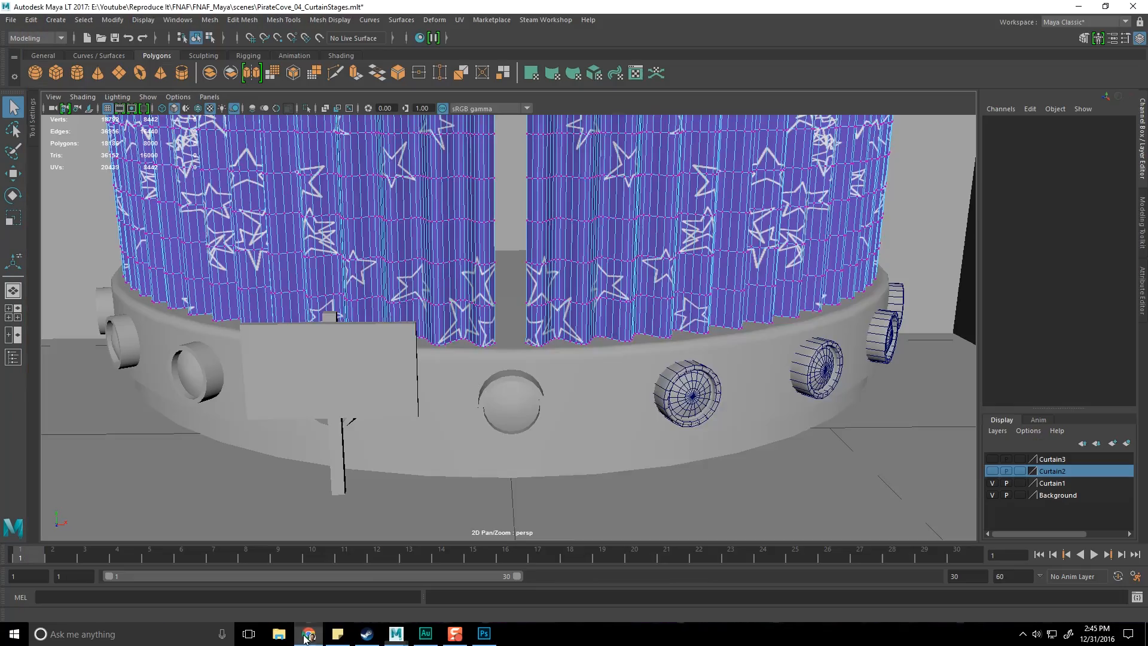
left_click_drag(537, 296, 462, 363, "alt")
left_click_drag(490, 429, 490, 428)
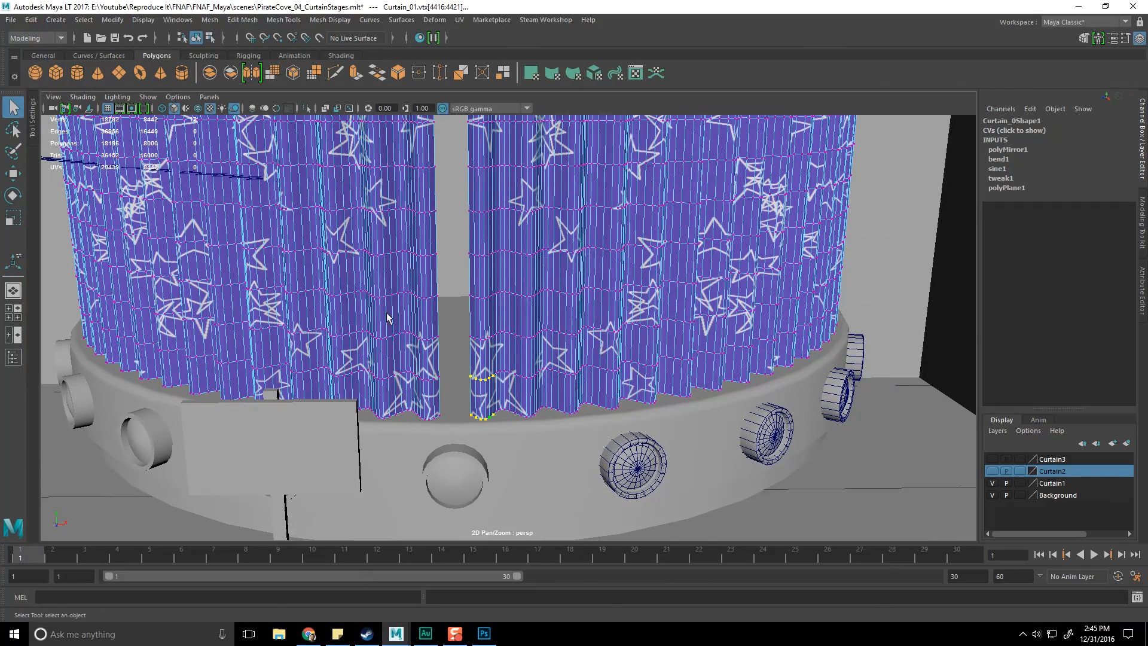
- Activate the Move tool with its settings shown and enable soft selection with a falloff radius of 0.94
left_click(22, 164)
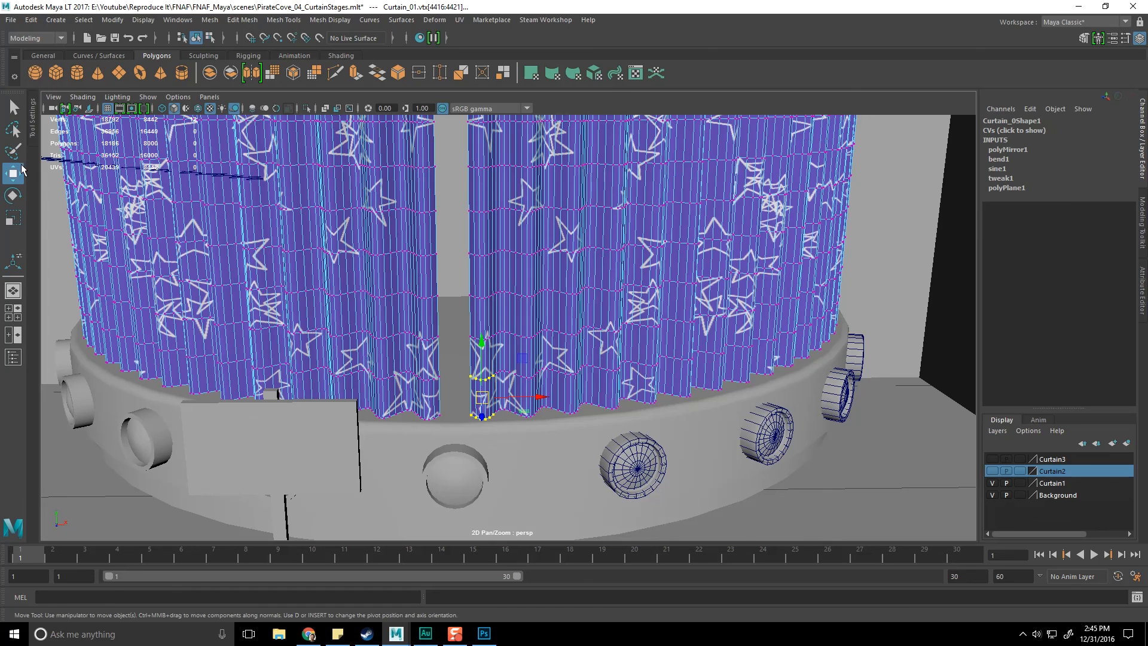
left_click(33, 120)
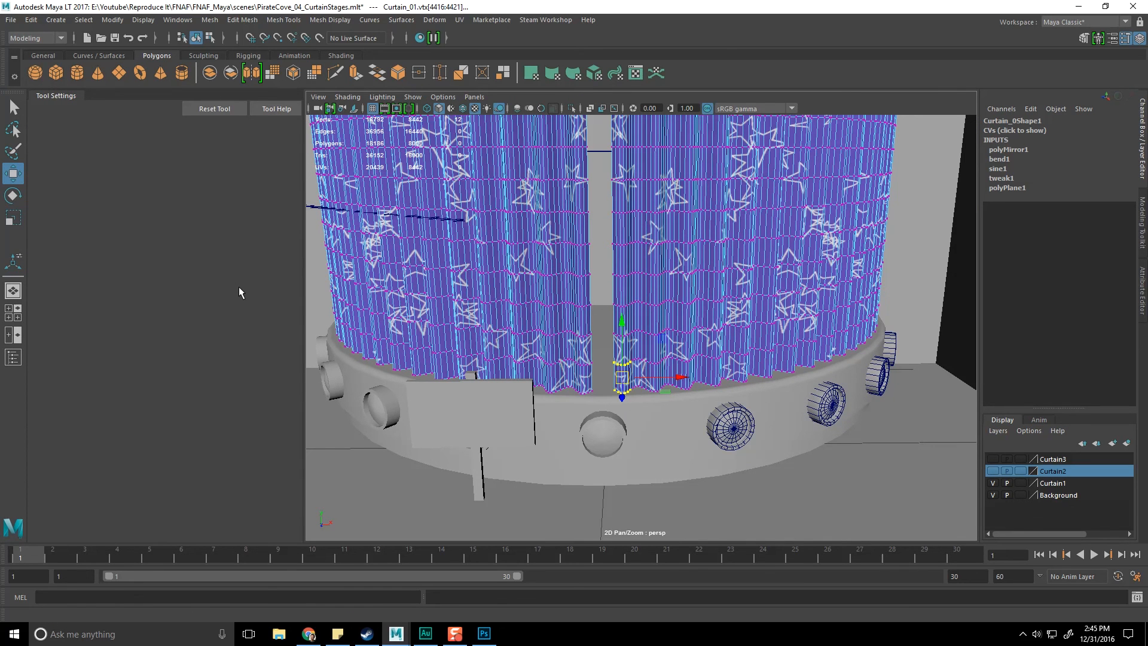
key("b")
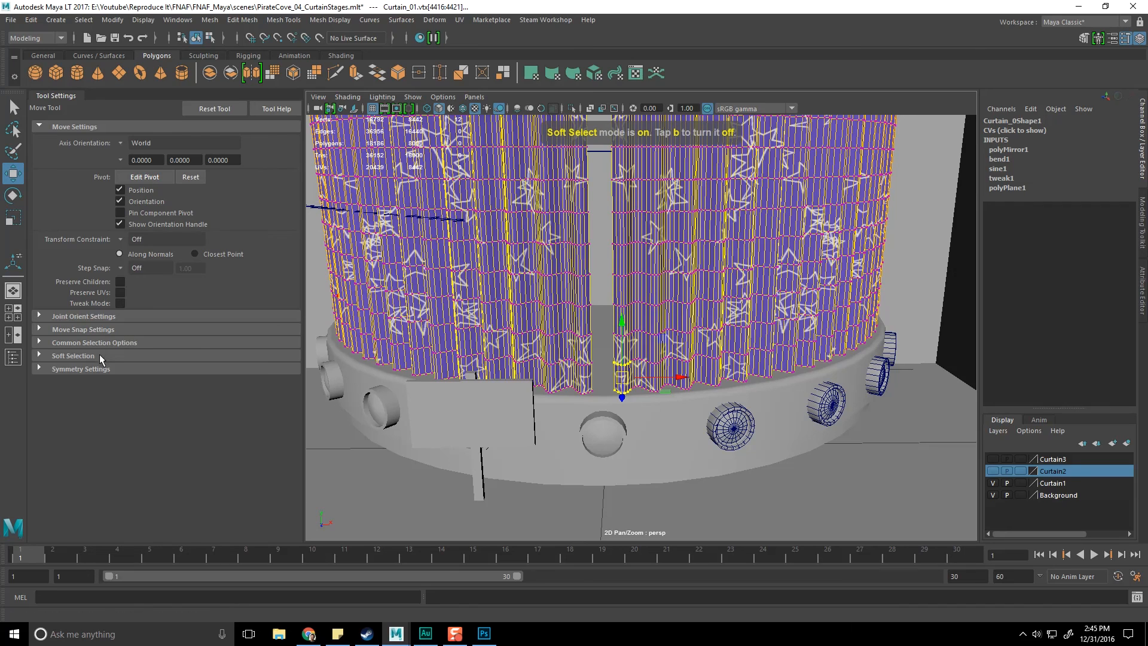
left_click(73, 356)
left_click_drag(164, 400, 158, 401)
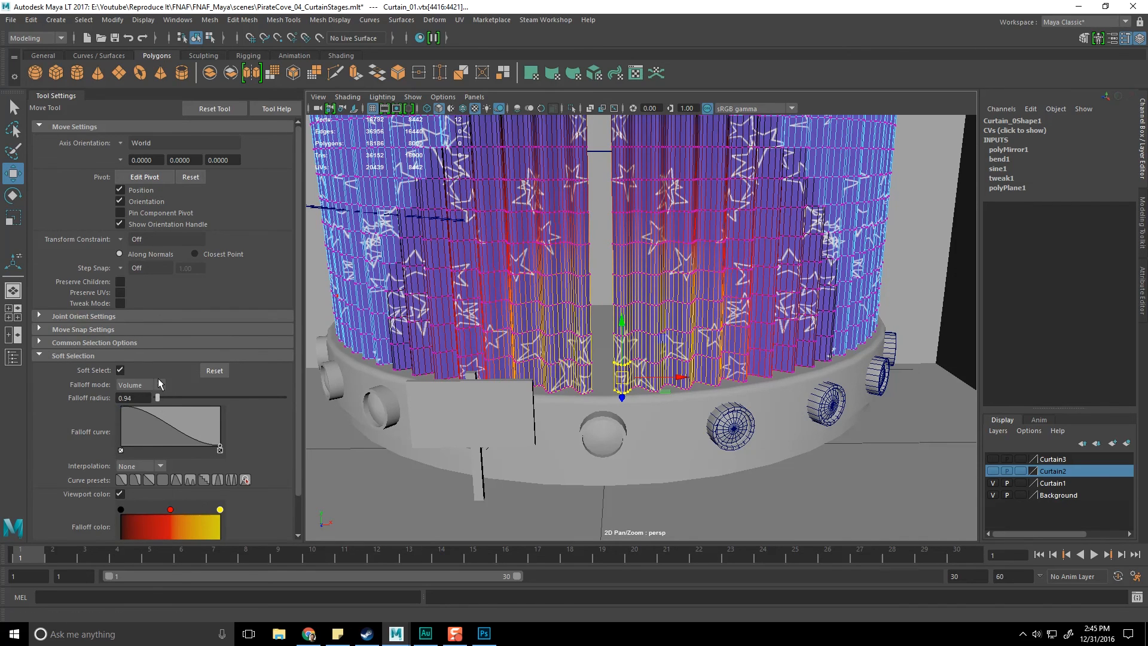
- Set the soft selection falloff mode to Surface and the falloff radius to 1.50
scroll(159, 383, "down", 2)
left_click(143, 344)
left_click(138, 369)
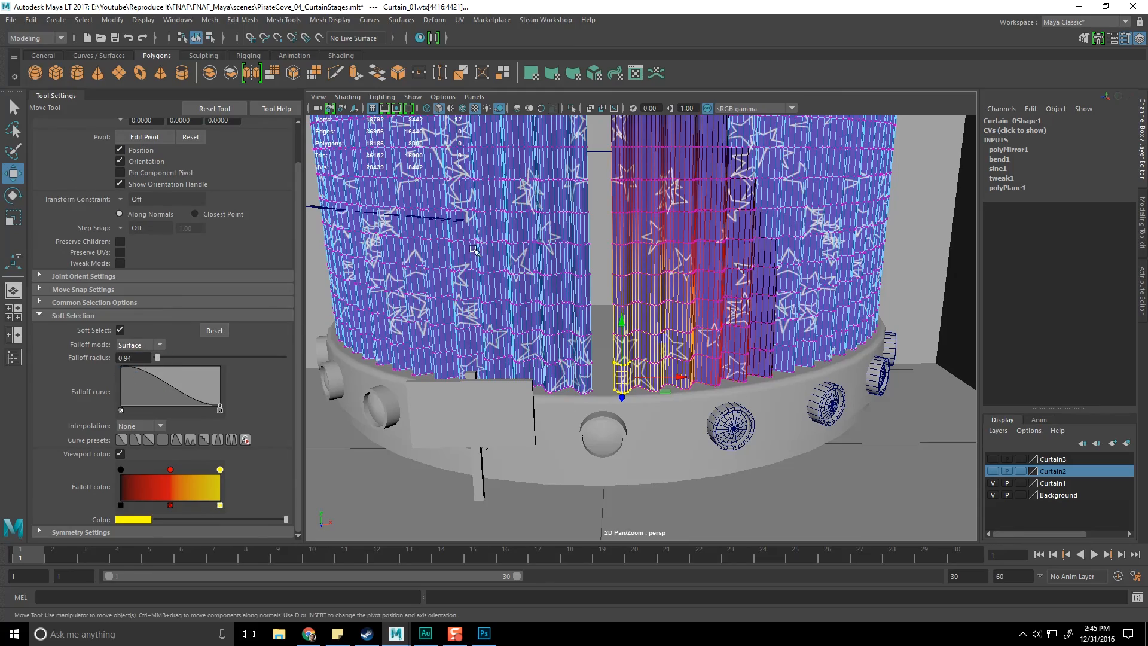
scroll(572, 261, "up", 5)
scroll(572, 261, "up", 1)
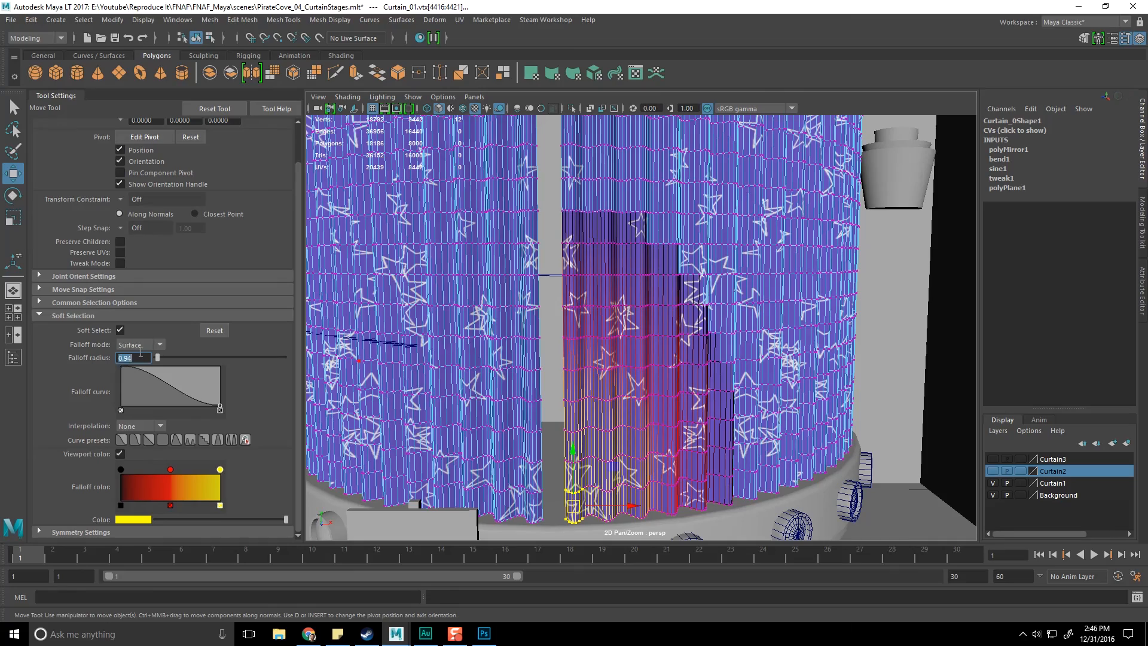
type(".5")
key("Return")
- Move the lower inner corner of Curtain_01's right half outward so the gap widens toward the floor
middle_click_drag(648, 380, 581, 275, "alt")
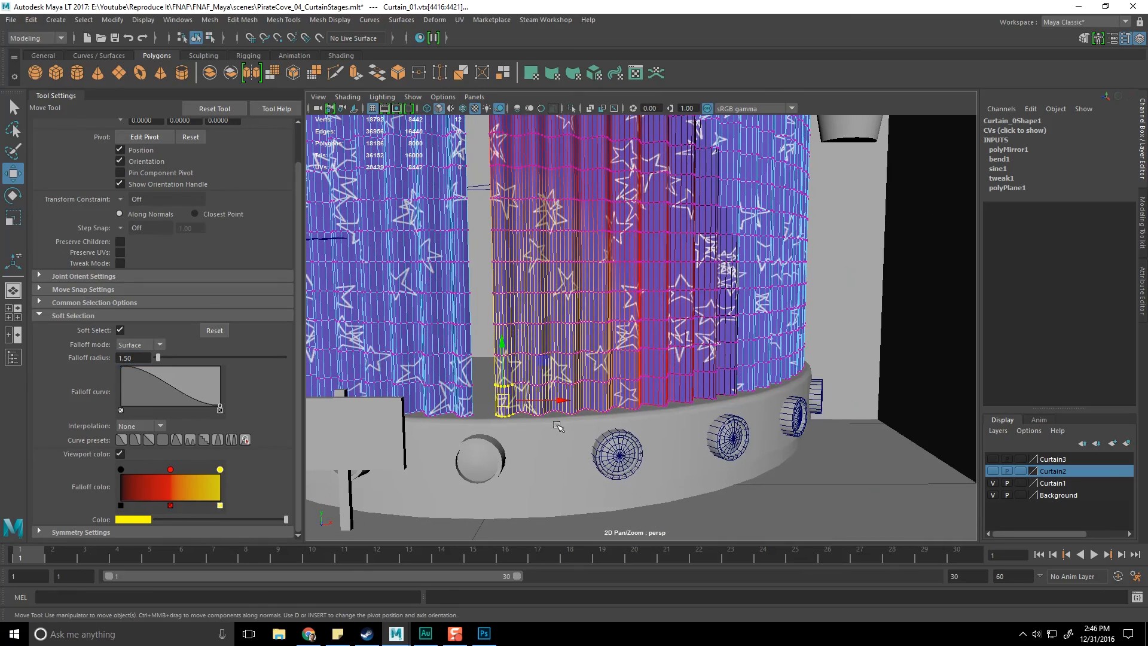
left_click_drag(561, 402, 587, 404)
left_click_drag(616, 339, 568, 453, "alt")
left_click_drag(602, 523, 608, 524)
left_click_drag(568, 491, 553, 464, "alt")
middle_click_drag(552, 464, 515, 501, "alt")
left_click_drag(515, 501, 546, 428, "alt")
scroll(615, 456, "down", 5)
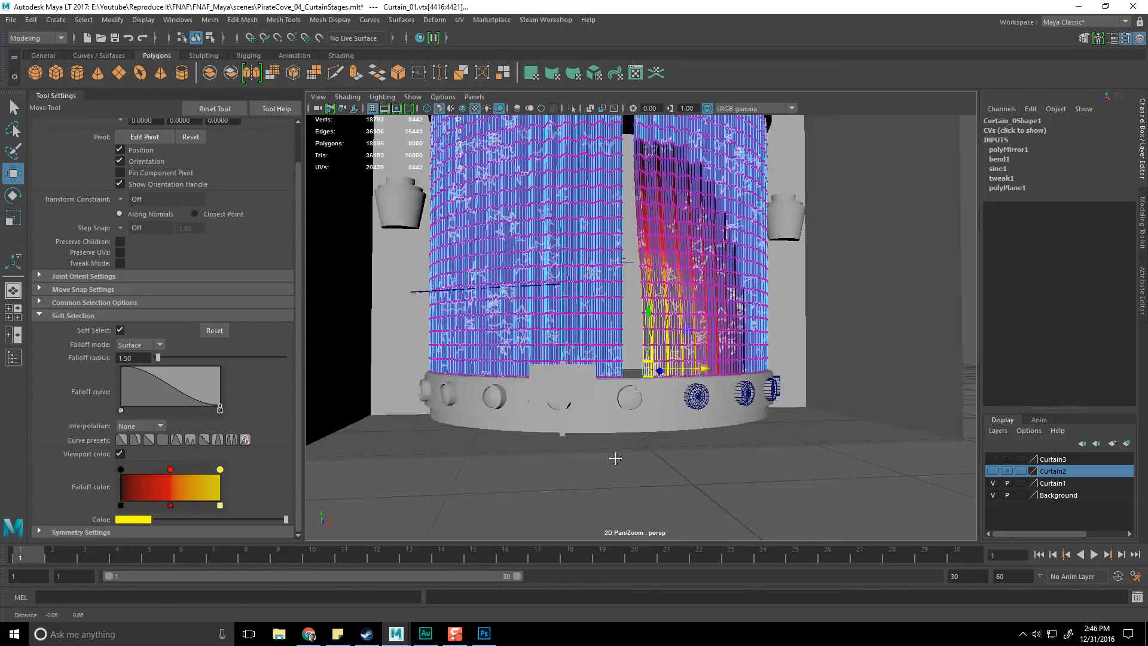
- Select the lower inner corner vertices of Curtain_01's left half and shift them slightly sideways
middle_click_drag(621, 365, 615, 449, "alt")
scroll(617, 451, "up", 5)
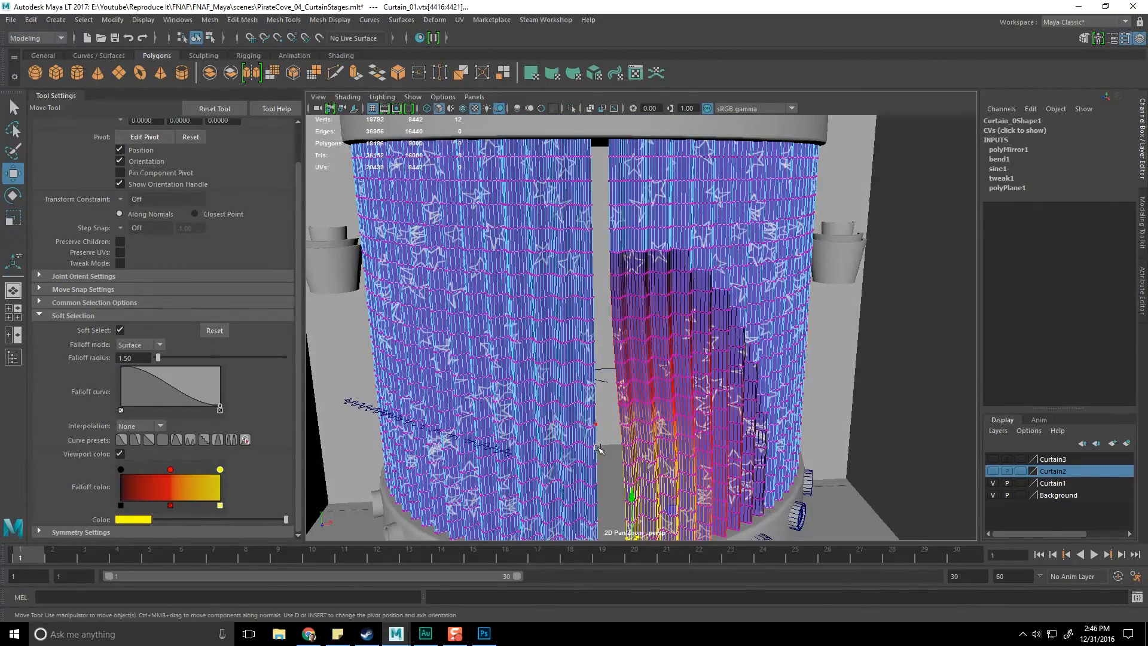
middle_click_drag(598, 449, 495, 409, "alt")
scroll(595, 335, "up", 5)
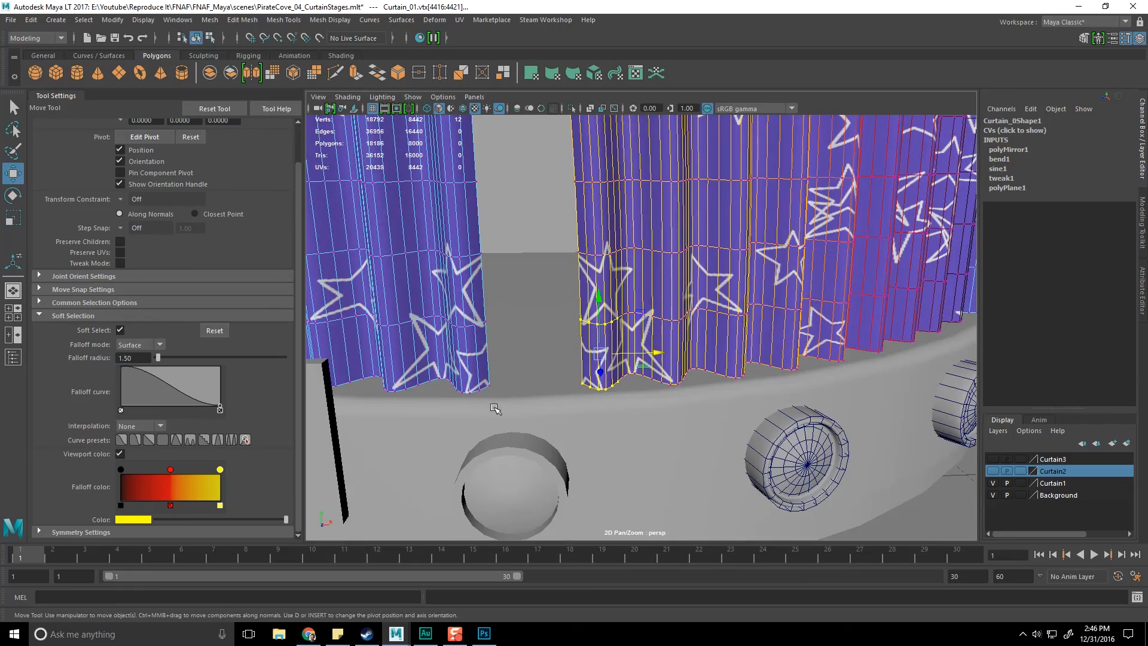
left_click_drag(419, 358, 502, 412)
scroll(523, 416, "down", 5)
middle_click_drag(540, 410, 540, 486, "alt")
left_click_drag(624, 428, 632, 431)
scroll(662, 281, "down", 5)
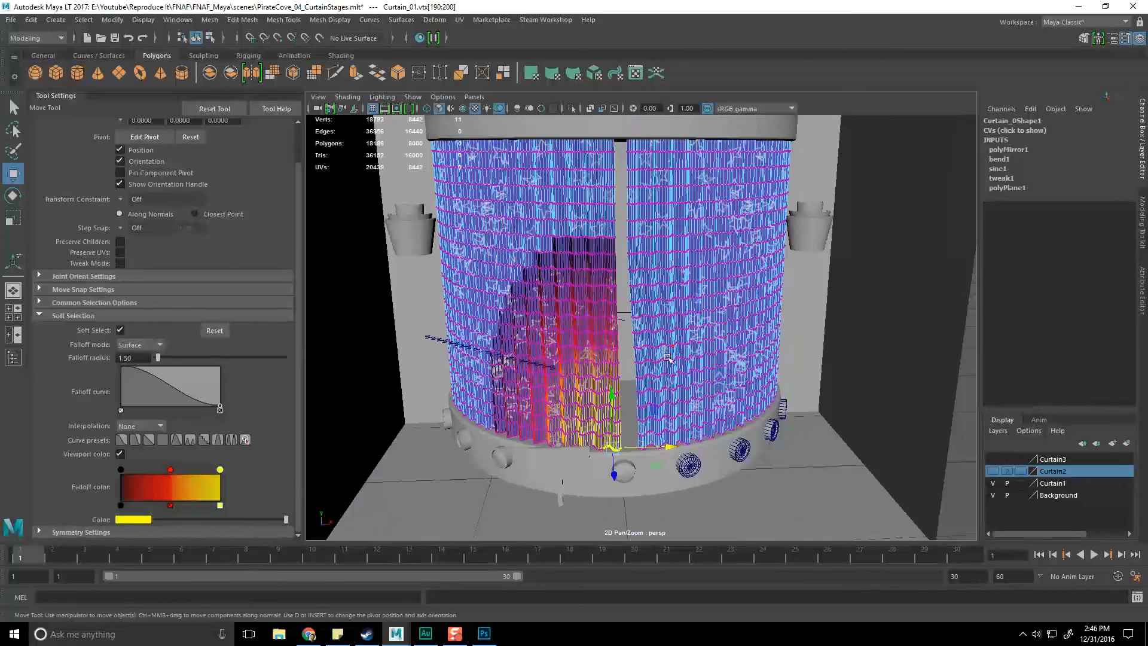
- Return to object selection, hide the Curtain1 layer, show the Curtain2 layer and select Curtain_02
key("F8")
left_click(644, 365)
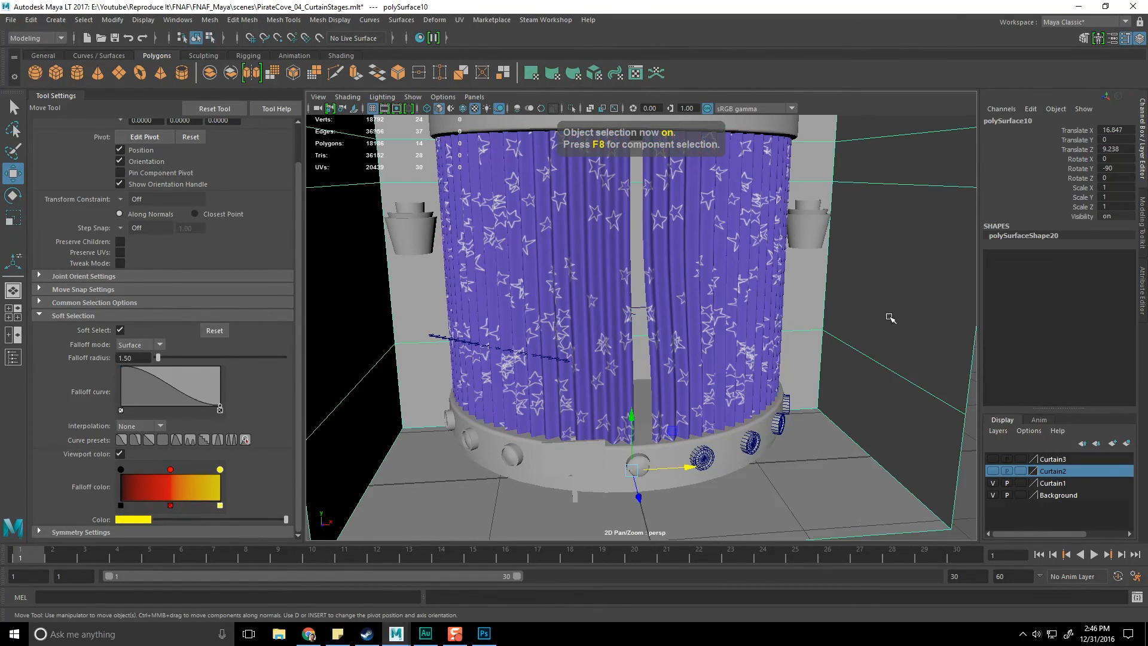
left_click_drag(645, 365, 801, 365, "alt")
left_click(993, 482)
left_click(992, 470)
left_click(669, 320)
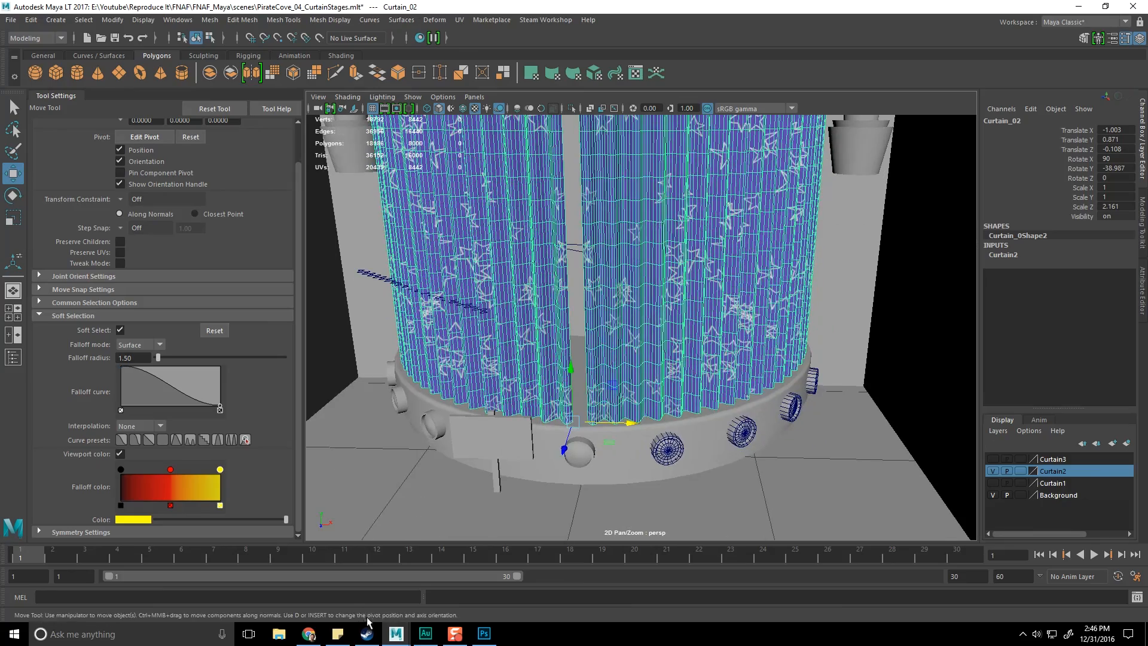
- Switch to Chrome and examine the Pirate Cove image with partly opened curtains among the Foxy curtain search results
key("alt+Tab")
scroll(581, 235, "up", 2)
scroll(759, 329, "down", 4)
scroll(760, 327, "up", 4)
scroll(759, 327, "down", 5)
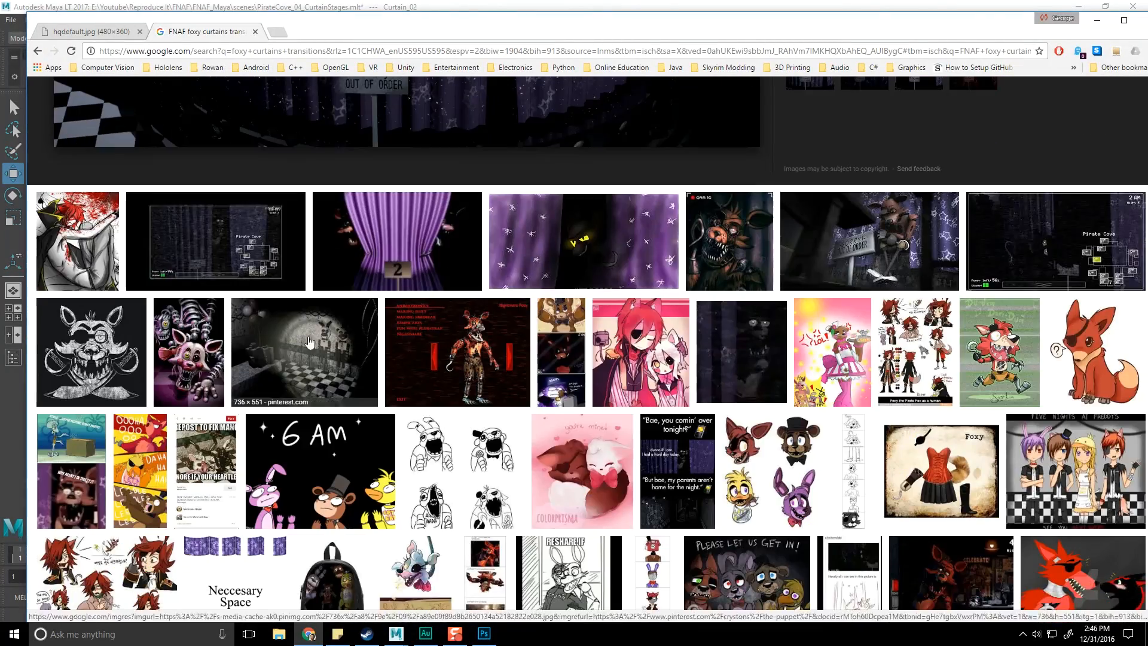
left_click(215, 239)
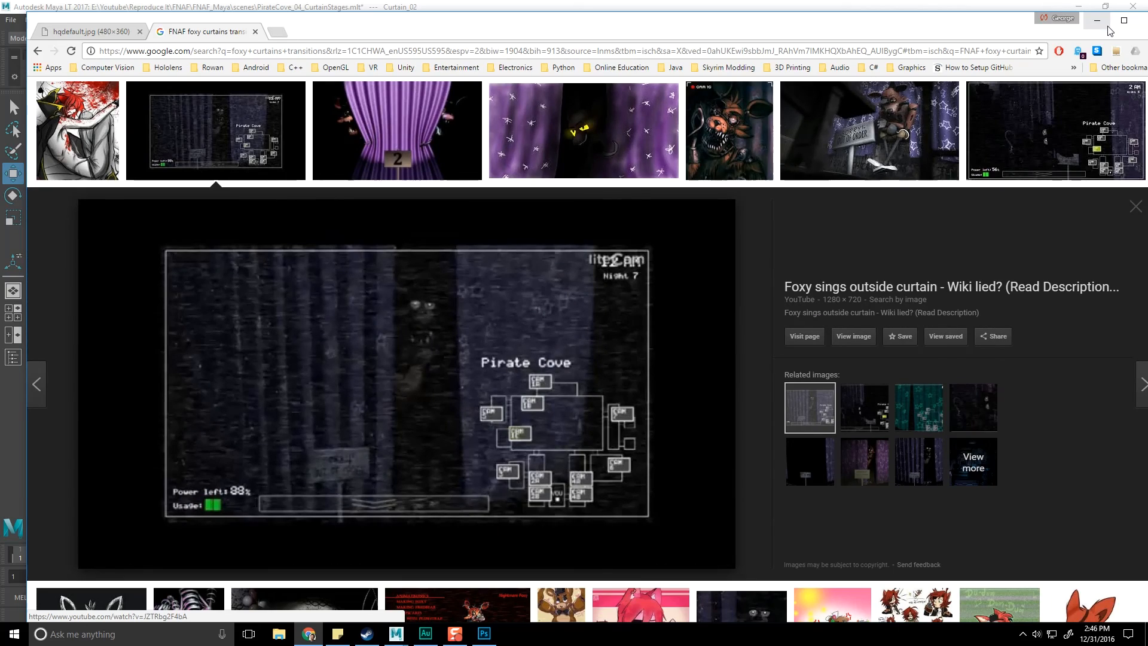
left_click(1103, 22)
- Switch Curtain_02 to vertex editing and select the full-height inner edge vertices of its left half
scroll(624, 281, "down", 2)
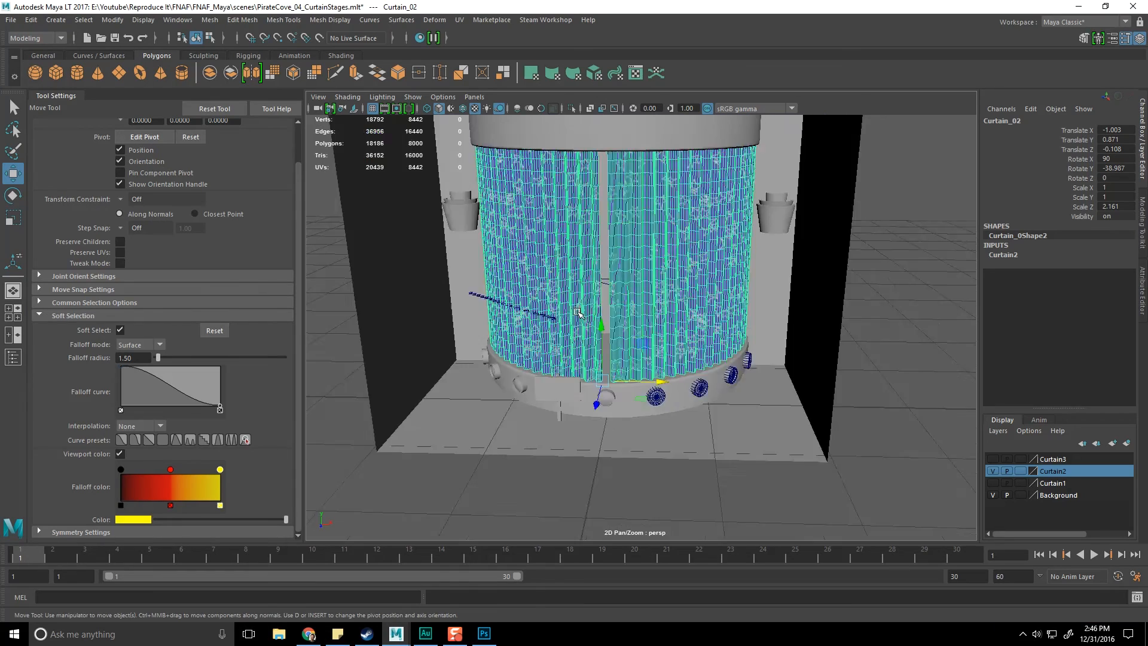
scroll(625, 281, "up", 5)
middle_click_drag(625, 280, 632, 267, "alt")
right_click_drag(685, 195, 631, 197)
scroll(631, 198, "down", 3)
middle_click_drag(636, 166, 635, 118, "alt")
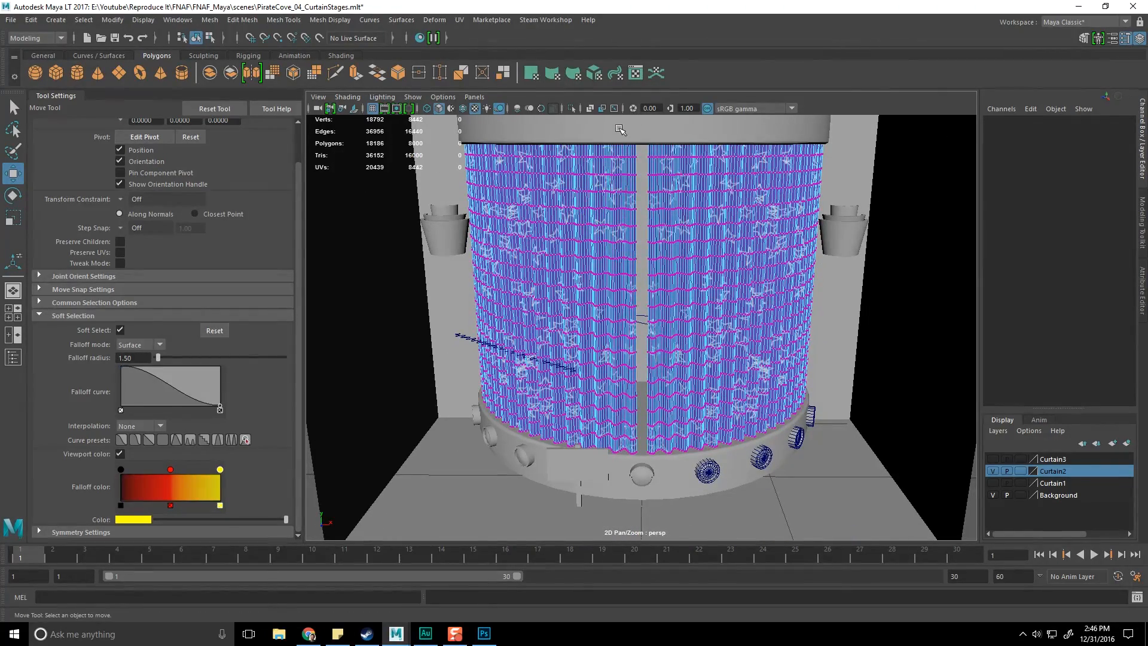
left_click_drag(624, 474, 640, 476)
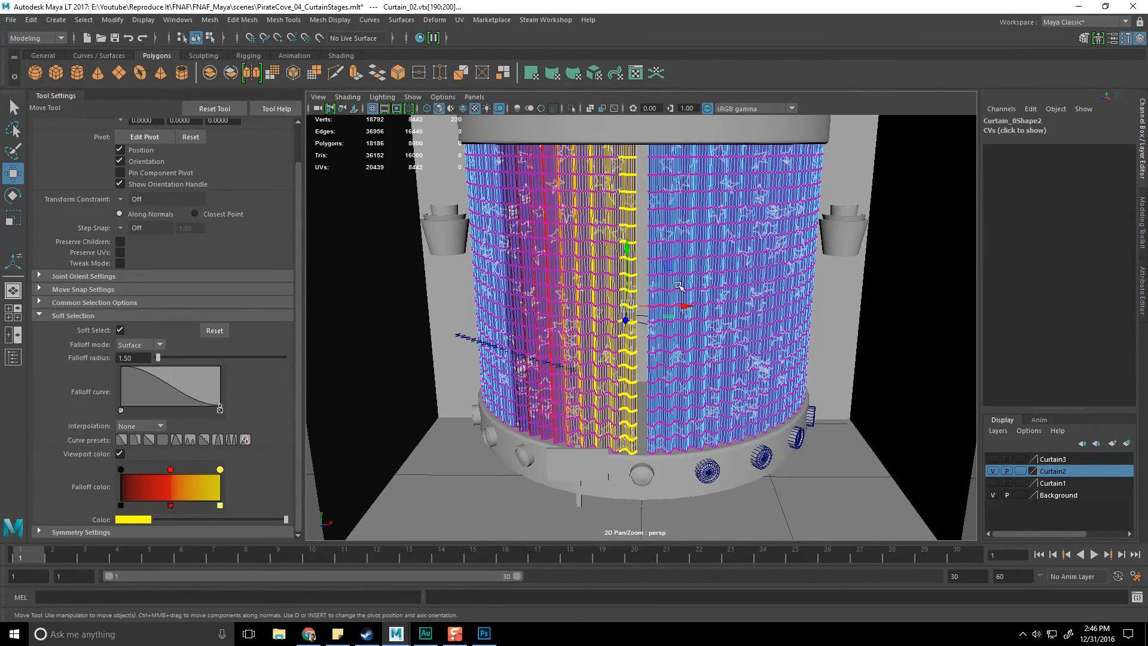
- Move the inner edge of Curtain_02's left half outward with soft selection to open the gap
left_click_drag(678, 286, 673, 341, "alt")
scroll(633, 251, "up", 2)
middle_click_drag(633, 251, 634, 157, "alt")
left_click_drag(674, 365, 640, 358)
left_click_drag(649, 221, 611, 213, "alt")
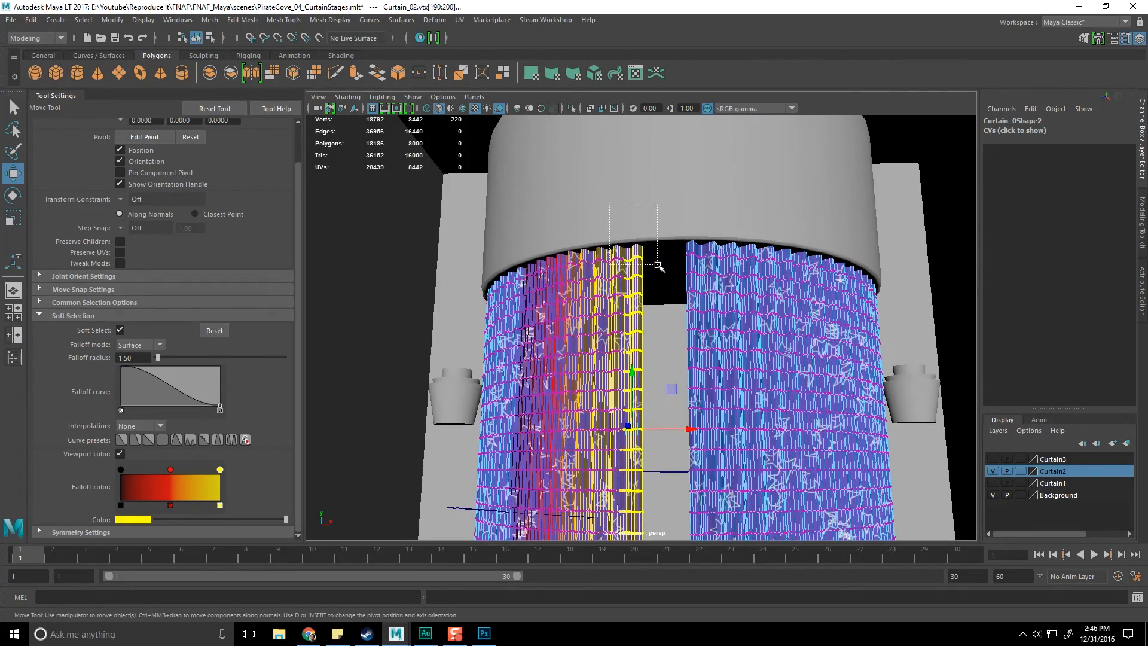
- Pull the upper inner corner of Curtain_02's left half toward the centre and undo the last stray move
left_click_drag(657, 264, 658, 265)
left_click_drag(658, 264, 670, 257, "alt")
right_click_drag(699, 281, 637, 199, "alt")
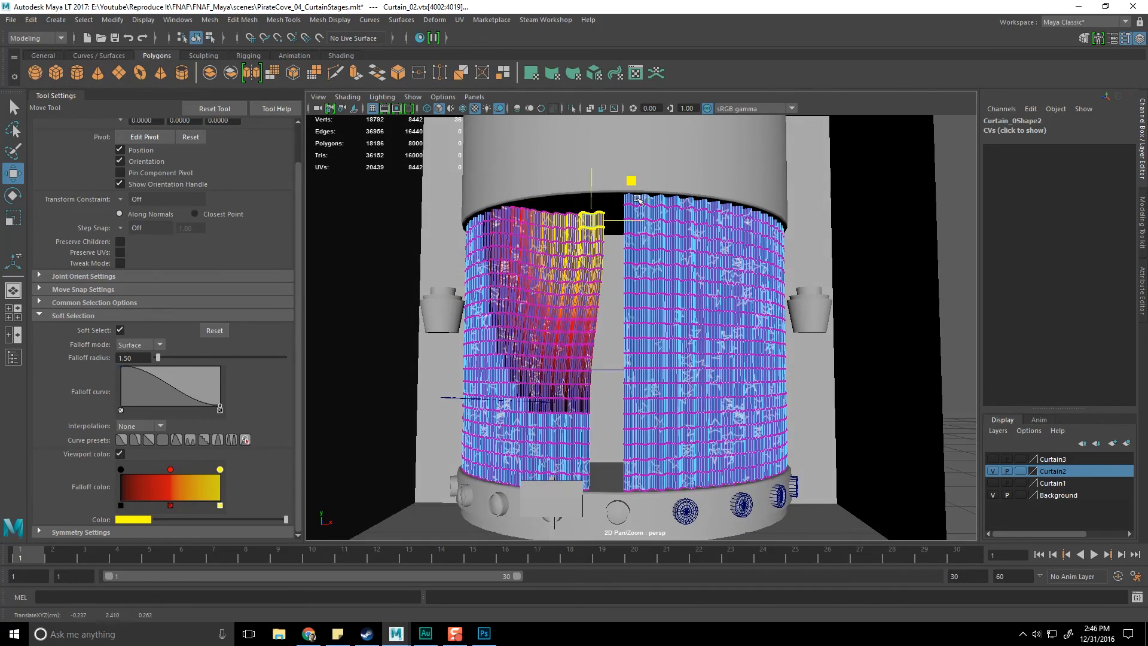
key("ctrl+z")
- Select the lower inner edge vertices of Curtain_02's right half and move them outward
left_click_drag(620, 389, 685, 430)
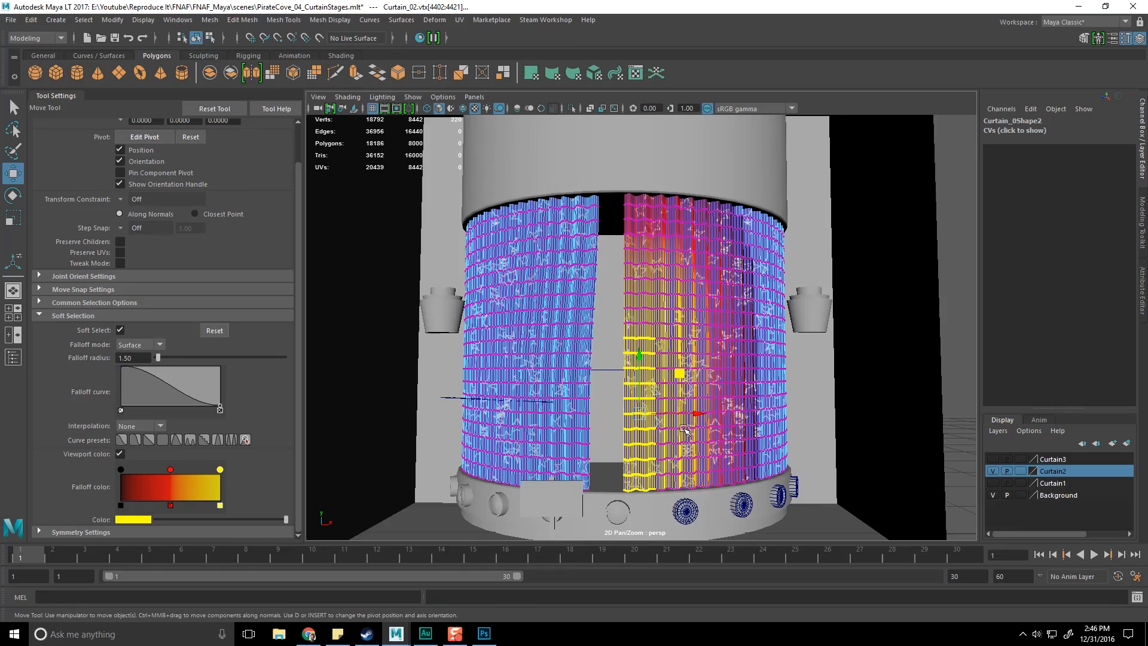
left_click_drag(699, 472, 670, 277, "alt")
scroll(610, 447, "up", 5)
left_click_drag(580, 447, 656, 291)
- Select the top inner corner vertices of Curtain_02's right half and move them toward the centre
scroll(600, 442, "down", 5)
middle_click_drag(657, 291, 631, 407, "alt")
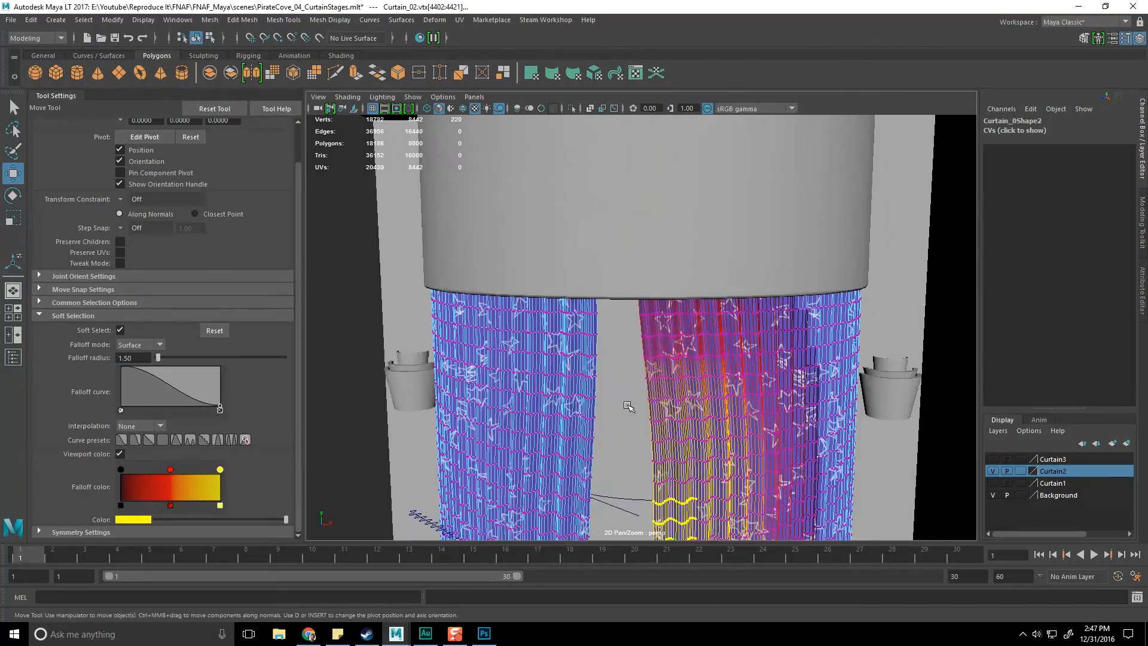
left_click_drag(630, 407, 641, 310, "alt")
scroll(640, 311, "up", 4)
left_click_drag(652, 201, 674, 232)
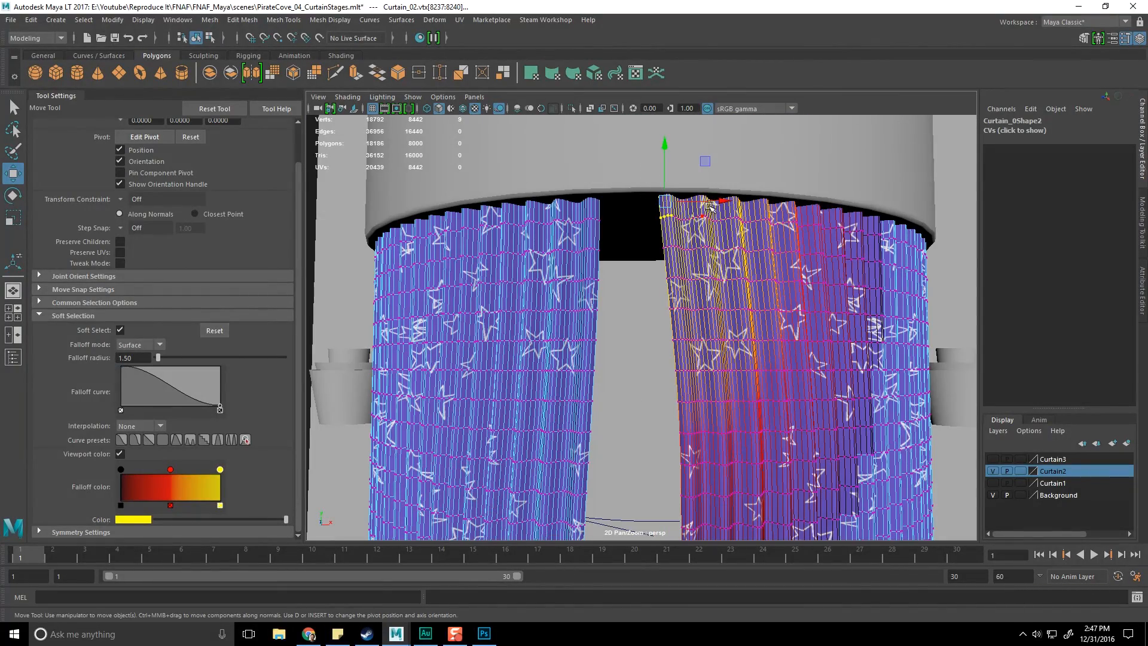
left_click_drag(722, 201, 664, 223)
scroll(709, 204, "down", 5)
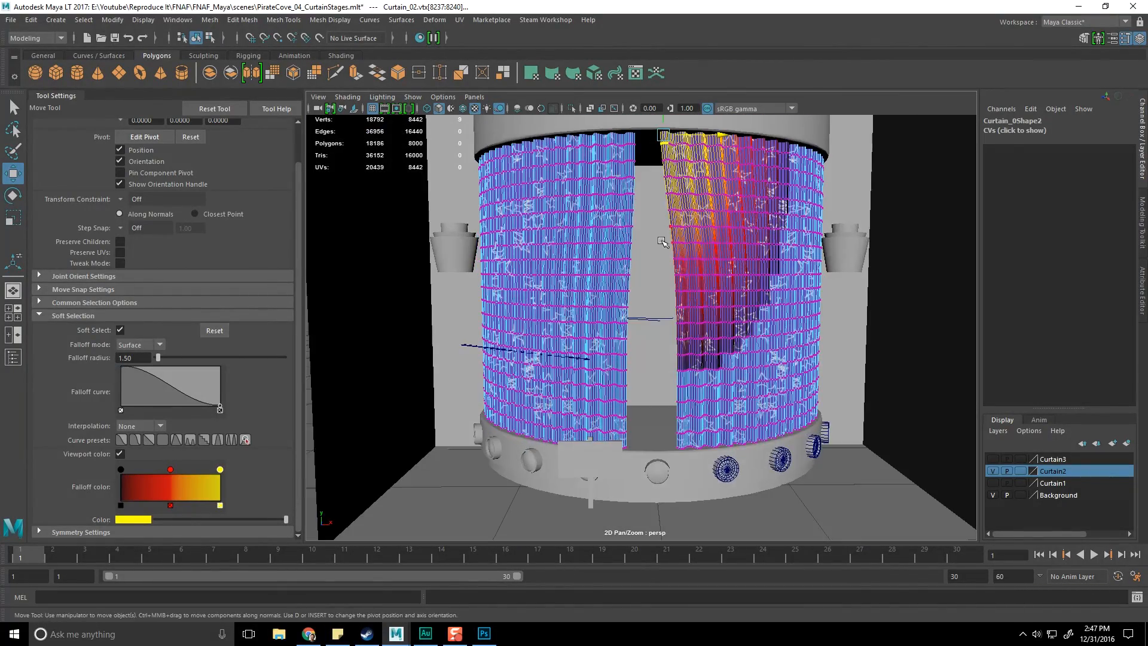
- Select the lower inner corner vertices of Curtain_02's left half and move them outward
middle_click_drag(657, 305, 653, 251, "alt")
scroll(647, 269, "up", 6)
middle_click_drag(615, 359, 647, 317, "alt")
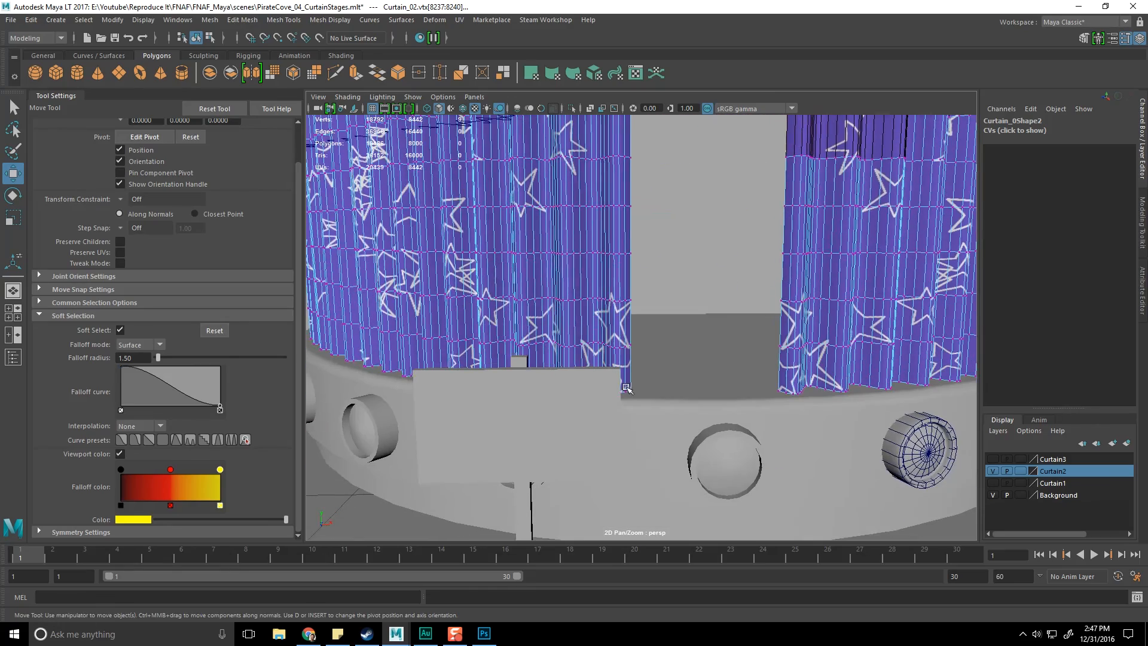
left_click_drag(594, 245, 660, 374)
left_click_drag(674, 327, 658, 327)
scroll(665, 314, "down", 8)
middle_click_drag(649, 246, 639, 333, "alt")
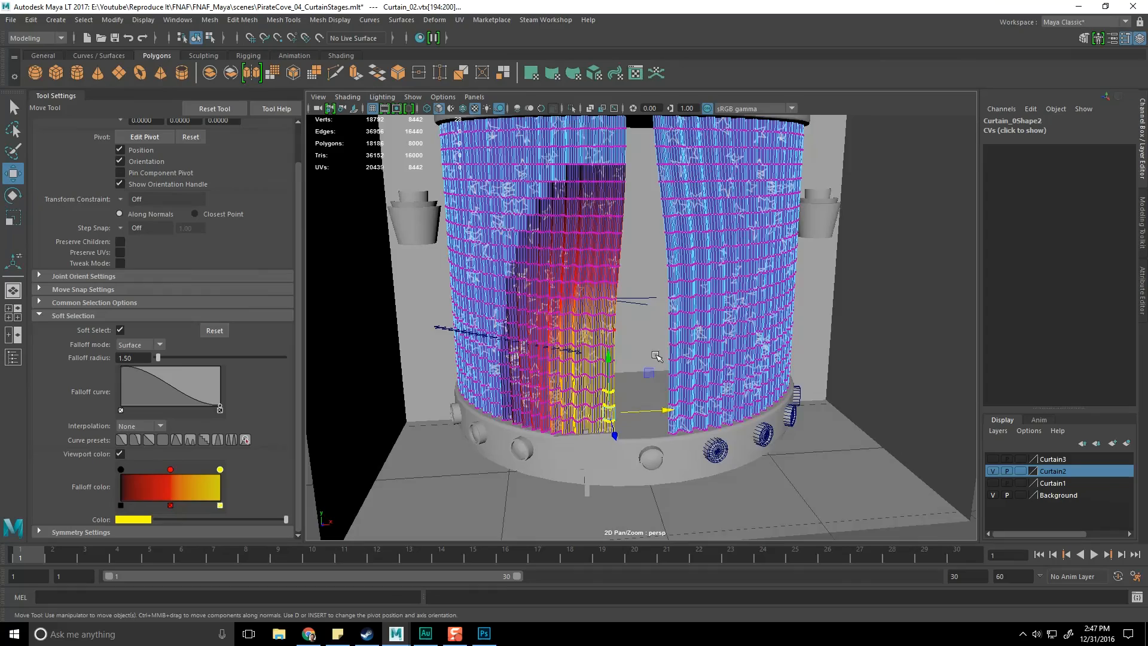
- Clear the selection on Curtain_02 and save the scene
scroll(651, 417, "up", 6)
scroll(653, 417, "down", 4)
left_click_drag(654, 417, 653, 394, "alt")
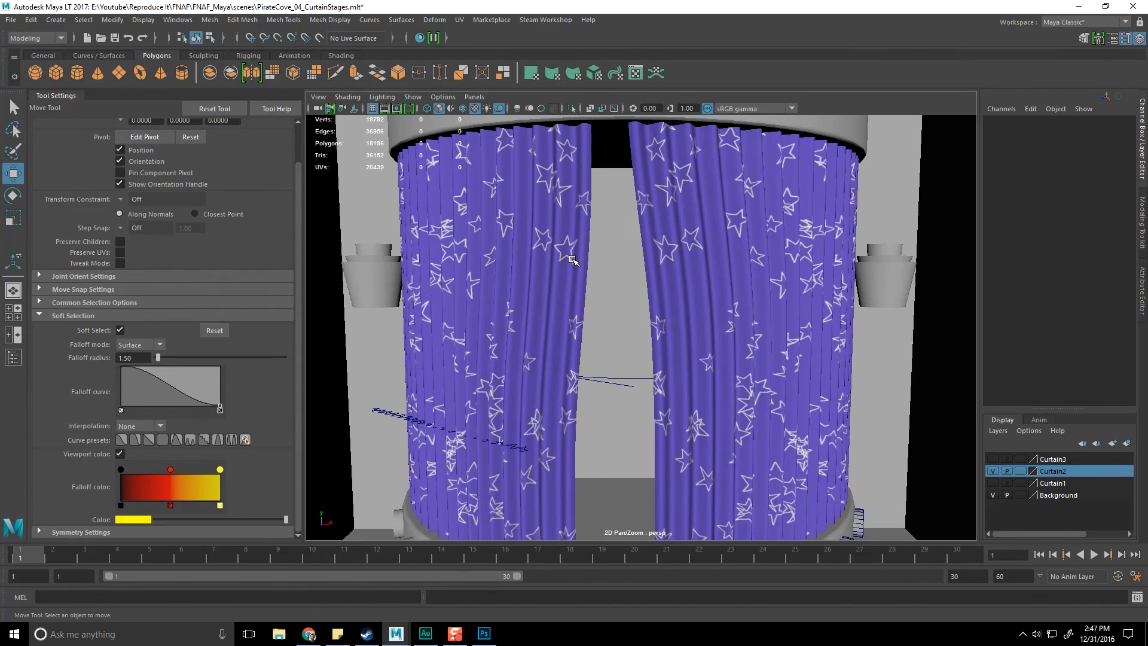
key("ctrl+s")
- Show the Curtain3 layer instead of Curtain2 and move the inner edge of Curtain_03's right half outward
left_click(993, 470)
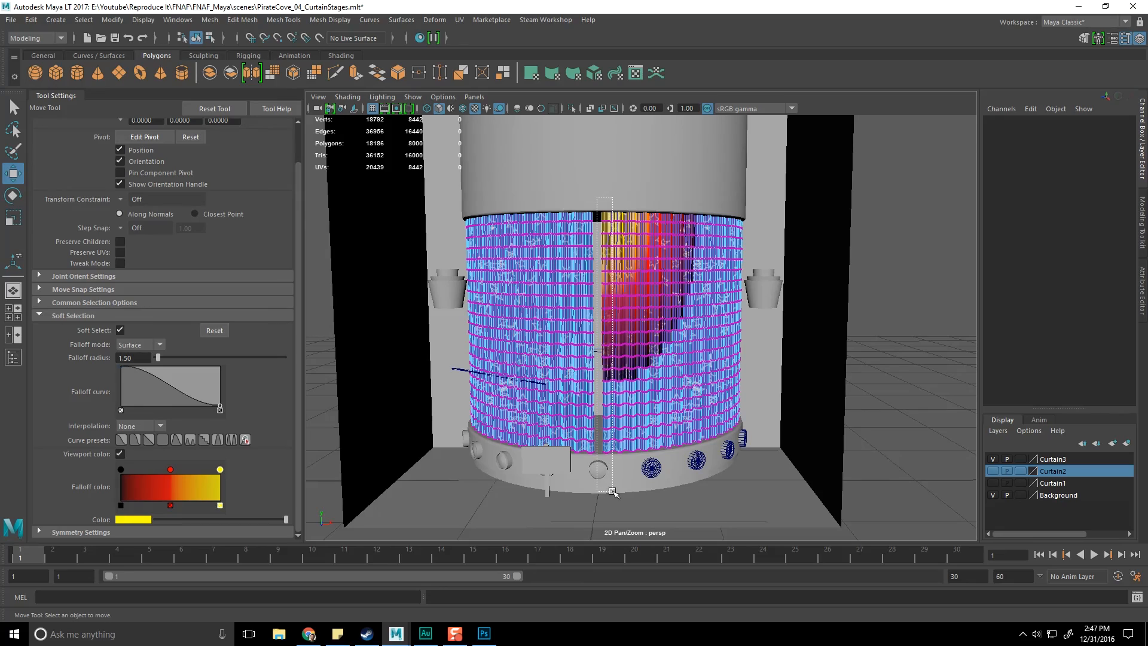
left_click_drag(612, 491, 612, 491)
left_click_drag(664, 334, 661, 402)
middle_click_drag(661, 402, 732, 382, "alt")
right_click_drag(732, 382, 576, 239, "alt")
left_click_drag(576, 239, 600, 256, "alt")
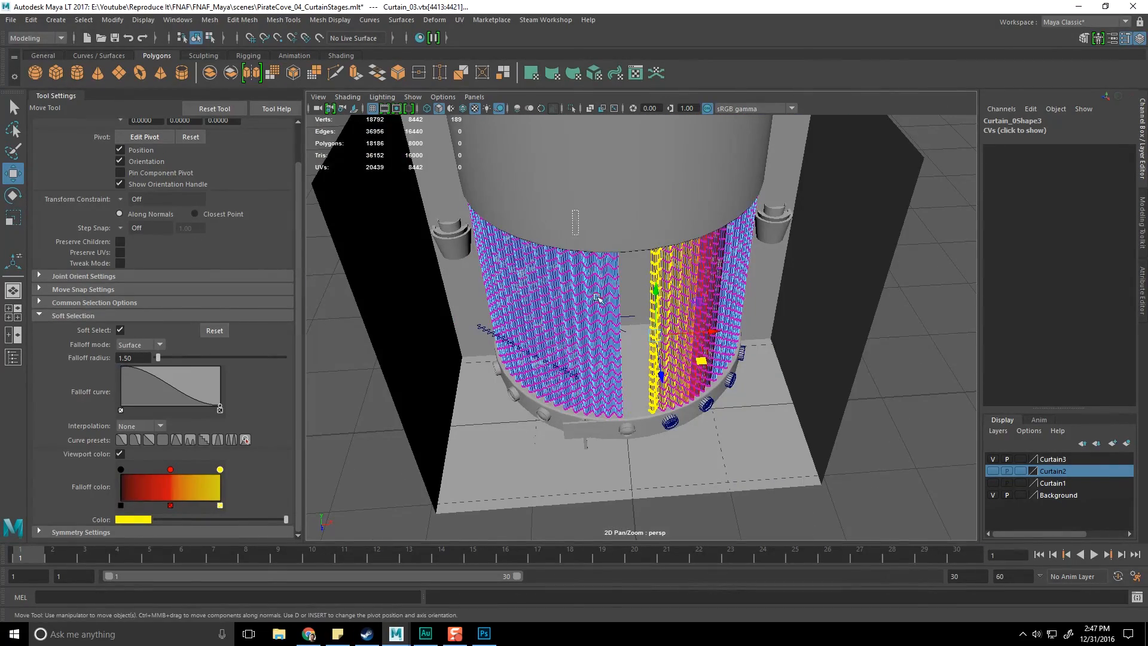
- Select the inner section of Curtain_03's left half and move it outward to widen the opening
left_click_drag(630, 457, 631, 457)
scroll(622, 371, "up", 2)
middle_click_drag(618, 364, 630, 384, "alt")
left_click_drag(630, 385, 609, 380)
right_click_drag(608, 380, 583, 388, "alt")
left_click_drag(583, 388, 514, 305, "alt")
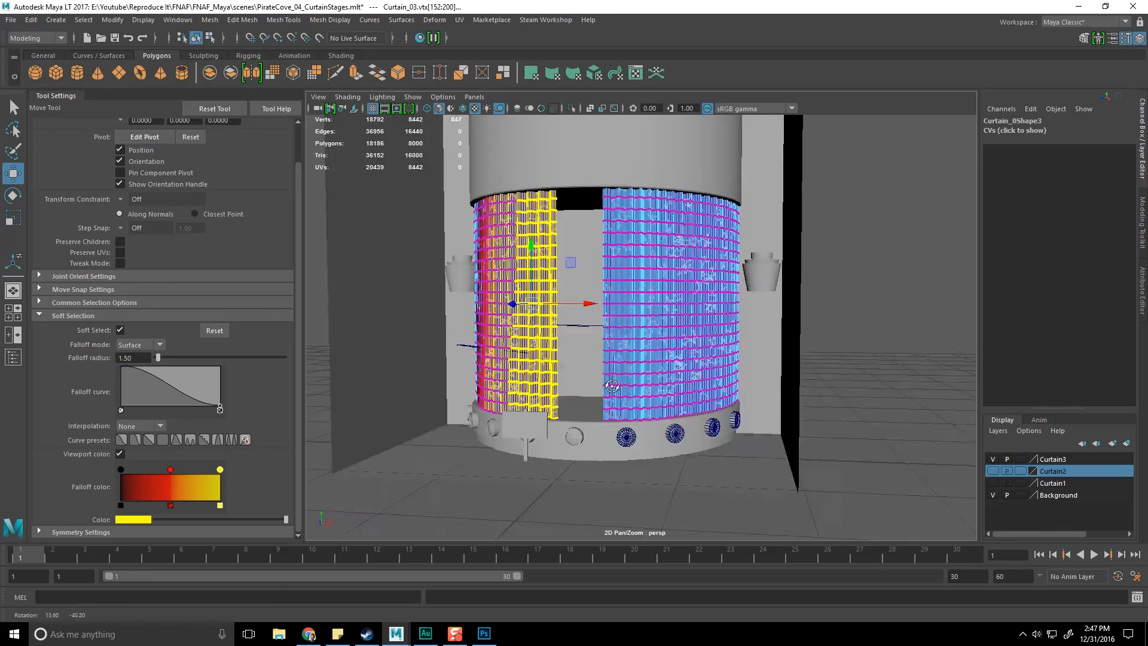
- Select the lower inner corner vertices of Curtain_03's left half and move them to reshape the bottom of the opening
right_click_drag(514, 305, 646, 306, "alt")
middle_click_drag(646, 306, 635, 310, "alt")
left_click_drag(635, 311, 627, 375, "alt")
middle_click_drag(627, 375, 632, 436, "alt")
left_click_drag(668, 374, 714, 386)
left_click_drag(624, 427, 680, 460)
left_click_drag(682, 410, 637, 471)
middle_click_drag(627, 259, 597, 280, "alt")
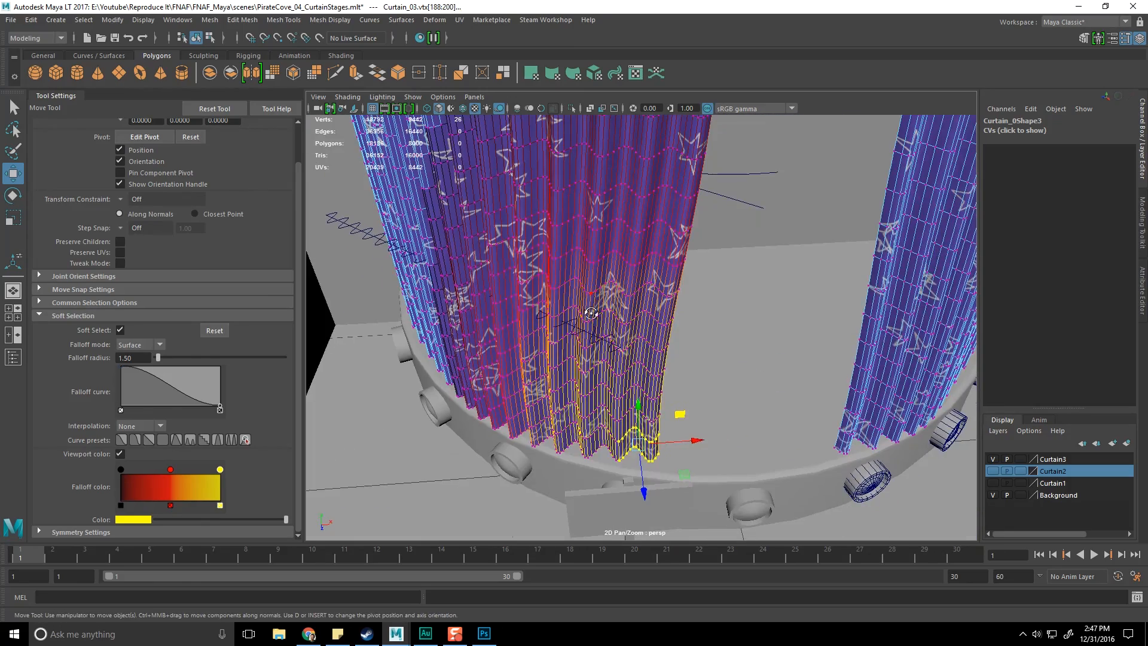
- Set the soft selection falloff radius to 1 and move the upper inner corner of Curtain_03's right half towards the opening's centre
left_click_drag(590, 312, 703, 444, "alt")
middle_click_drag(677, 443, 650, 357, "alt")
left_click_drag(650, 359, 635, 306, "alt")
left_click_drag(653, 213, 708, 255)
left_click(136, 356)
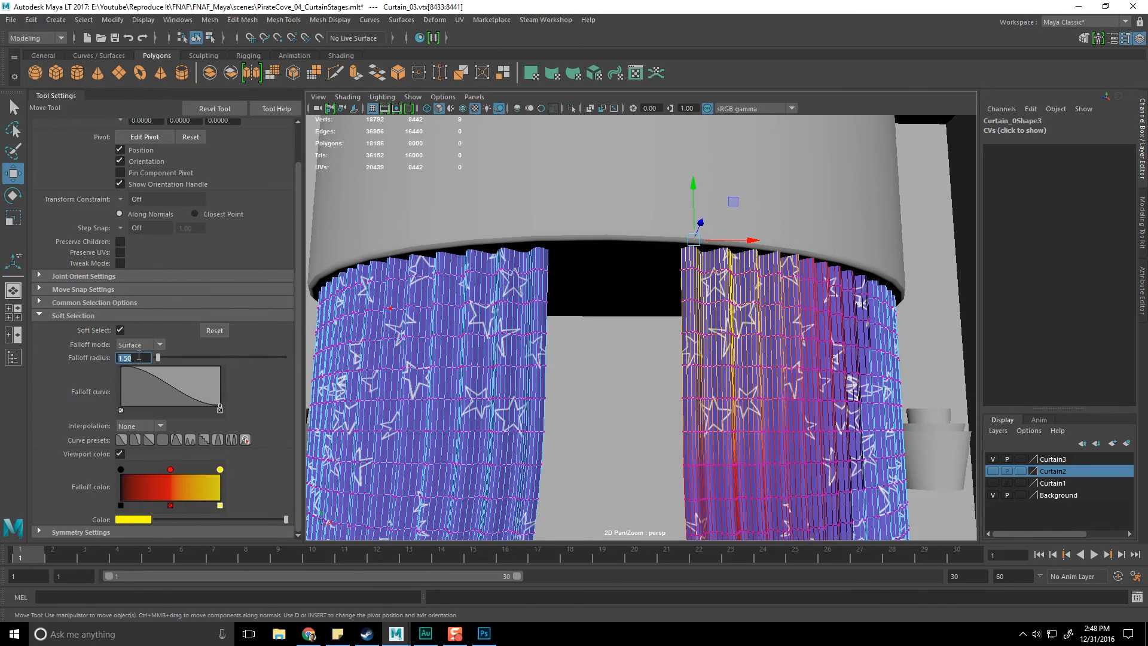
type("1")
key("Return")
left_click_drag(610, 374, 614, 376, "alt")
middle_click_drag(712, 175, 679, 172)
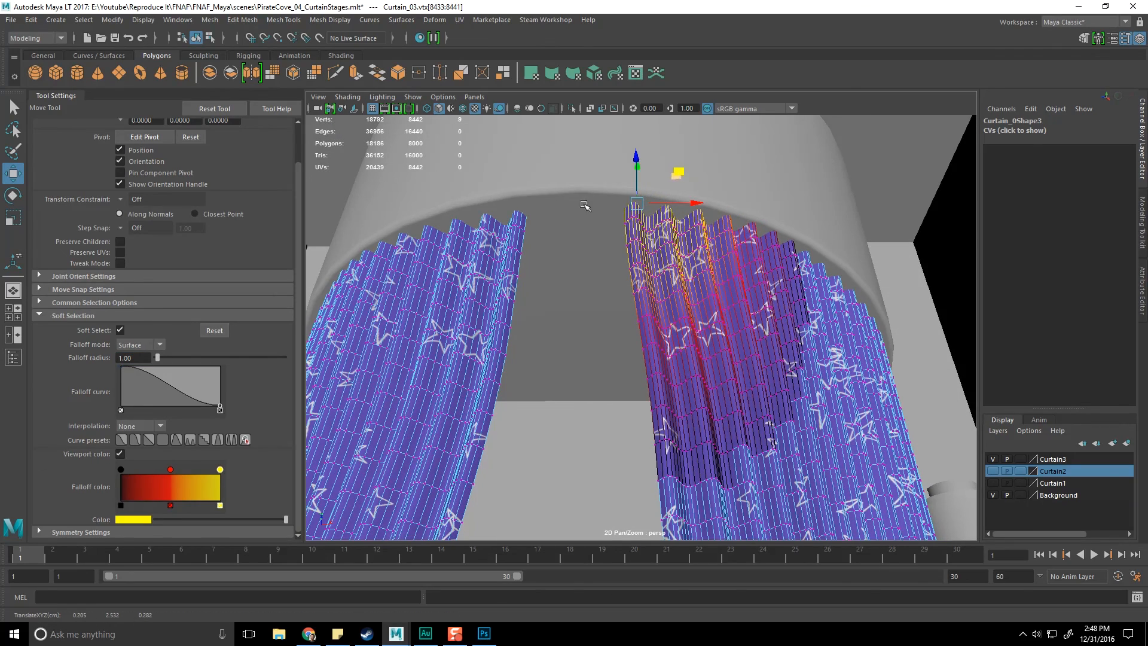
- Select the upper inner corner of Curtain_03's left half and move it towards the opening's centre
left_click_drag(493, 239, 559, 185)
middle_click_drag(551, 190, 565, 188)
scroll(589, 335, "down", 8)
left_click_drag(589, 335, 622, 419, "alt")
scroll(628, 436, "up", 4)
middle_click_drag(637, 472, 654, 308, "alt")
scroll(655, 307, "up", 8)
left_click_drag(654, 307, 626, 348, "alt")
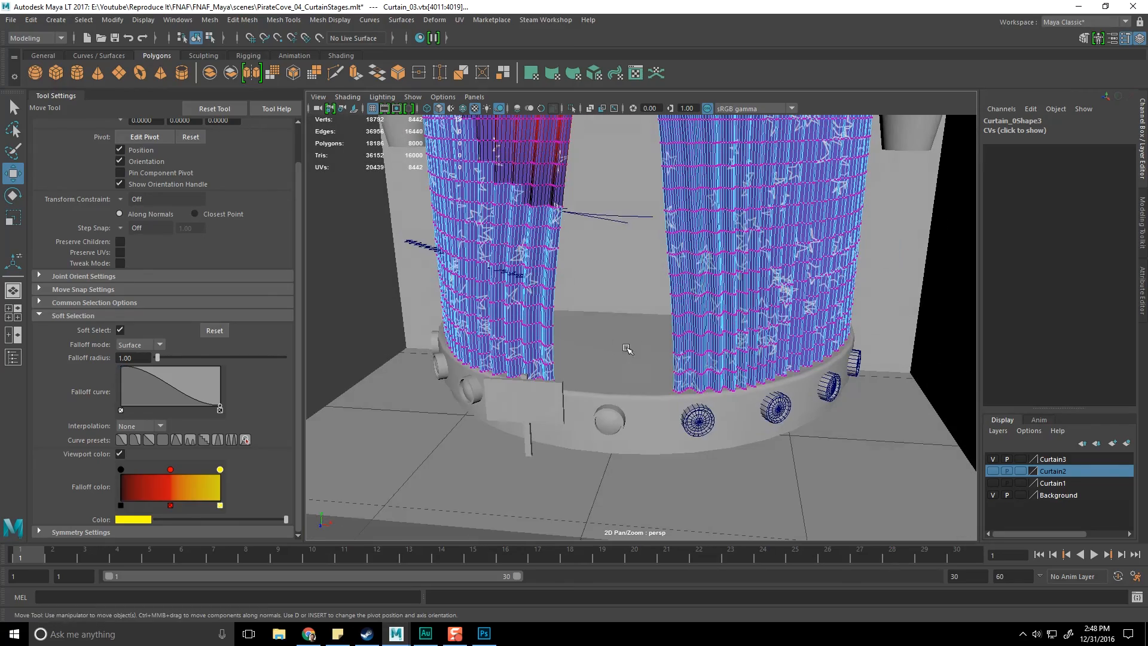
- Select the lower inner section of Curtain_03's right half and move it outward to flare the bottom of the opening
left_click_drag(675, 412, 675, 411)
key("f")
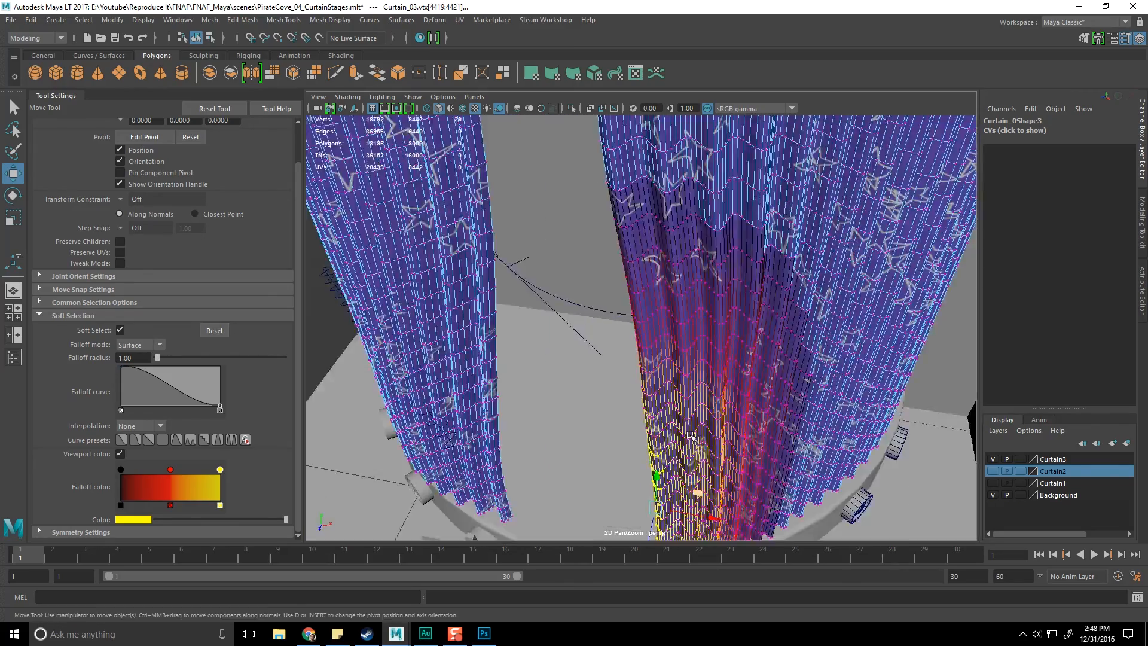
left_click_drag(680, 407, 679, 407, "alt")
left_click_drag(507, 248, 674, 483)
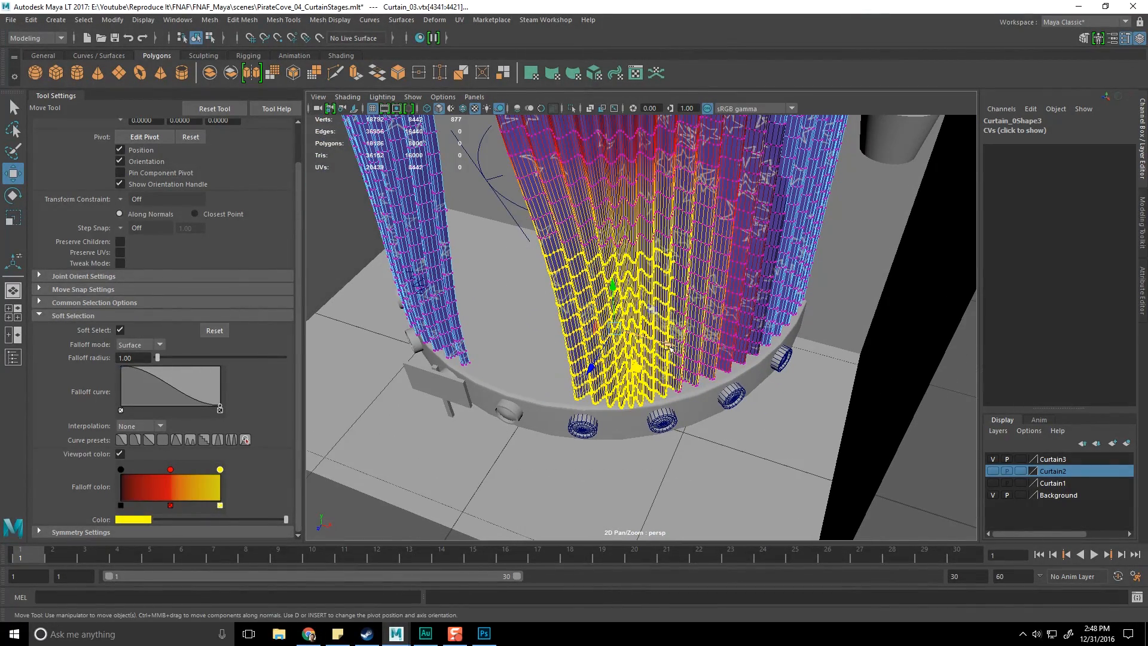
left_click_drag(641, 370, 603, 275, "alt")
scroll(684, 330, "down", 3)
key("q")
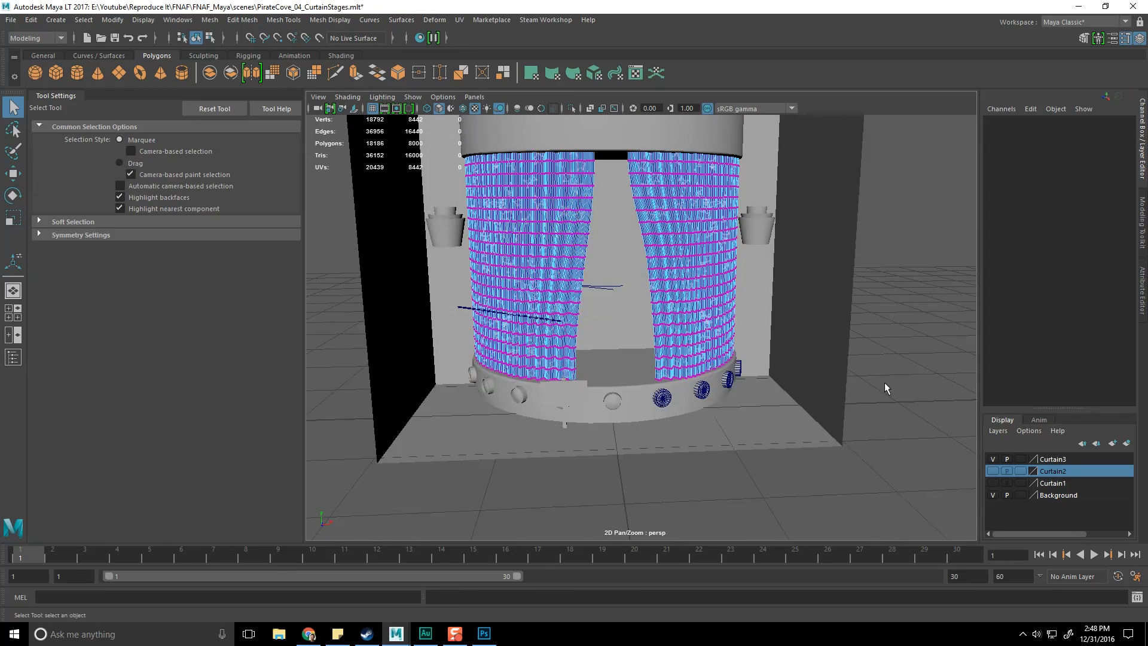
- Clear the selection on Curtain_03 and save the scene
left_click(885, 382)
scroll(742, 335, "up", 3)
scroll(743, 340, "down", 5)
key("ctrl+s")
- Hide all the curtain layers, leaving only Background shown, and return to object selection mode
left_click(992, 483)
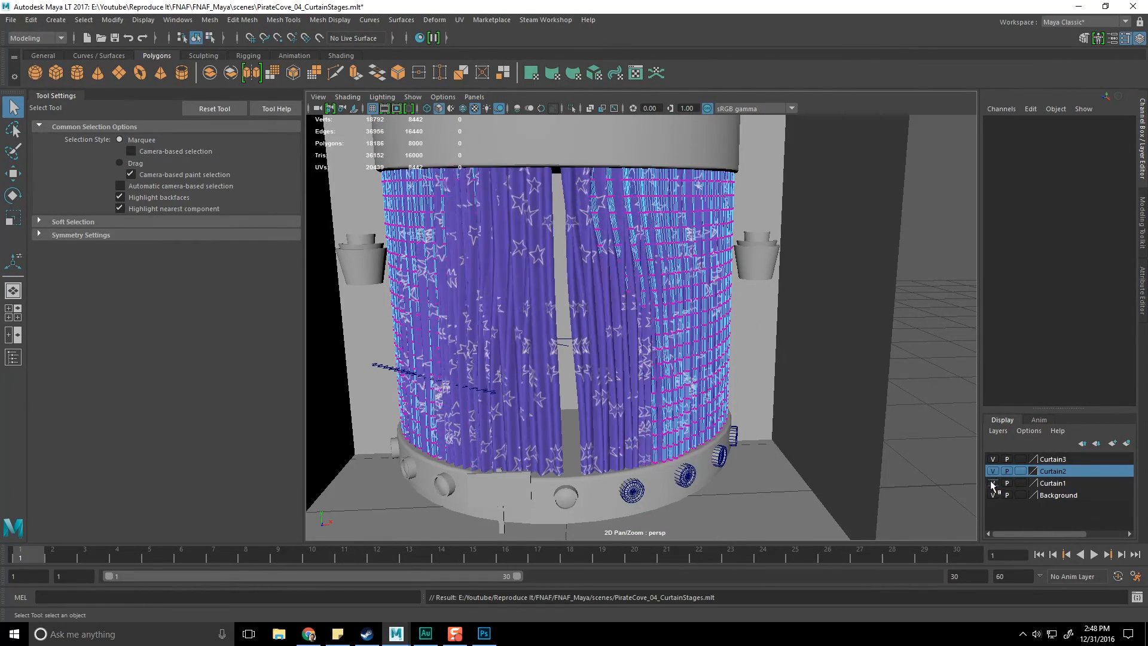
left_click(993, 483)
left_click(993, 458)
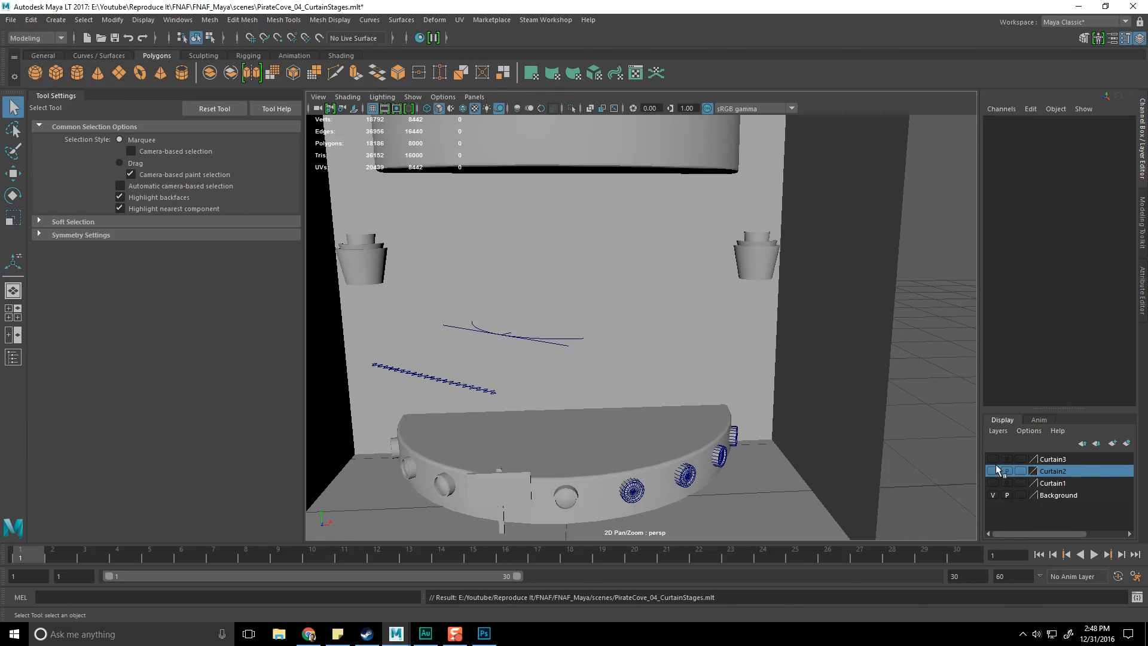
key("F8")
left_click(973, 504)
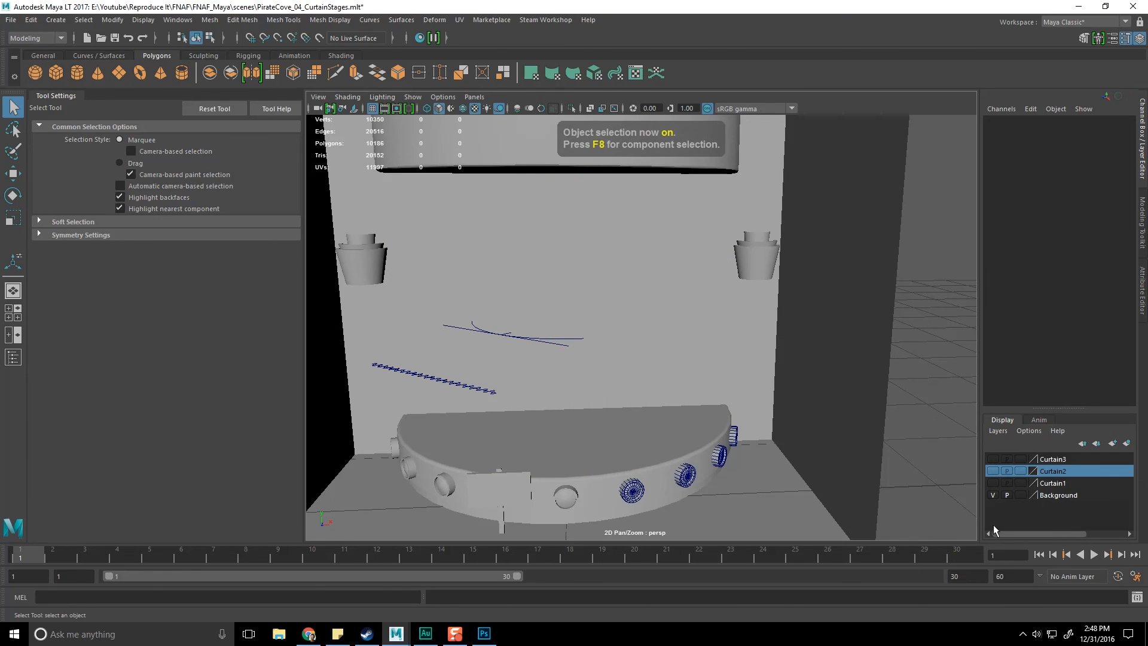
- Show and hide the Curtain1, Curtain2 and Curtain3 layers one at a time to compare the stages, and save the scene
left_click(992, 483)
left_click(993, 482)
left_click(993, 470)
left_click(992, 470)
left_click(992, 458)
left_click(992, 459)
key("ctrl+s")
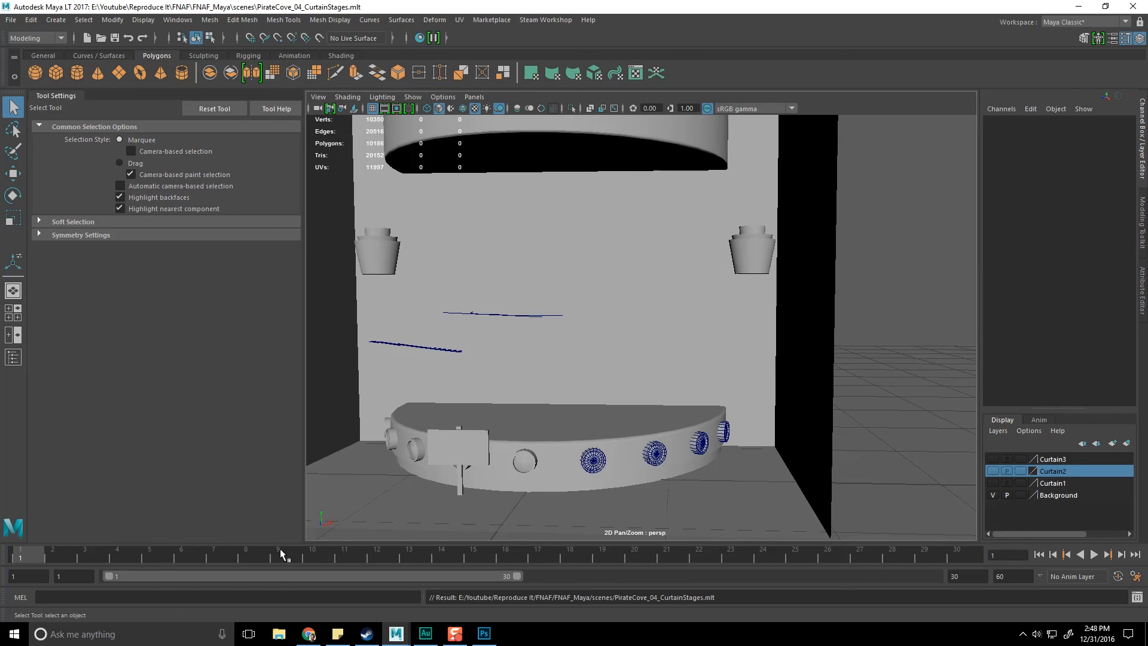
scroll(516, 385, "down", 5)
left_click(992, 483)
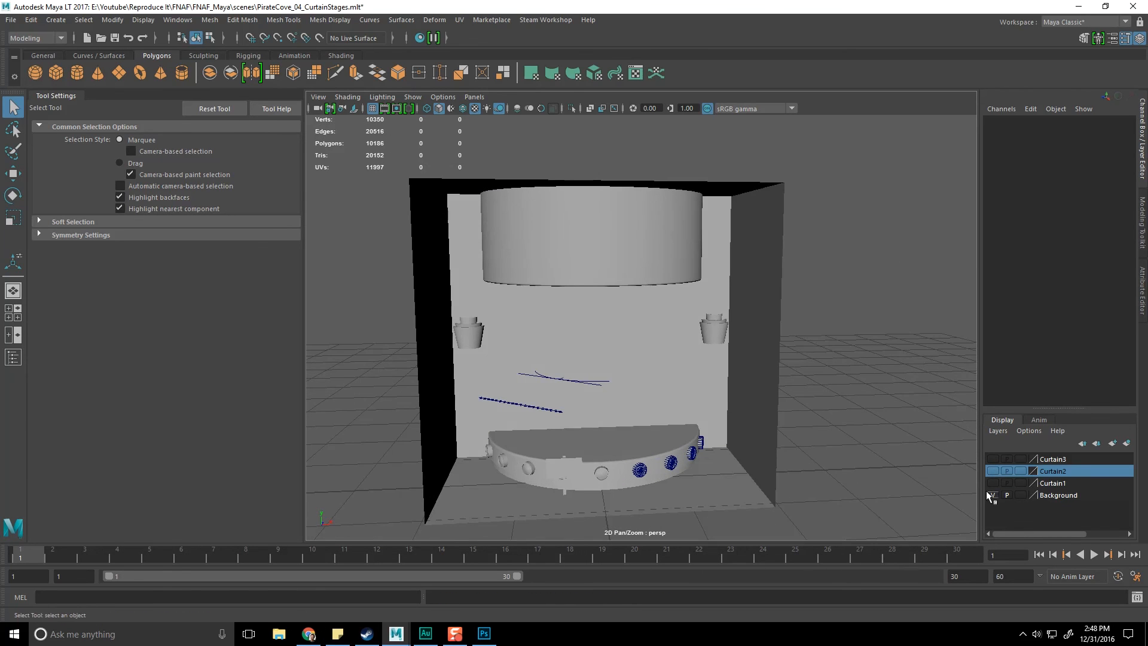
left_click(993, 482)
scroll(639, 334, "up", 5)
- Save the scene as a new version named PirateCove_05_CurtainStages.mlt
left_click(10, 19)
left_click(27, 68)
left_click(11, 22)
left_click(27, 83)
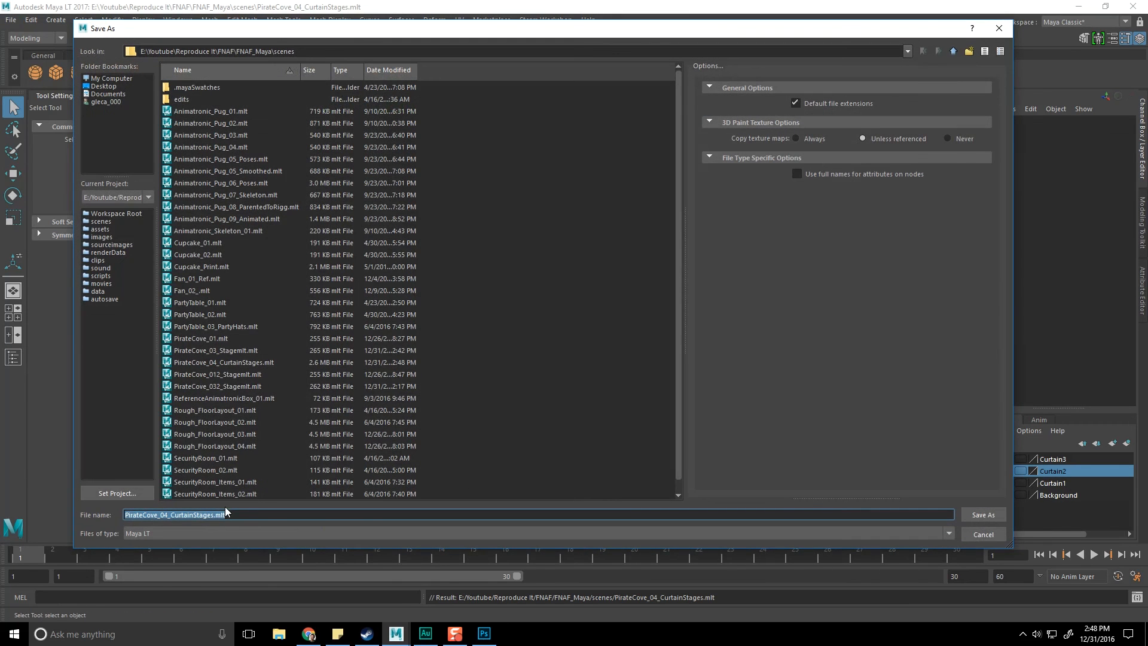
left_click(169, 515)
key("BackSpace")
type("5")
key("Return")
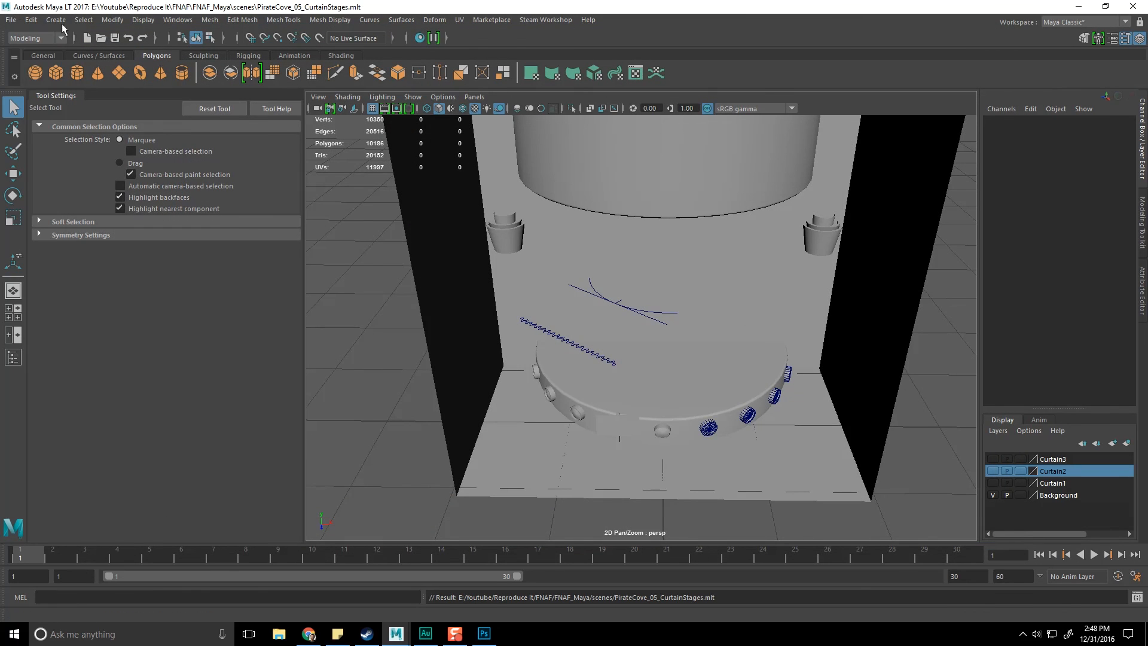
- Delete the construction history of all objects in the scene
left_click(31, 19)
mouse_move(120, 173)
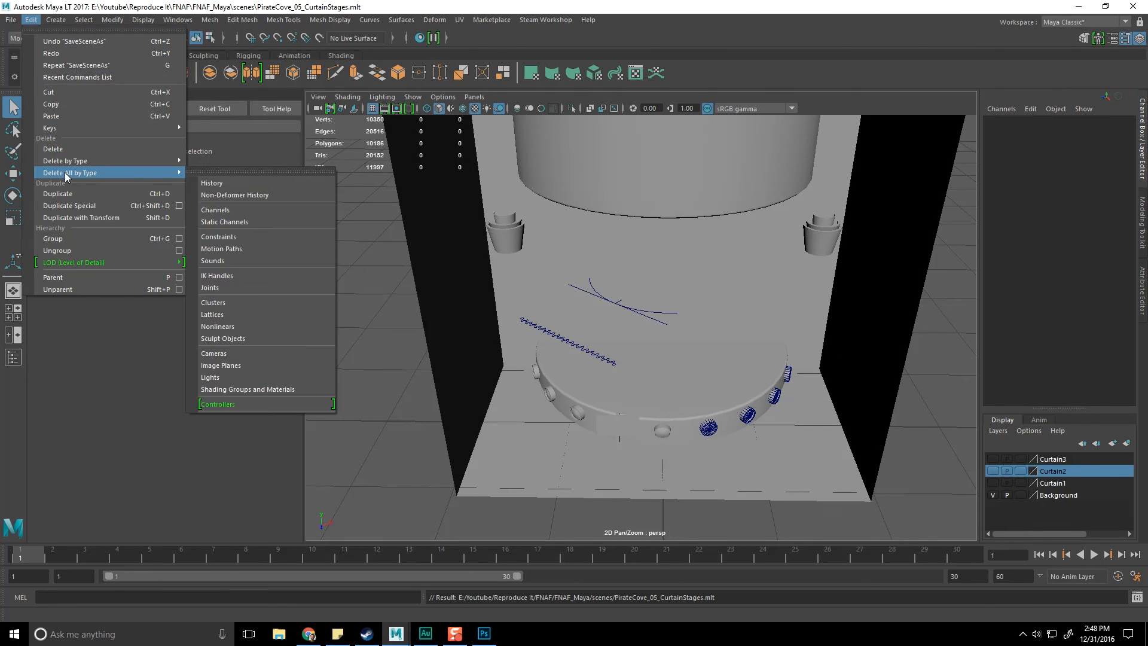
left_click(206, 183)
scroll(823, 338, "down", 3)
scroll(824, 334, "up", 3)
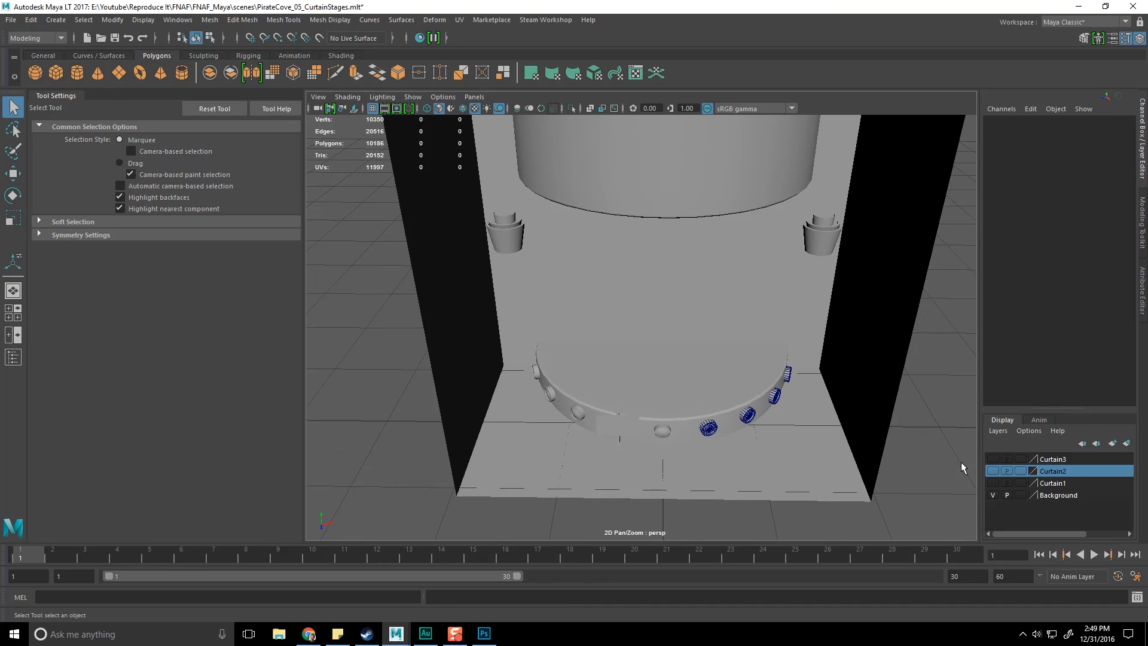
- Show the Curtain1, Curtain2 and Curtain3 layers together with the Background layer
left_click(993, 458)
left_click(993, 483)
left_click(993, 490)
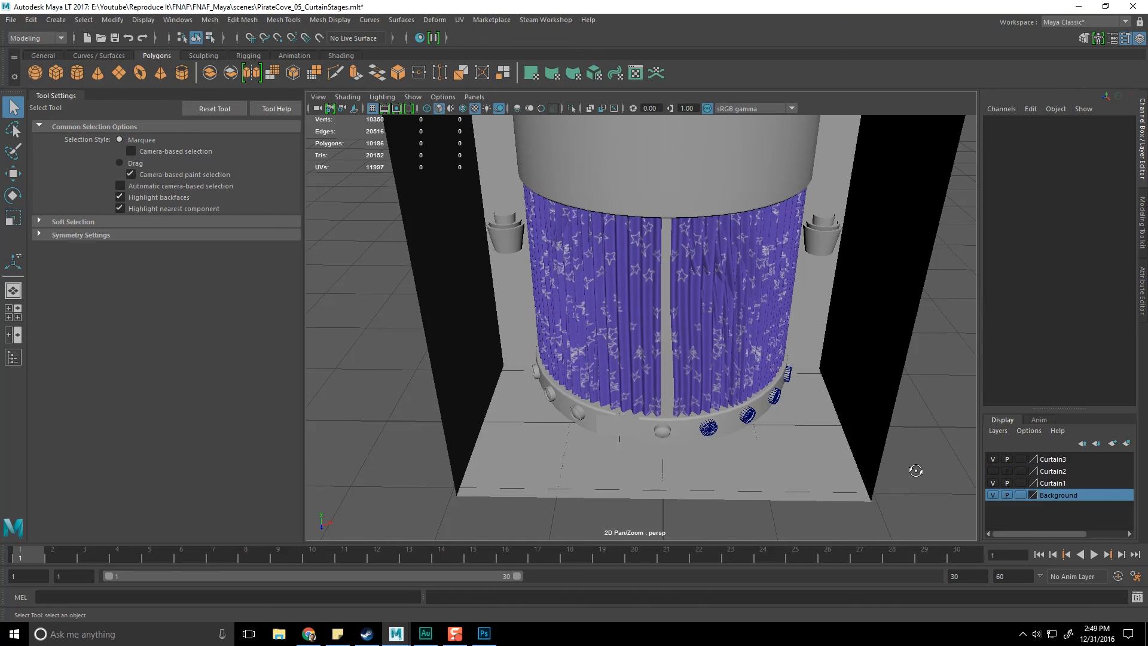
left_click_drag(915, 469, 901, 449, "alt")
left_click(992, 470)
scroll(844, 421, "up", 5)
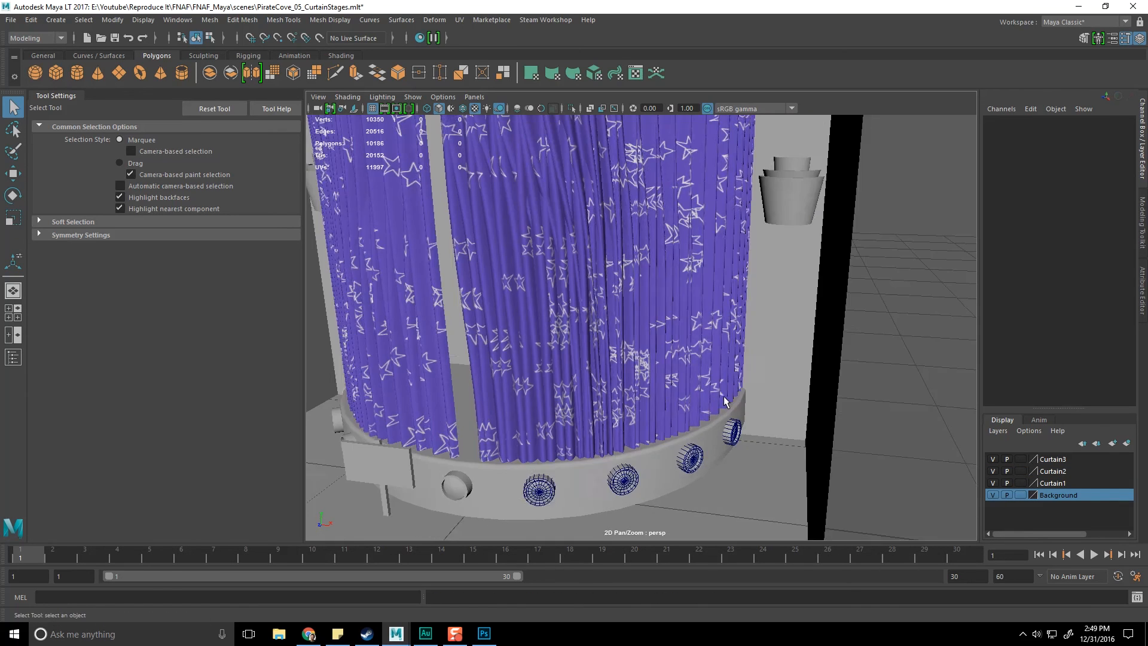
- Select the room walls surrounding the stage and save the scene
scroll(695, 409, "down", 8)
left_click(565, 277)
left_click(710, 323)
left_click_drag(710, 322, 739, 346, "alt")
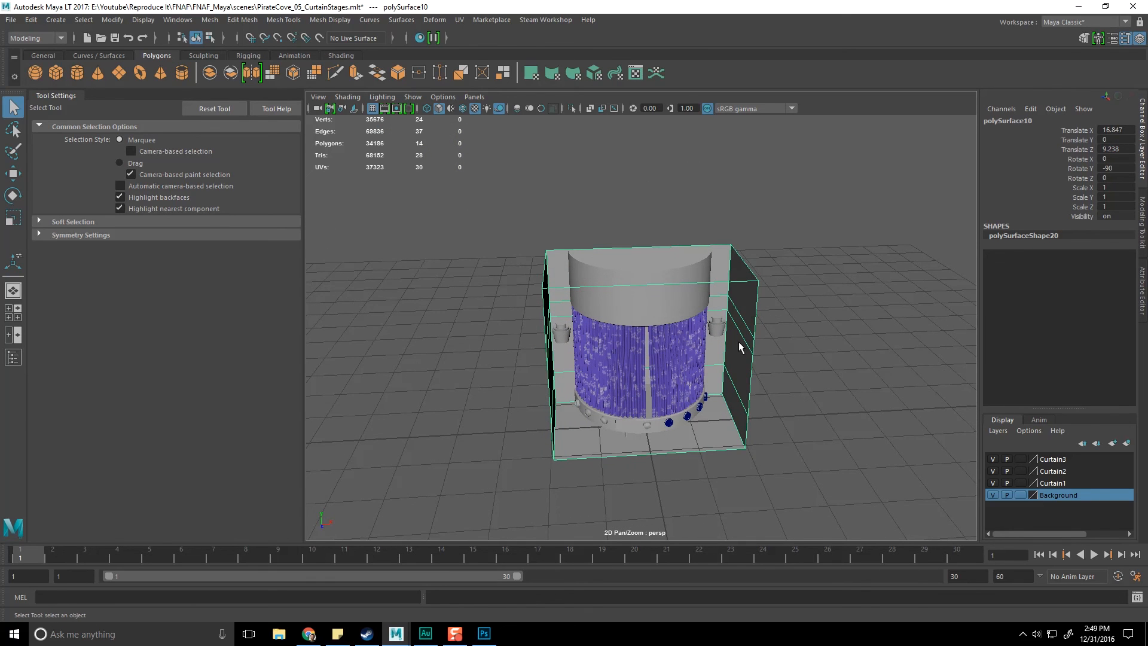
scroll(706, 308, "up", 5)
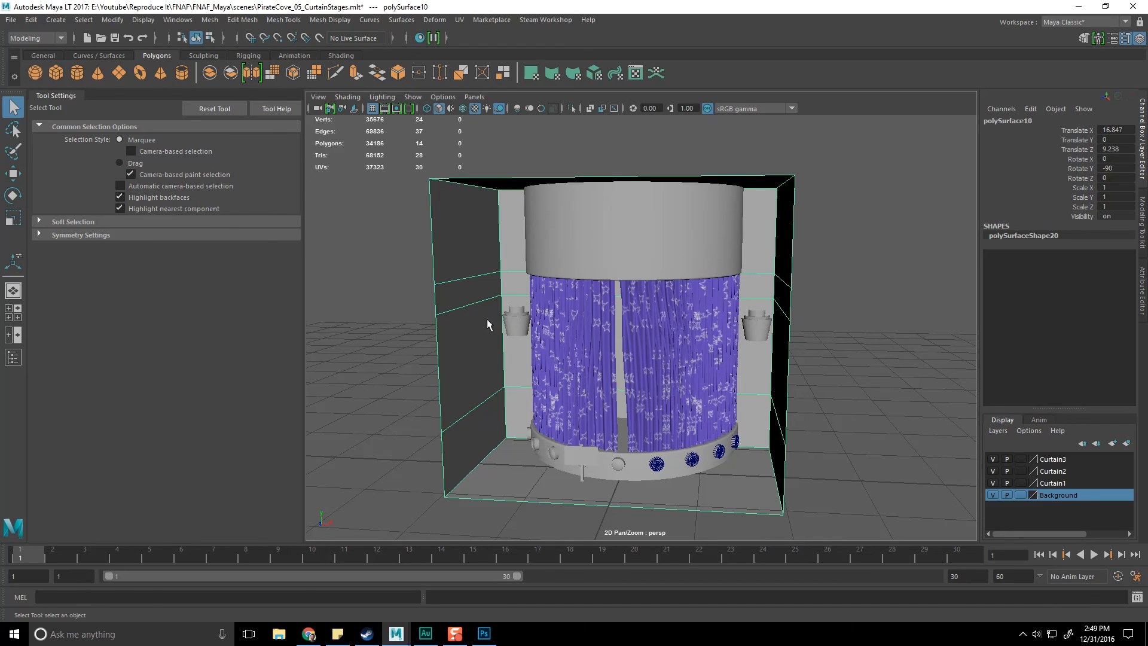
left_click_drag(486, 318, 484, 320, "alt")
key("ctrl+s")
- Export the light fixture on the left wall as a Maya LT file named LightFixture_012
left_click(513, 318)
left_click(13, 20)
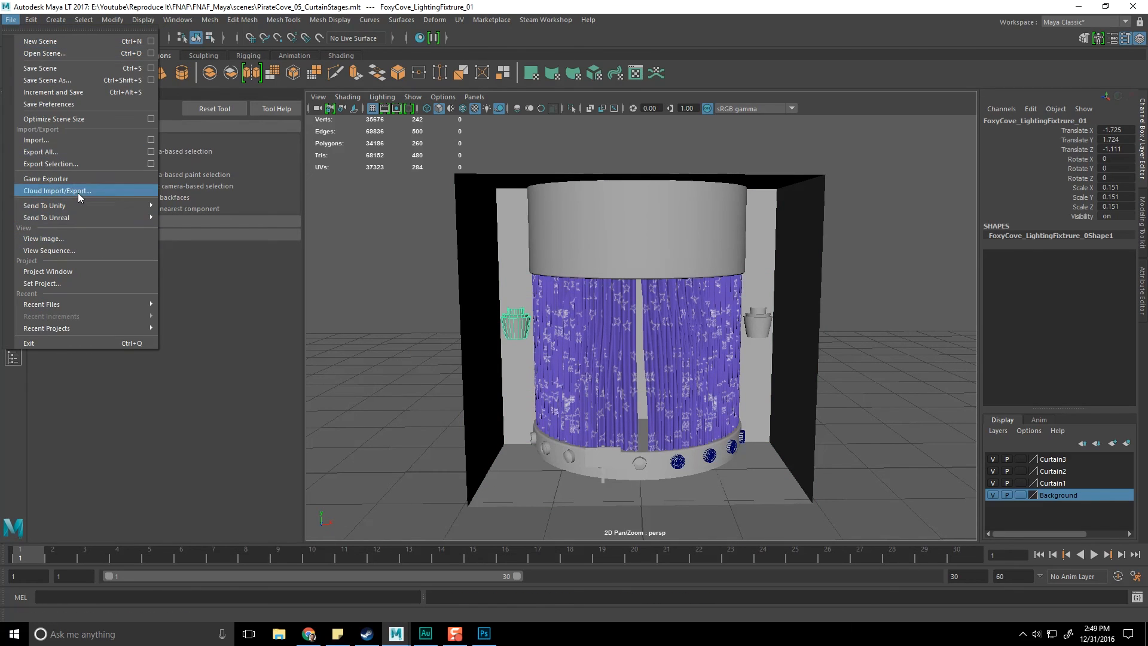
left_click(58, 165)
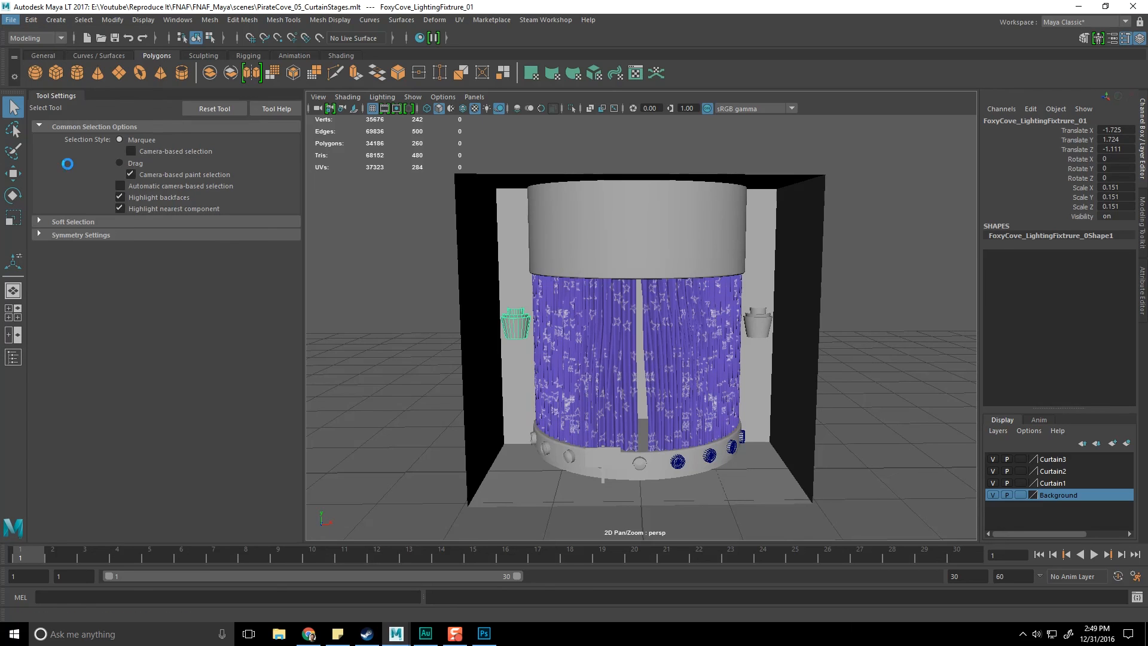
left_click(266, 532)
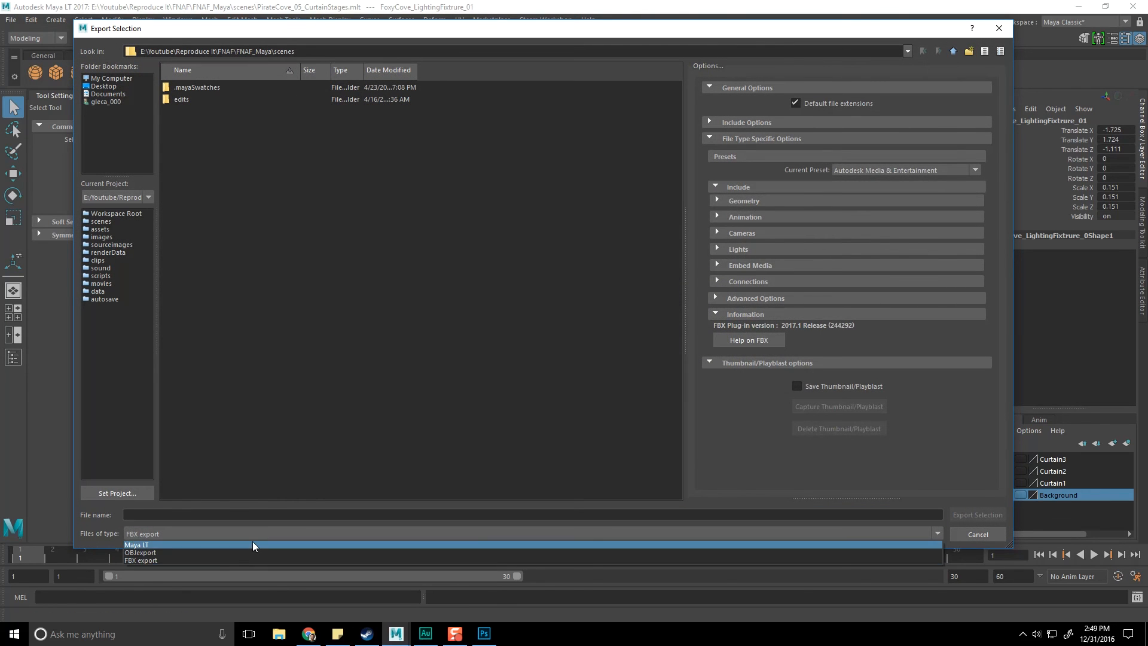
left_click(252, 541)
type("L")
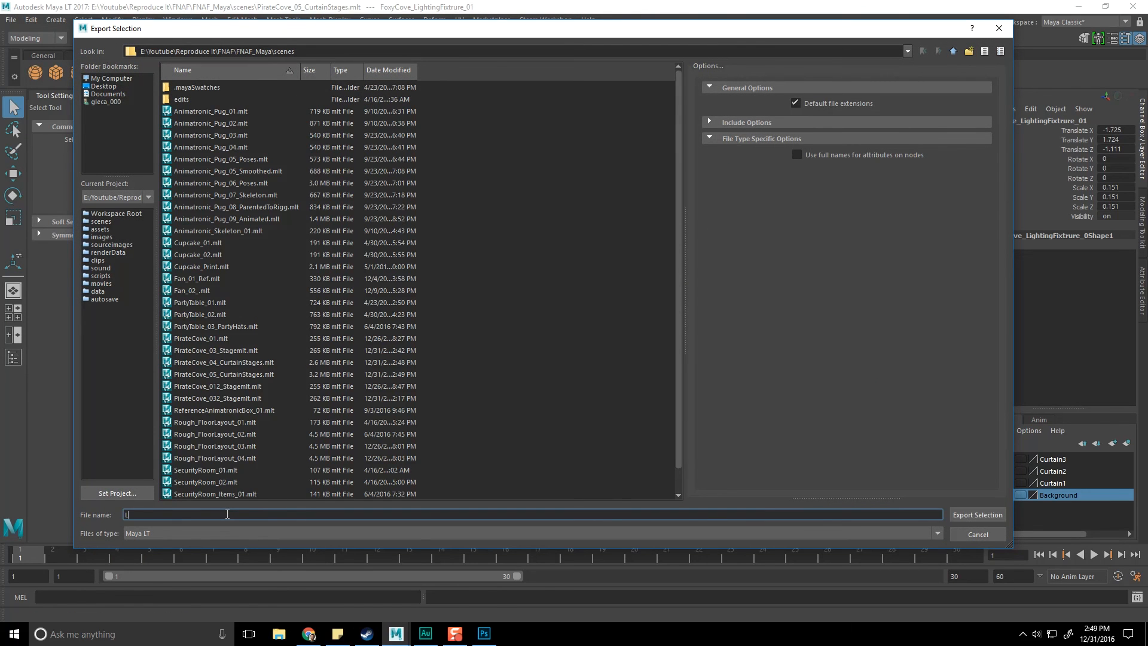
type("ightFixture_012")
key("Return")
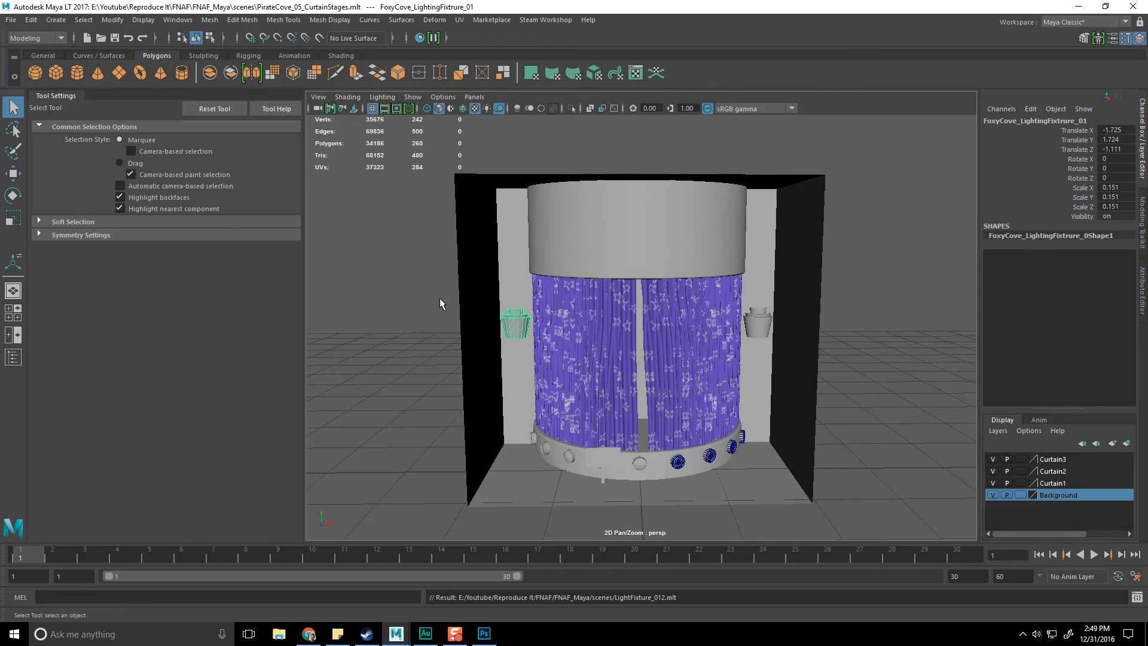
- Delete the surrounding room walls and both wall light fixtures
left_click(457, 332)
left_click_drag(447, 309, 515, 344)
key("Delete")
left_click(767, 326)
key("Delete")
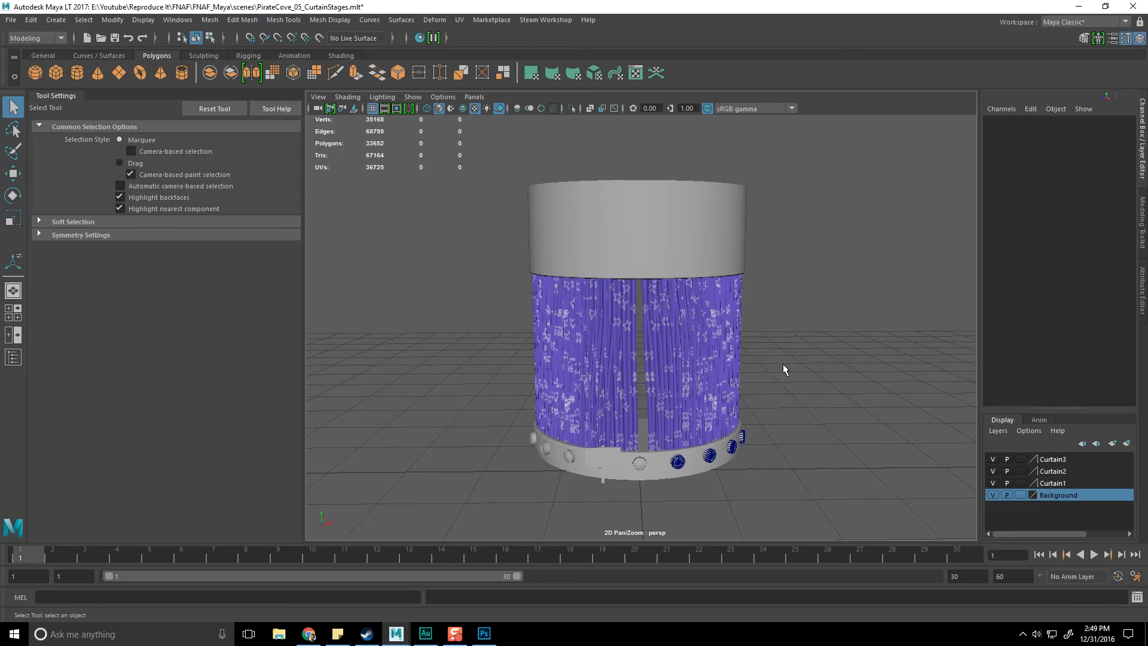
- Open the Outliner, select pCylinder1, and delete the construction history of all objects again
middle_click_drag(645, 458, 674, 301, "alt")
left_click_drag(674, 301, 670, 269, "alt")
left_click(165, 23)
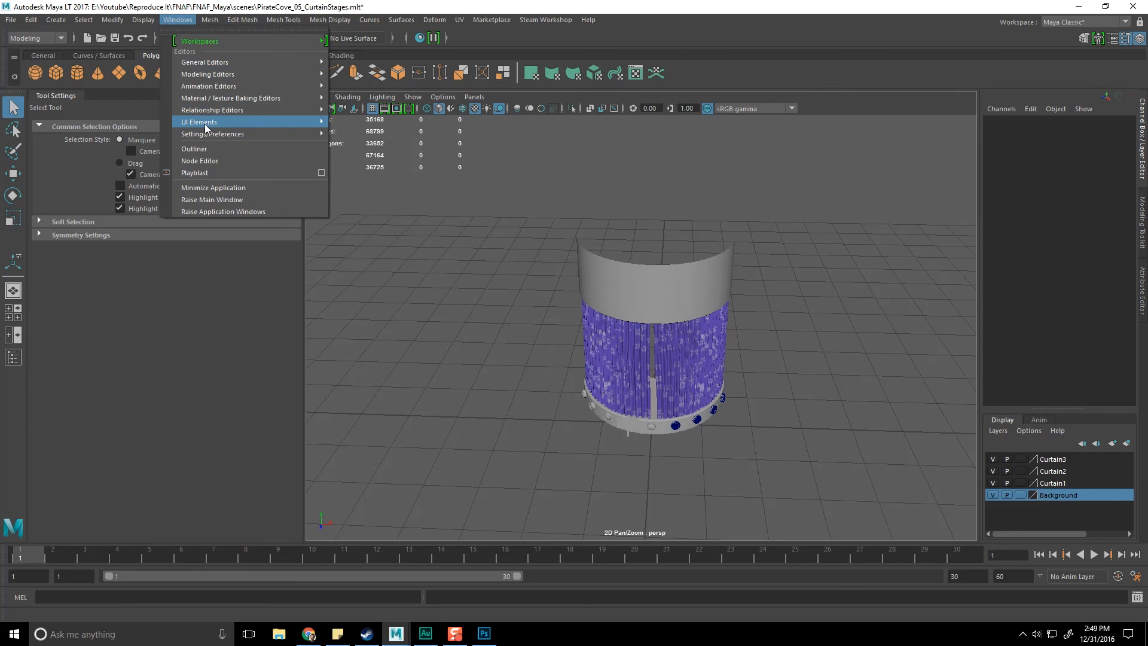
left_click(225, 147)
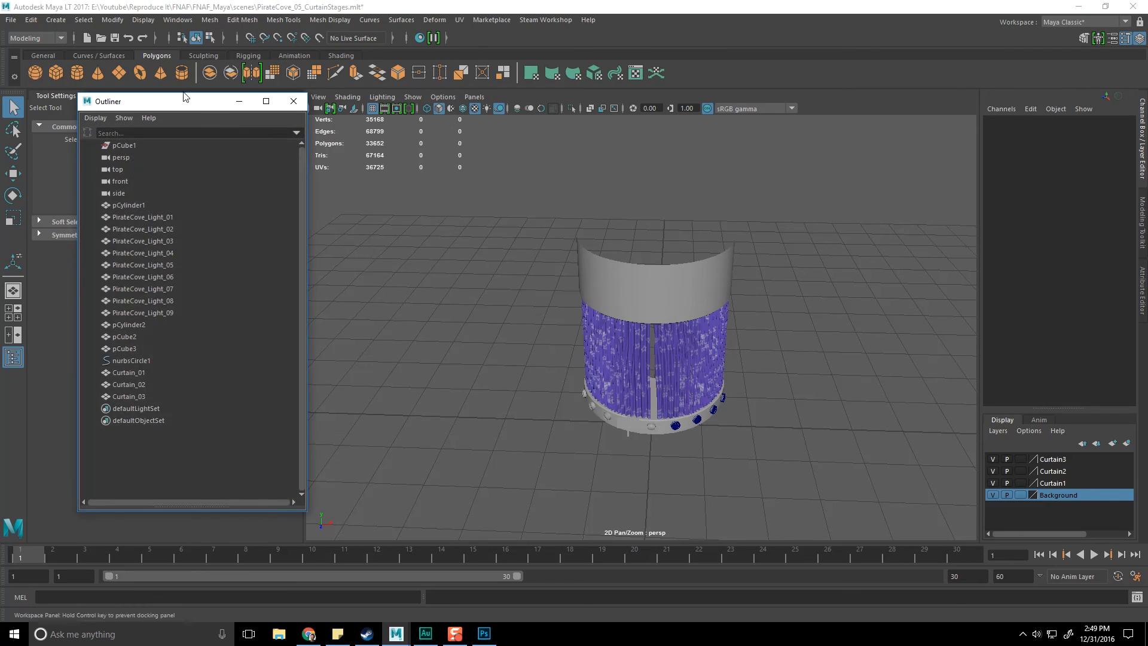
left_click(114, 153)
left_click(31, 20)
left_click(31, 19)
left_click(31, 20)
mouse_move(75, 173)
left_click(211, 183)
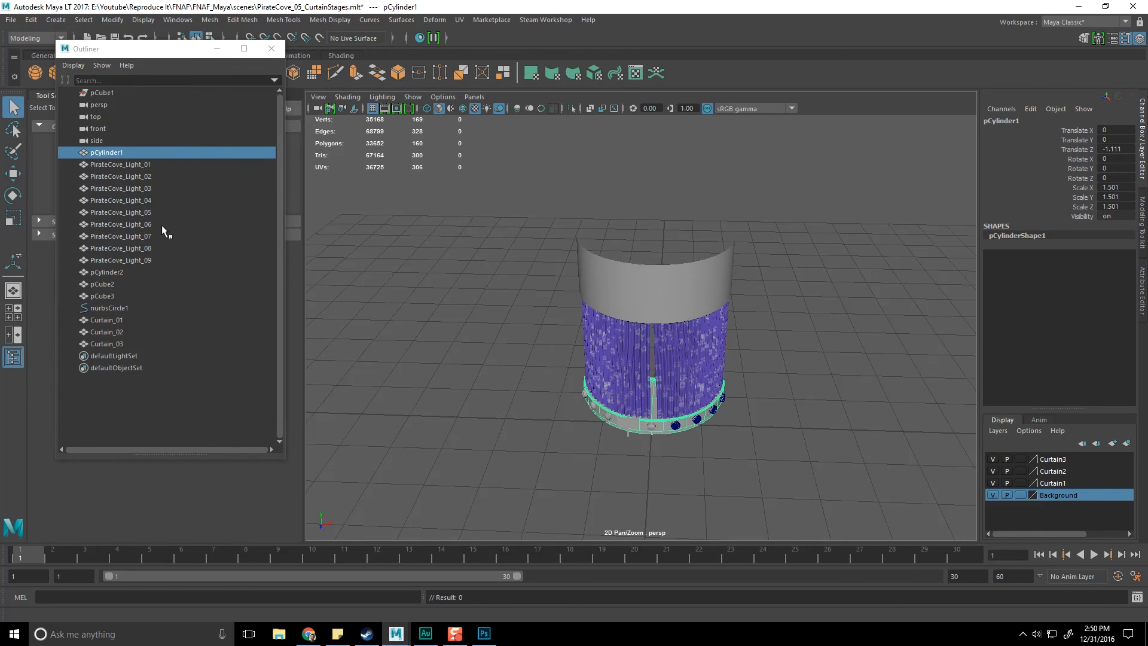
- Select PirateCove_Light_01 through PirateCove_Light_09 and group them
left_click(131, 165)
left_click(132, 177)
left_click(138, 200)
left_click(144, 224)
left_click(155, 237)
left_click(132, 177)
key("Up")
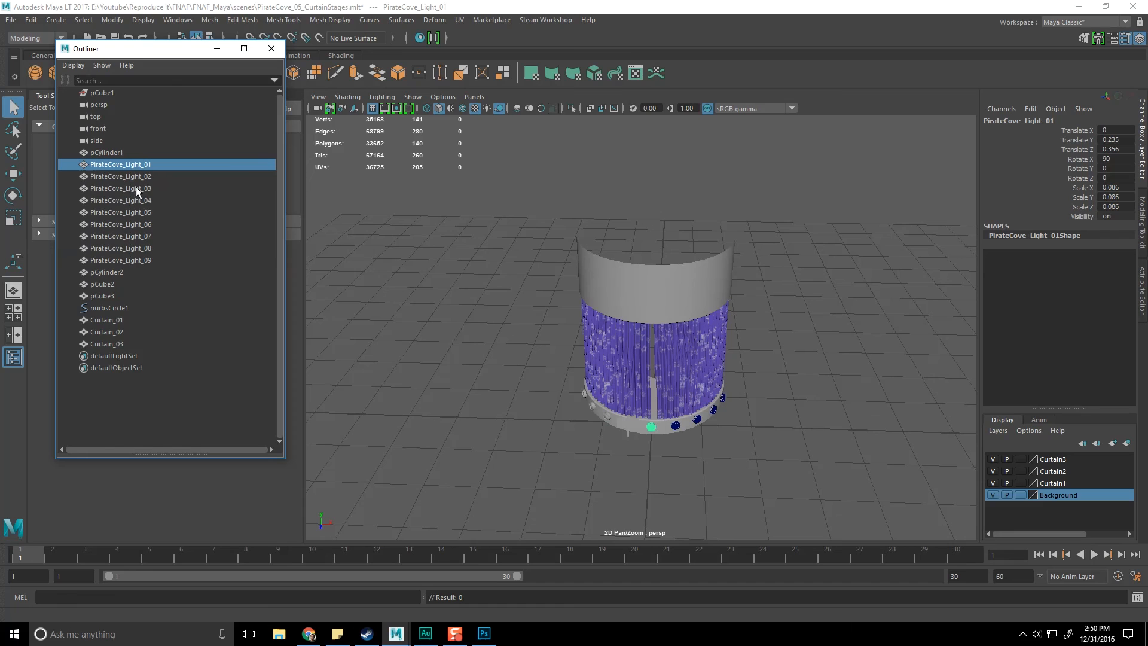
left_click(137, 258, "shift")
right_click_drag(468, 327, 530, 343, "alt")
mouse_move(482, 258)
left_mouse_down("alt")
mouse_move(466, 289)
mouse_move(482, 280)
left_mouse_up("alt")
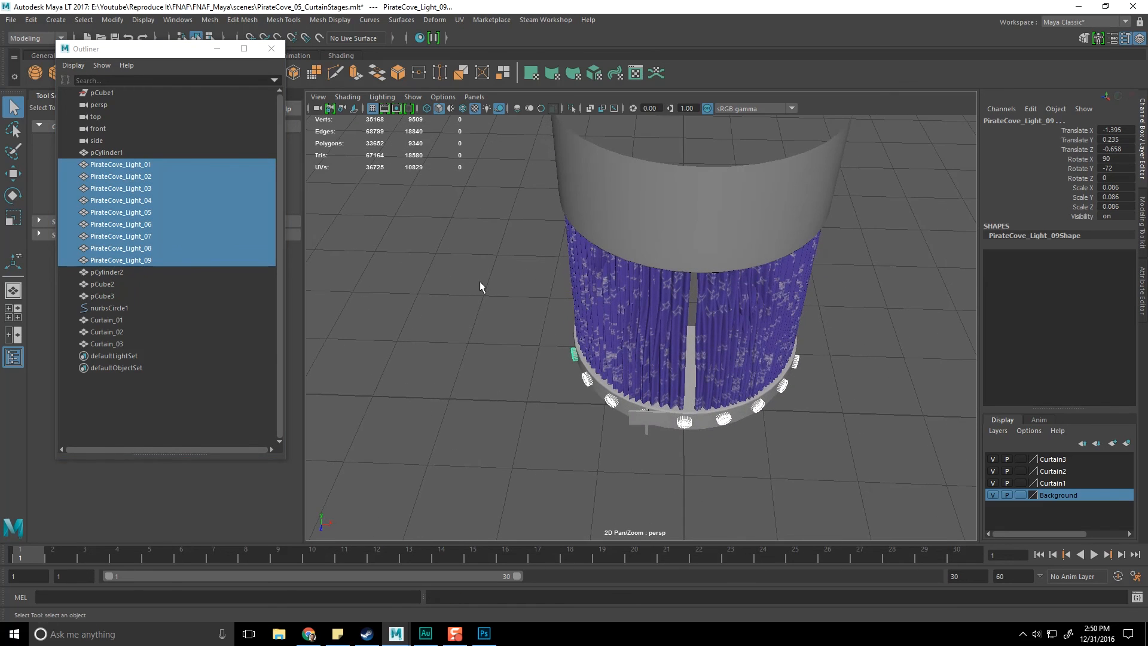
key("ctrl+g")
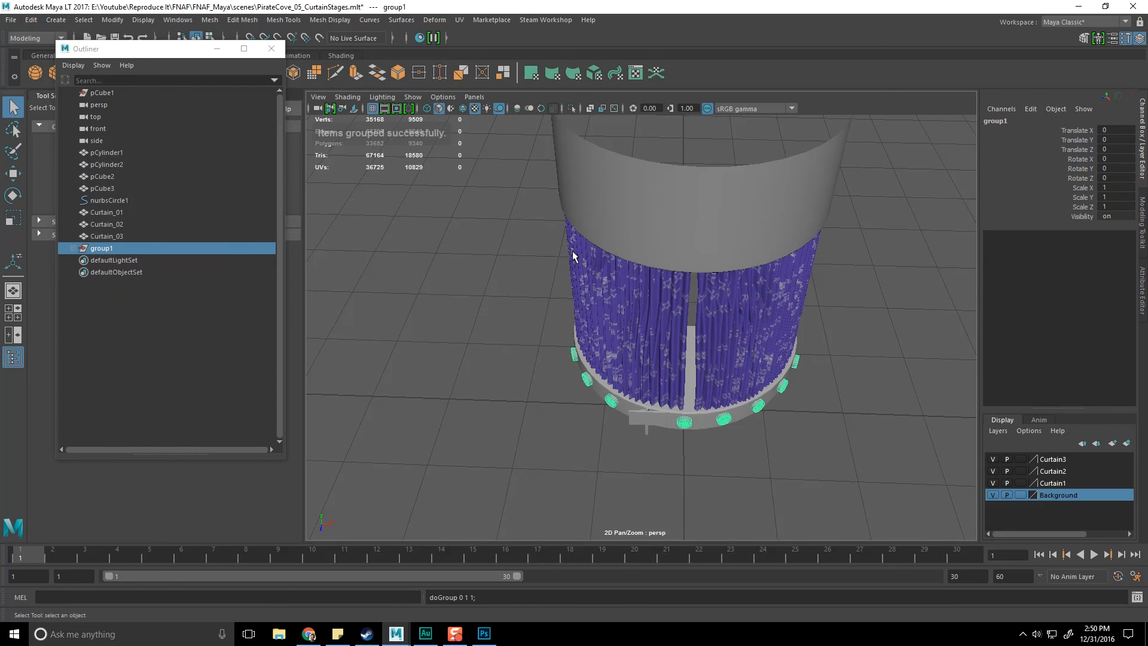
- Rename the new group of stage lights to Lights
left_click(1022, 121)
type("Lights")
key("Return")
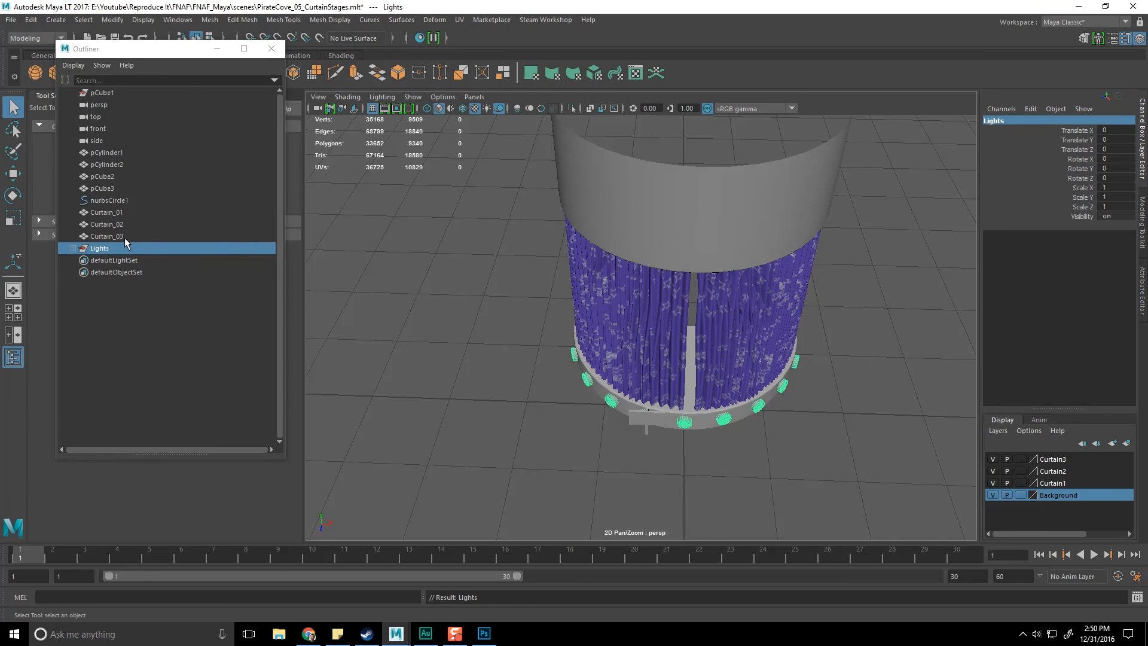
- Delete the leftover nurbsCircle1 curve from the scene
left_click(233, 235)
left_click(130, 201)
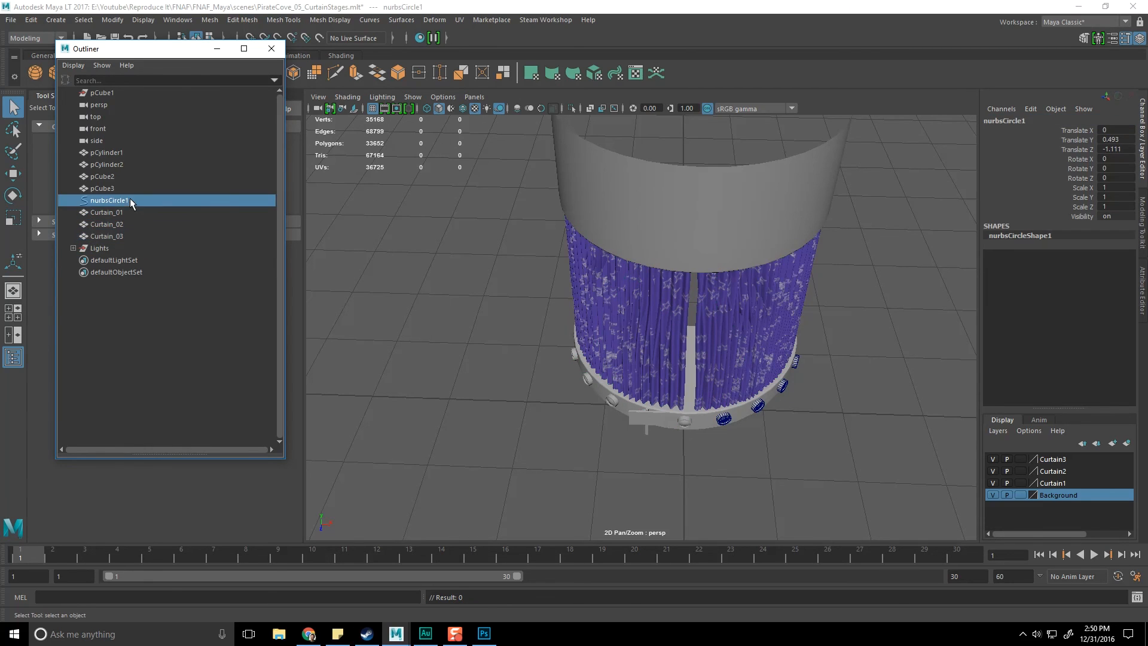
key("Delete")
- Select pCube3, pCube2, pCylinder2 and pCylinder1 in turn to identify which stage part each one is
left_click(109, 188)
left_click(113, 176)
left_click(116, 164)
left_click(118, 152)
left_click_drag(442, 272, 461, 292, "alt")
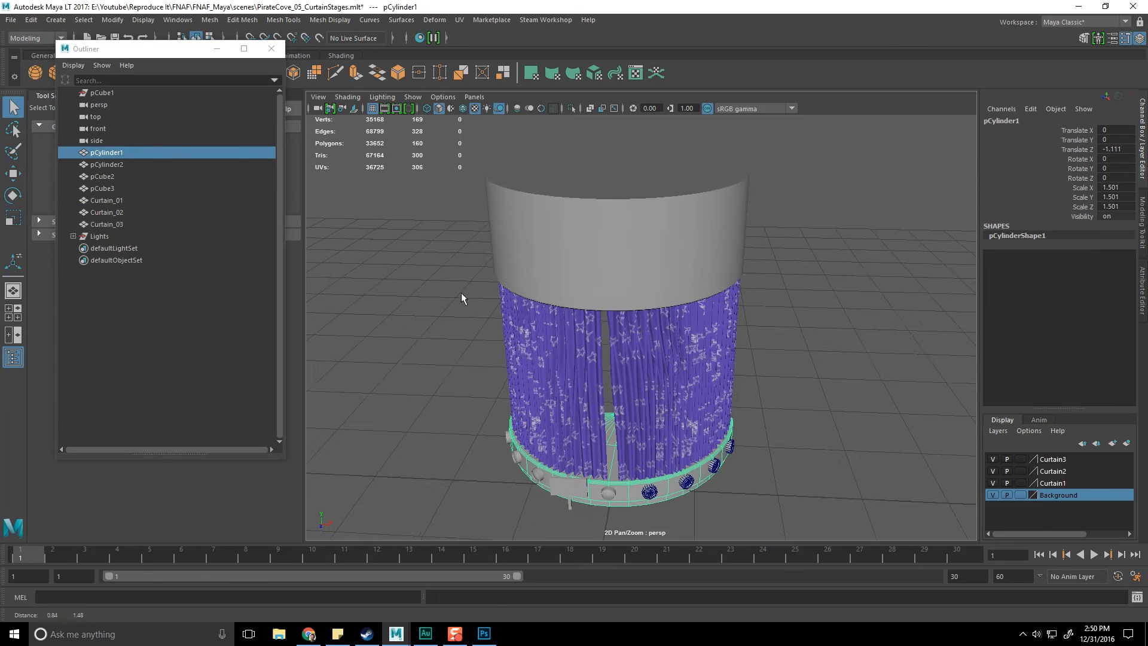
- Rename the upper stage cylinder, pCylinder2, to PirateCove_Top
left_click(647, 246)
double_click(1019, 121)
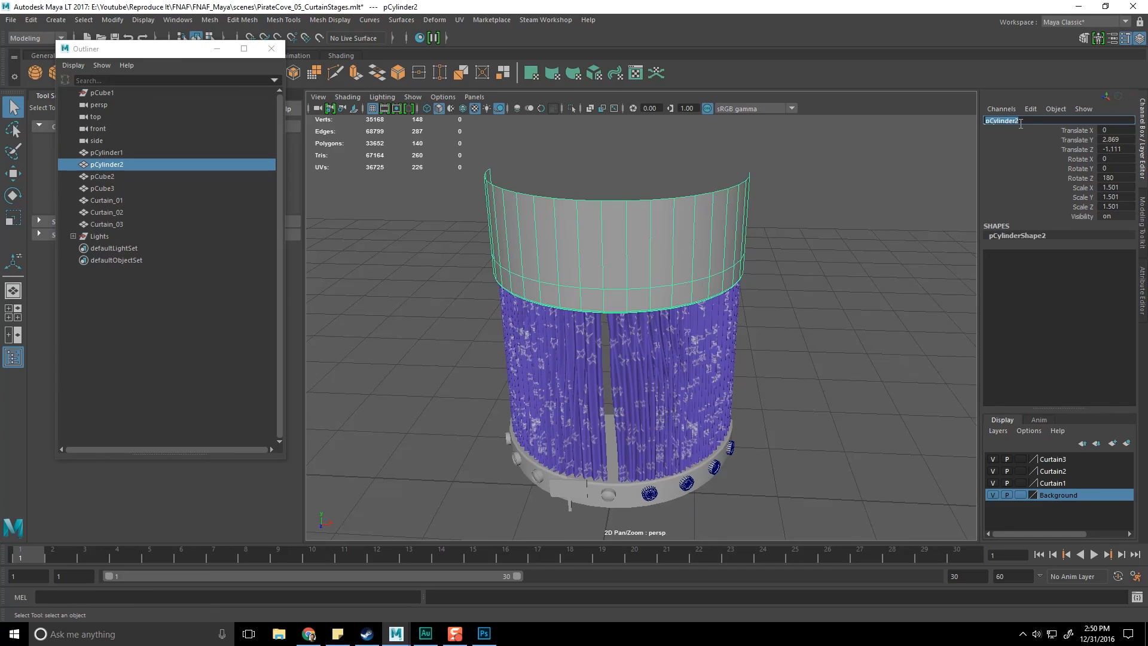
type("PirateCove_Top")
key("Return")
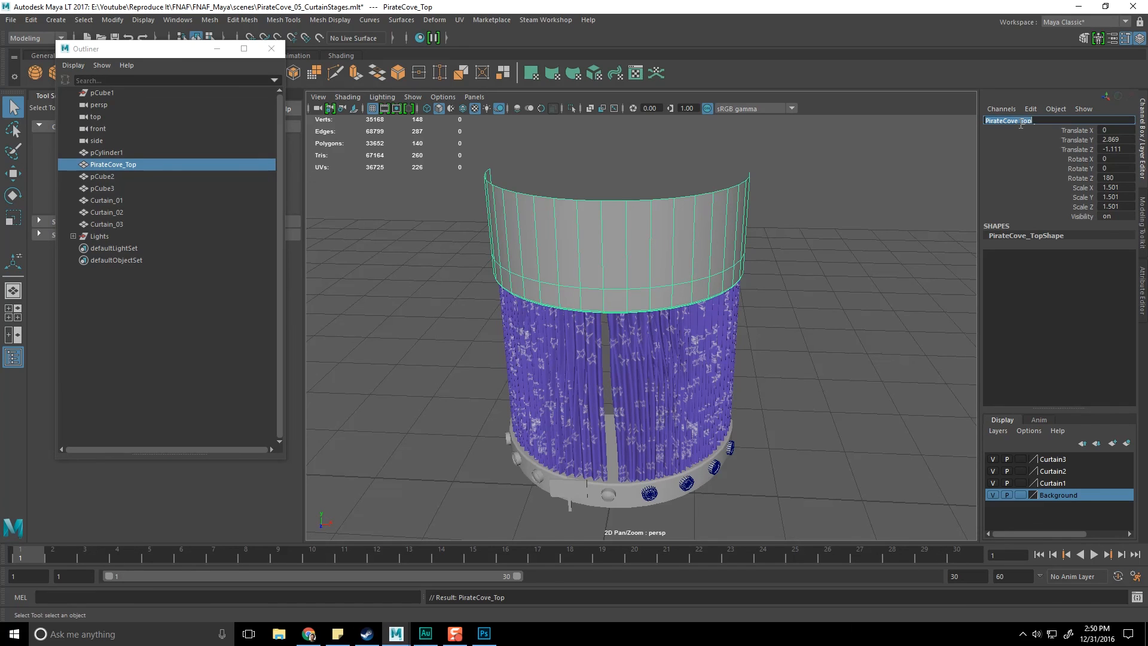
- Rename the stage base cylinder, pCylinder1, to PirateCove_Bottom
left_click(617, 505)
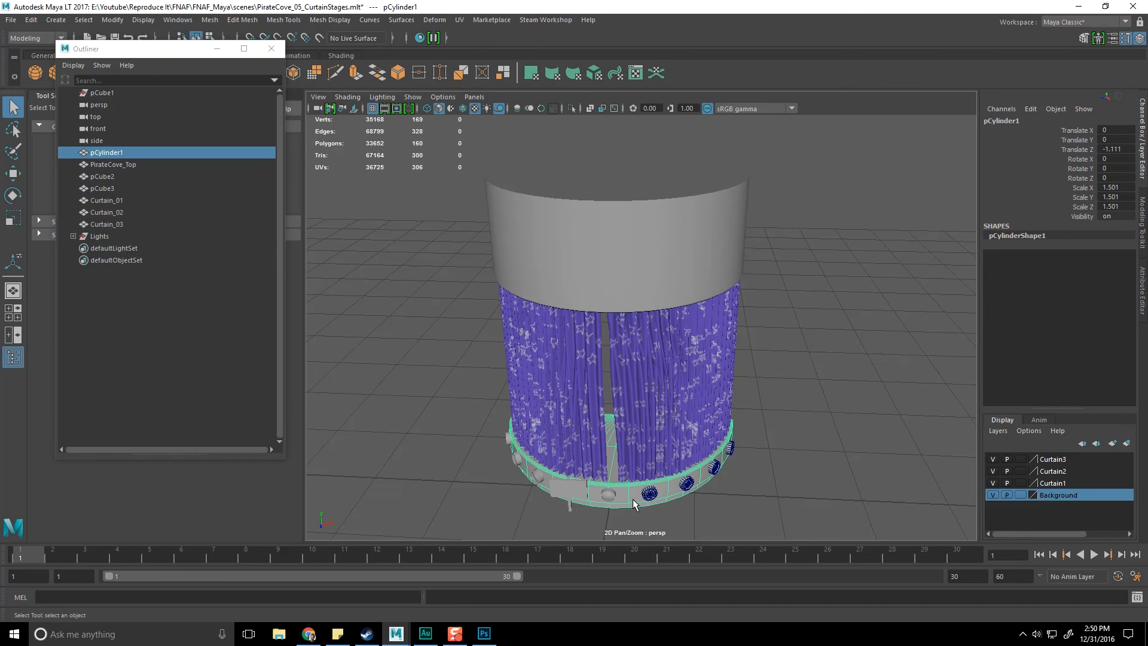
left_click(1058, 122)
type("PirateCove_Too")
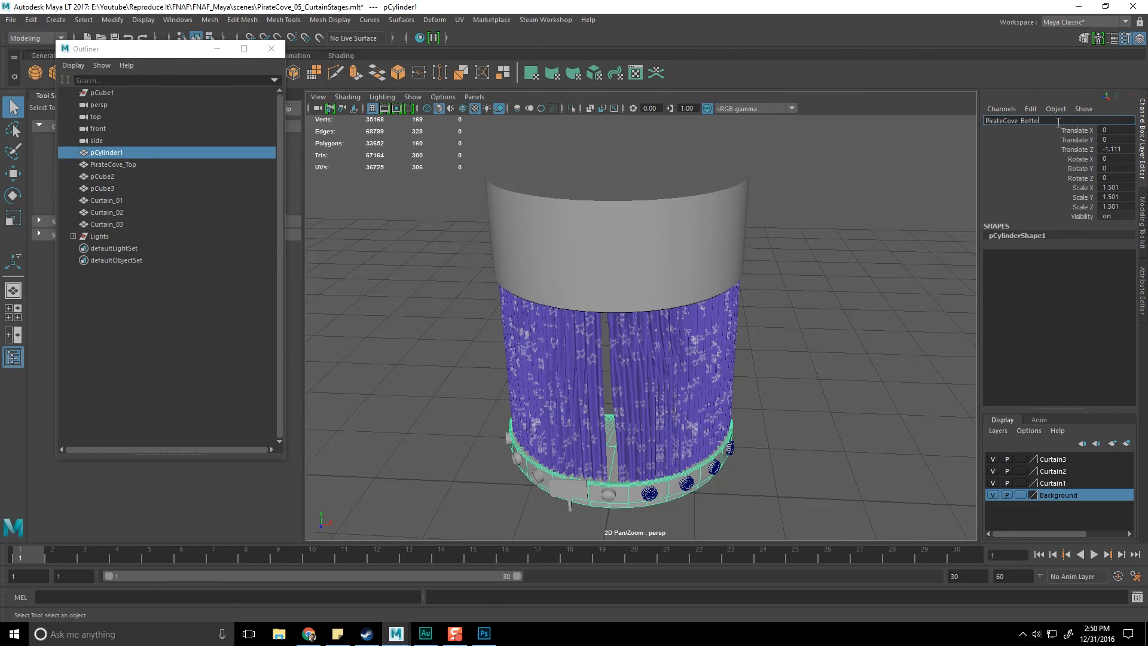
key("Return")
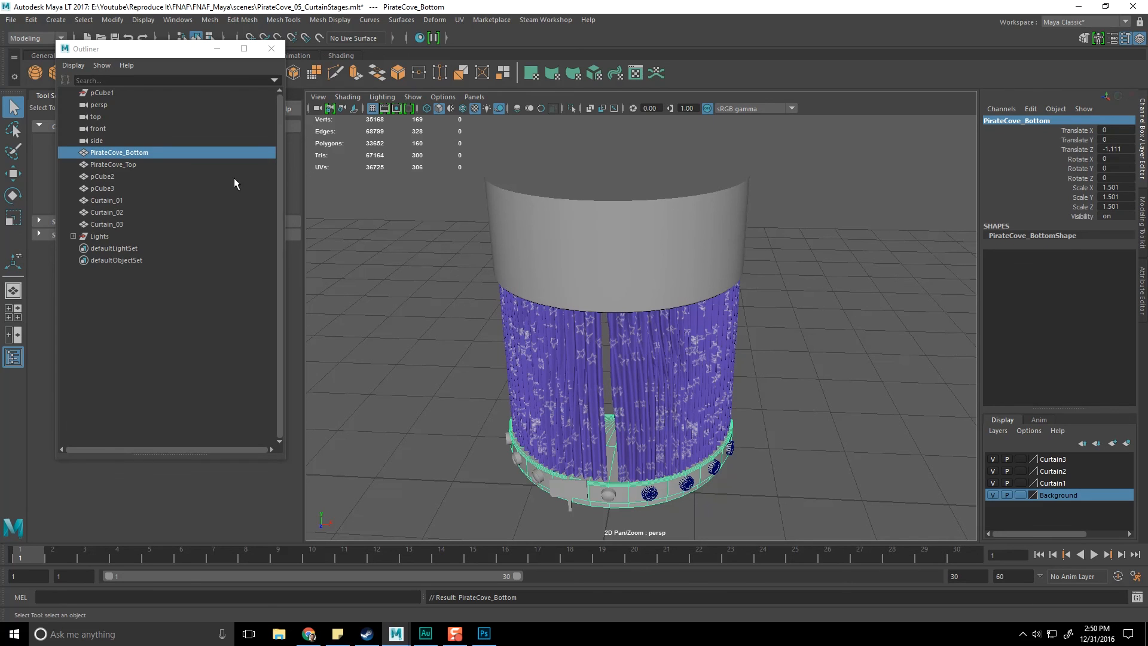
- Group pCube2 and pCube3, the board and post of the sign in front of the stage
left_click(155, 179)
key("f")
middle_click_drag(690, 275, 573, 253, "alt")
left_click_drag(573, 254, 525, 321, "alt")
scroll(525, 320, "down", 3)
middle_click_drag(526, 320, 572, 250, "alt")
left_click_drag(571, 250, 541, 257, "alt")
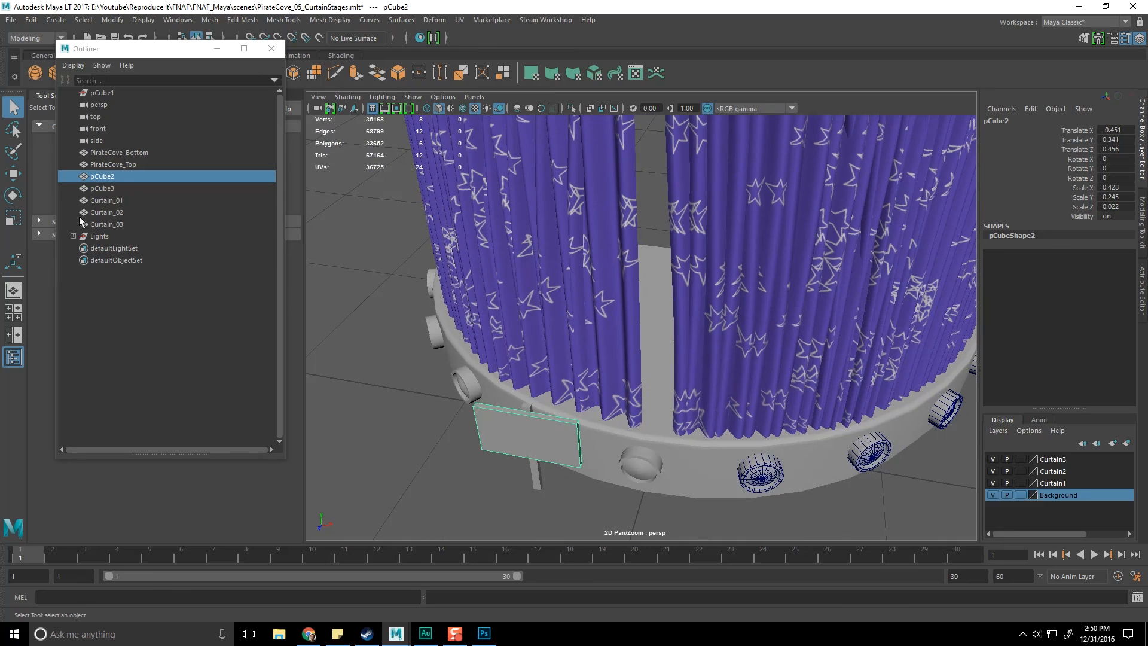
left_click(117, 185, "ctrl")
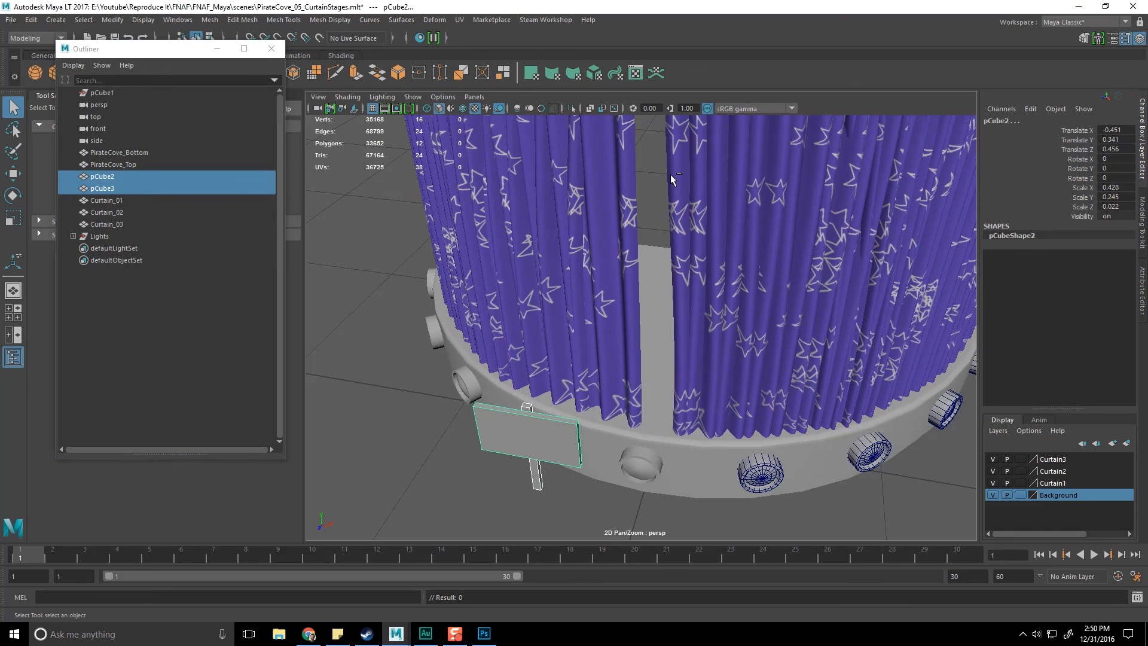
key("ctrl+g")
- Rename the new sign group to PirateCove_Sign and save the scene
left_click(1026, 121)
type("s")
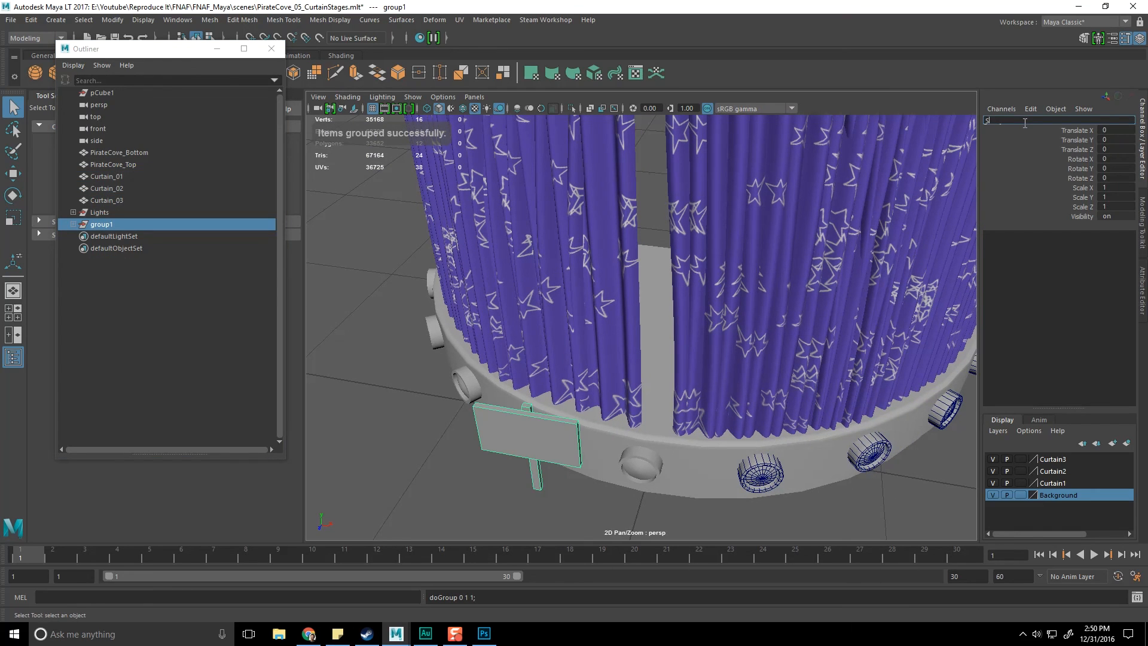
key("Return")
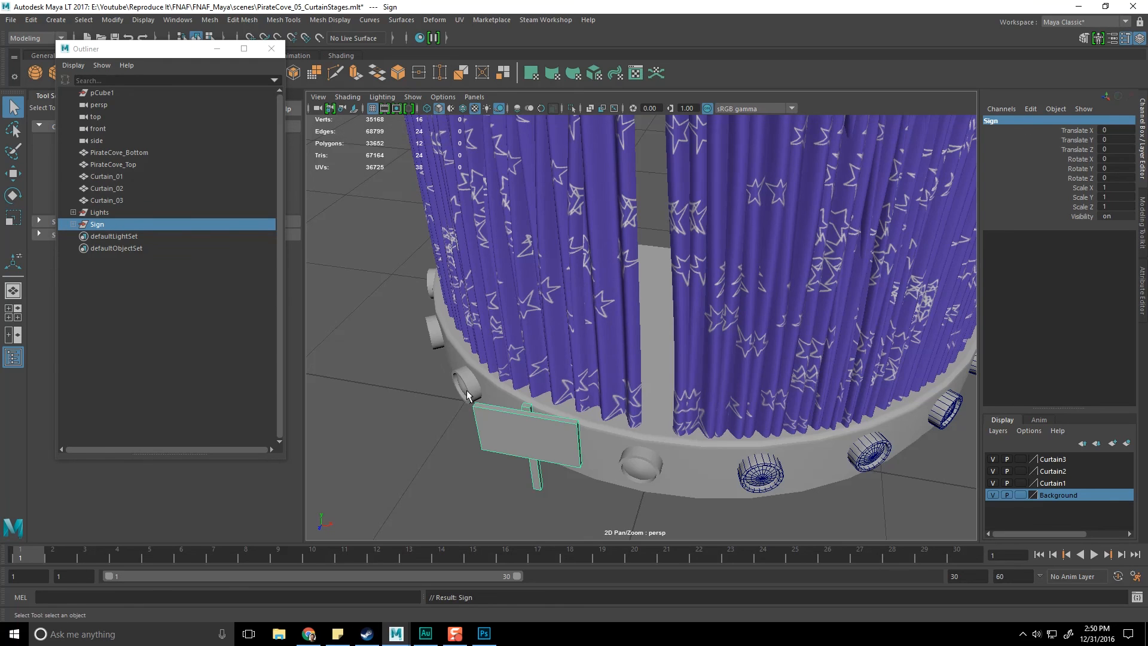
scroll(631, 383, "down", 5)
left_click(988, 121)
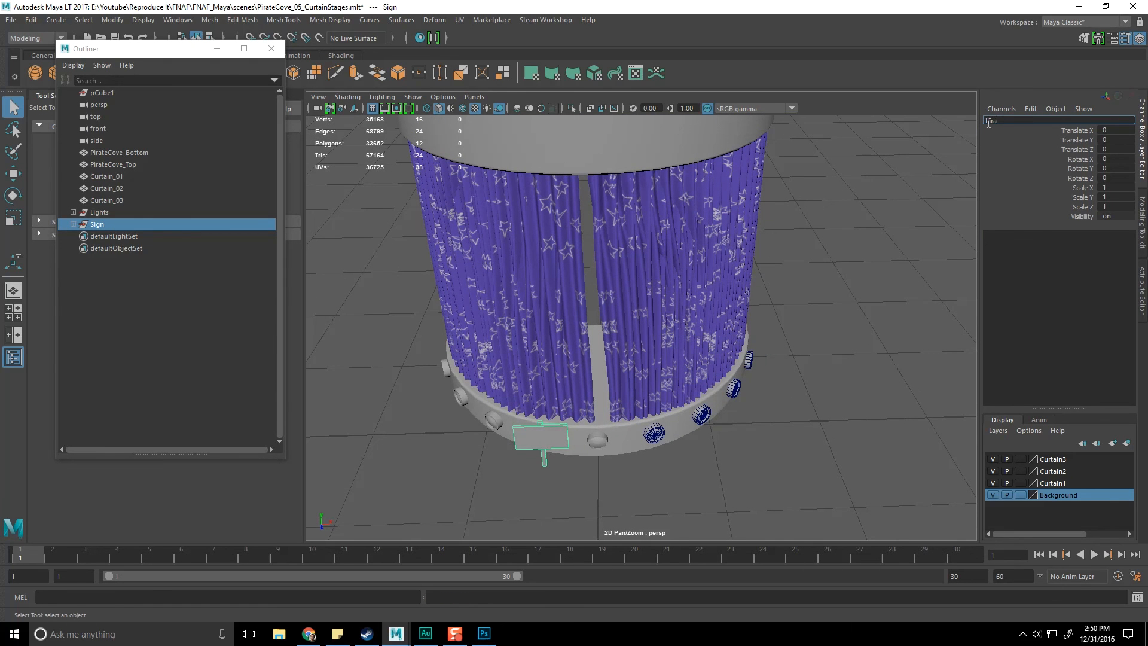
type("PirateCove_Sign")
key("Return")
key("ctrl+s")
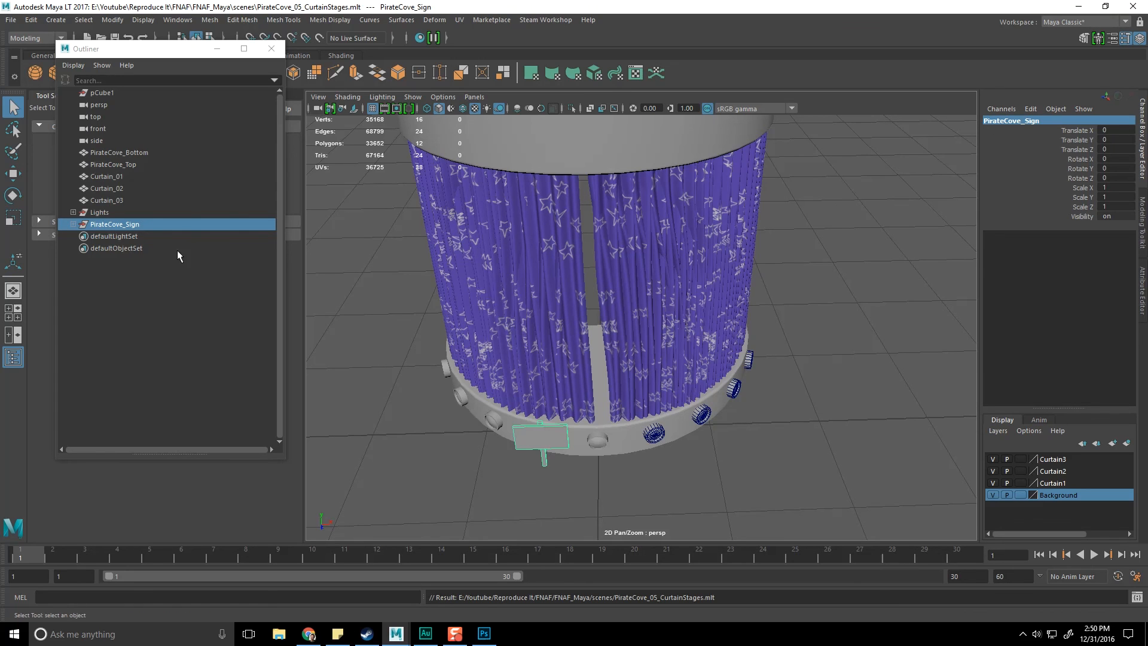
- Select everything from PirateCove_Bottom through PirateCove_Sign, including the curtains and Lights, and group it all
left_click(138, 213)
left_click(135, 200)
left_click(132, 177)
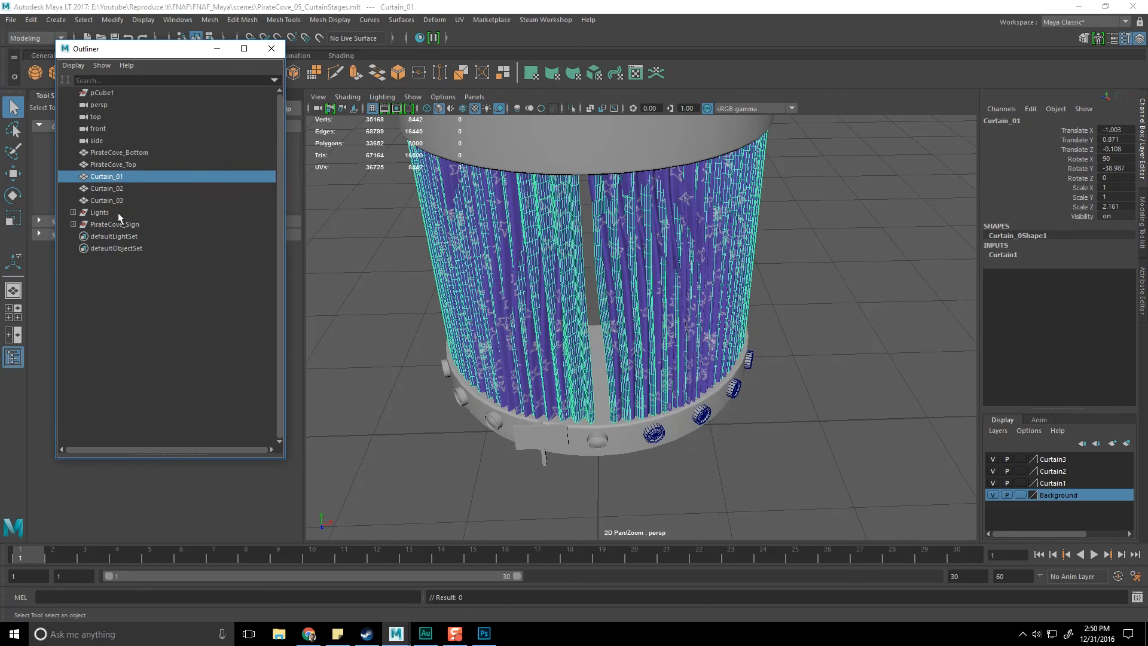
left_click(129, 153)
left_click(123, 223, "shift")
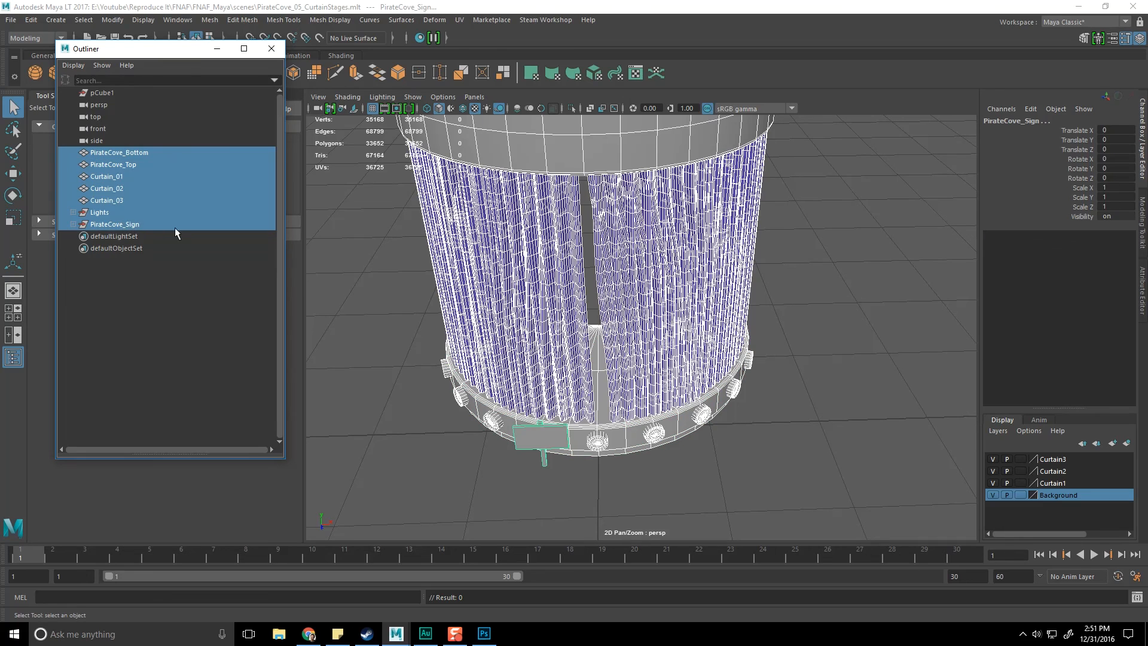
key("ctrl+g")
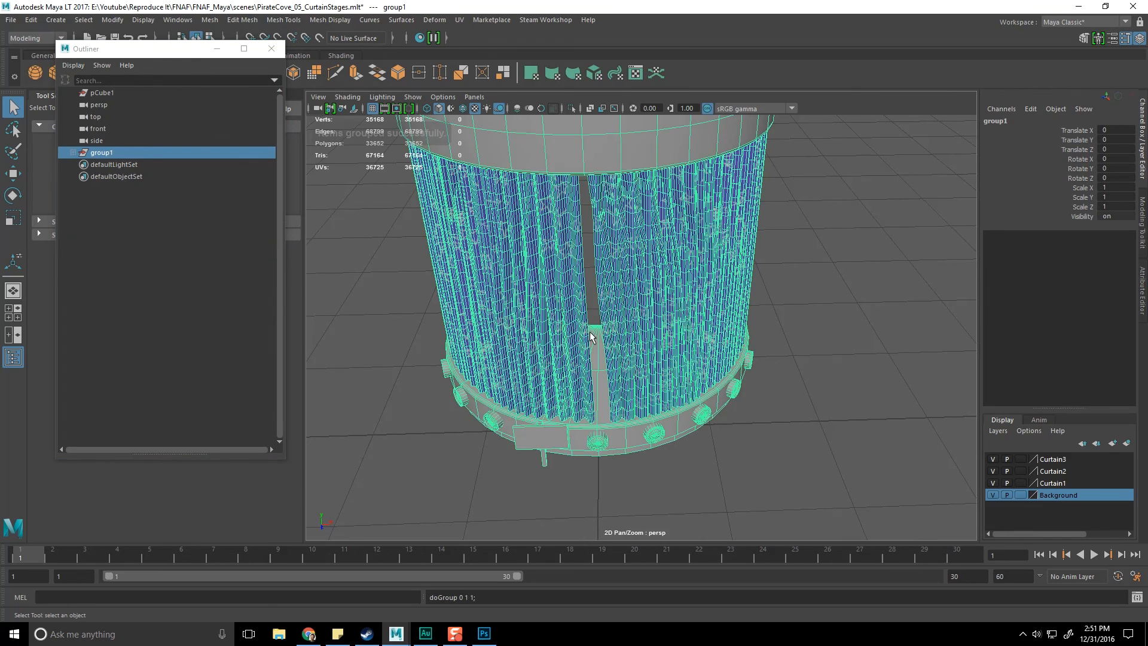
- Rename the new overall stage group to Pirate_Cove and save the scene
left_click(1023, 122)
type("Pirate C")
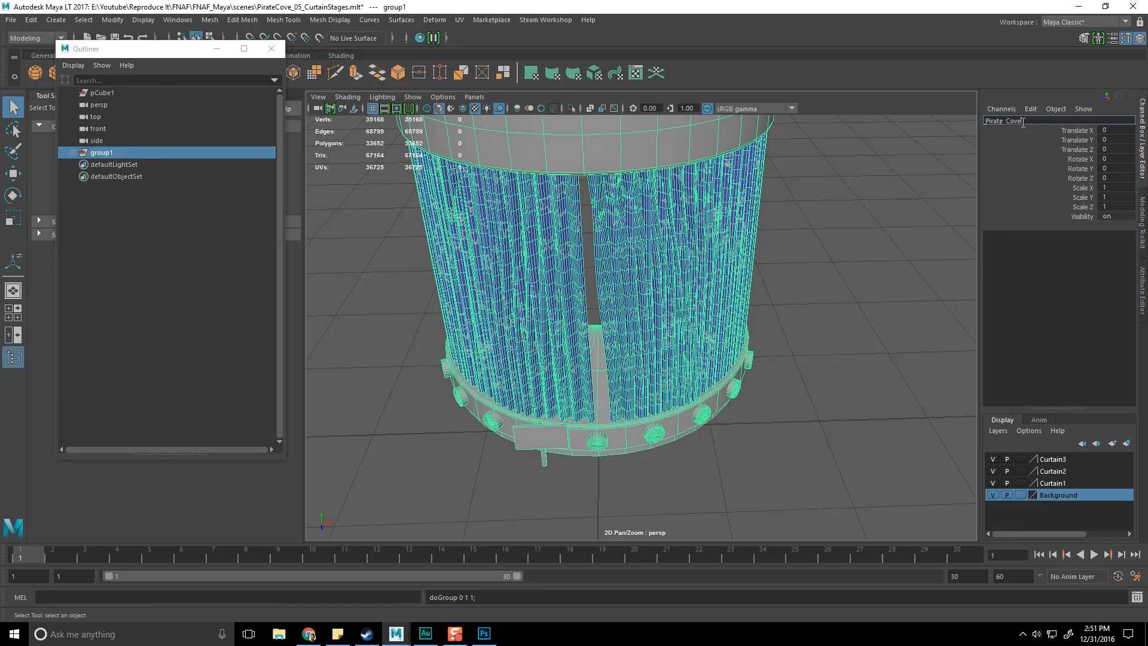
type("ove")
key("Return")
key("ctrl+s")
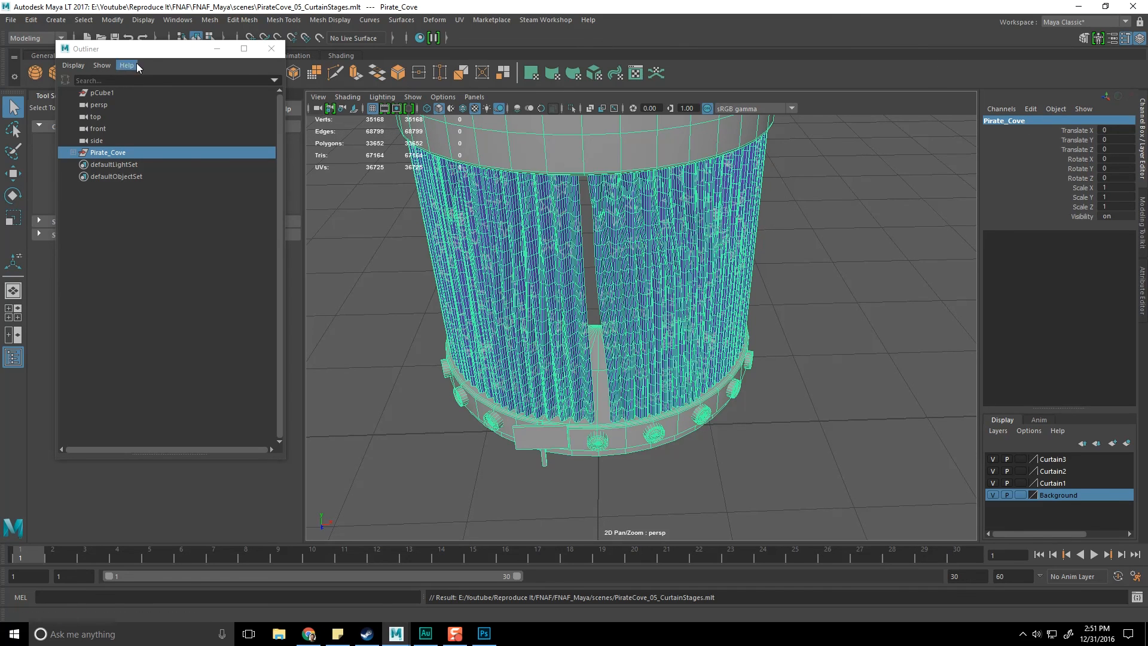
- Close the Outliner and start sending the selected Pirate_Cove group to Unity
left_click_drag(136, 48, 134, 79)
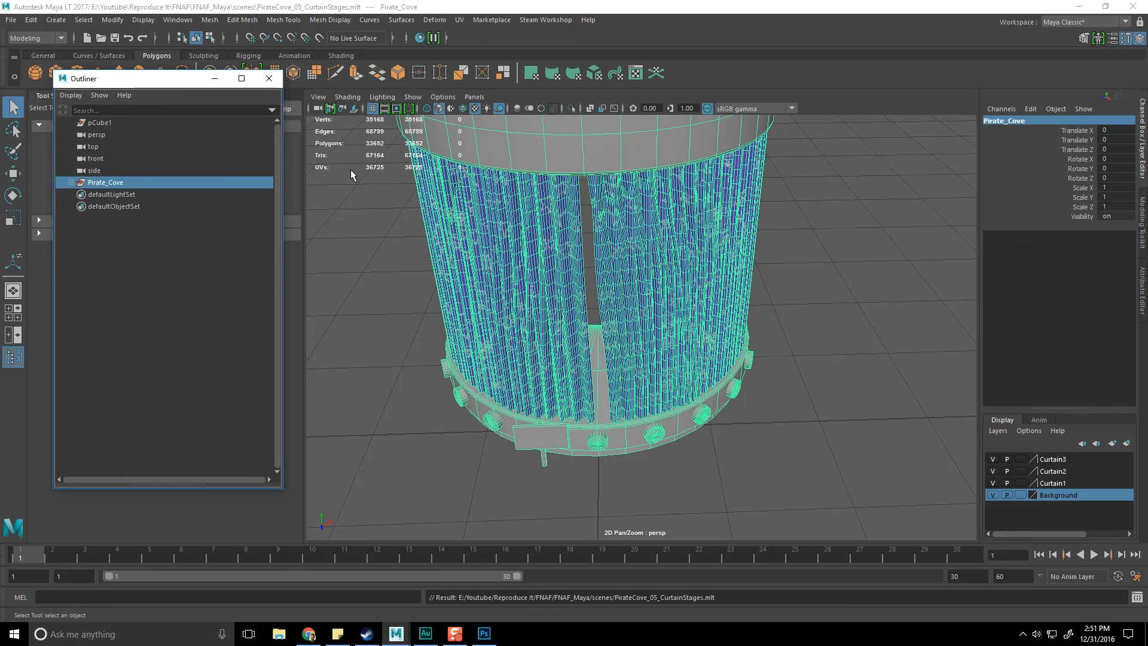
left_click(269, 79)
left_click(11, 20)
mouse_move(113, 208)
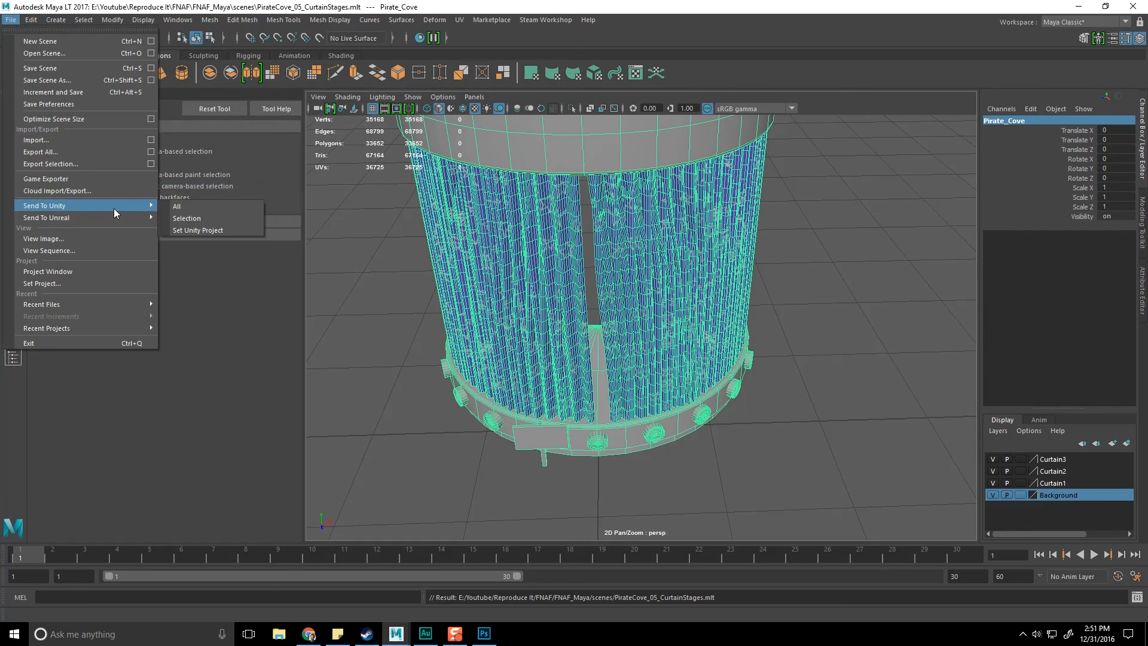
left_click(208, 218)
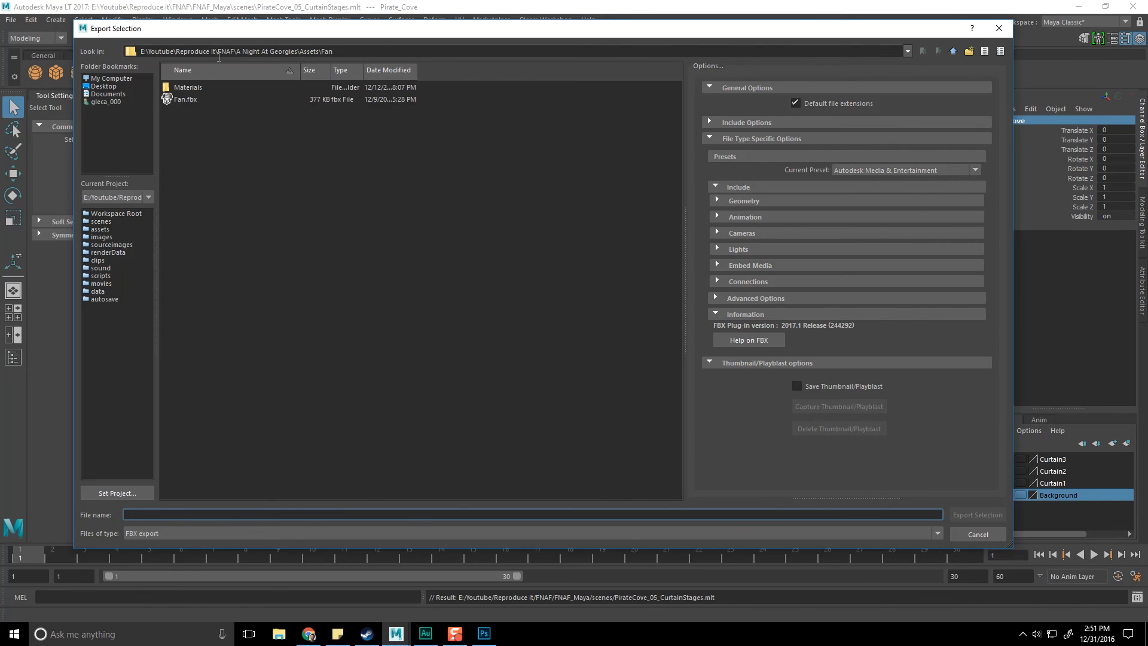
- Create a PirateCove folder in the Unity project's Assets folder and open it as the export destination
left_click(953, 51)
left_click(968, 52)
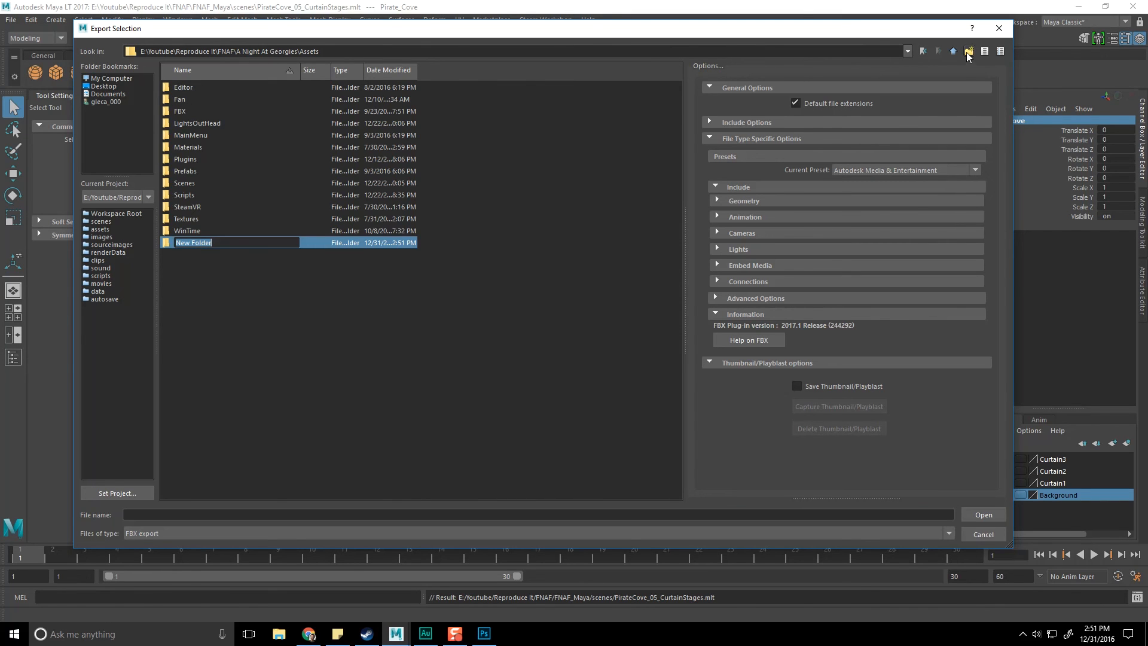
type("PirateCove")
key("Return")
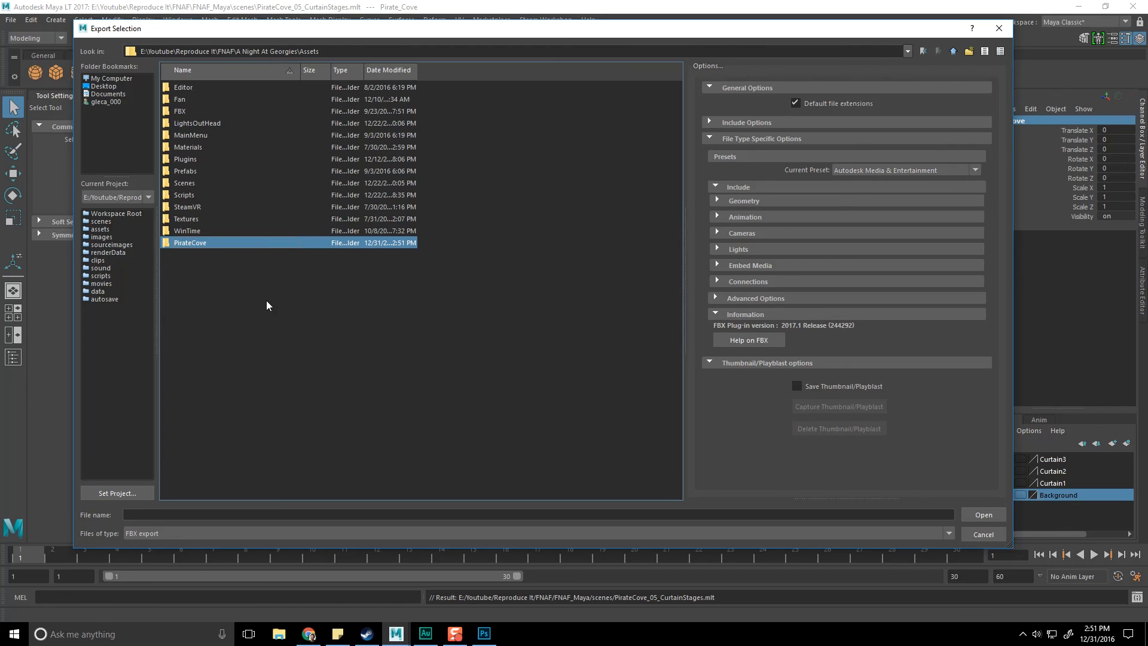
double_click(224, 241)
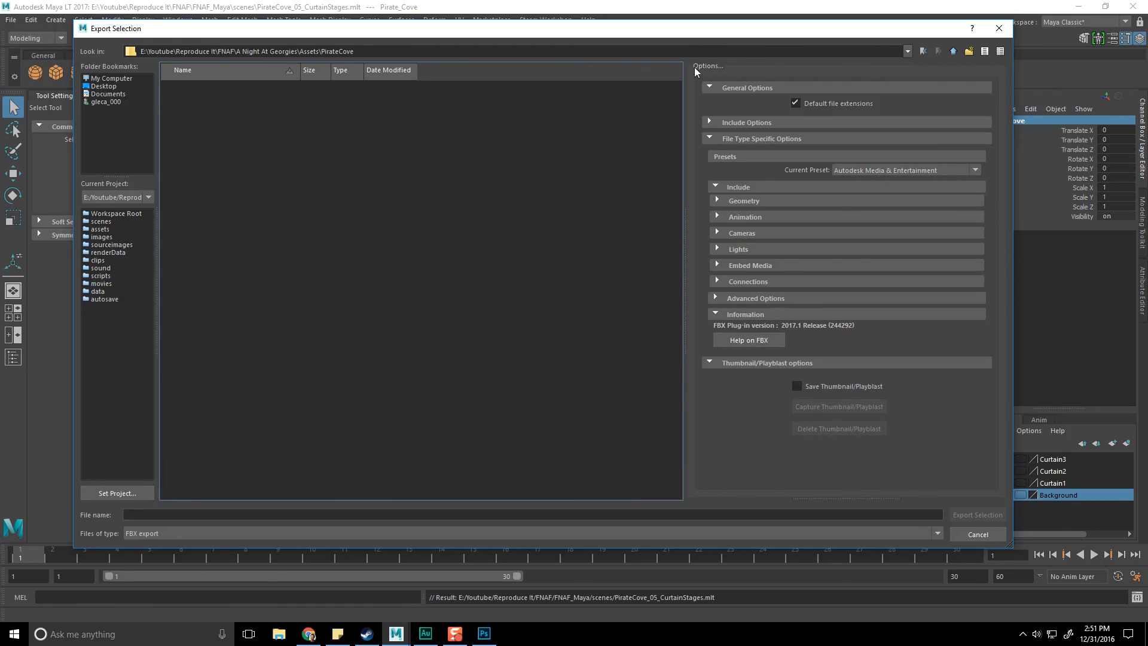
- Enable embedded media, export the selection as an FBX named Pirate_Cove, and save the scene
left_click(741, 269)
left_click(844, 275)
left_click(845, 265)
left_click(448, 520)
type("Pirate_Cove")
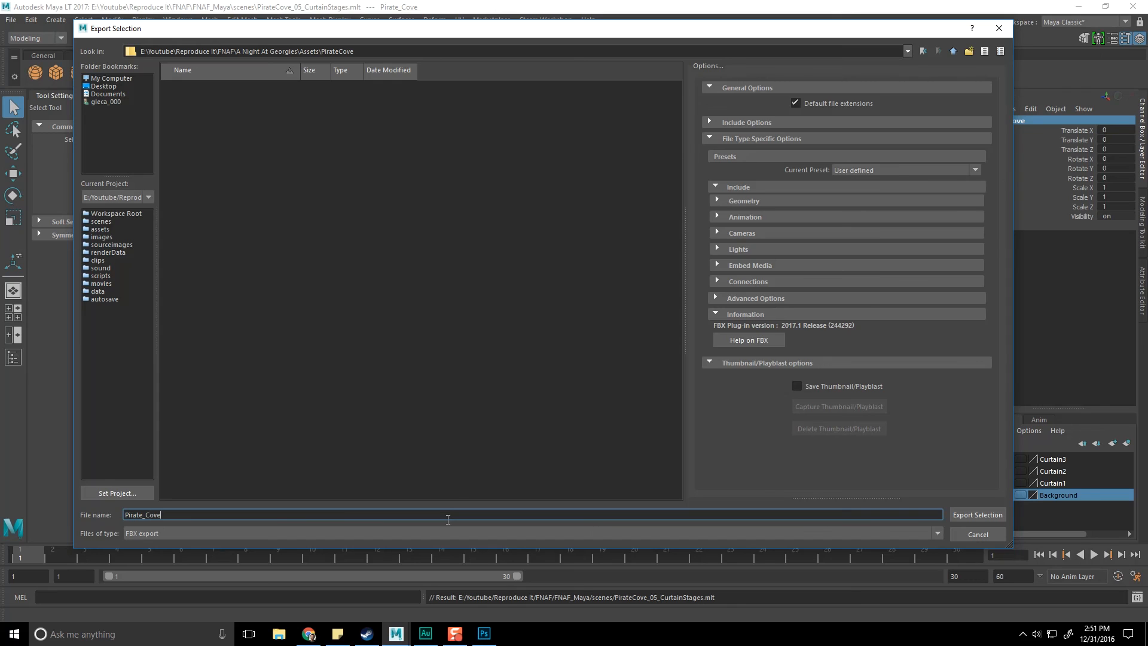
key("Return")
key("ctrl+s")
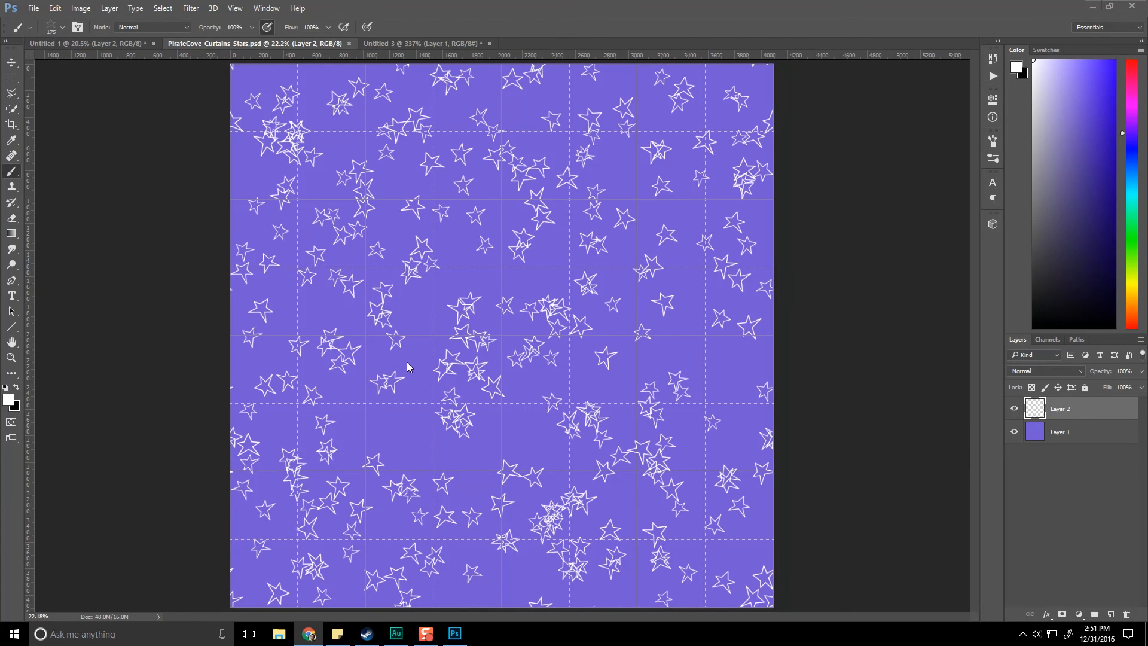
- Switch to Unity 5.5.0f3 and open the A Night At Georgies project
left_click(1132, 5)
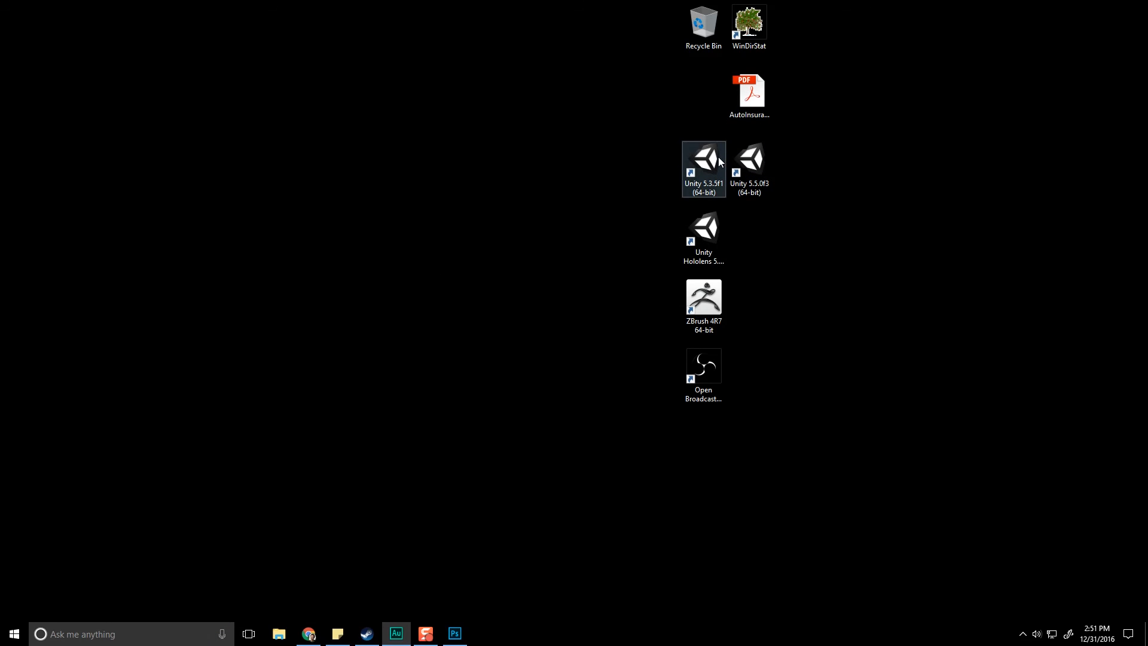
double_click(749, 158)
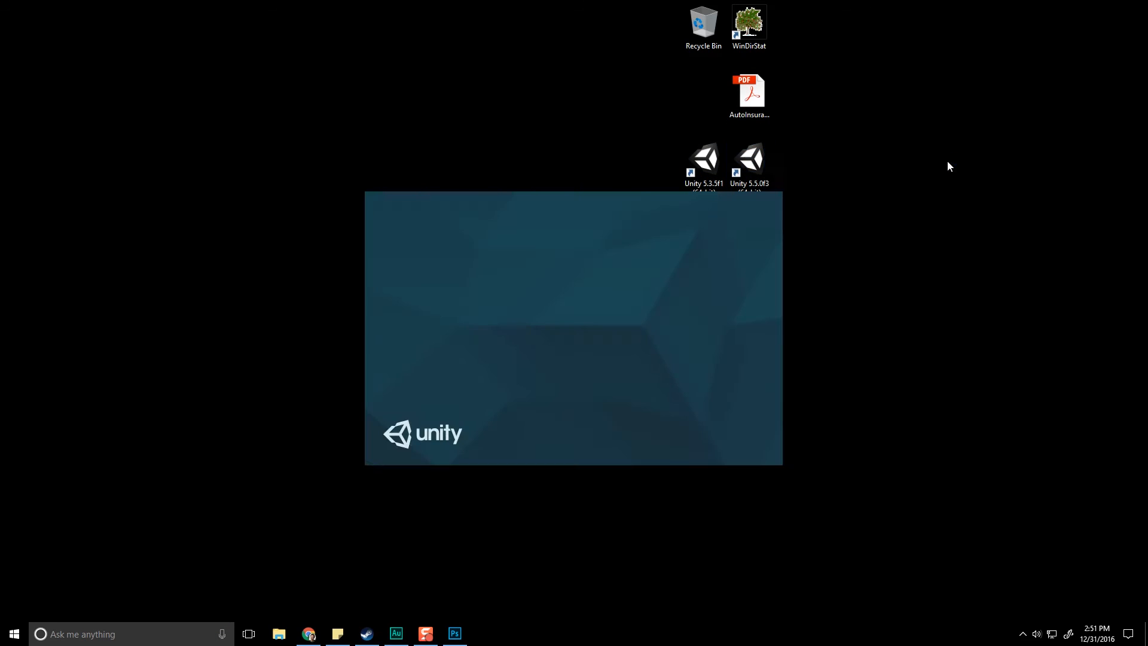
left_click(495, 265)
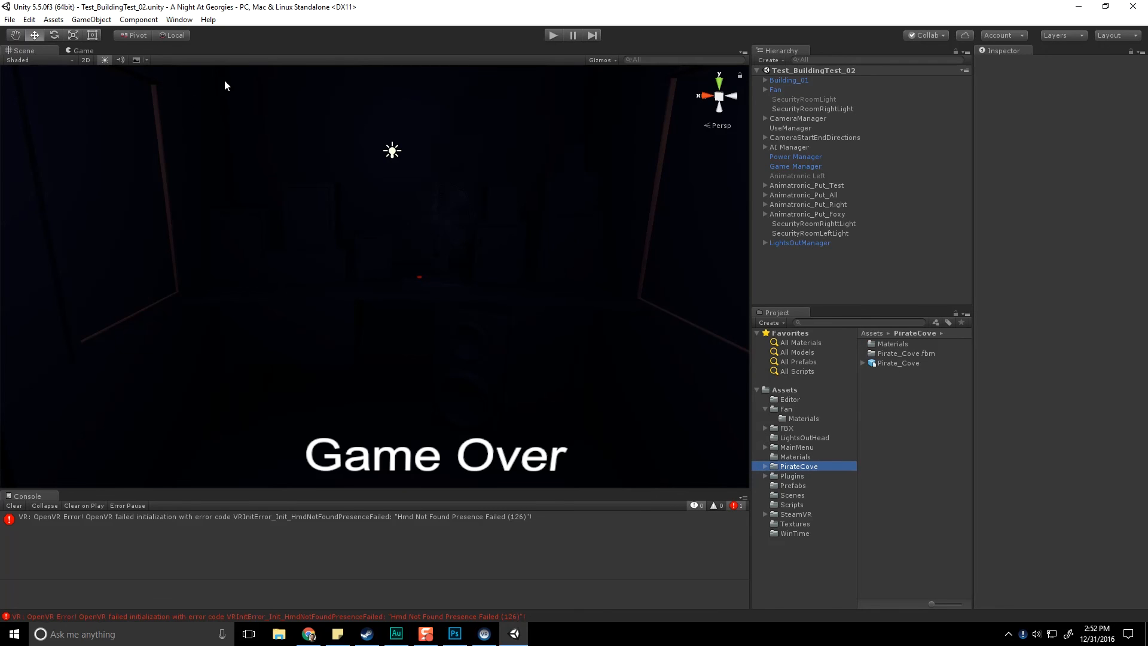
- Create a new scene and add the Pirate_Cove model from the PirateCove folder to it
left_click(9, 19)
left_click(21, 43)
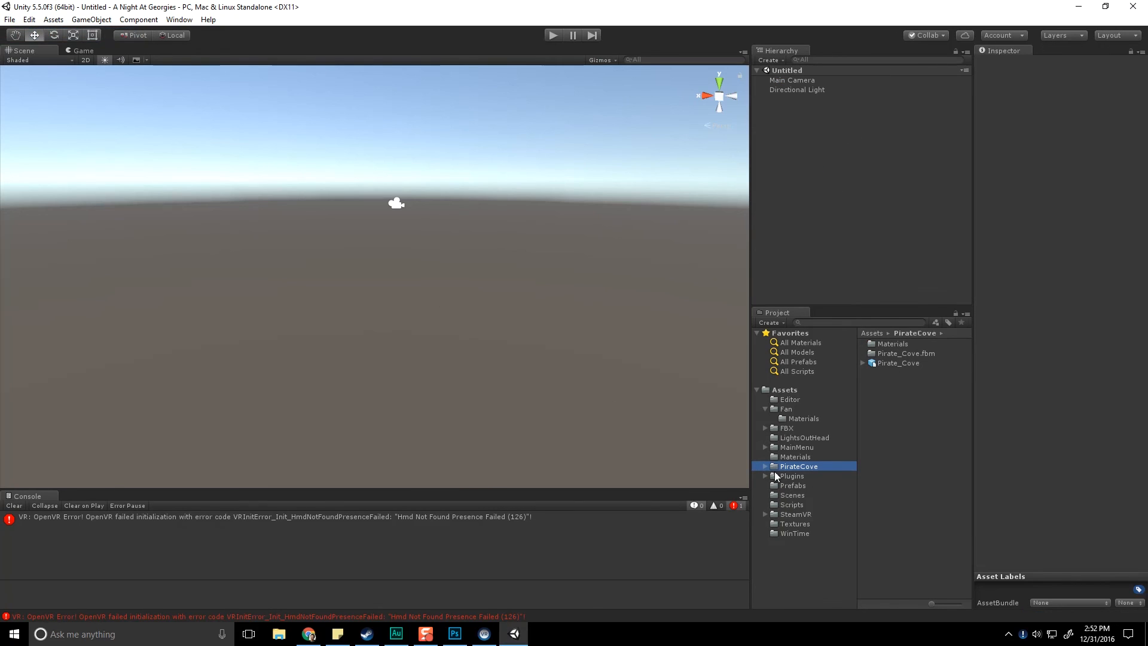
left_click(879, 363)
left_click_drag(878, 364, 817, 132)
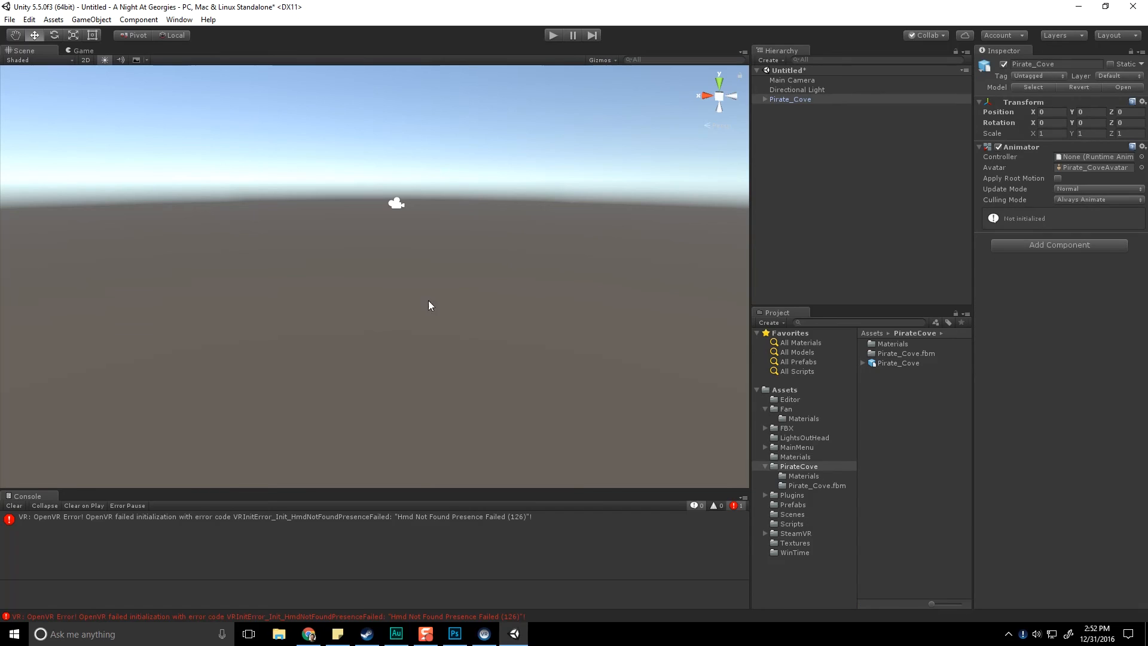
key("f")
left_click(790, 99)
key("Up")
left_click(790, 99)
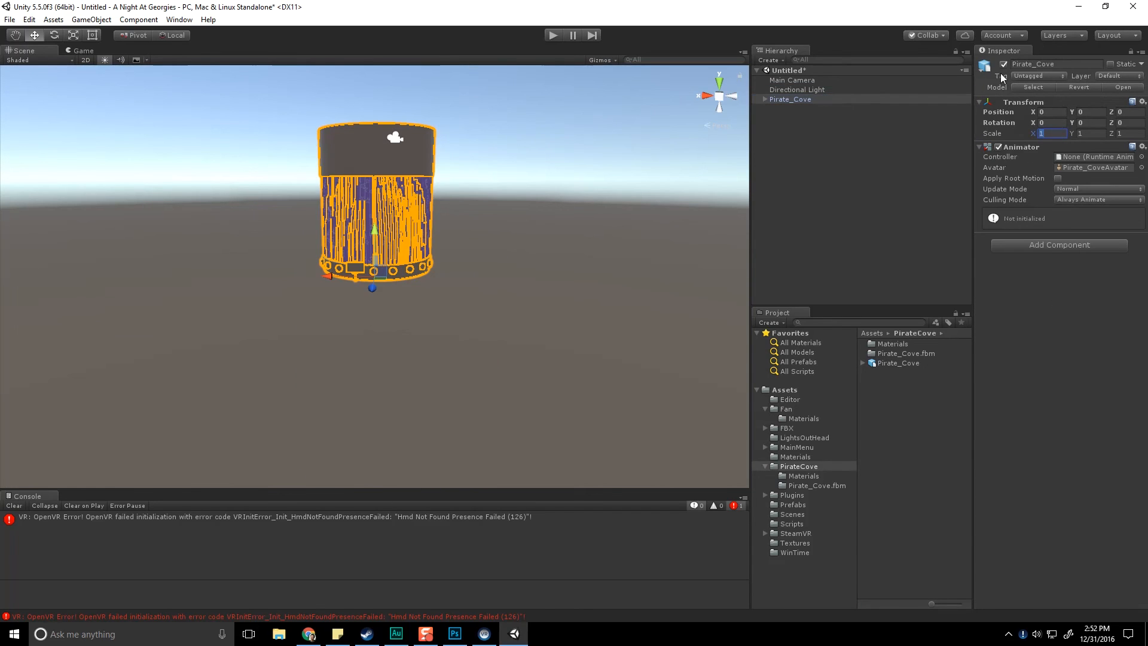
- Set the Pirate_Cove model's import scale factor to 100 and apply it
left_click(904, 363)
type("0")
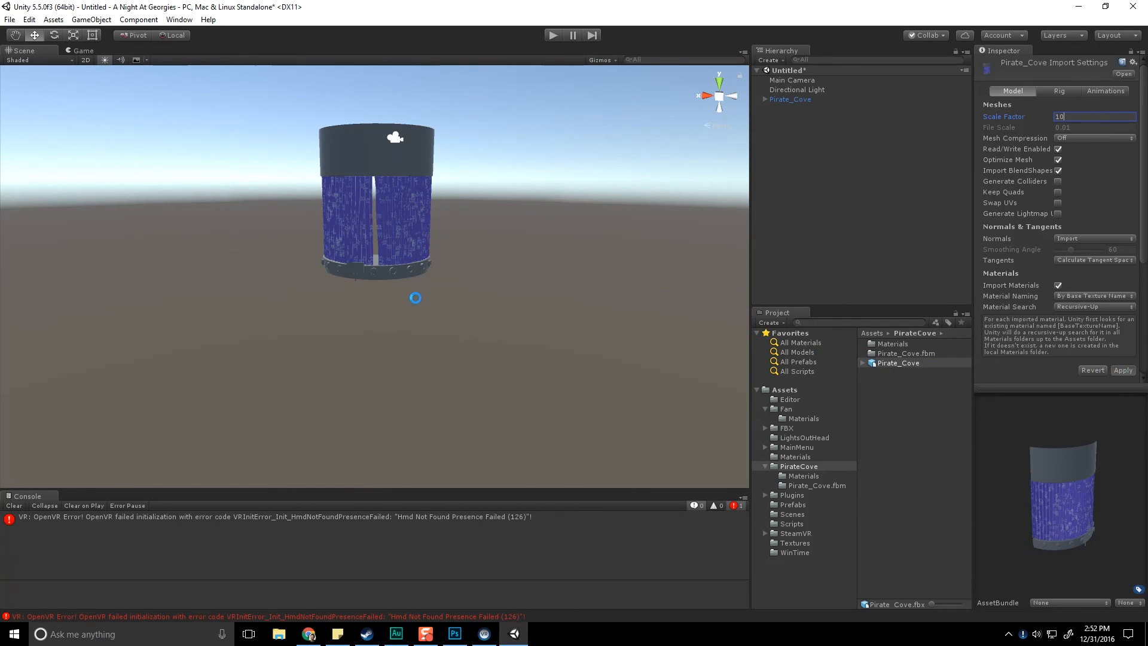
left_click(1091, 116)
type("100")
left_click(1122, 370)
mouse_move(410, 306)
left_mouse_down("alt")
mouse_move(478, 307)
mouse_move(412, 302)
left_mouse_up("alt")
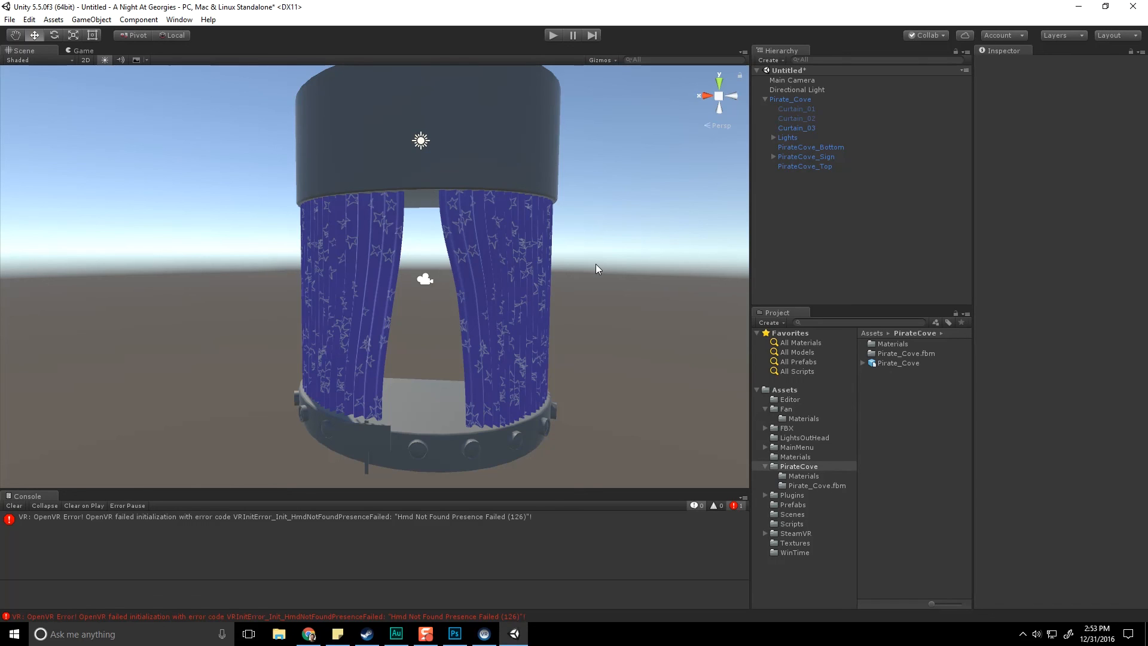
left_click_drag(595, 215, 535, 272, "alt")
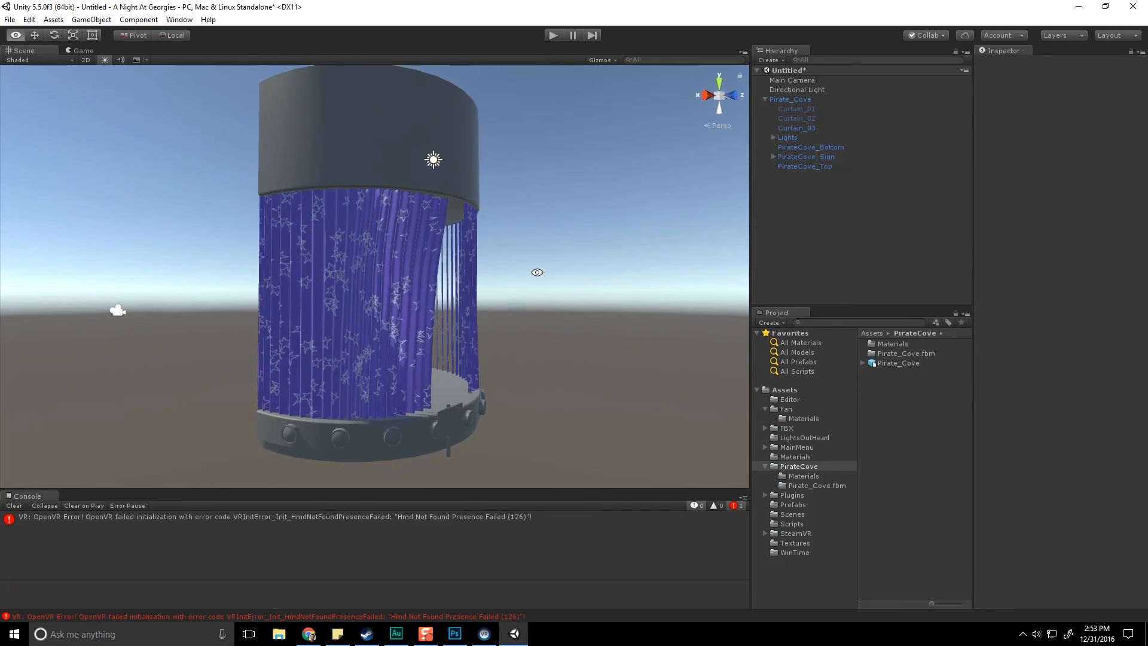